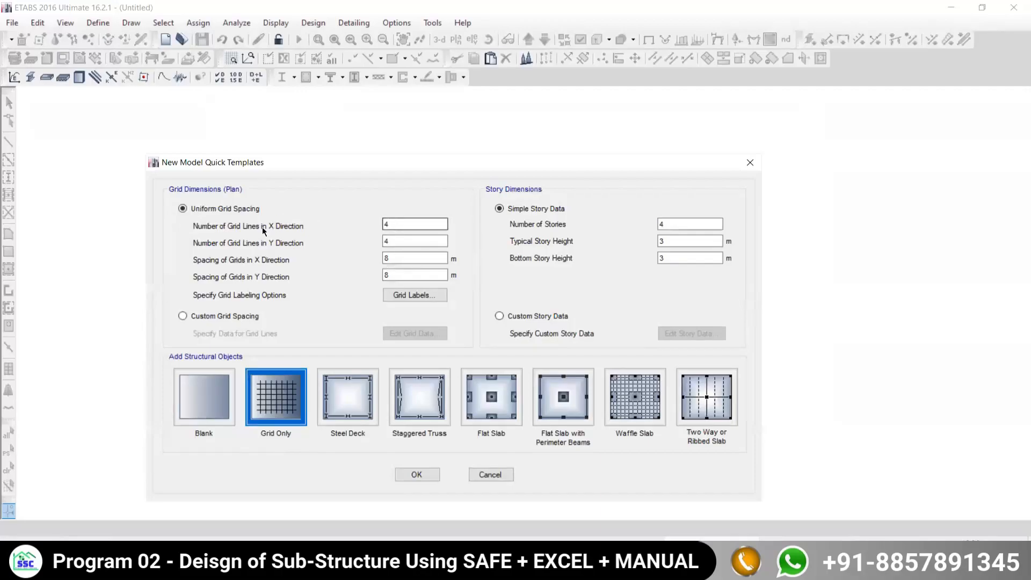
- Set the uniform grid to 2 grid lines in the X direction and 1 in the Y direction
left_click_drag(389, 226, 321, 235)
type("2")
type("1")
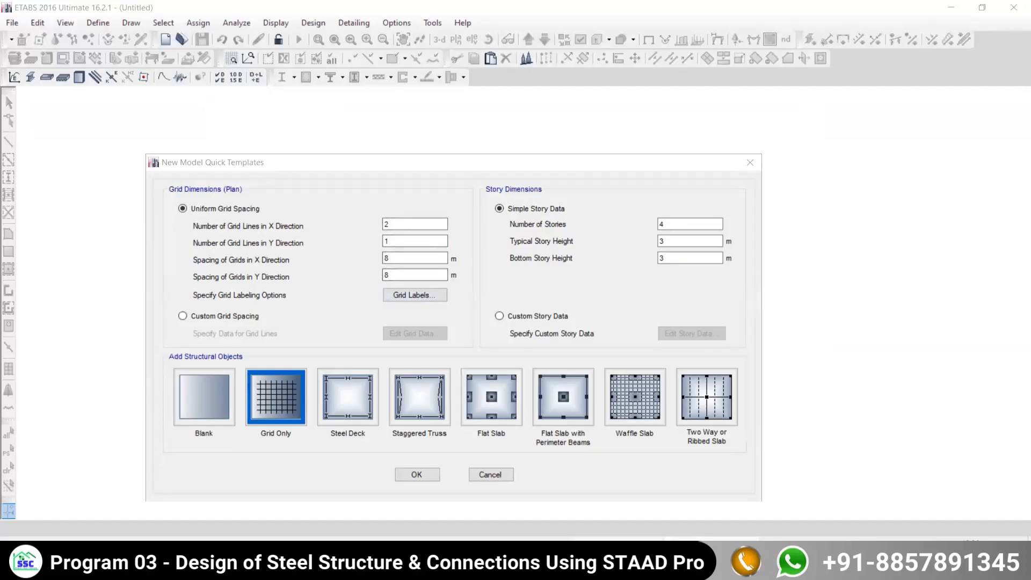
mouse_move(537, 558)
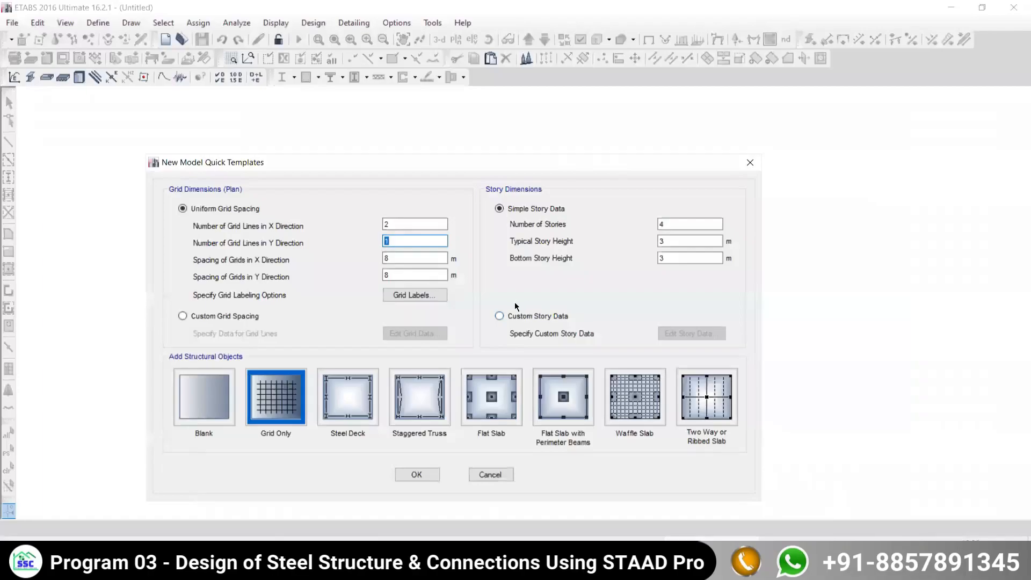
left_click(631, 152)
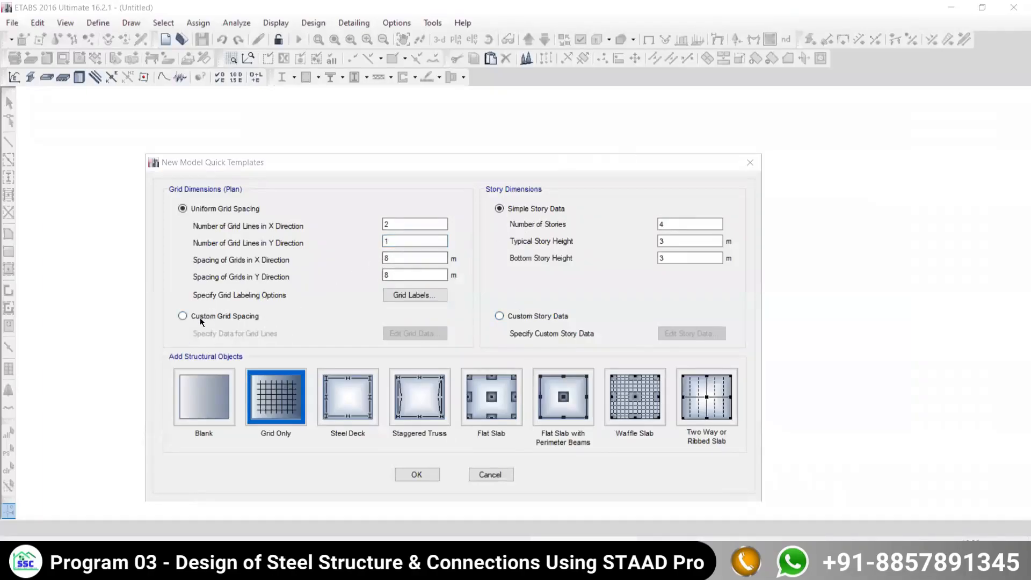
- Switch to custom grid spacing, display the grid data as spacing, and set grid A's X spacing to 2 m
left_click(183, 316)
left_click(406, 334)
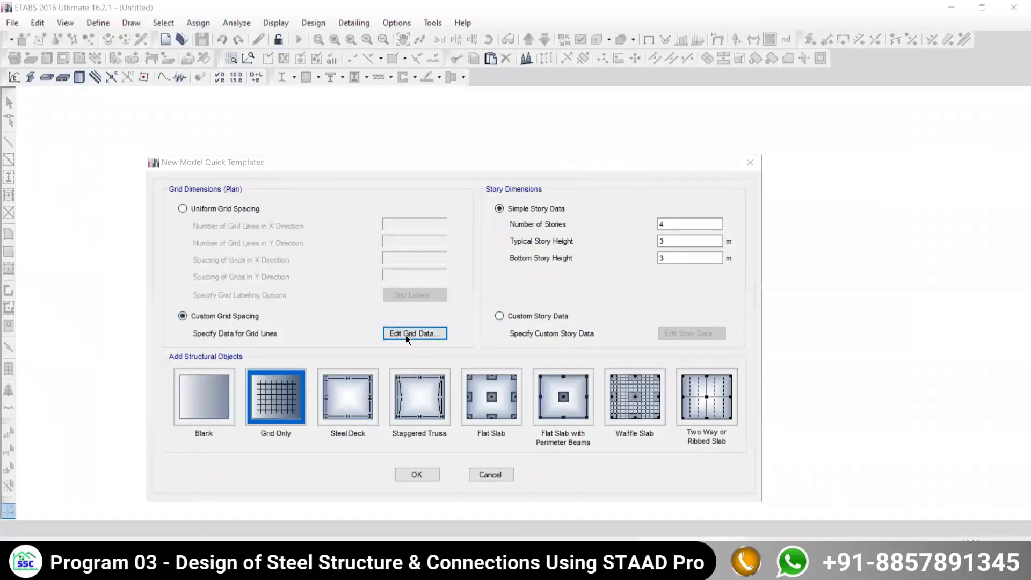
left_click(305, 315)
left_click(376, 256)
double_click(306, 300)
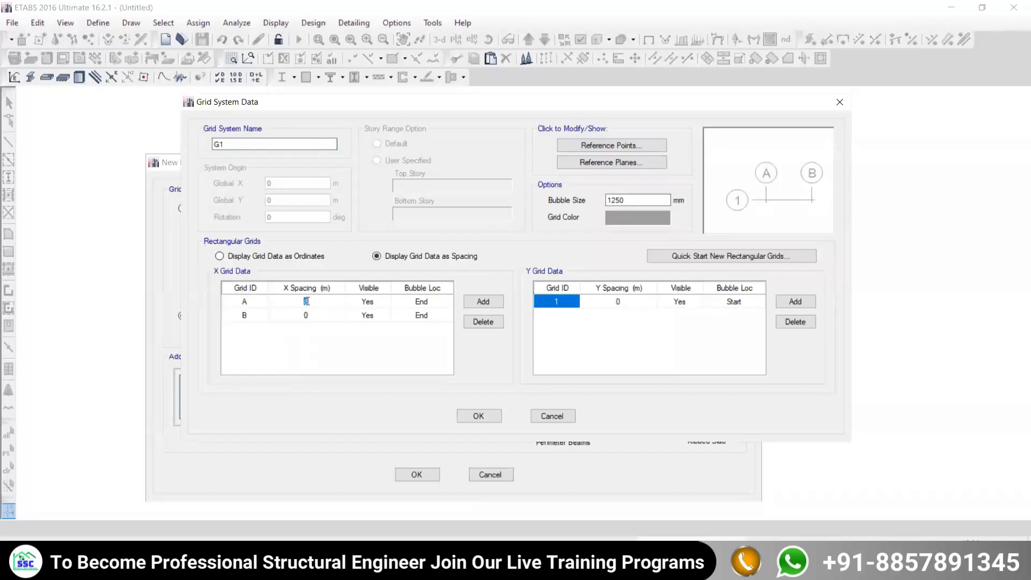
type("2")
double_click(616, 200)
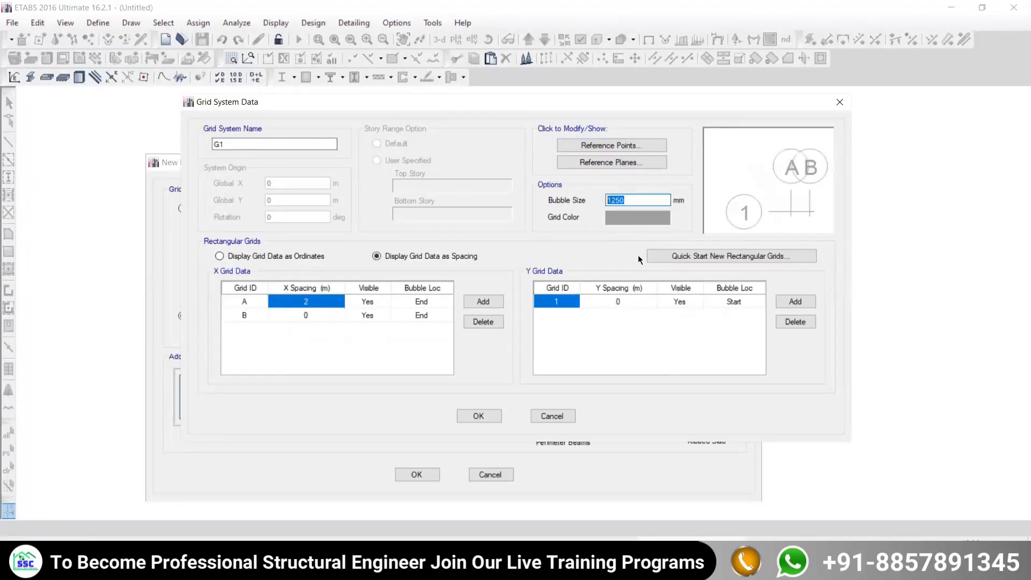
left_click(474, 419)
- Create the Grid Only model with 1 story, a typical story height of 1 m and a bottom story height of 1 m
double_click(671, 224)
type("1")
double_click(663, 240)
type("1")
double_click(666, 258)
type("1")
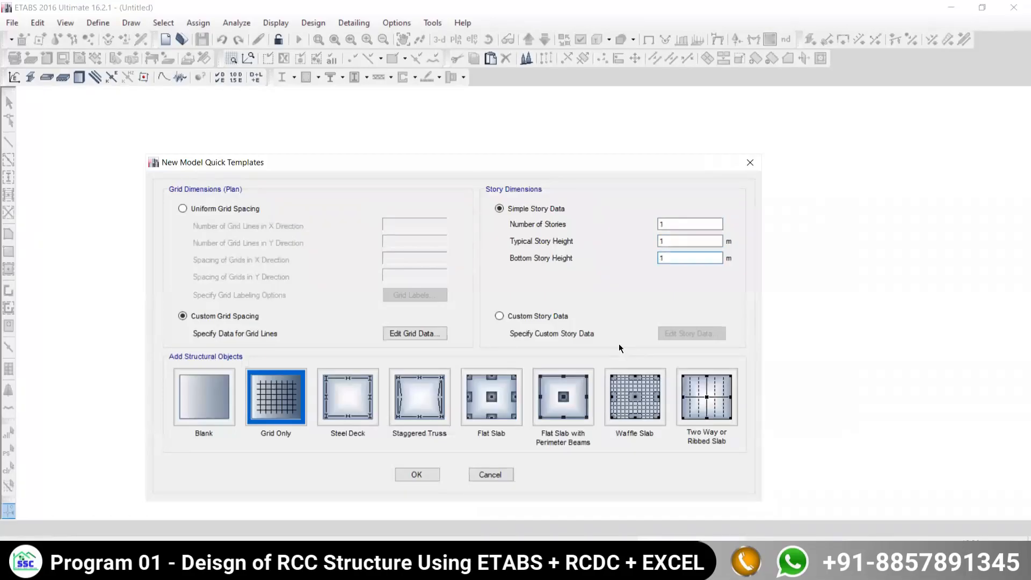
left_click(272, 403)
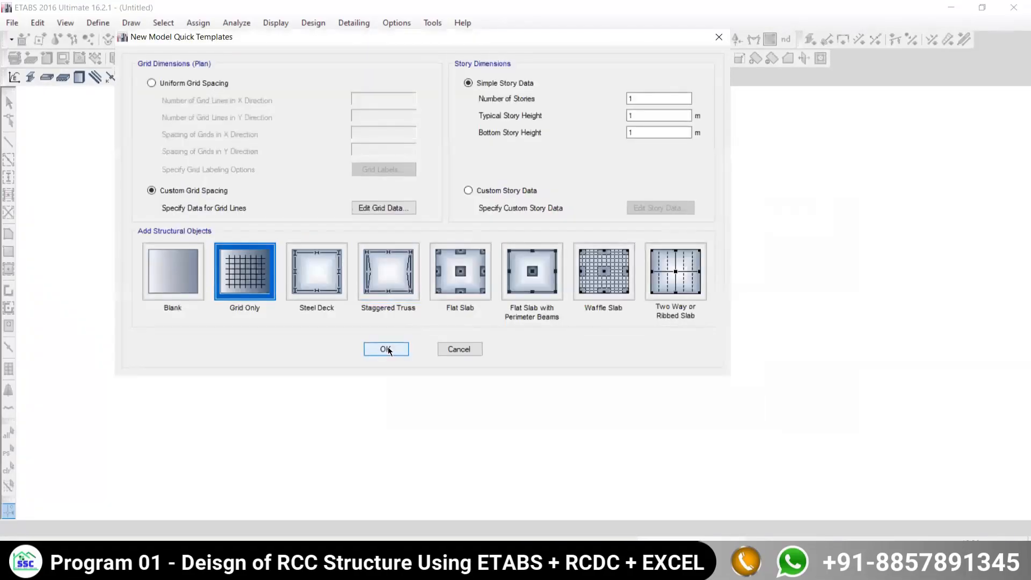
left_click(387, 349)
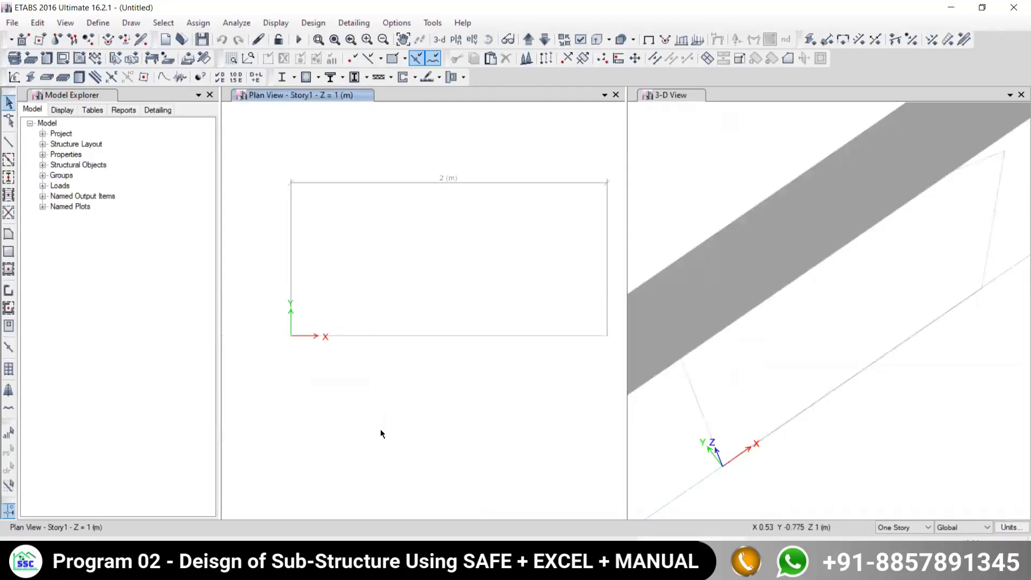
mouse_move(529, 560)
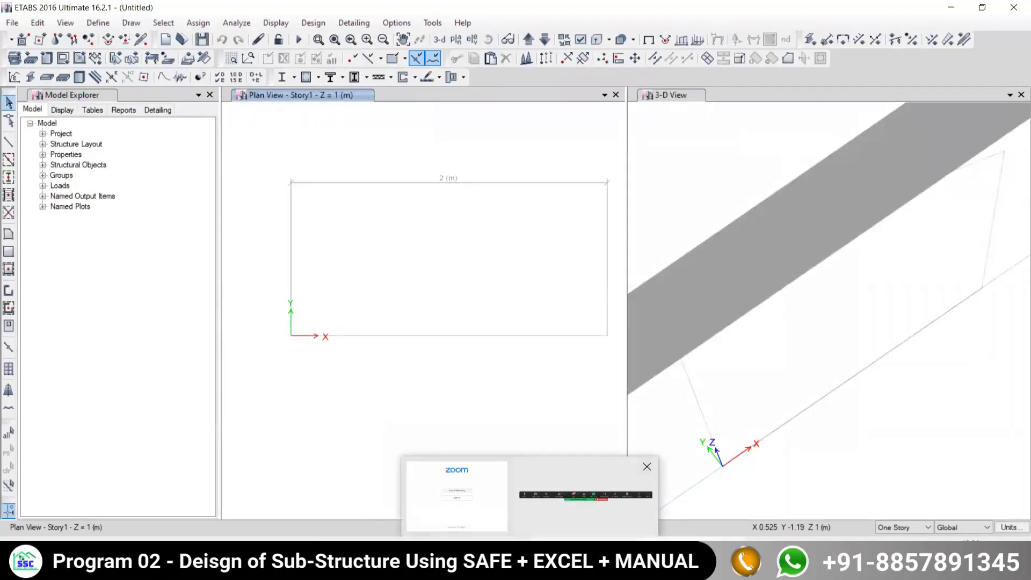
left_click(586, 496)
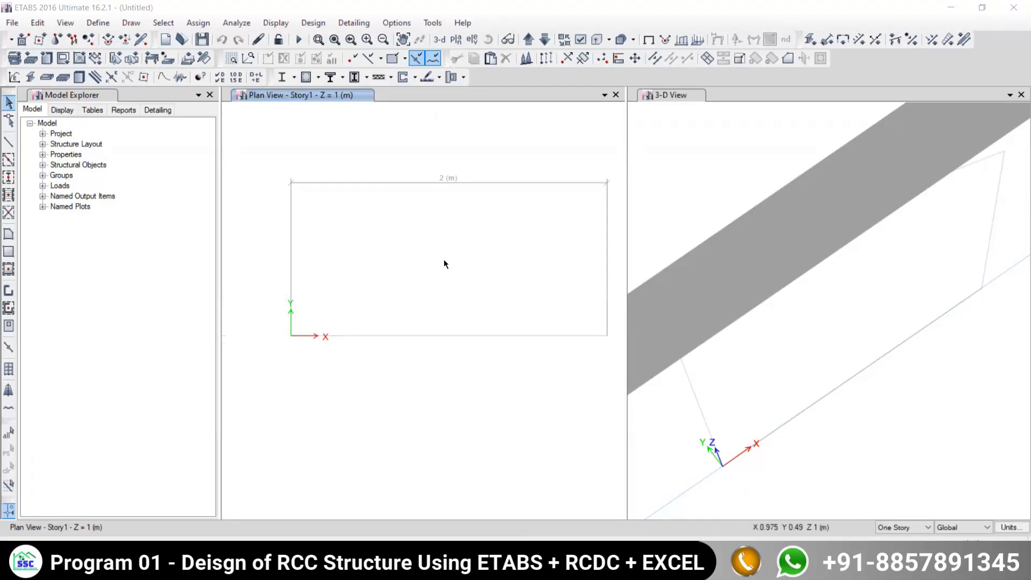
- Hide the Model Explorer and leave a single view window showing the elevation along grid 1
left_click(209, 95)
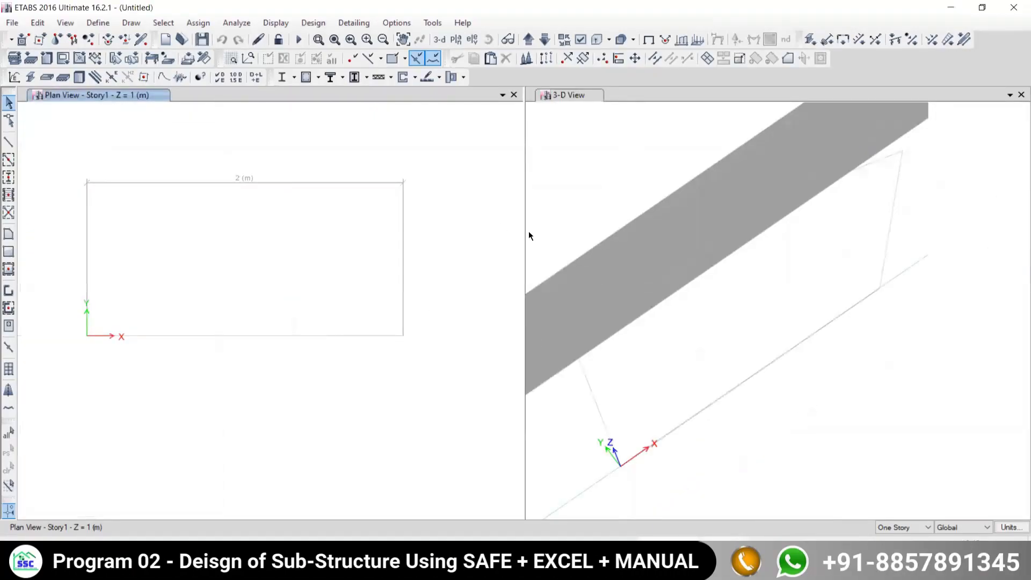
left_click_drag(525, 217, 686, 217)
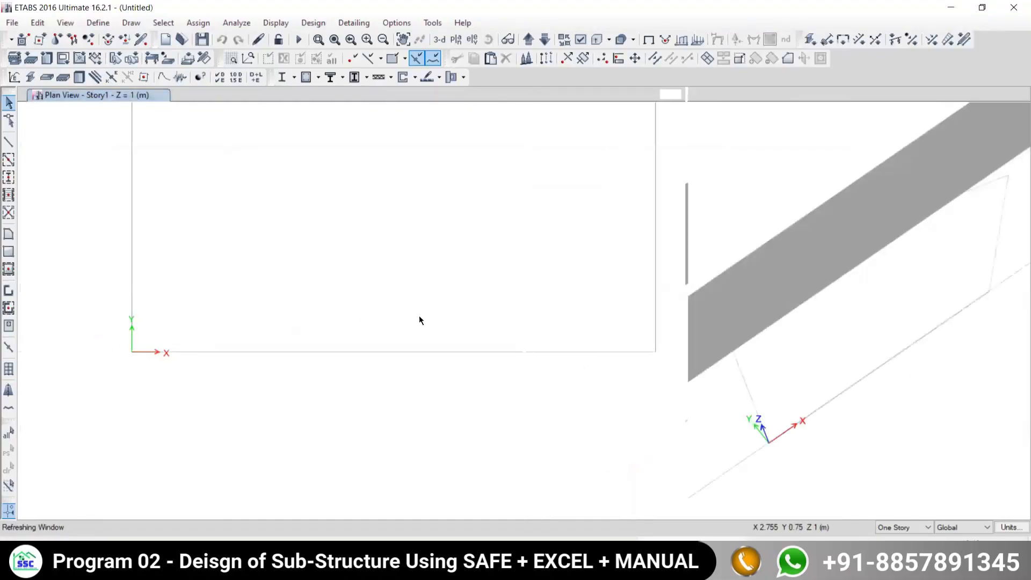
left_click(475, 40)
left_click(395, 221)
left_click(565, 435)
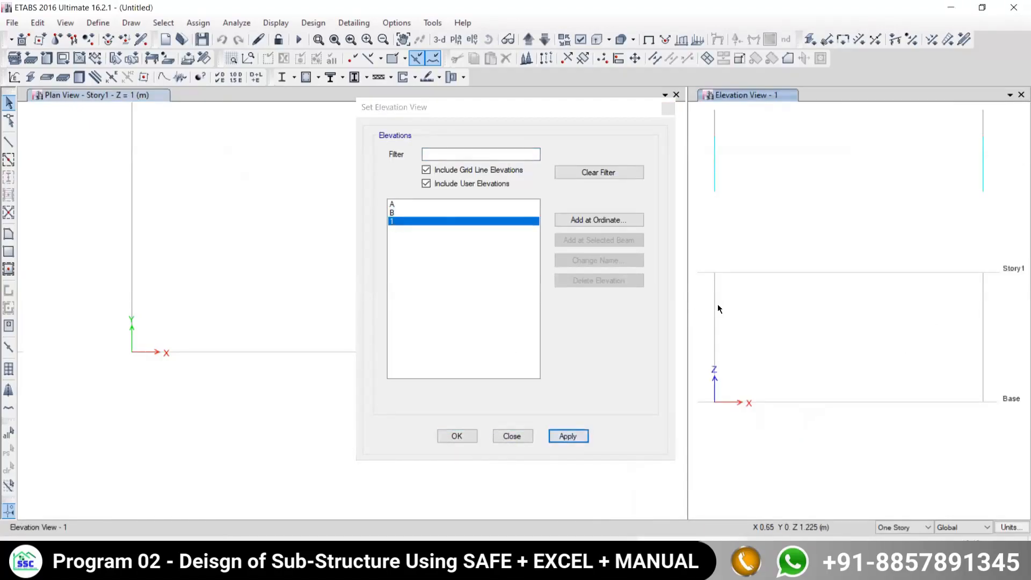
left_click(1017, 96)
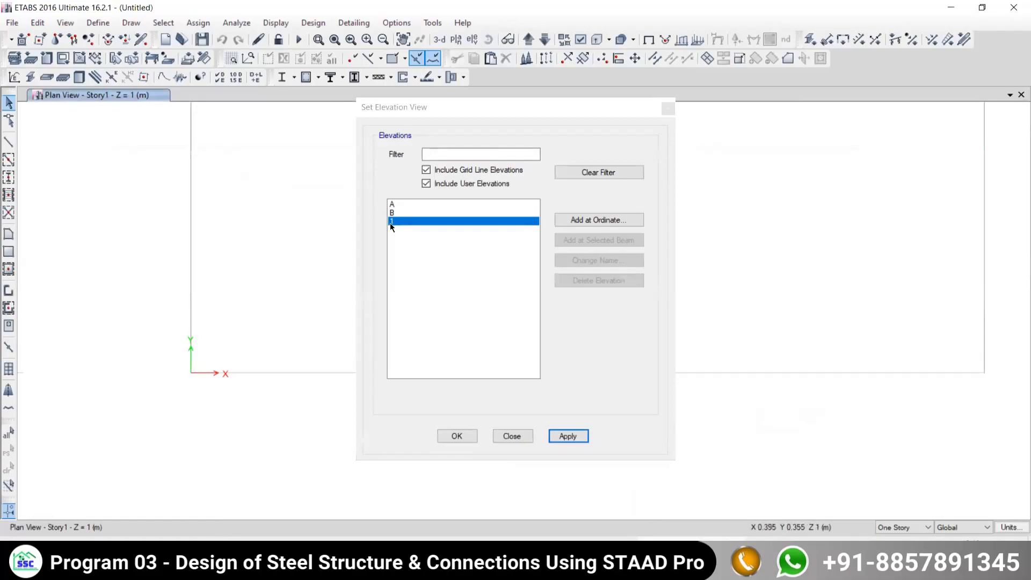
left_click(566, 436)
left_click(510, 436)
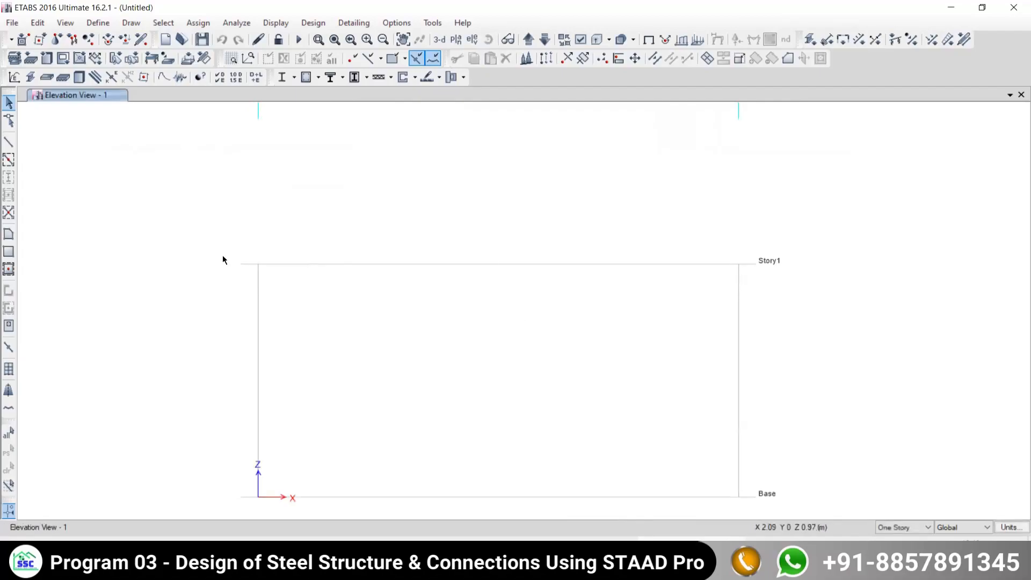
- Draw a continuous A-LatBm frame along Story1 from grid point A-1 to grid point B-1
left_click(8, 142)
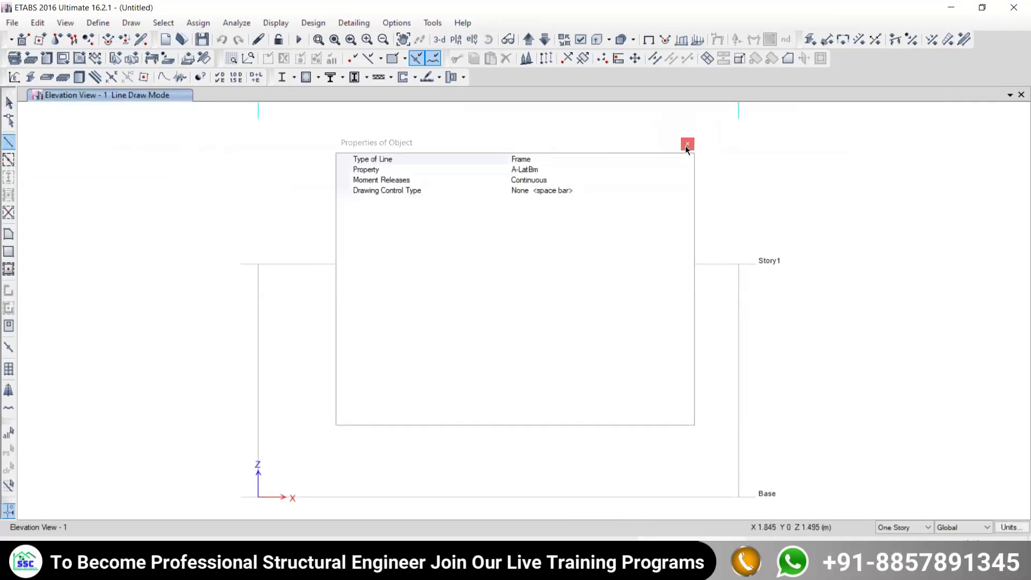
left_click(687, 144)
left_click(258, 264)
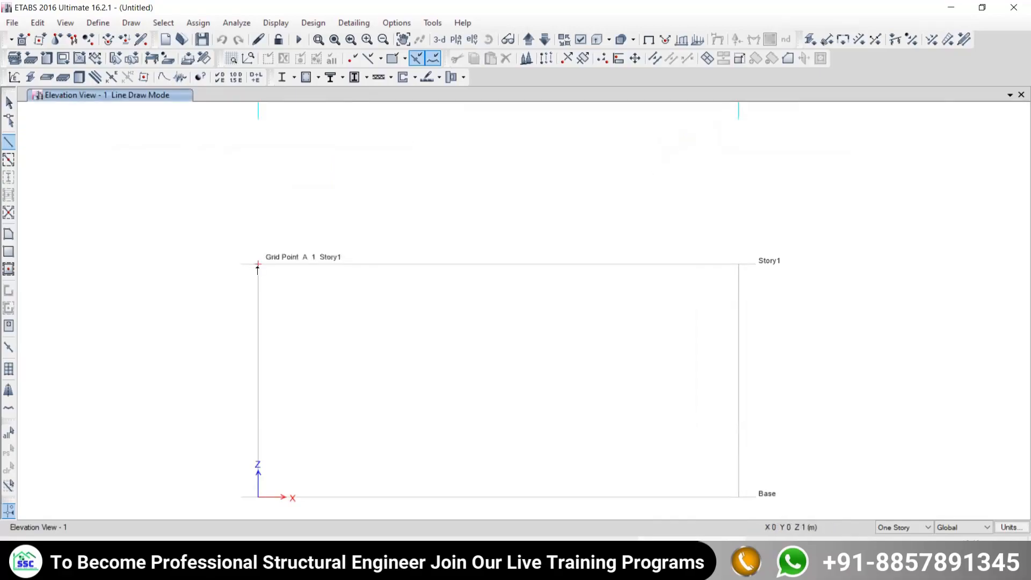
left_click(738, 265)
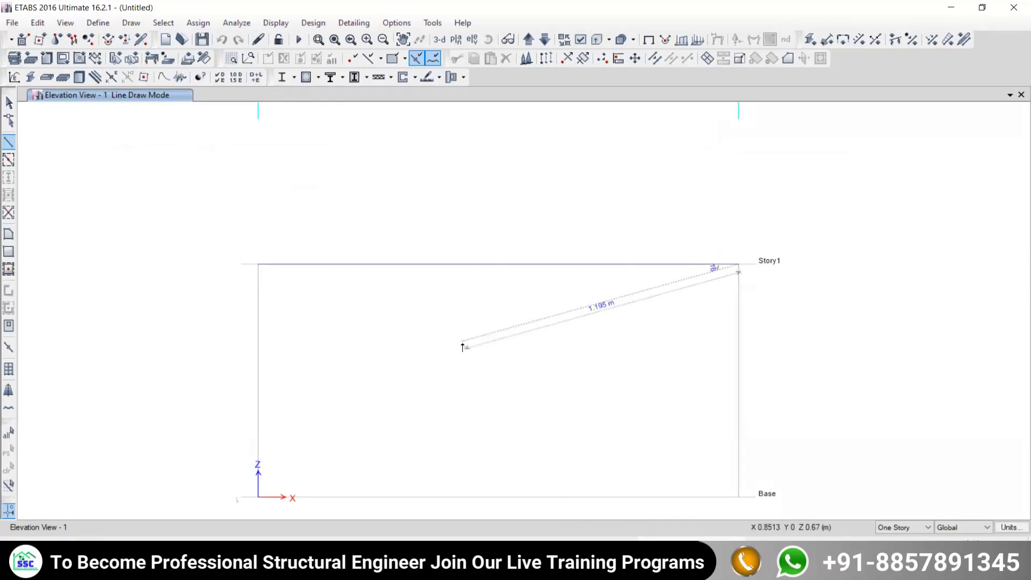
key("Escape")
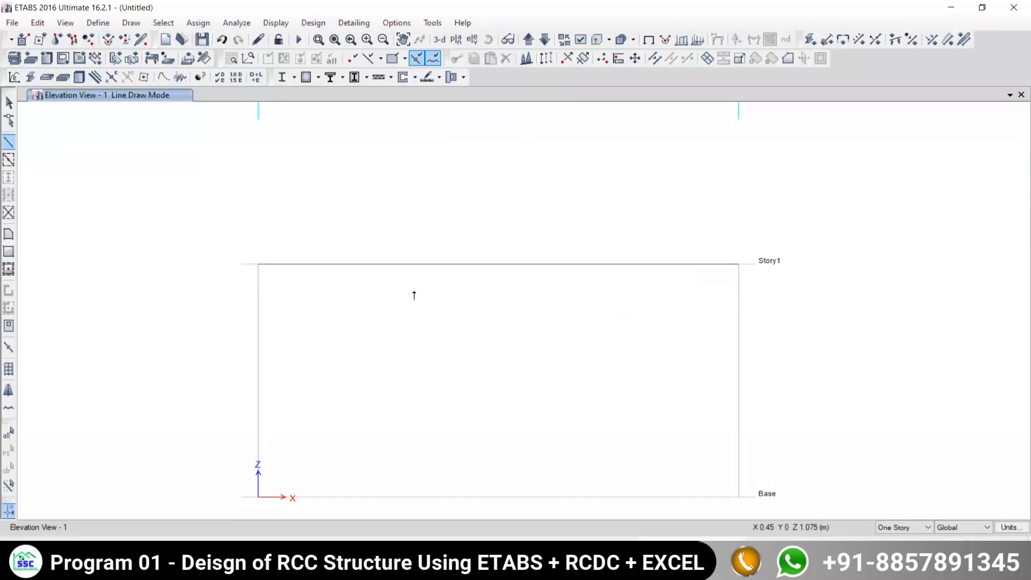
left_click(9, 107)
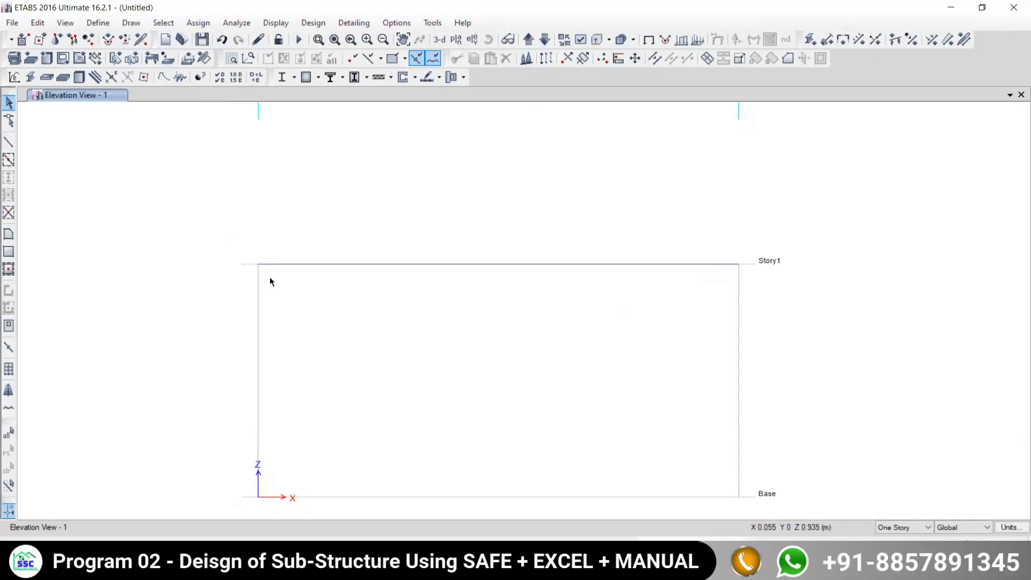
left_click_drag(229, 235, 332, 290)
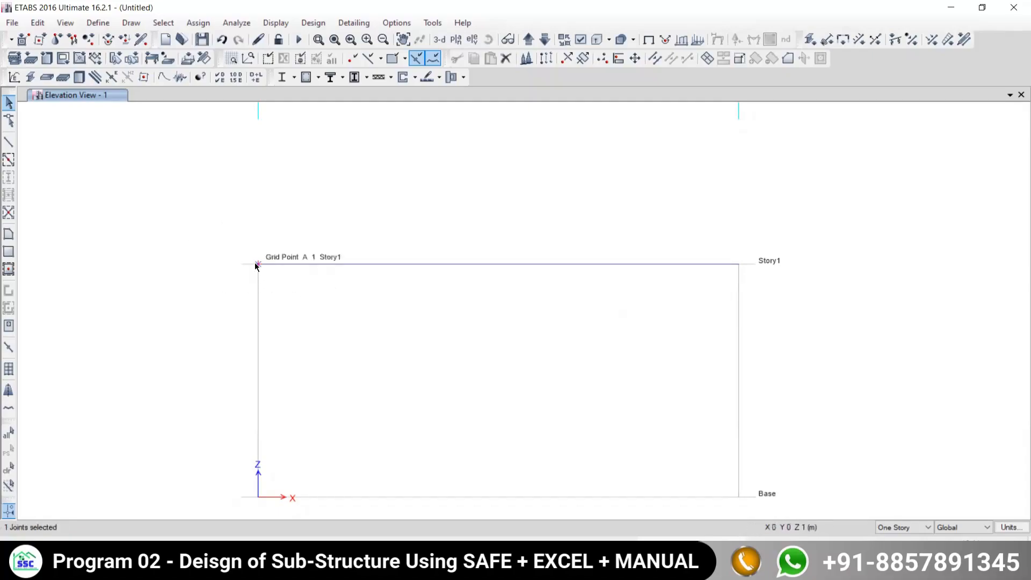
left_click(10, 471)
left_click(258, 266)
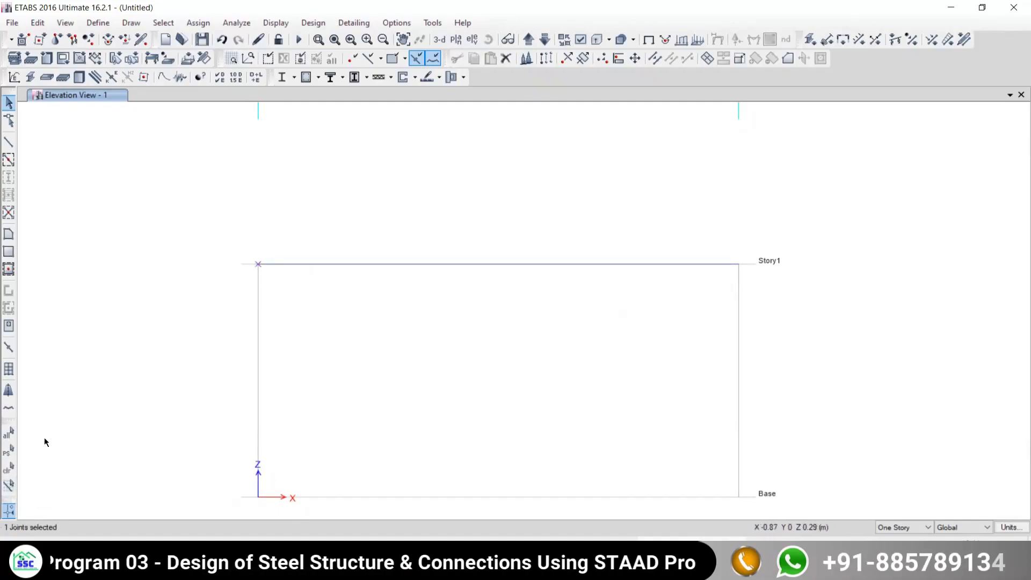
left_click(9, 468)
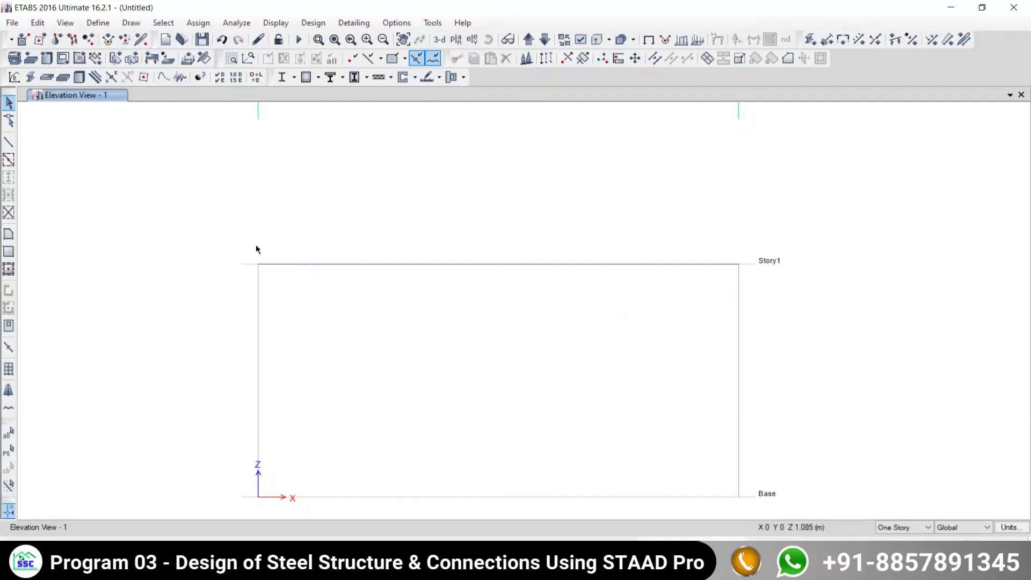
- Assign a fixed support, restraining all translations and rotations, to the beam's joint at grid point A-1 on Story1
left_click_drag(214, 216, 317, 308)
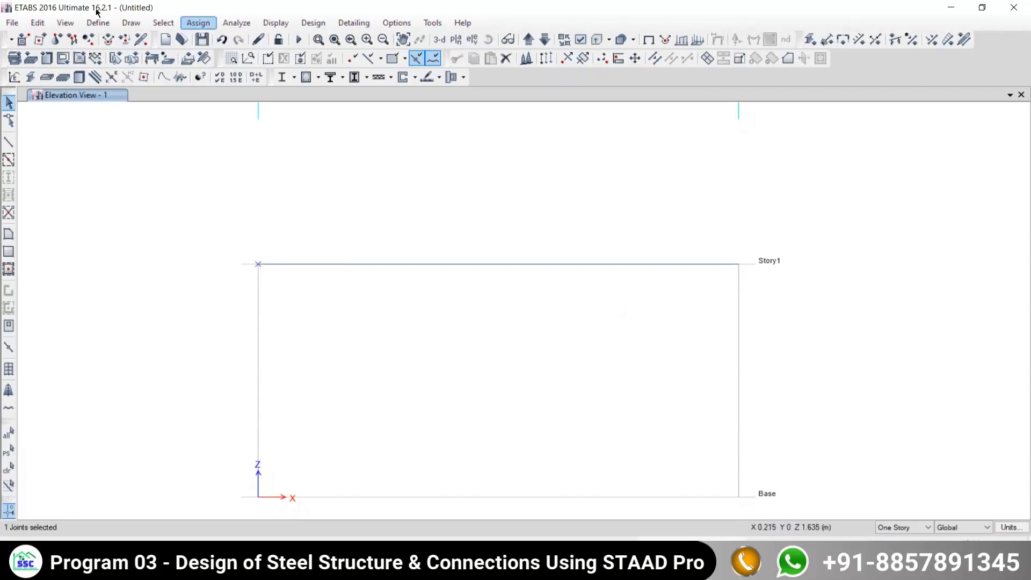
left_click(198, 23)
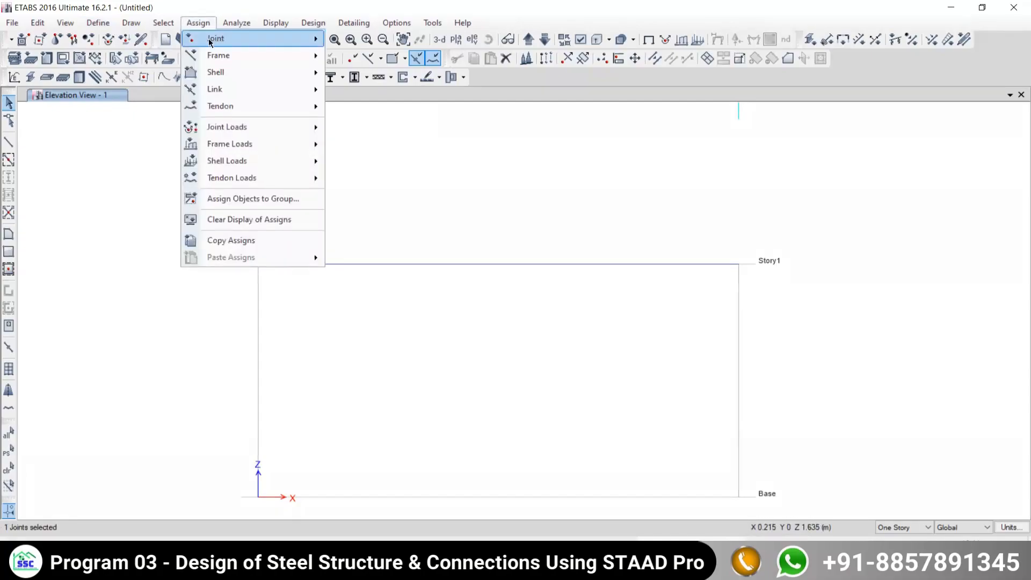
mouse_move(210, 40)
left_click(354, 39)
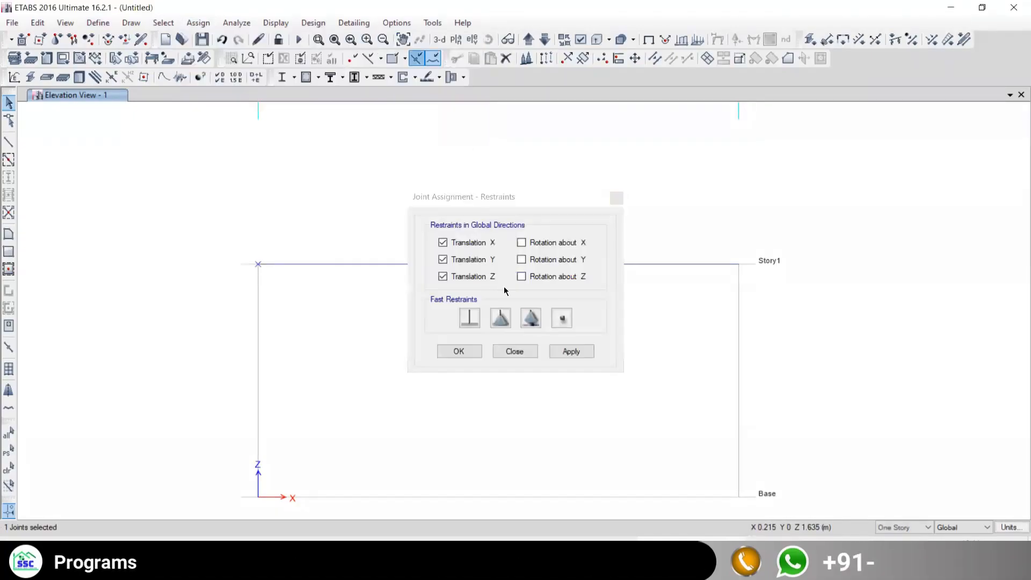
left_click(471, 321)
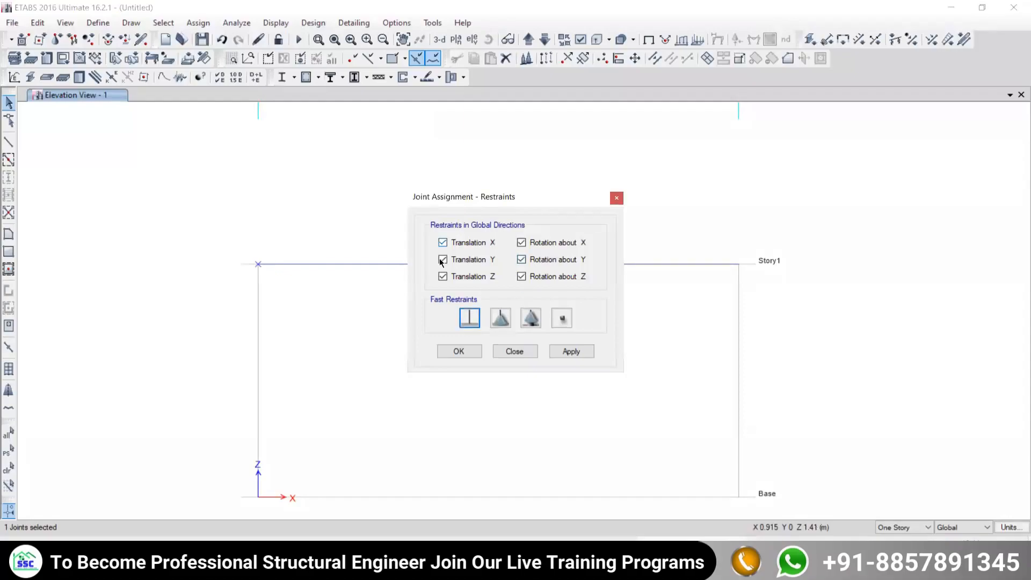
left_click(562, 353)
left_click(455, 352)
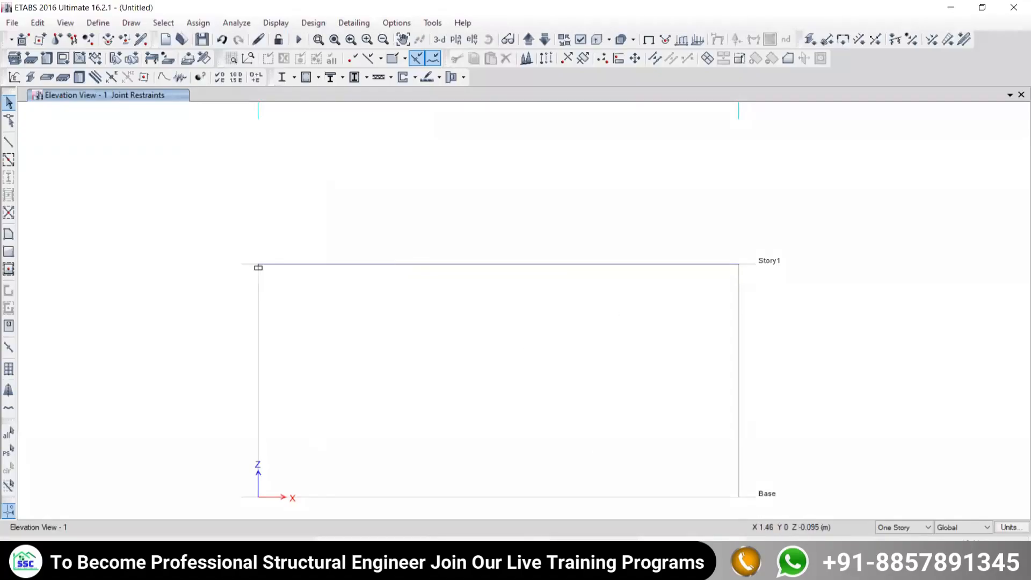
- Check the loads and their positions on the cantilever of Problem 6.4 in the PDF open in the browser
mouse_move(368, 561)
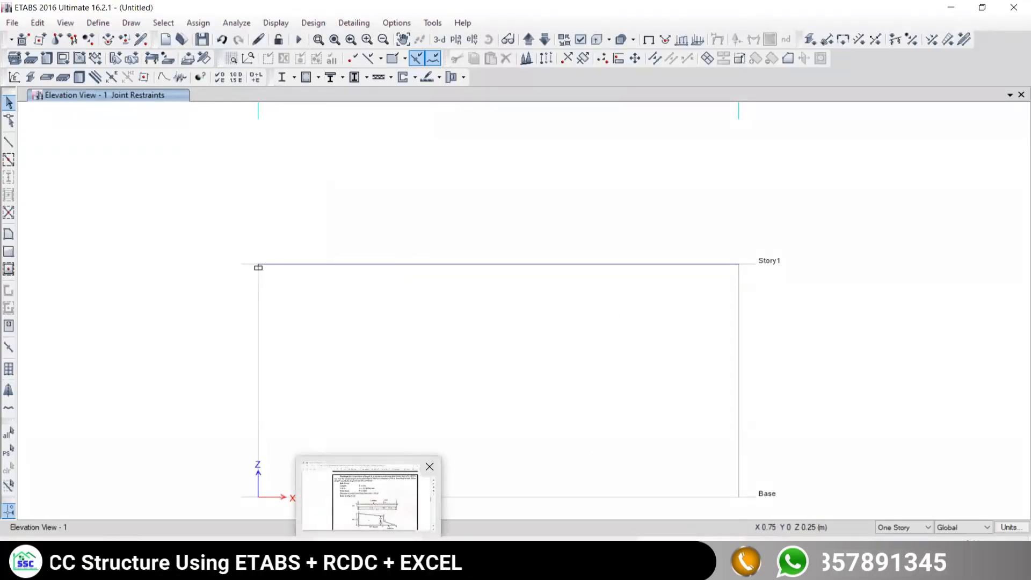
left_click(371, 497)
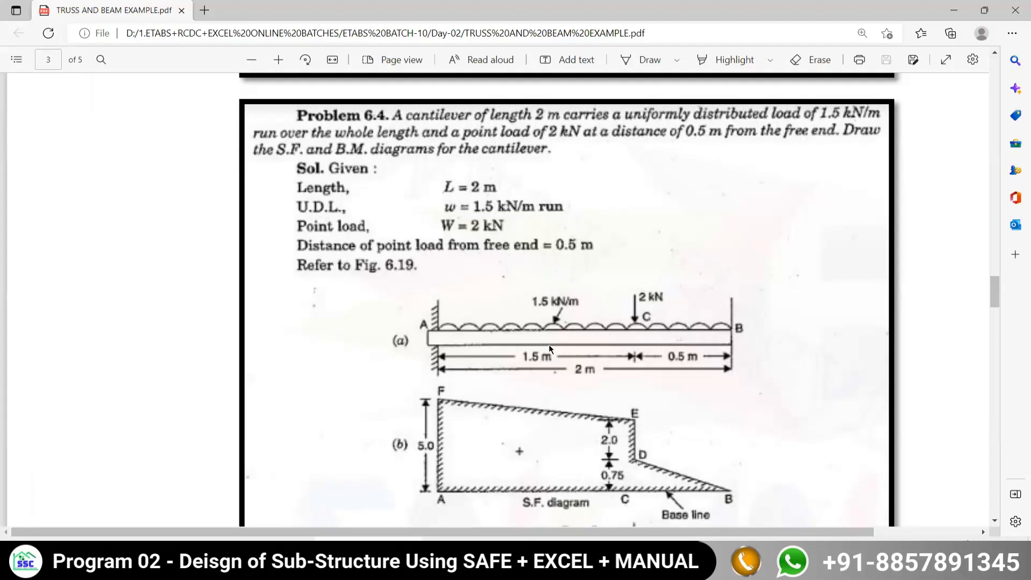
key("alt+Tab")
- Select the Story1 beam and set up a frame point load in the Live pattern, using gravity forces and absolute distances from End-I
left_click_drag(434, 211, 377, 326)
left_click(198, 22)
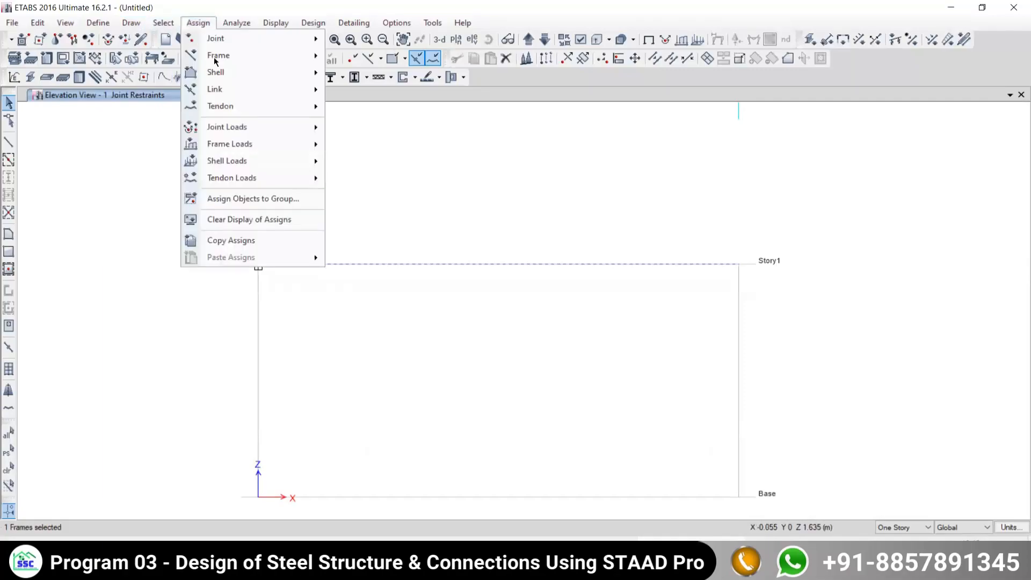
mouse_move(215, 143)
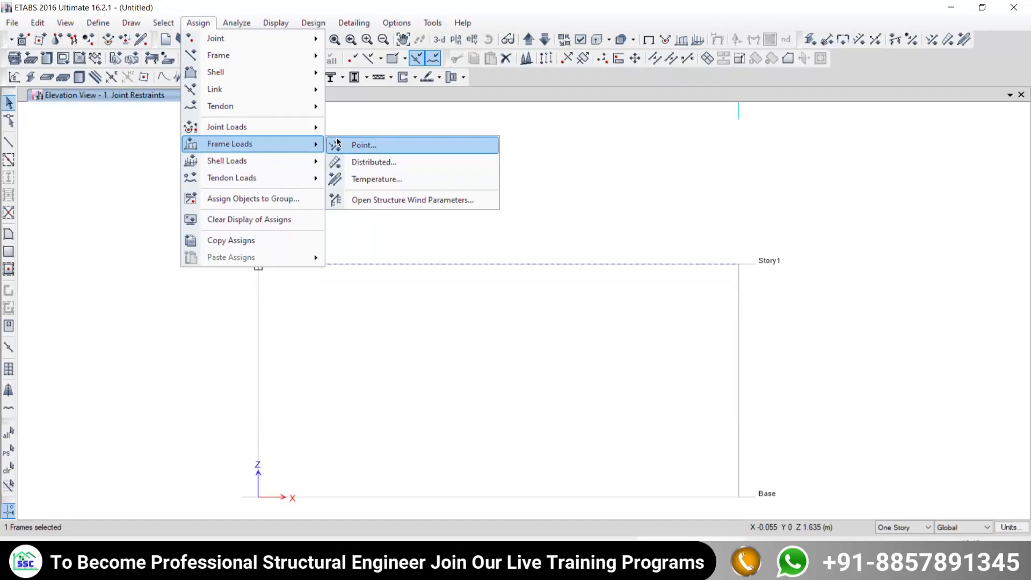
mouse_move(249, 133)
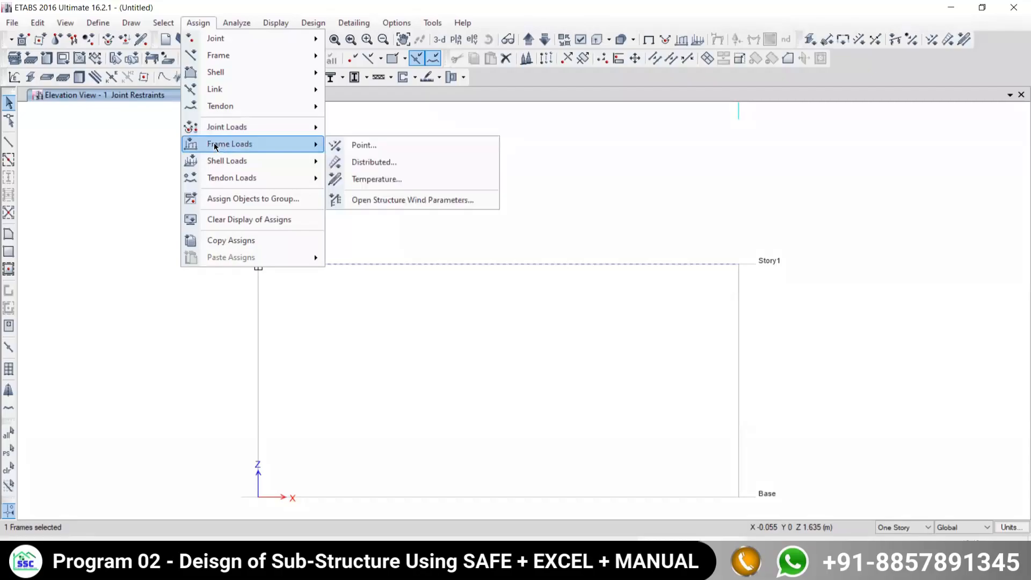
left_click(374, 145)
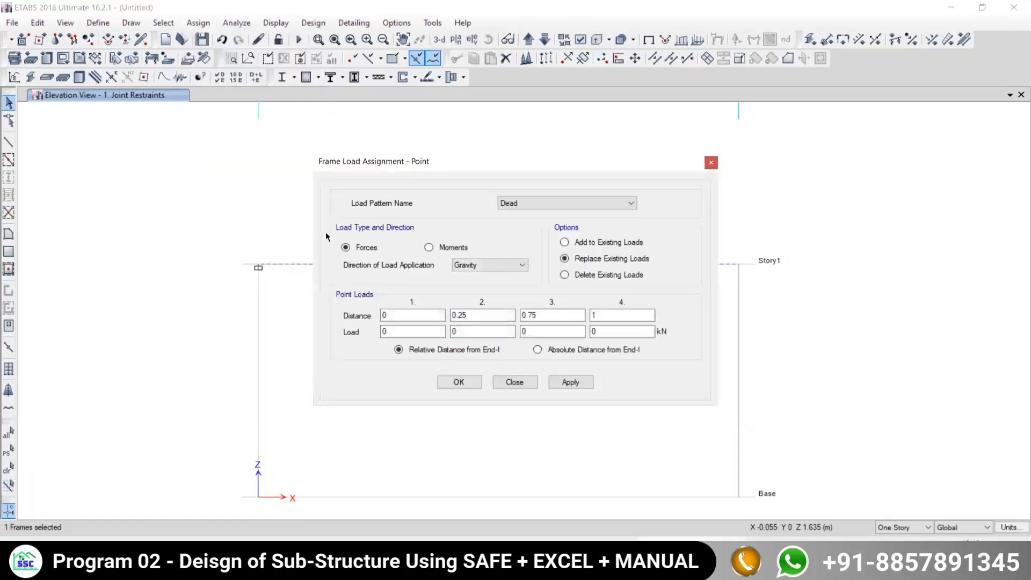
left_click(506, 204)
left_click(506, 223)
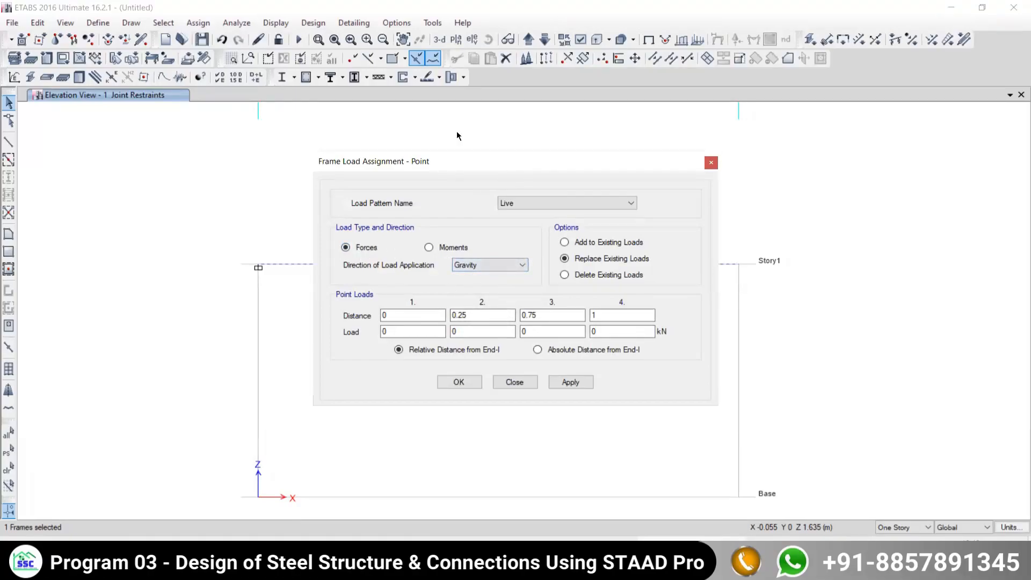
left_click_drag(445, 161, 280, 59)
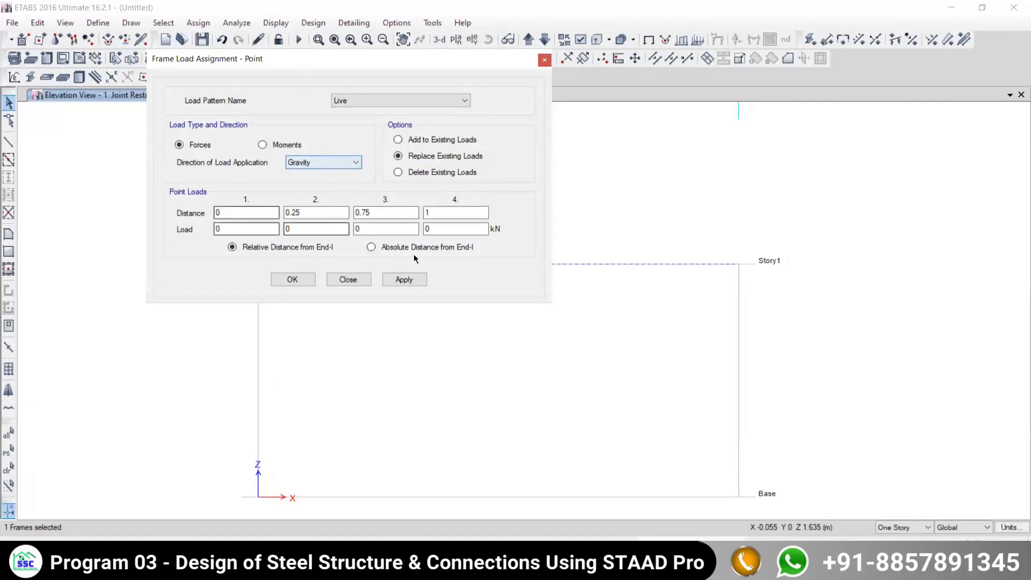
left_click(371, 248)
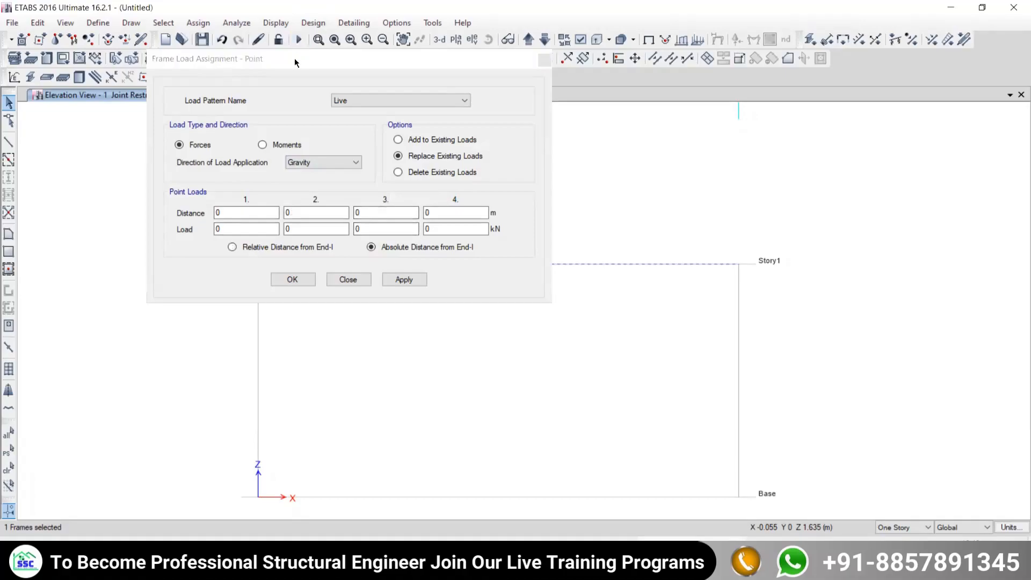
left_click_drag(294, 58, 256, 10)
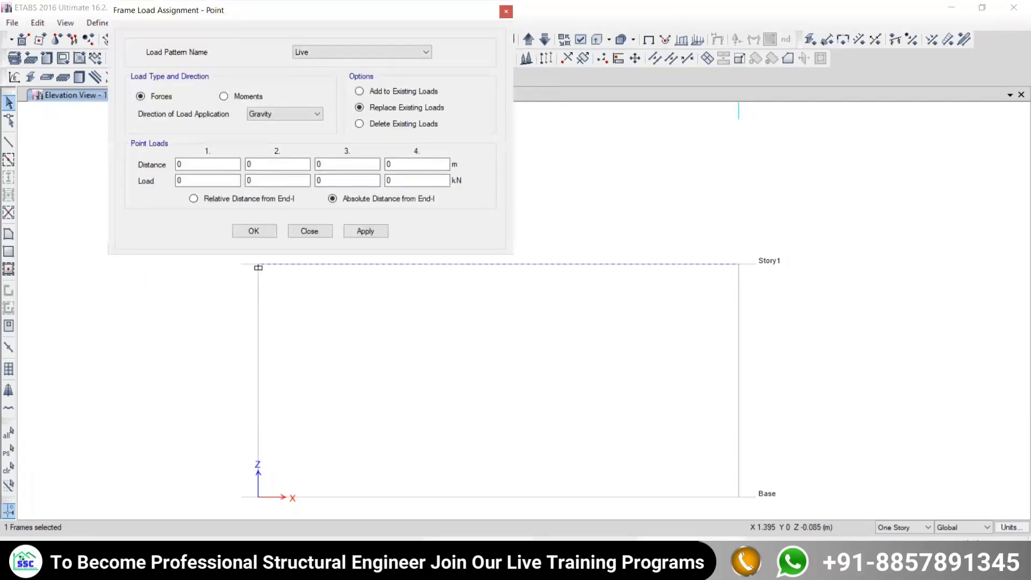
- Apply a 1.5 kN Live point load to the beam at an absolute distance of 2 m from End-I
key("alt+Tab")
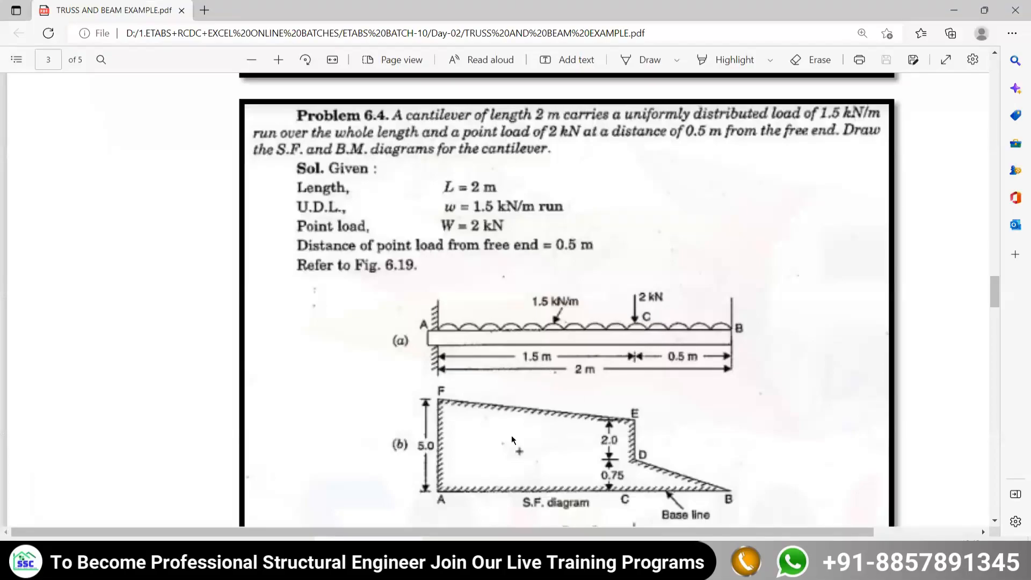
key("alt+Tab")
type("2")
key("Tab")
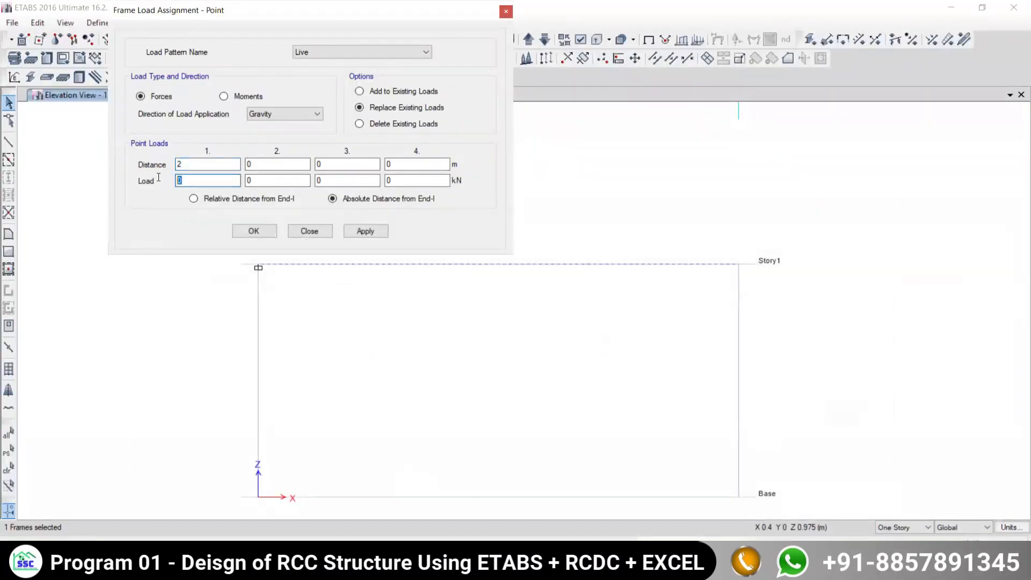
type("1/")
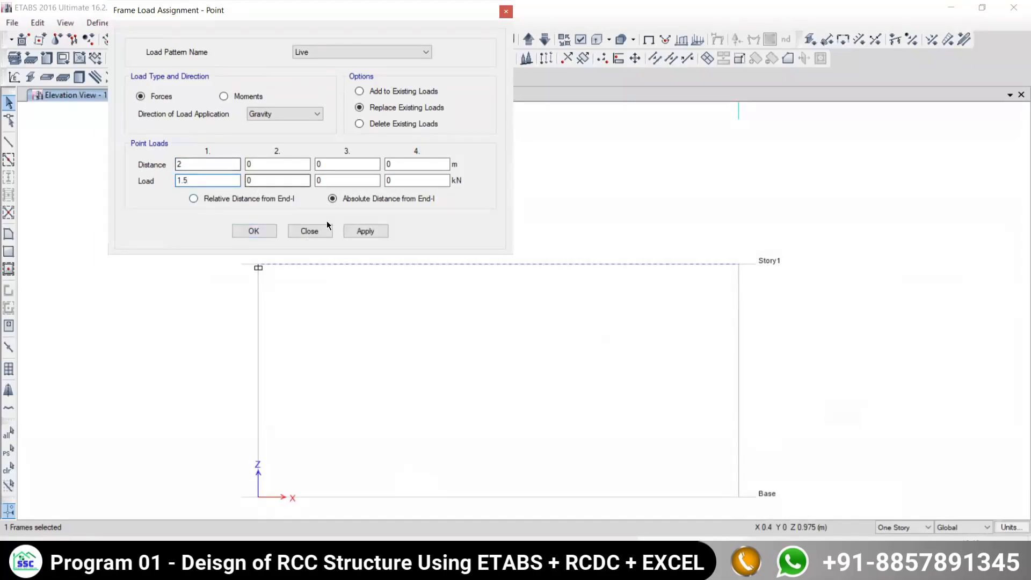
left_click_drag(348, 11, 207, 11)
left_click(225, 230)
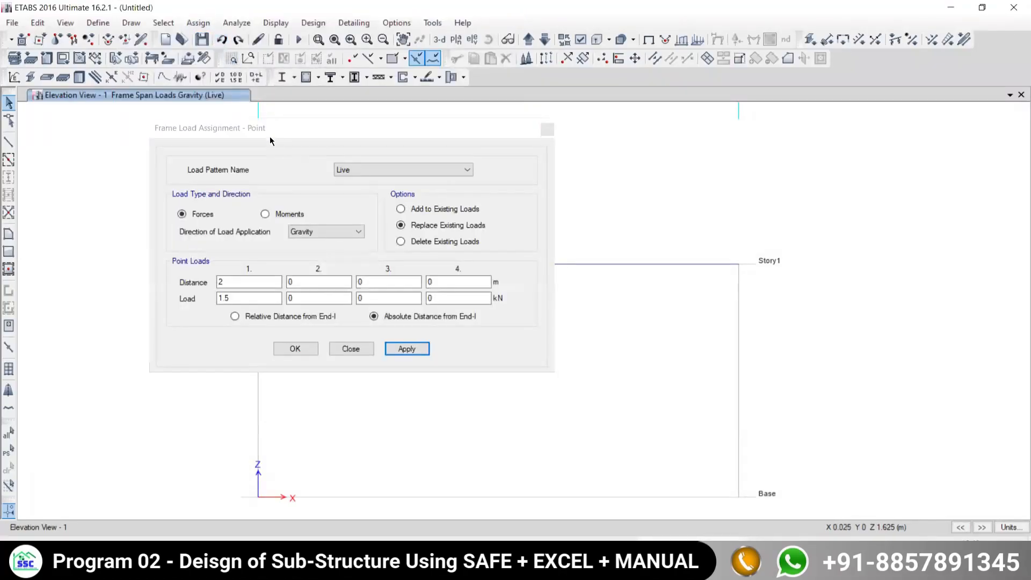
- Change the point load definition to 2 kN at an absolute distance of 1.5 m
left_click(257, 128)
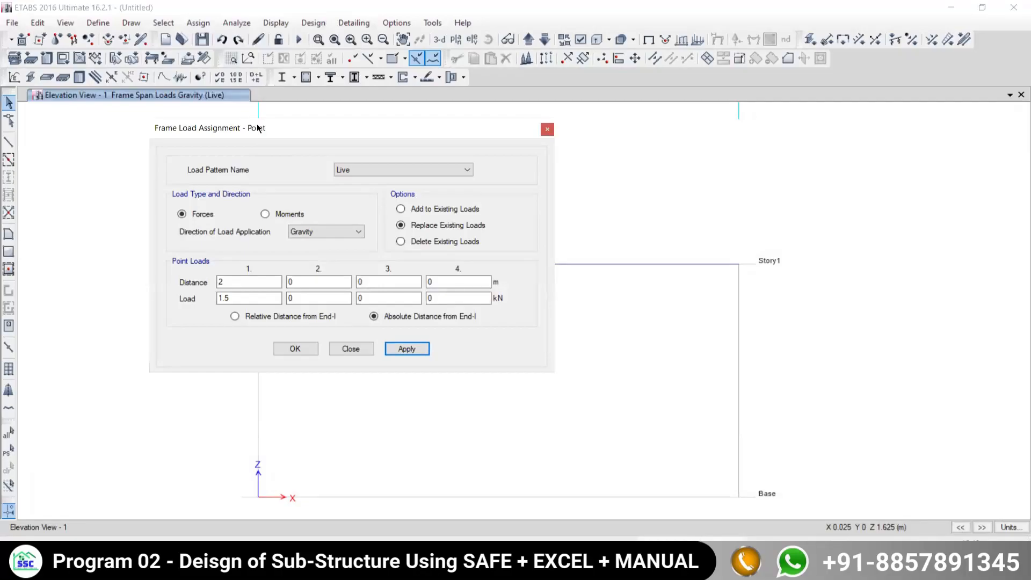
left_click_drag(257, 127, 243, 10)
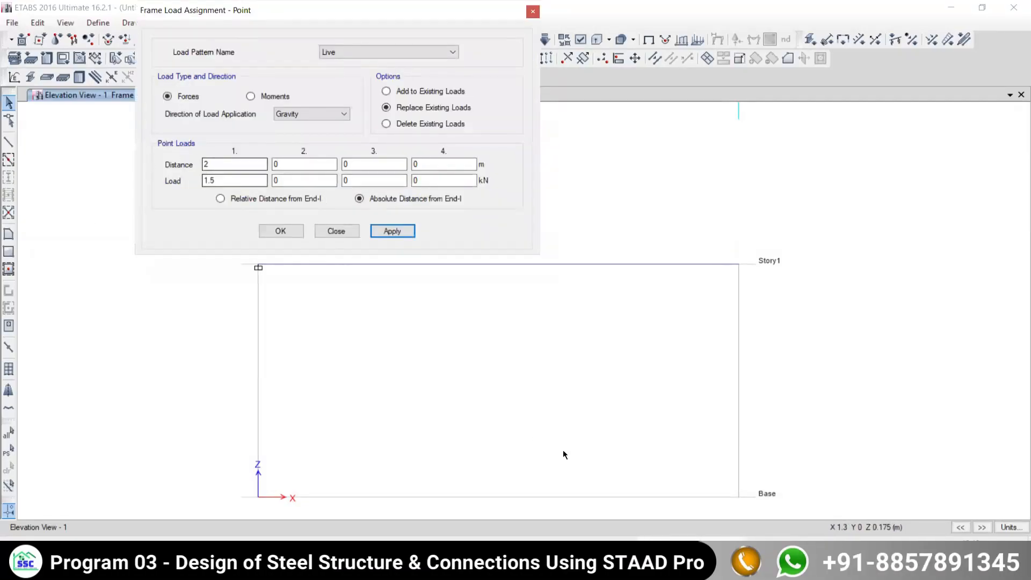
left_click_drag(222, 165, 178, 161)
type("1.5")
left_click_drag(229, 179, 176, 177)
type("2")
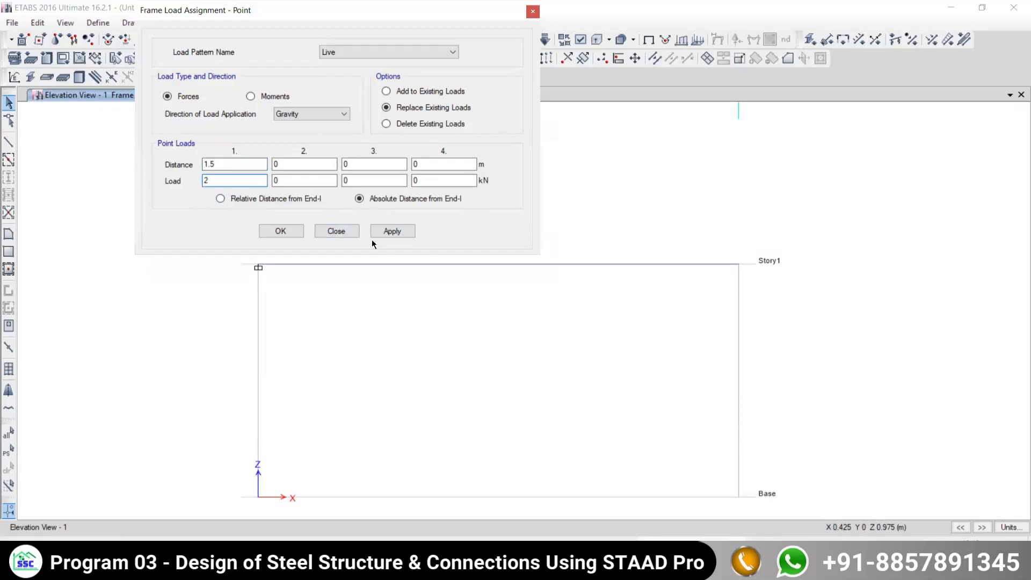
- Reselect the Story1 beam and apply the 2 kN point load to it, replacing existing loads
left_click_drag(236, 10, 61, 10)
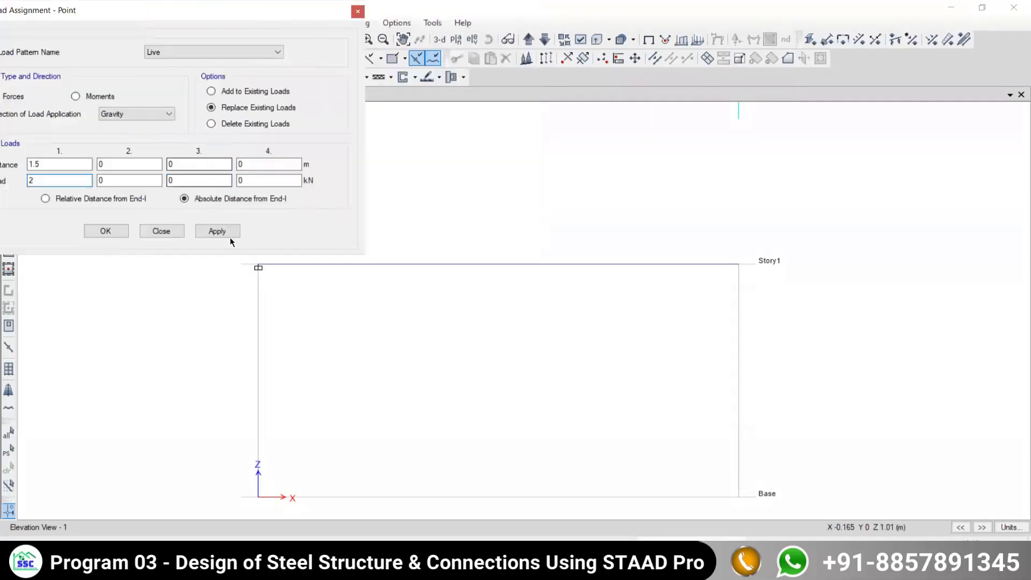
left_click(217, 231)
left_click(607, 320)
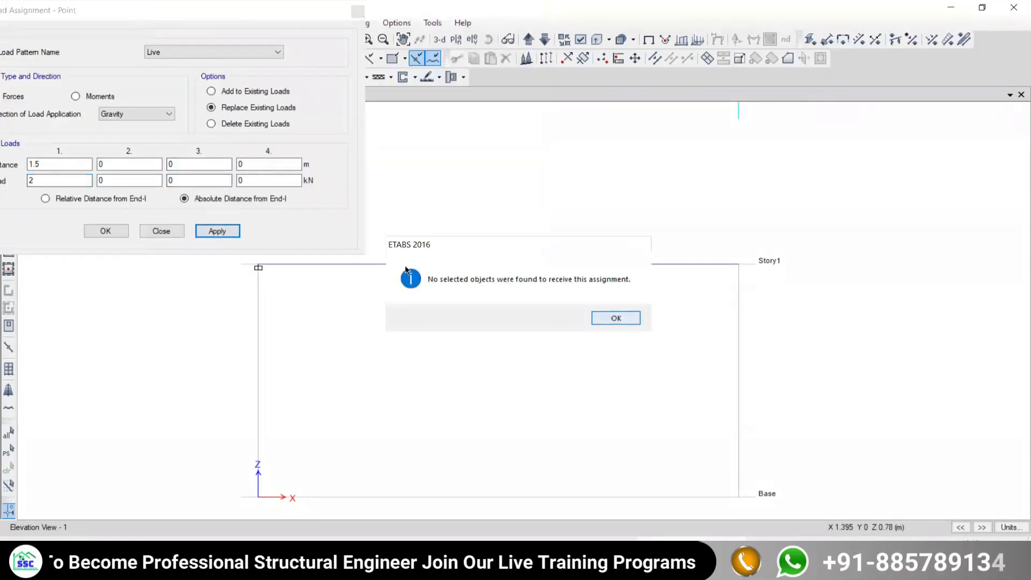
left_click_drag(514, 197, 463, 258)
left_click_drag(500, 192, 427, 329)
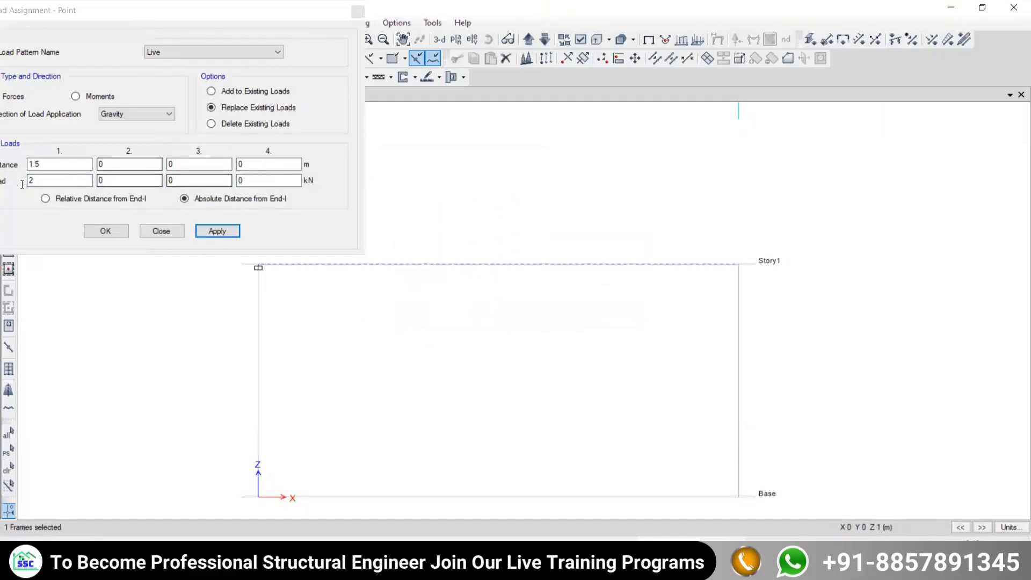
left_click_drag(43, 165, 8, 182)
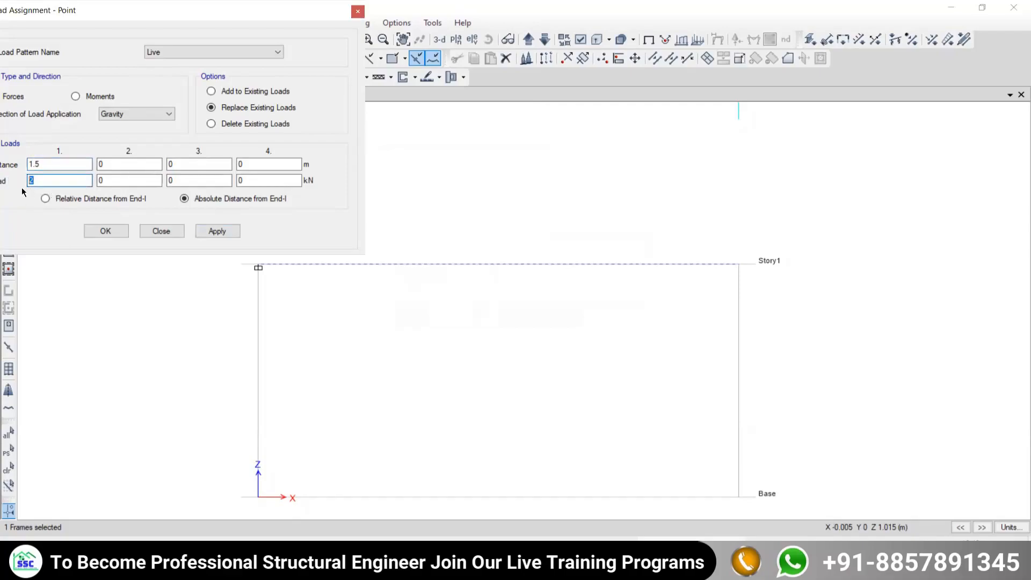
left_click(217, 231)
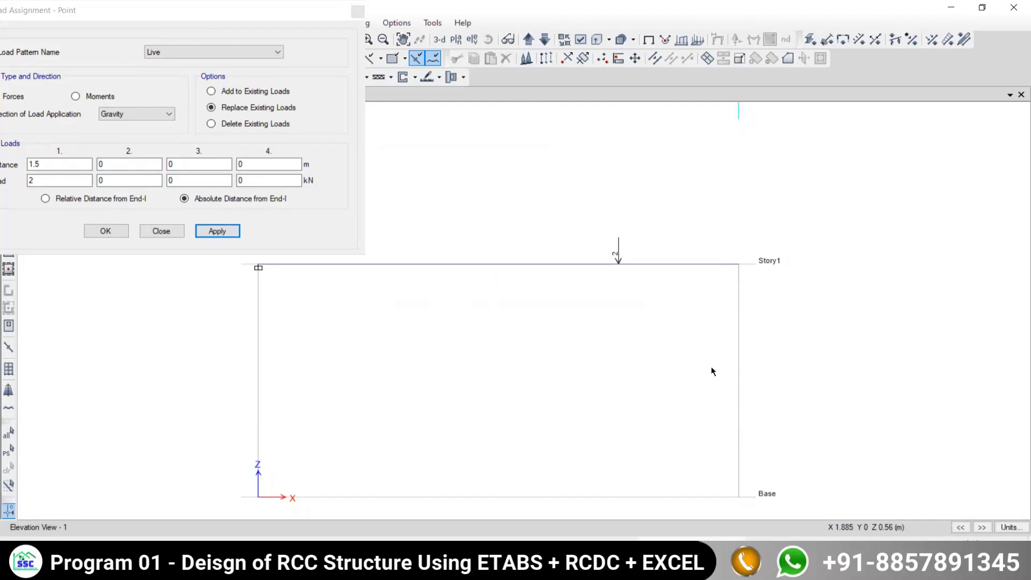
- Finish the point load assignment and set up a distributed frame load in the Live pattern for the selected beam
middle_click_drag(505, 317, 596, 354)
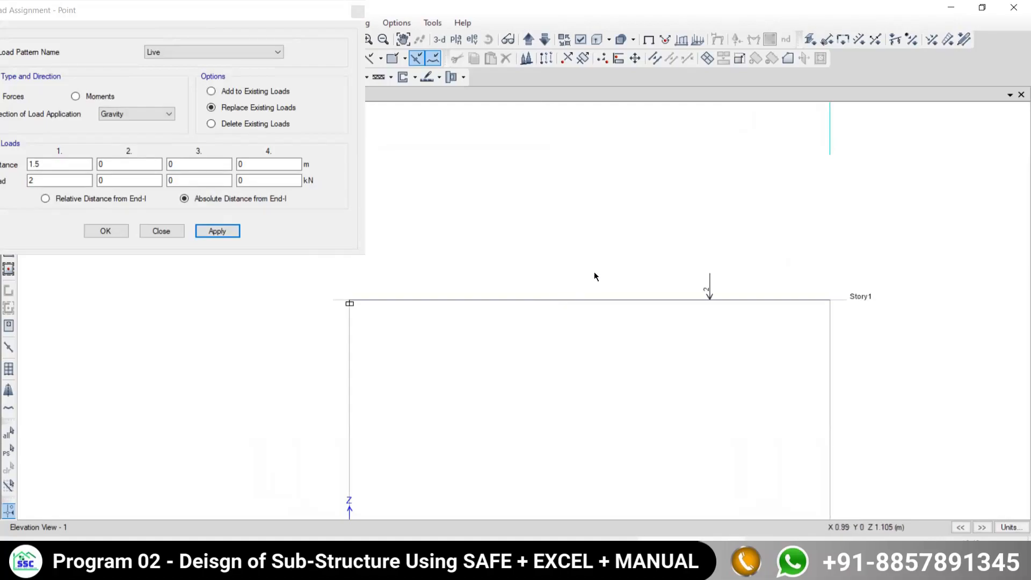
left_click(600, 300)
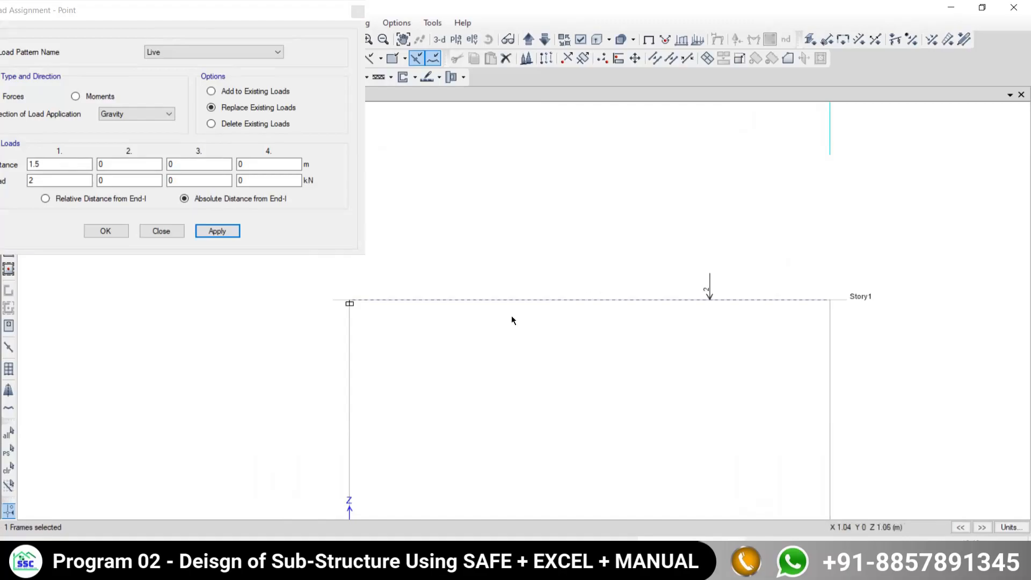
left_click(159, 233)
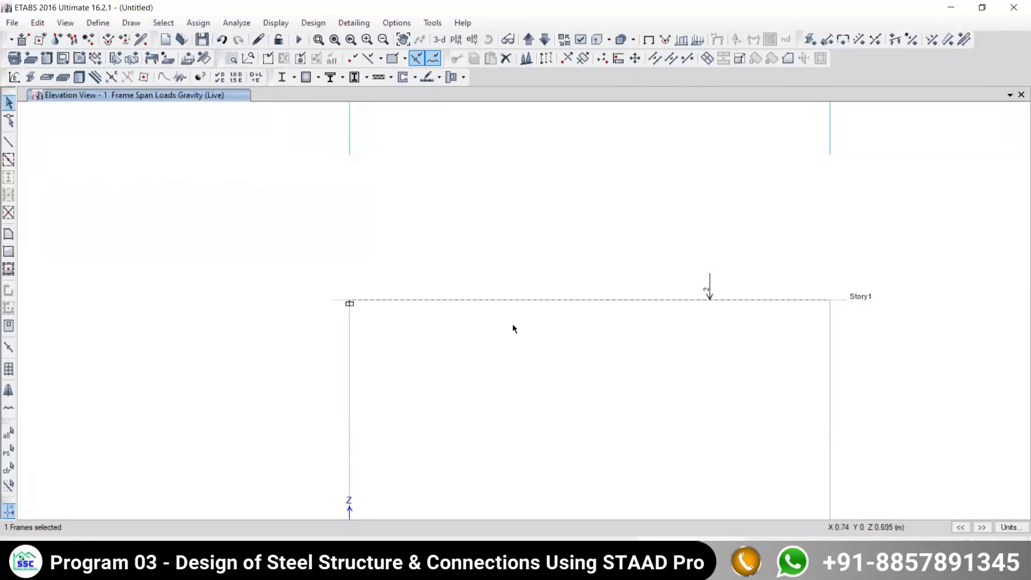
key("alt+Tab")
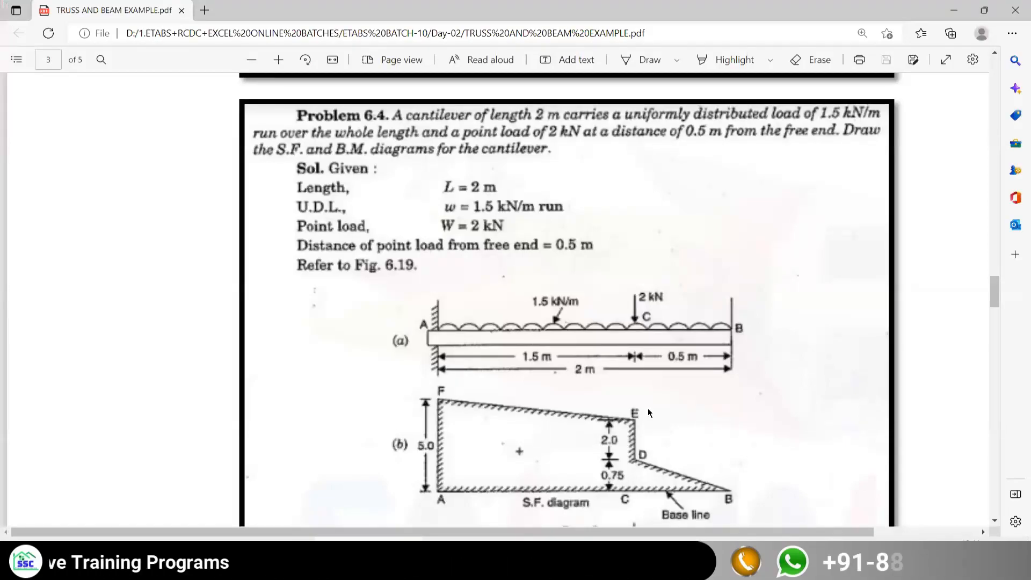
key("alt+Tab")
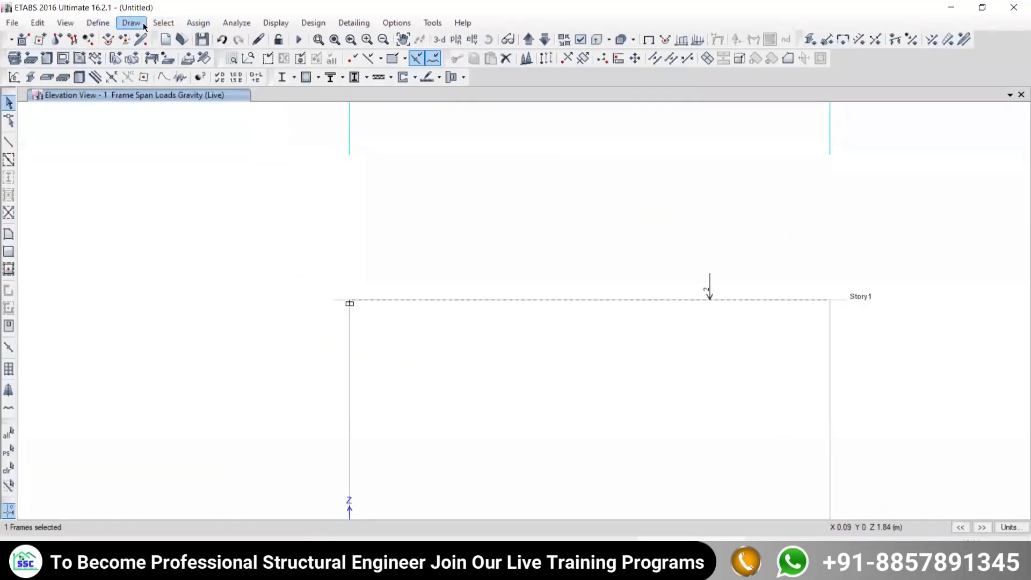
left_click(188, 23)
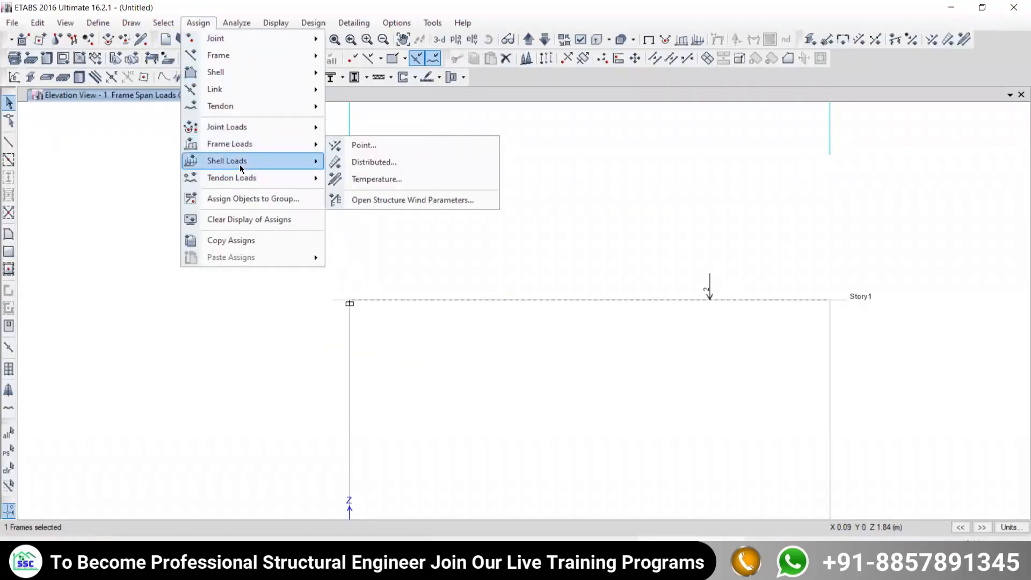
mouse_move(205, 177)
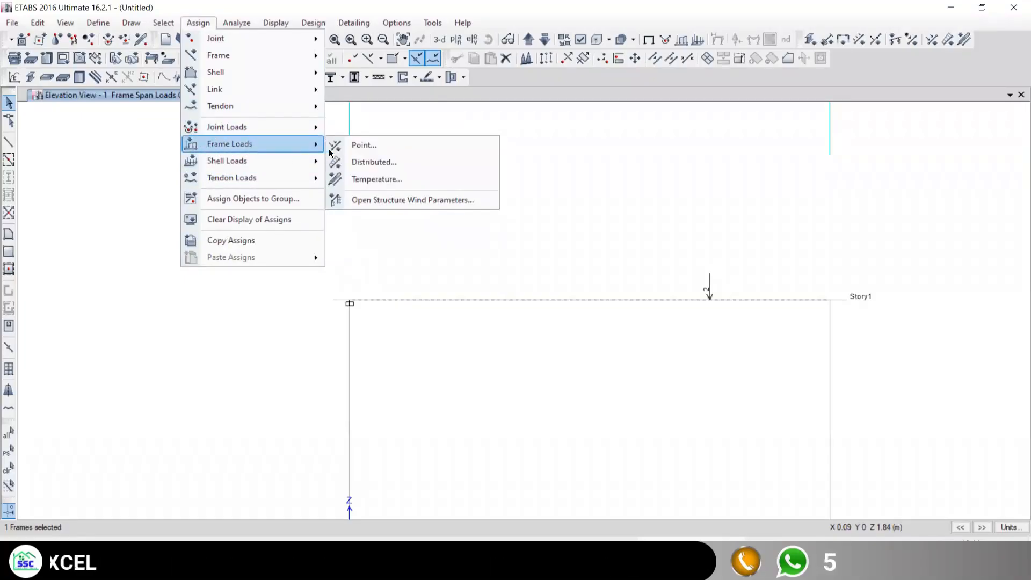
left_click(379, 163)
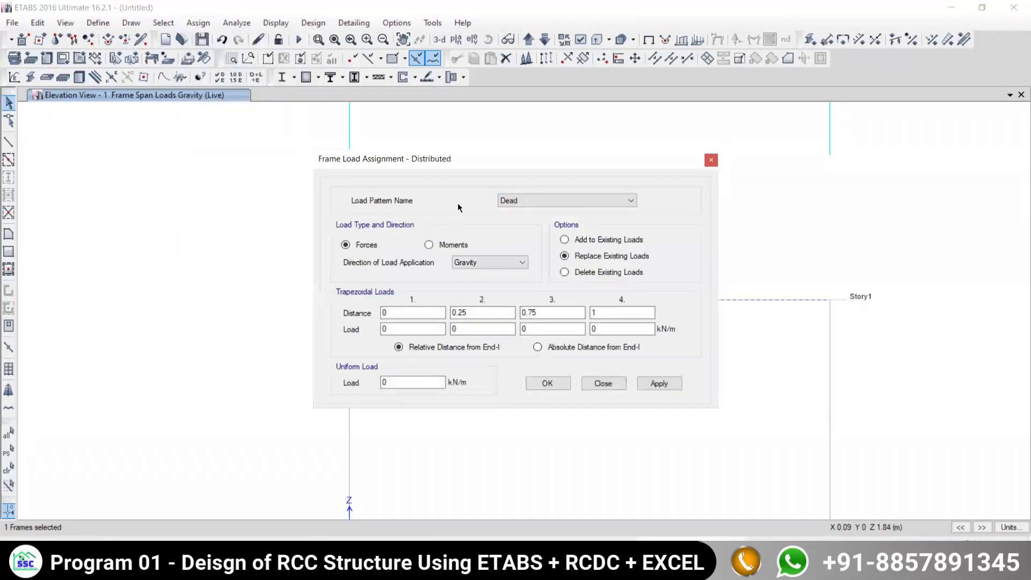
left_click(532, 198)
left_click(528, 220)
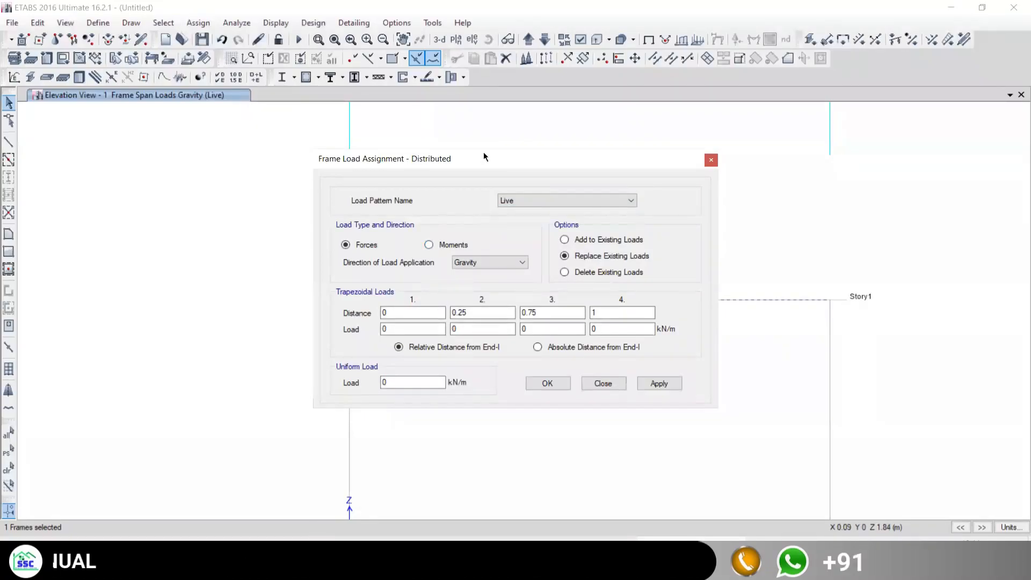
left_click_drag(484, 151, 249, 7)
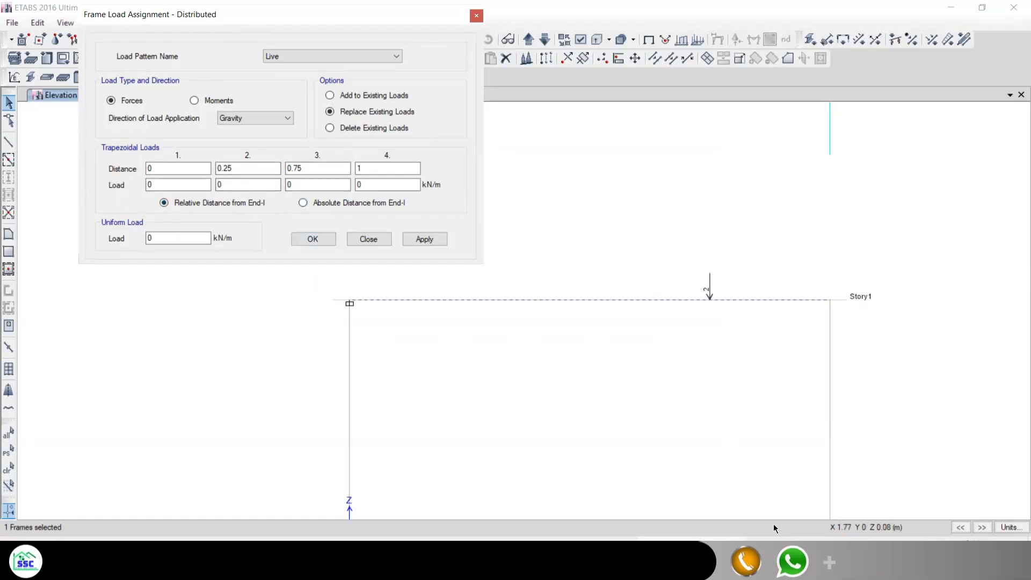
left_click_drag(521, 215, 906, 213)
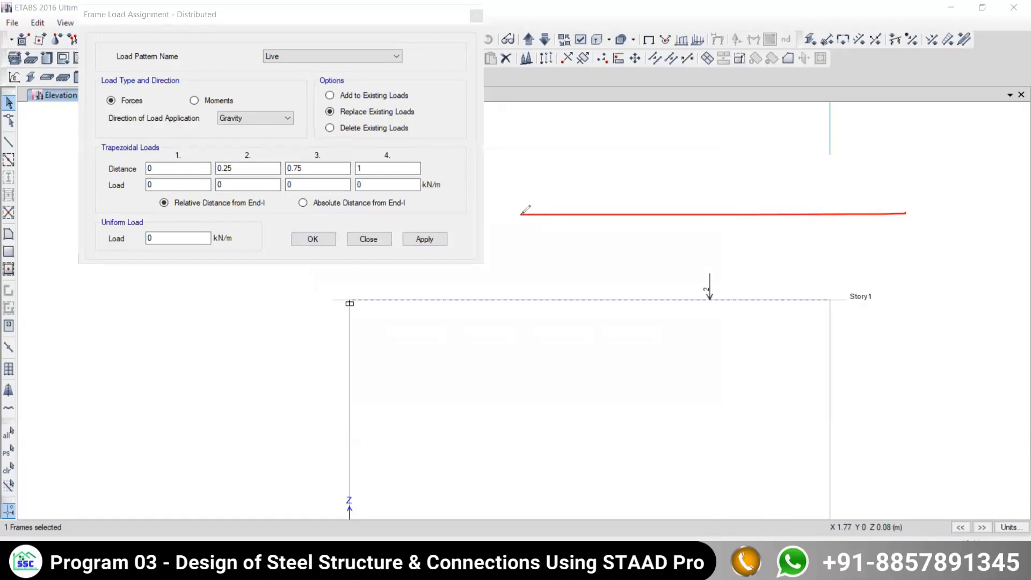
mouse_move(521, 213)
left_mouse_down()
mouse_move(522, 186)
mouse_move(586, 165)
mouse_move(904, 121)
mouse_move(904, 213)
left_mouse_up()
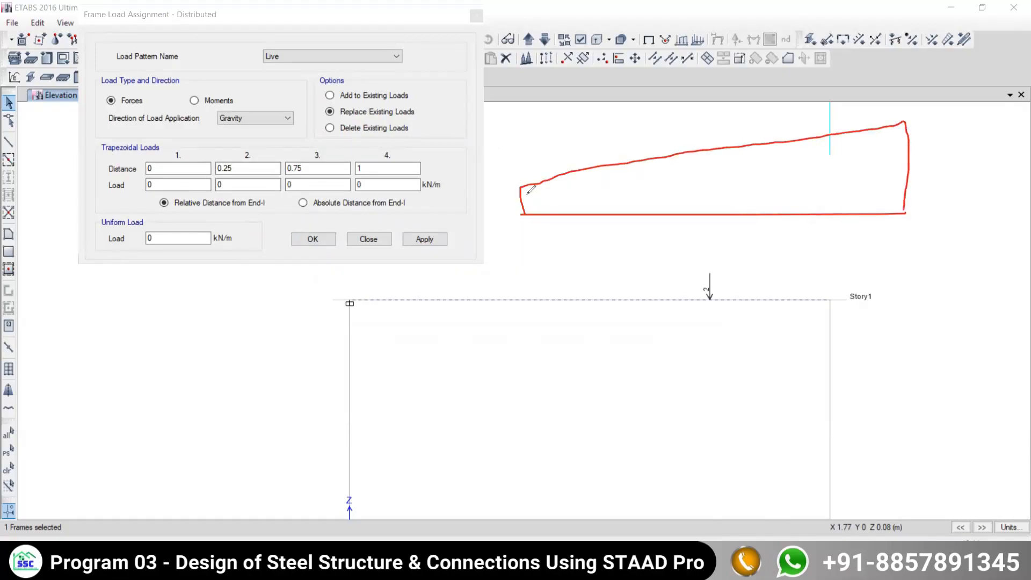
left_click_drag(522, 187, 524, 212)
left_click_drag(558, 176, 558, 215)
left_click_drag(594, 166, 594, 221)
left_click_drag(644, 155, 645, 219)
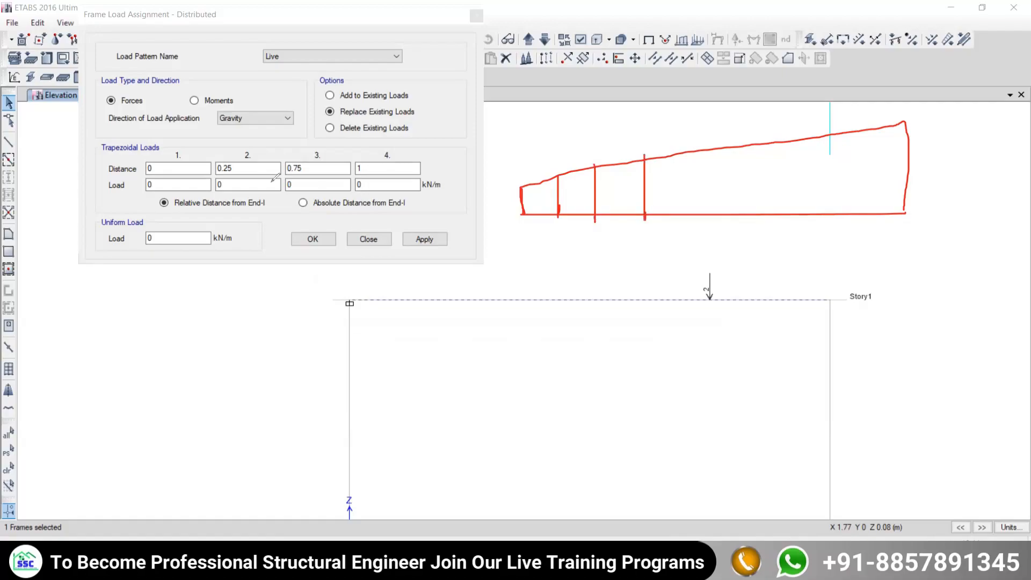
mouse_move(131, 147)
left_mouse_down()
mouse_move(424, 198)
mouse_move(469, 163)
mouse_move(145, 138)
left_mouse_up()
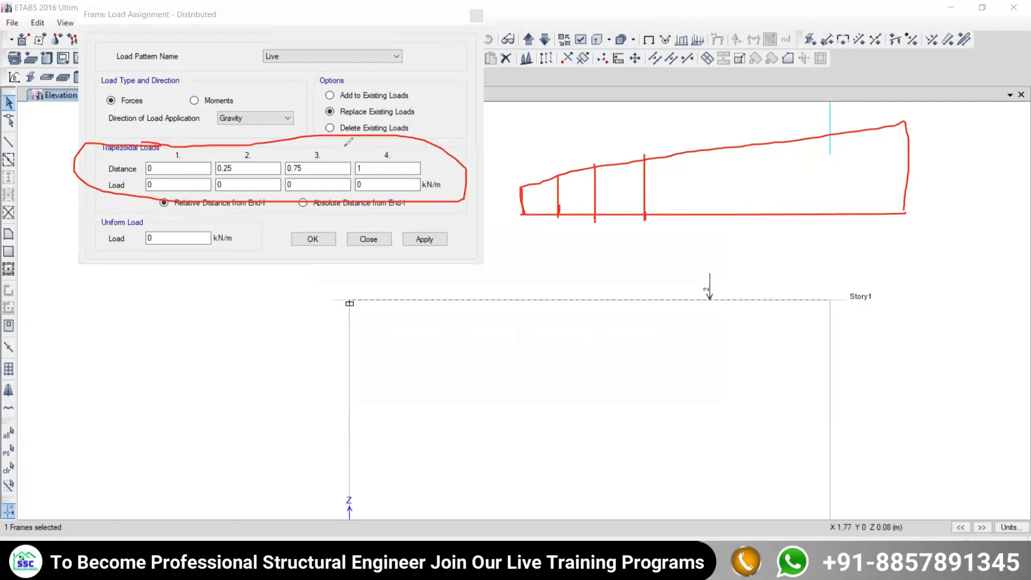
left_click_drag(228, 152, 287, 120)
left_click_drag(226, 392, 501, 379)
left_click_drag(207, 396, 504, 396)
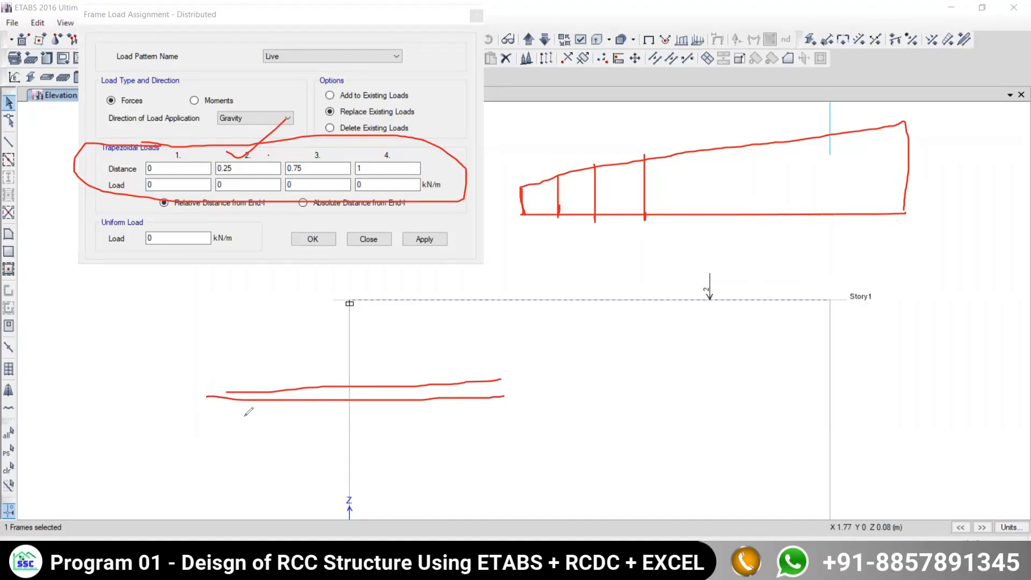
left_click_drag(235, 392, 506, 385)
mouse_move(352, 315)
left_mouse_down()
mouse_move(323, 365)
mouse_move(305, 366)
left_mouse_up()
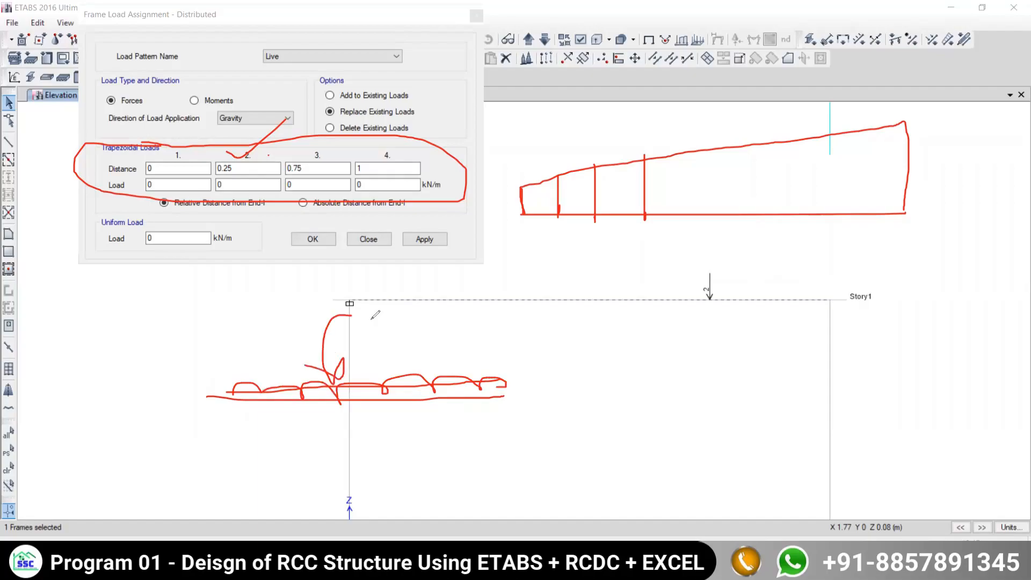
left_click_drag(357, 316, 475, 317)
left_click_drag(125, 210, 89, 229)
left_click_drag(46, 153, 78, 167)
left_click_drag(199, 83, 78, 171)
mouse_move(150, 248)
left_mouse_down()
mouse_move(167, 256)
mouse_move(204, 219)
left_mouse_up()
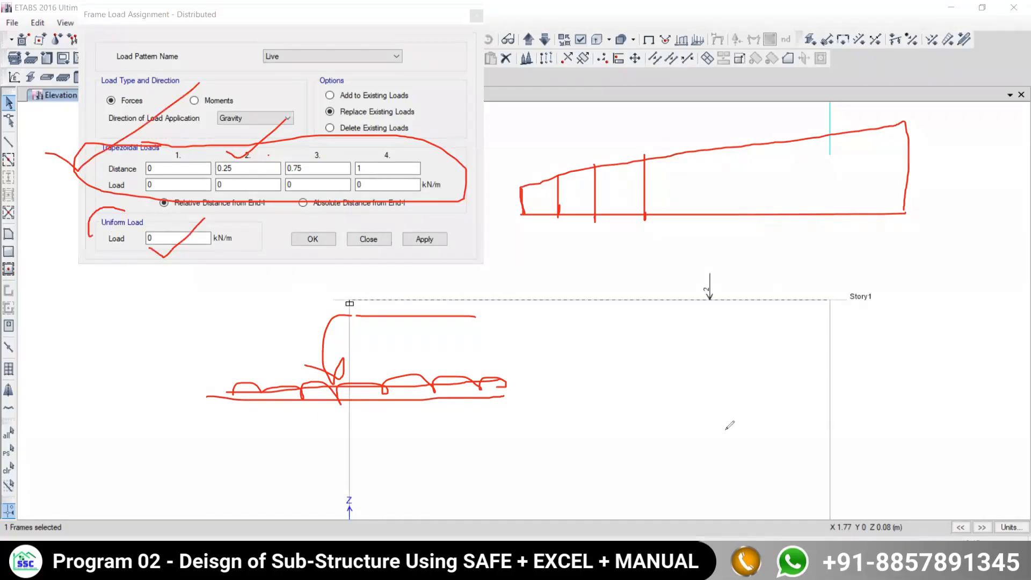
left_click_drag(563, 364, 776, 378)
left_click_drag(561, 371, 774, 365)
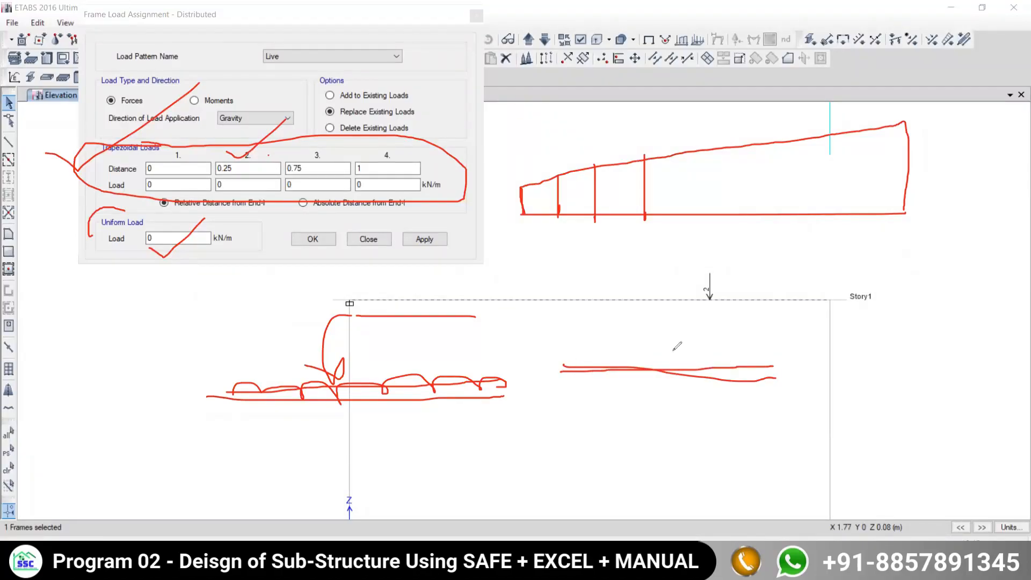
left_click_drag(562, 372, 712, 362)
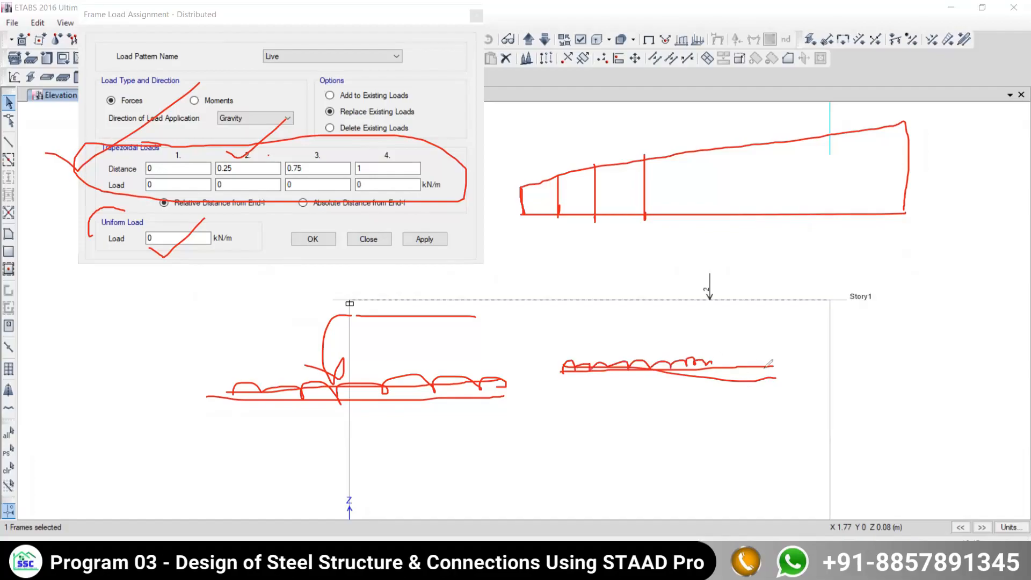
left_click_drag(784, 343, 958, 343)
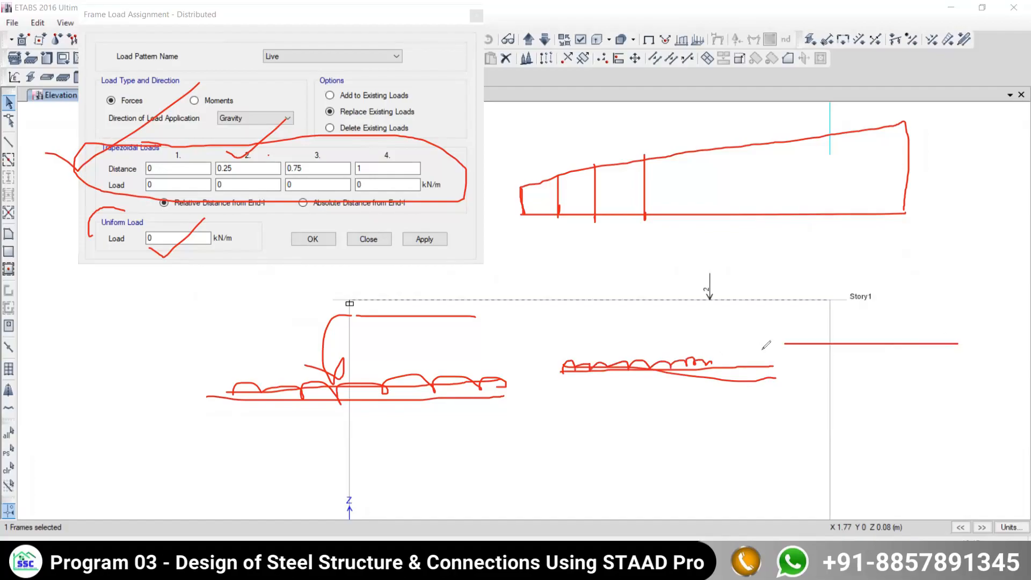
mouse_move(786, 343)
left_mouse_down()
mouse_move(830, 340)
mouse_move(902, 369)
mouse_move(974, 371)
left_mouse_up()
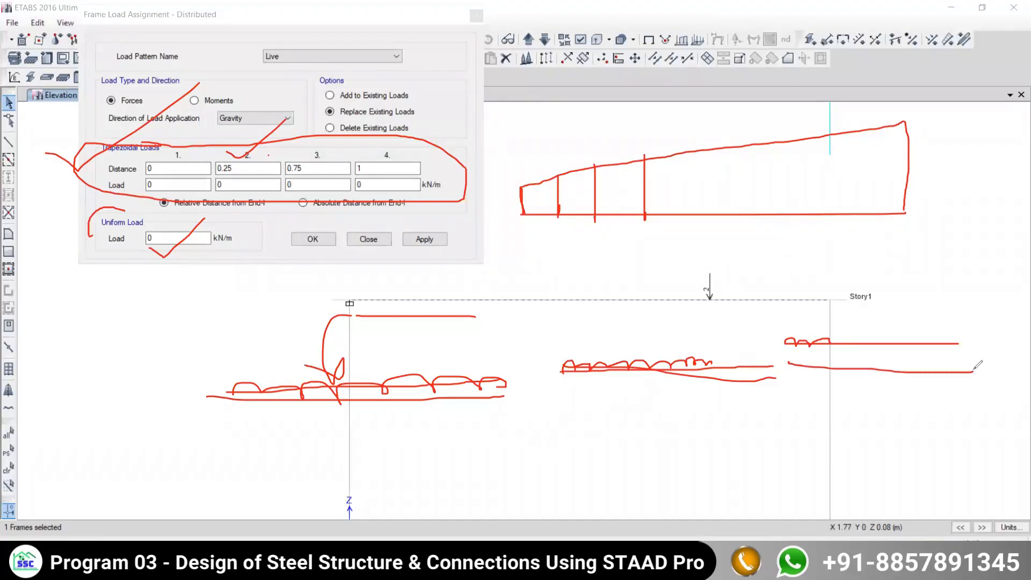
left_click_drag(89, 221, 116, 239)
left_click_drag(145, 197, 125, 211)
mouse_move(502, 275)
left_mouse_down()
mouse_move(682, 275)
mouse_move(503, 266)
mouse_move(507, 248)
mouse_move(661, 215)
mouse_move(675, 230)
mouse_move(678, 272)
left_mouse_up()
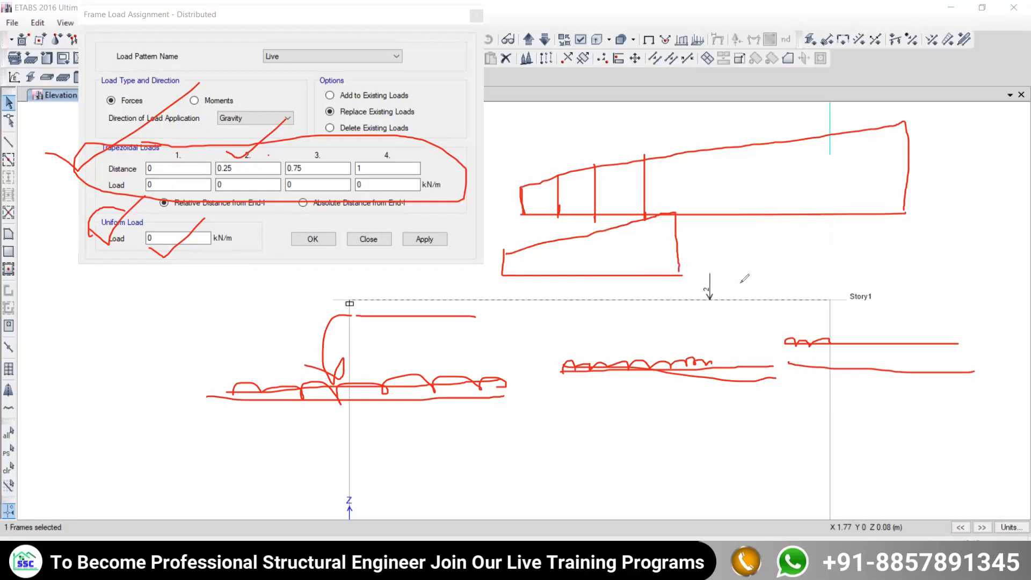
left_click_drag(745, 266, 938, 263)
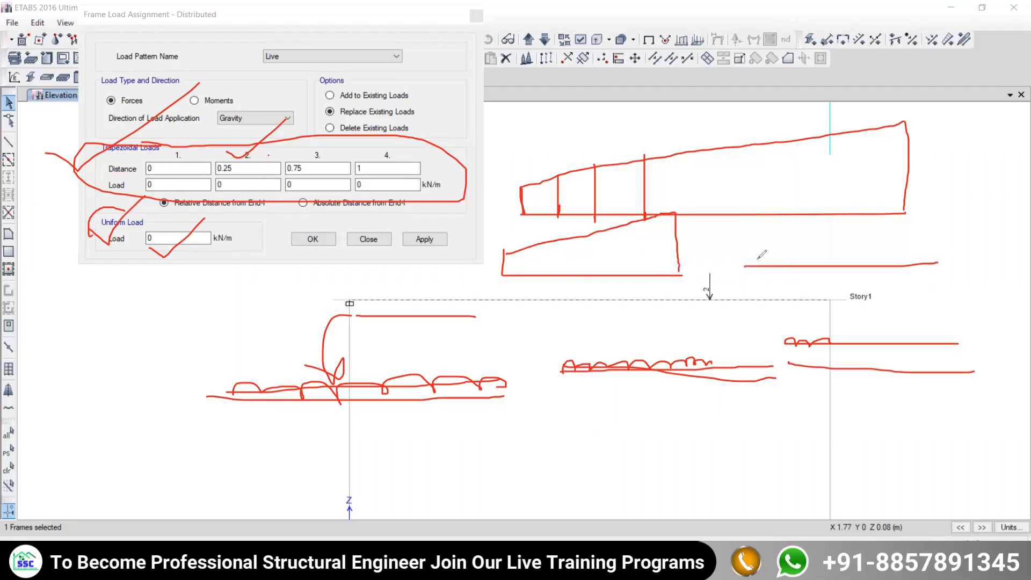
left_click_drag(746, 265, 869, 262)
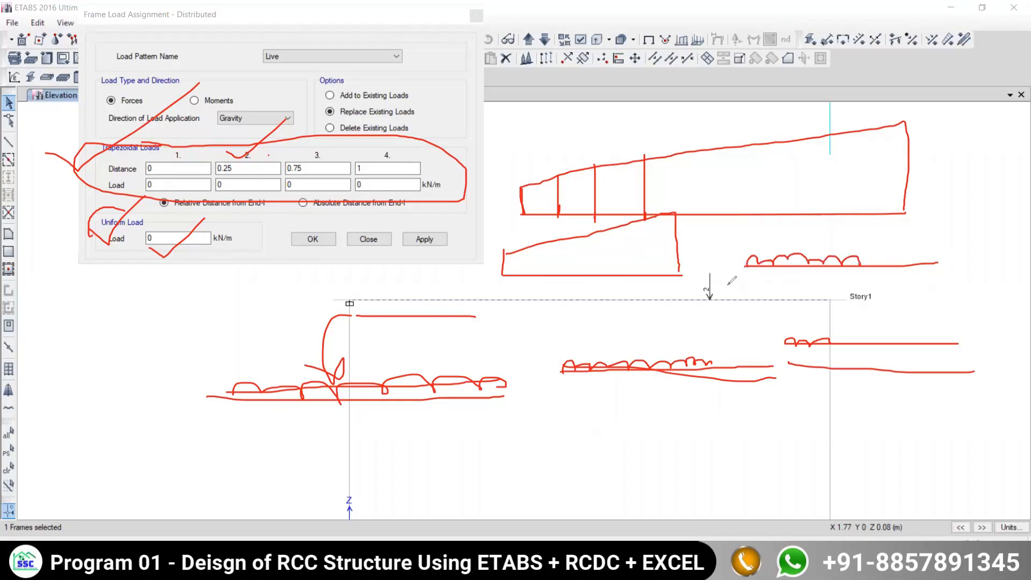
mouse_move(72, 242)
left_mouse_down()
mouse_move(93, 253)
mouse_move(156, 217)
left_mouse_up()
mouse_move(39, 169)
left_mouse_down()
mouse_move(74, 187)
mouse_move(142, 89)
left_mouse_up()
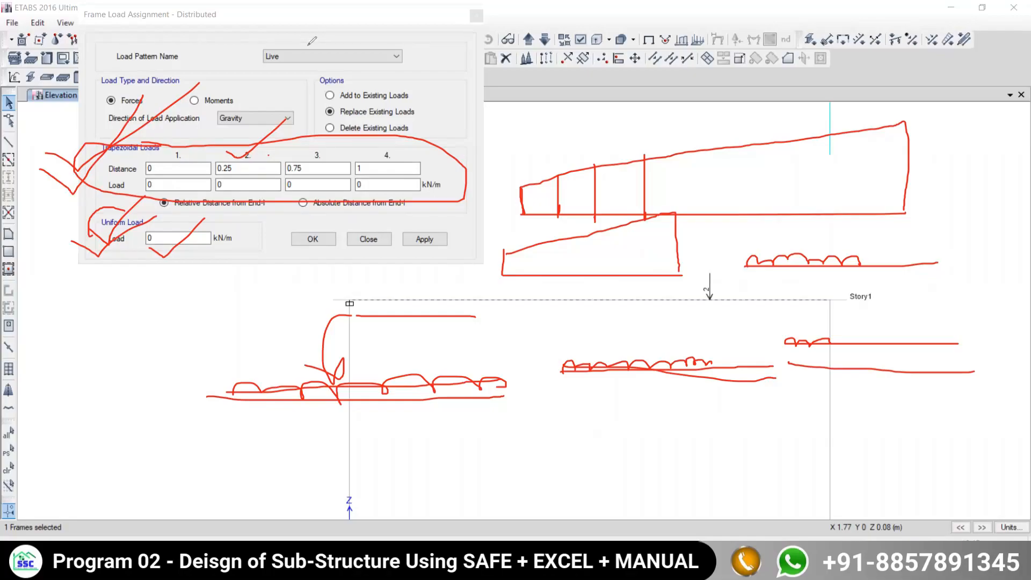
key("e")
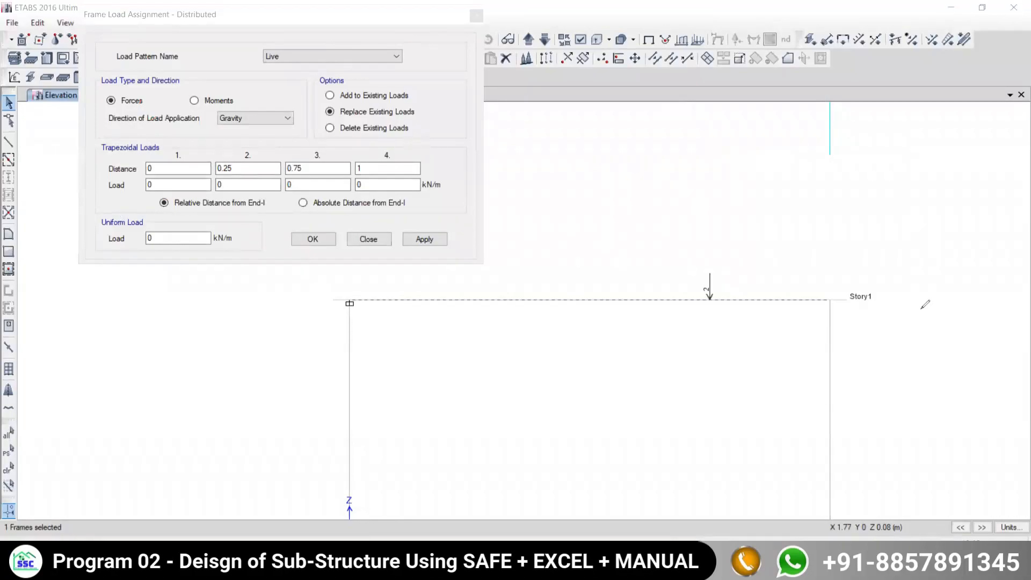
key("Escape")
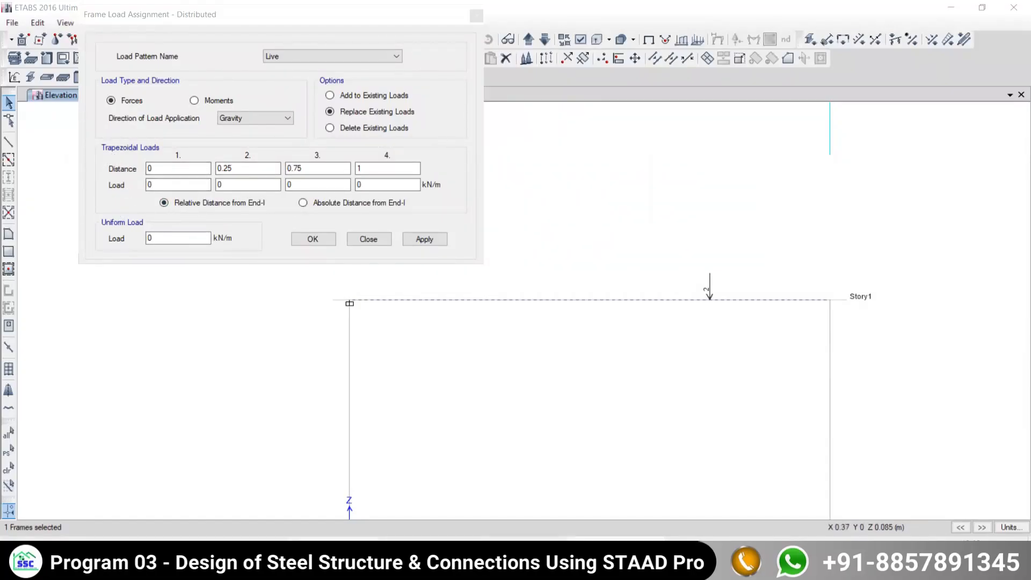
- Check the distributed load of Problem 6.4 in the example PDF and set the uniform load to 1.5 kN/m in ETABS
key("alt+Tab")
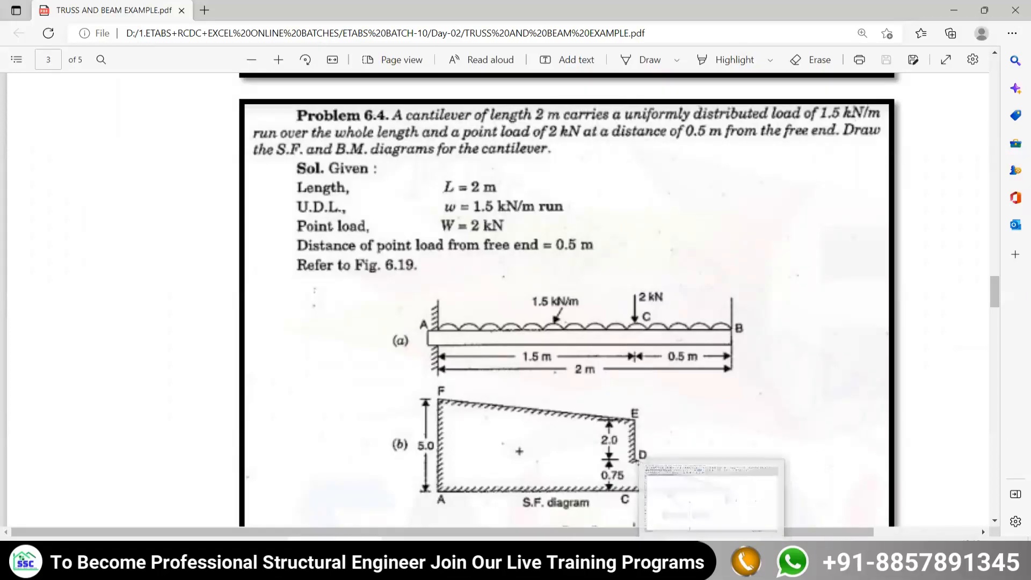
key("alt+Tab")
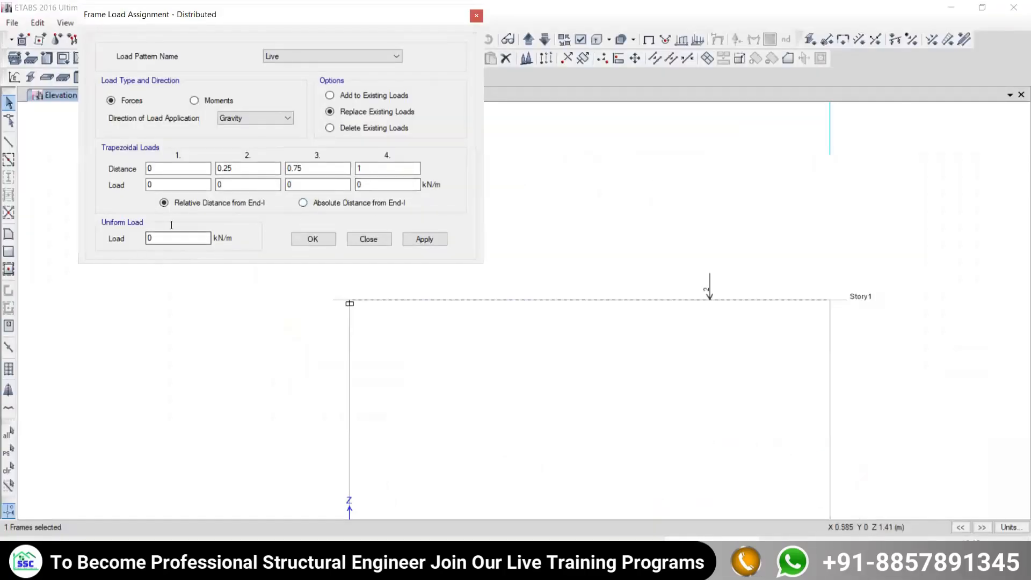
key("alt+Tab")
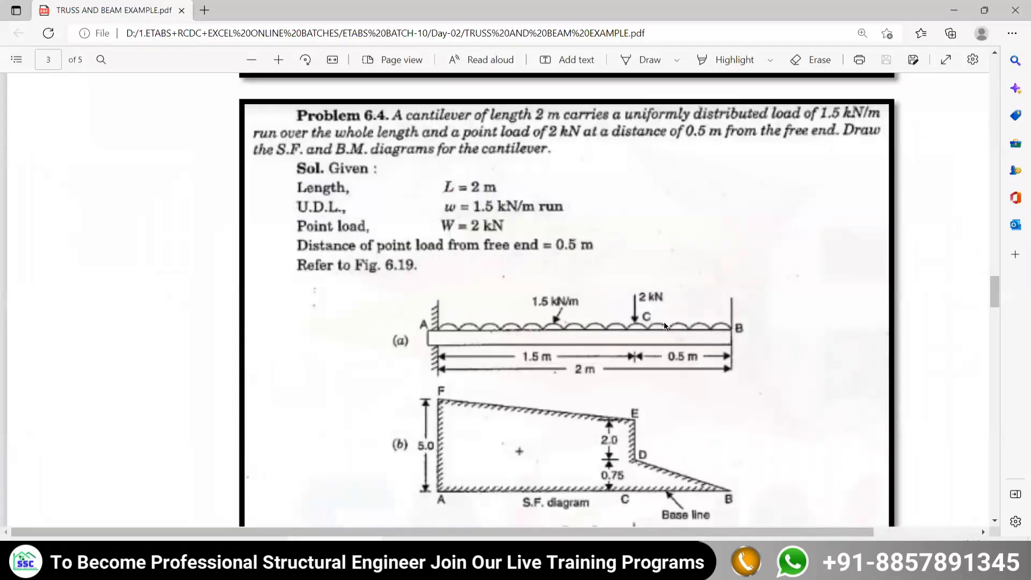
key("alt+Tab")
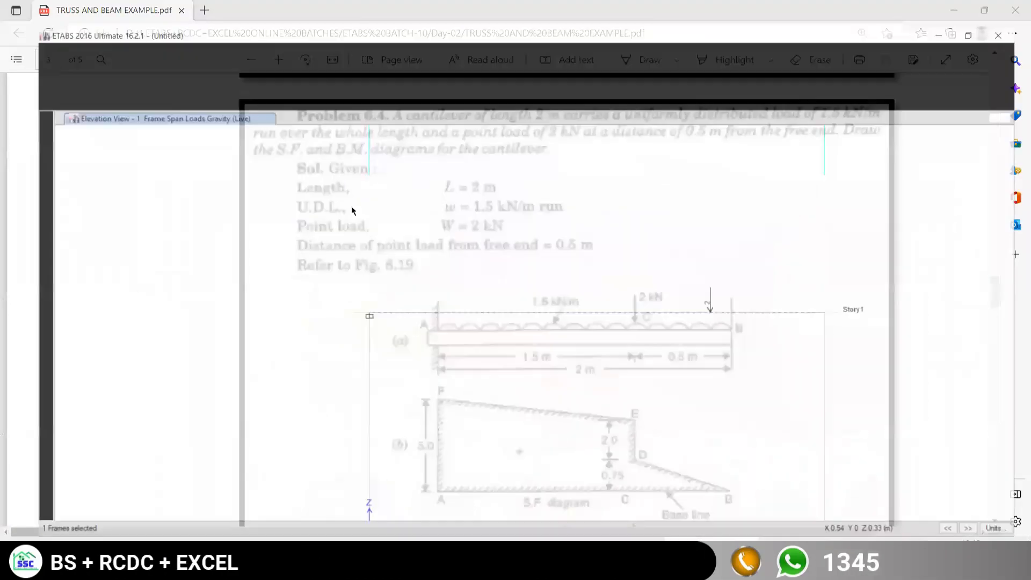
double_click(162, 238)
type("1.5")
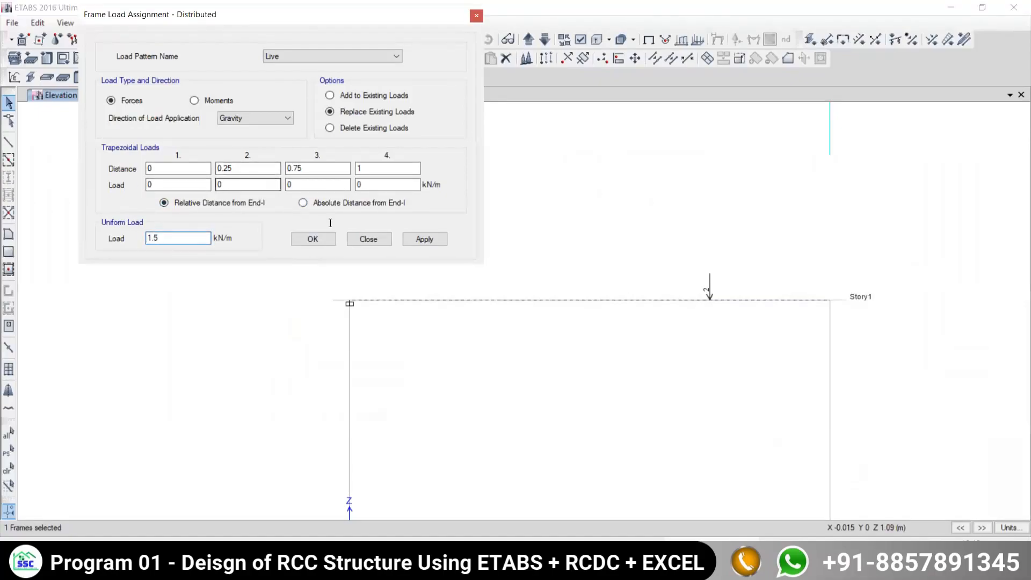
- Apply the 1.5 kN/m uniform Live load to the selected beam, keeping the assignment dialog clear of the beam
left_click_drag(146, 16, 114, 139)
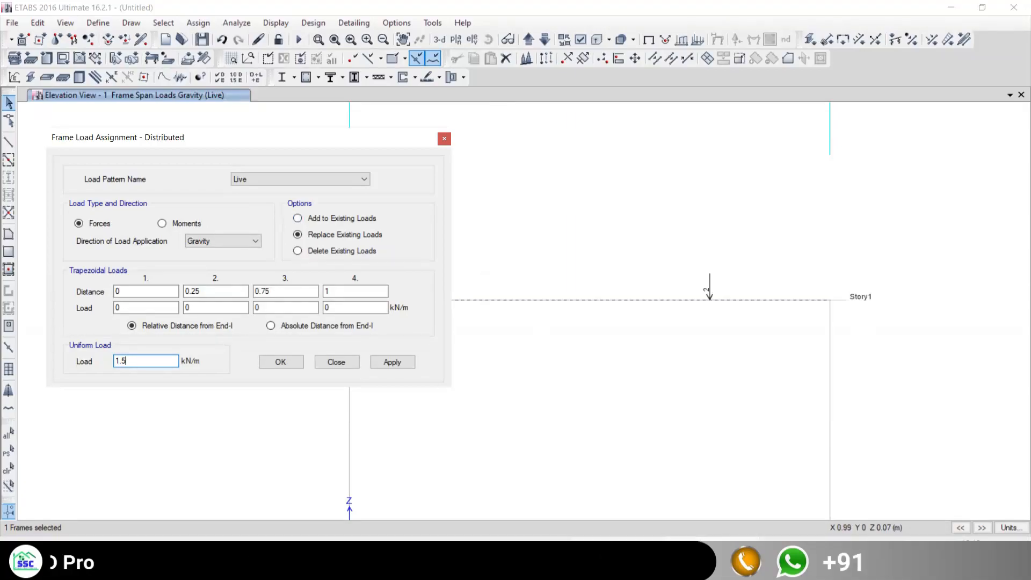
mouse_move(523, 569)
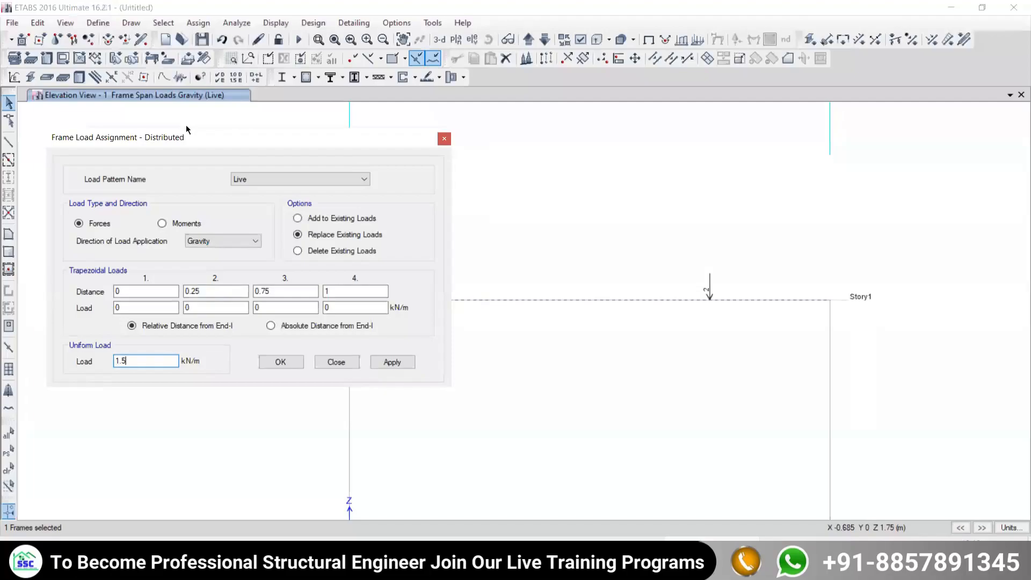
left_click_drag(186, 126, 186, 117)
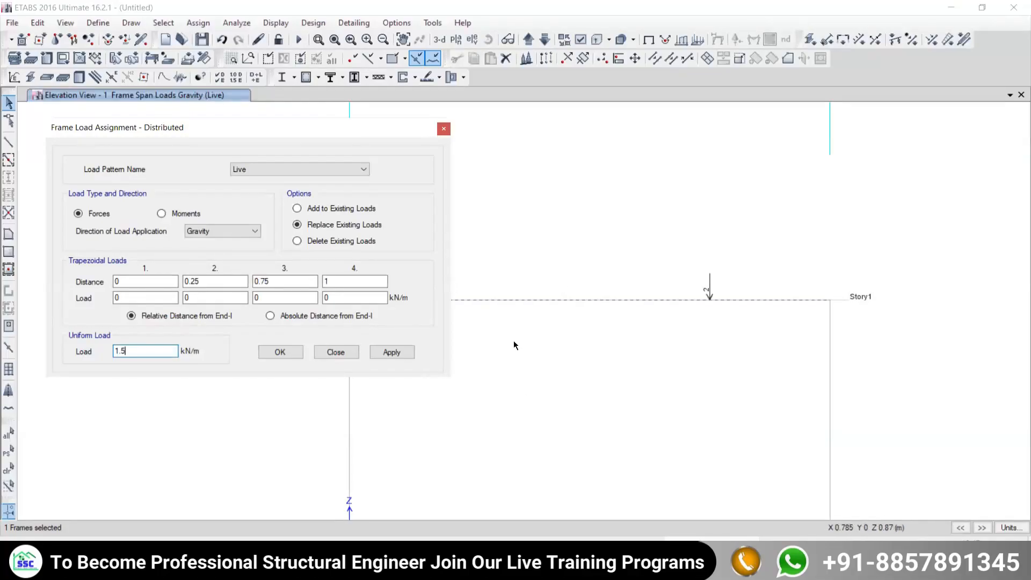
left_click_drag(656, 225, 767, 363)
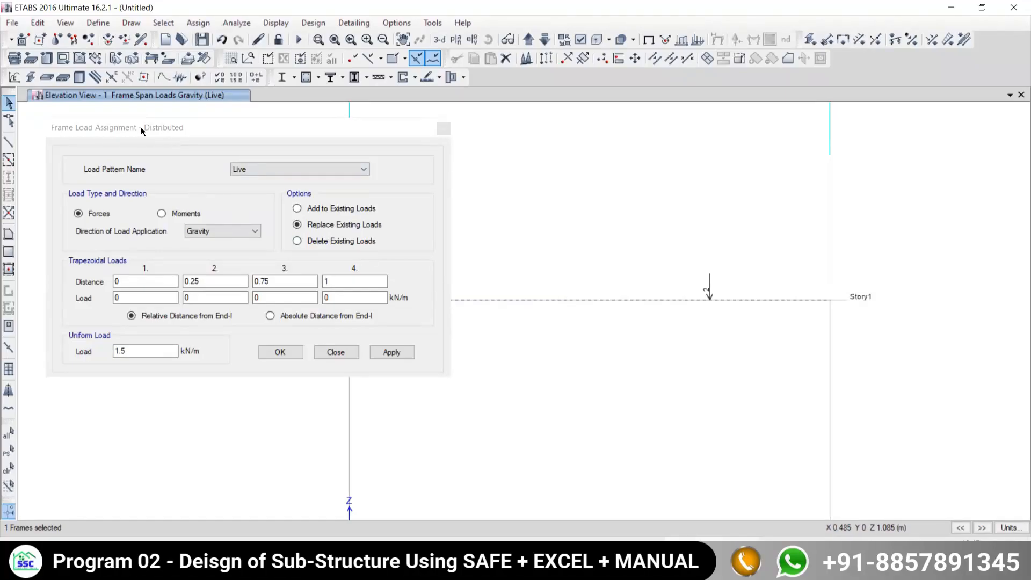
left_click_drag(142, 132, 163, 126)
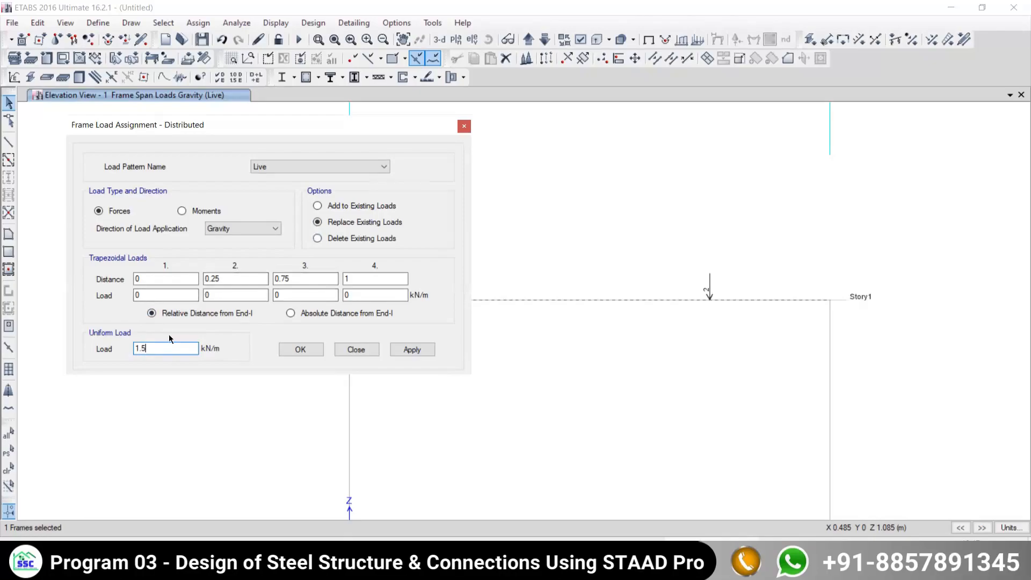
left_click_drag(293, 129, 196, 104)
left_click(315, 325)
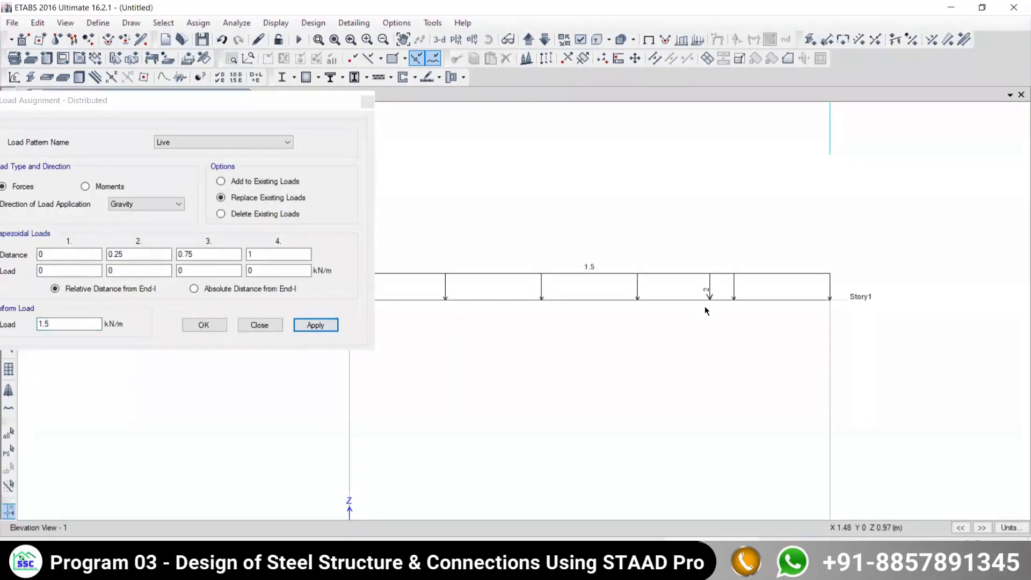
- Reselect the Story1 beam and apply a 2 kN/m uniform Live load to it, replacing existing loads
middle_click_drag(576, 275, 620, 296)
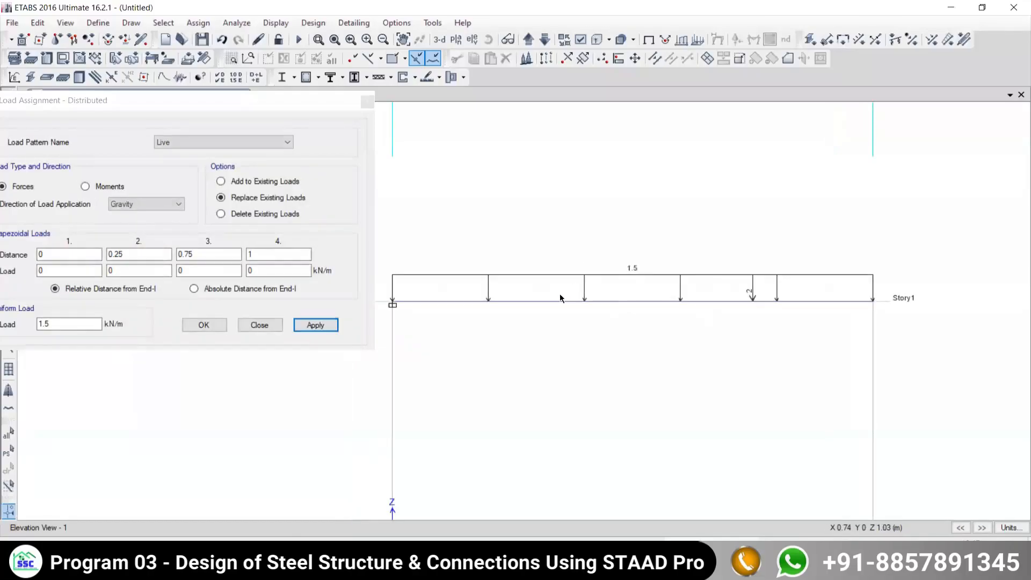
left_click(538, 301)
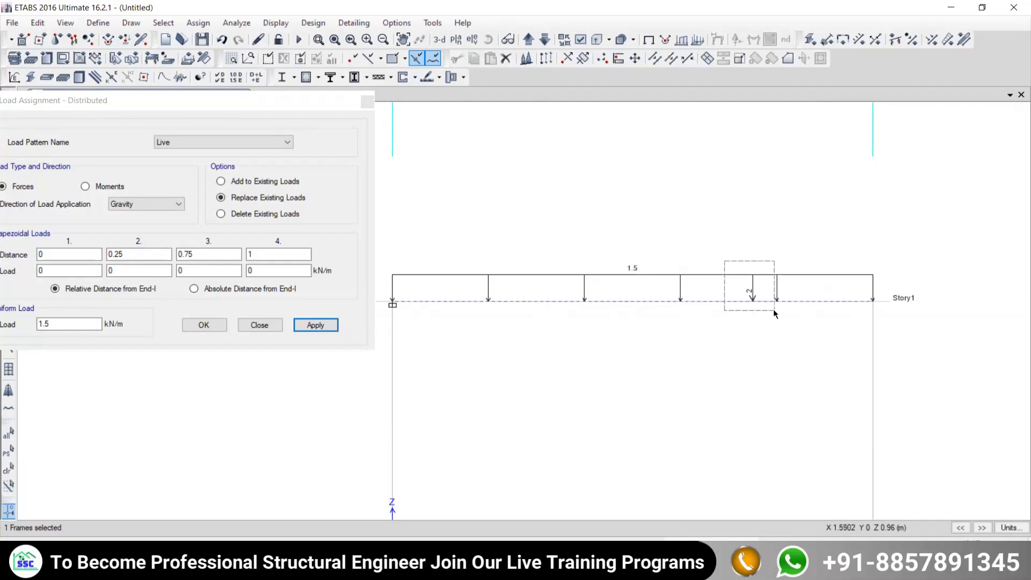
left_click_drag(198, 114, 215, 115)
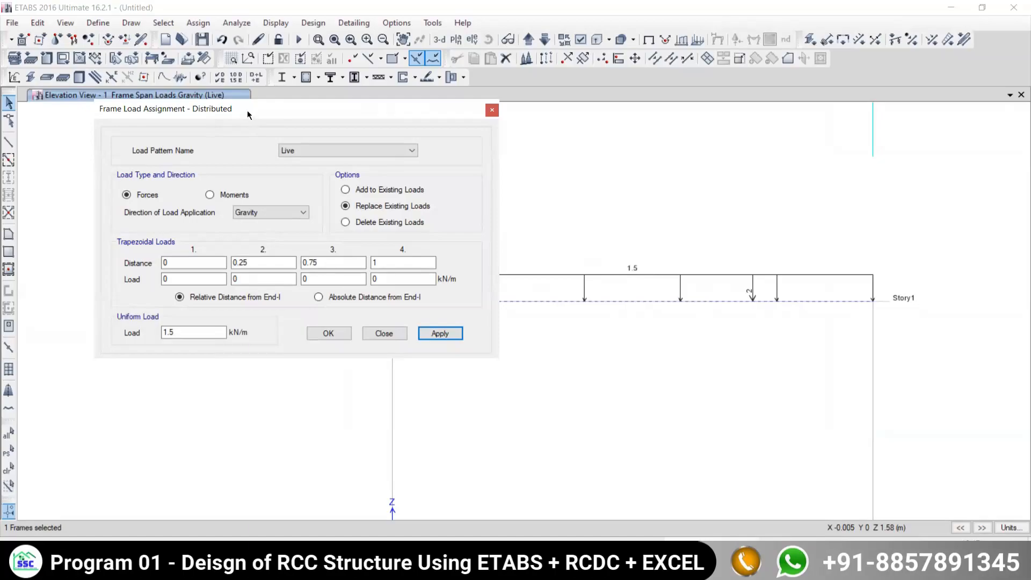
left_click_drag(254, 109, 194, 156)
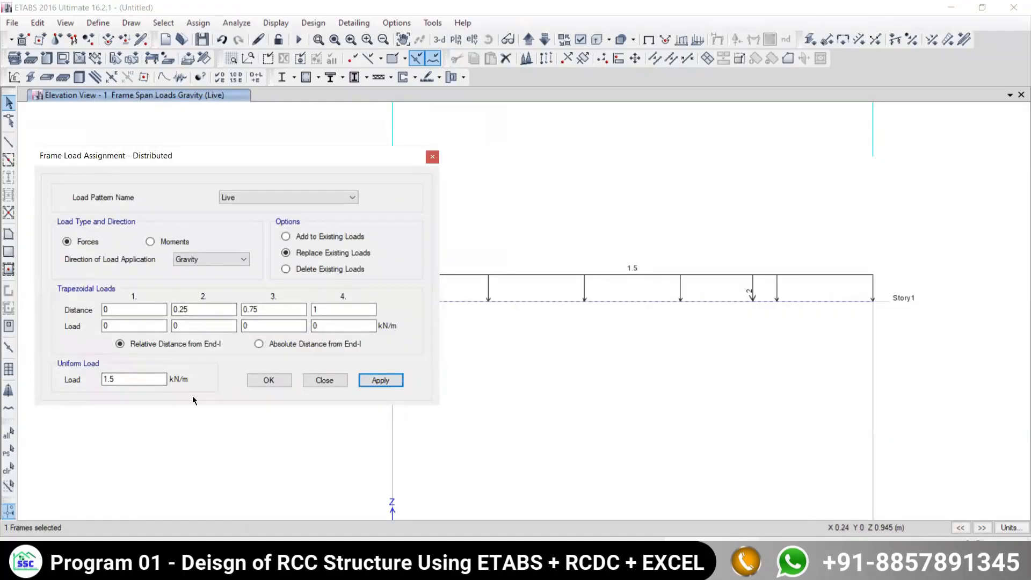
double_click(127, 378)
type("1")
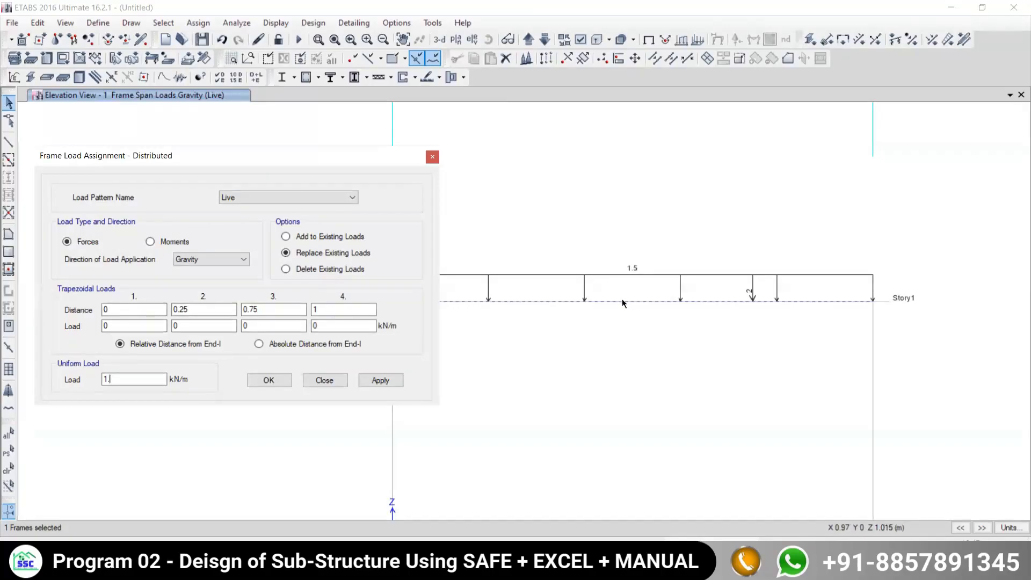
type("5")
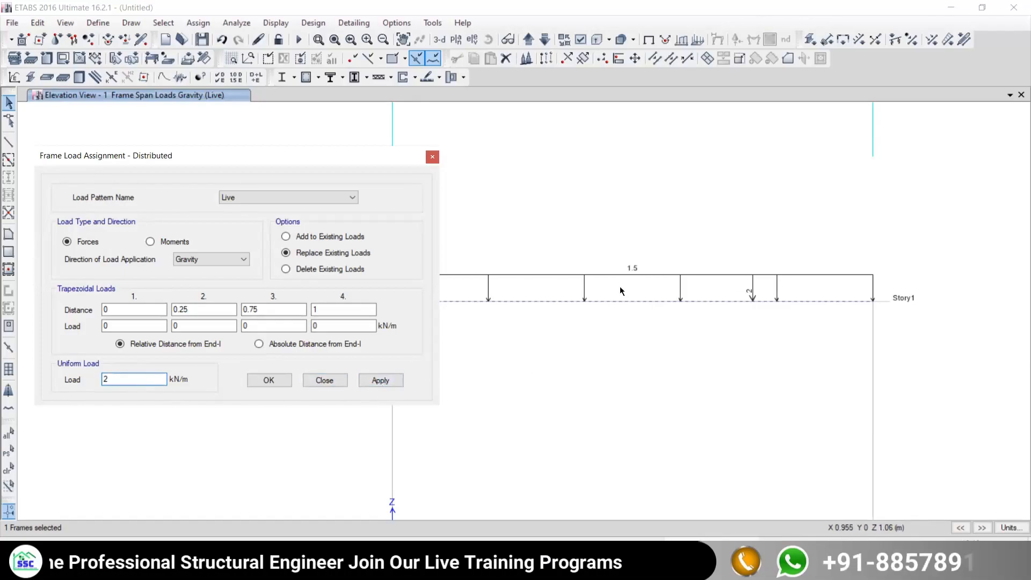
double_click(112, 379)
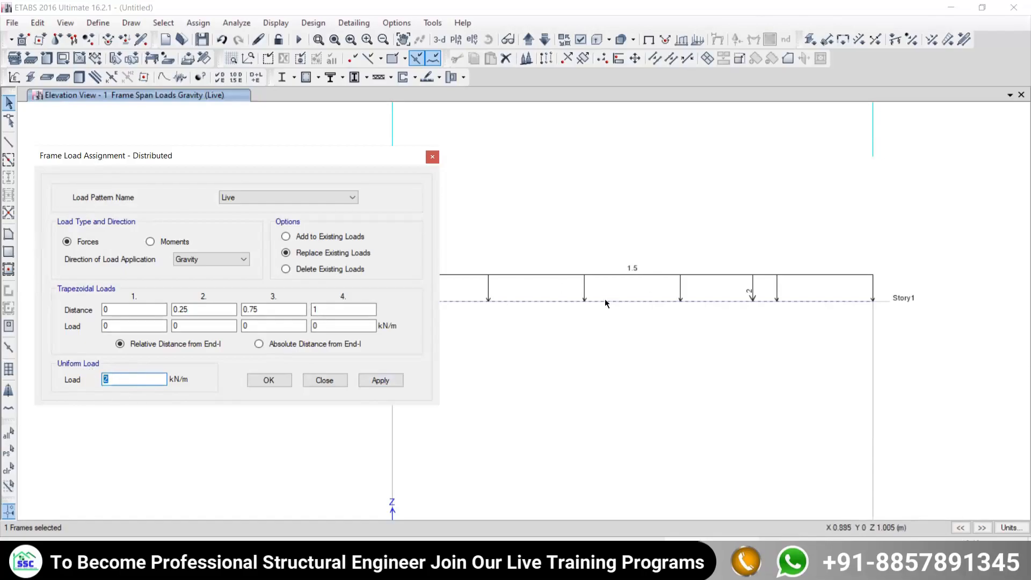
left_click(380, 381)
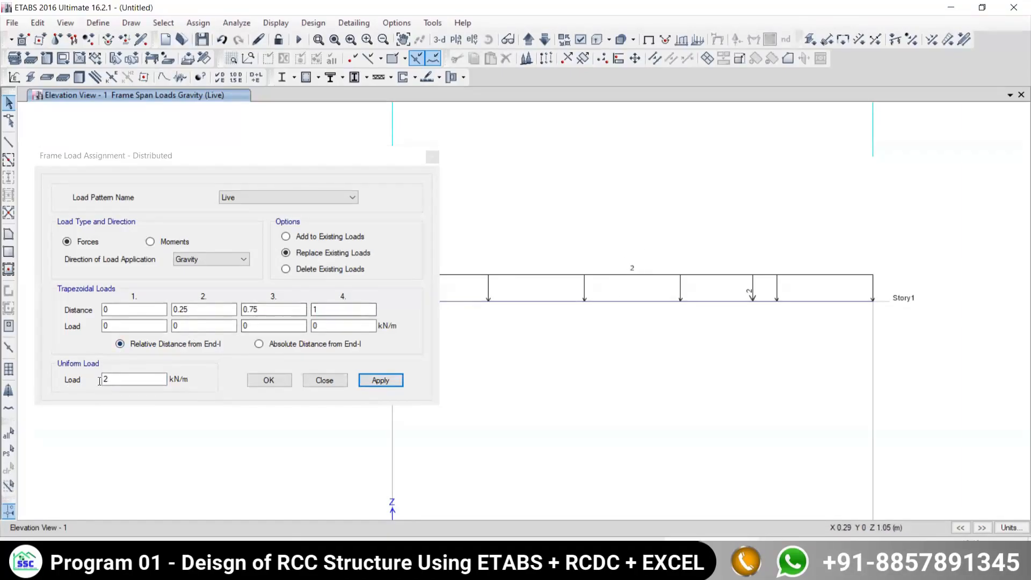
- Select the beam again and apply a further 1 kN/m uniform load to it, adding to existing loads
left_click_drag(115, 379, 46, 379)
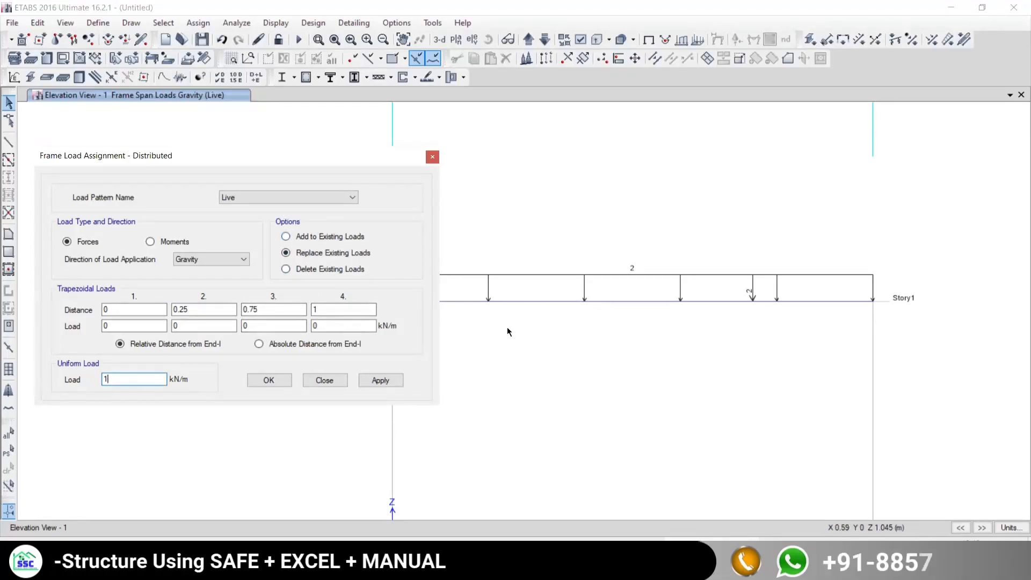
left_click_drag(449, 339, 421, 285)
left_click(286, 238)
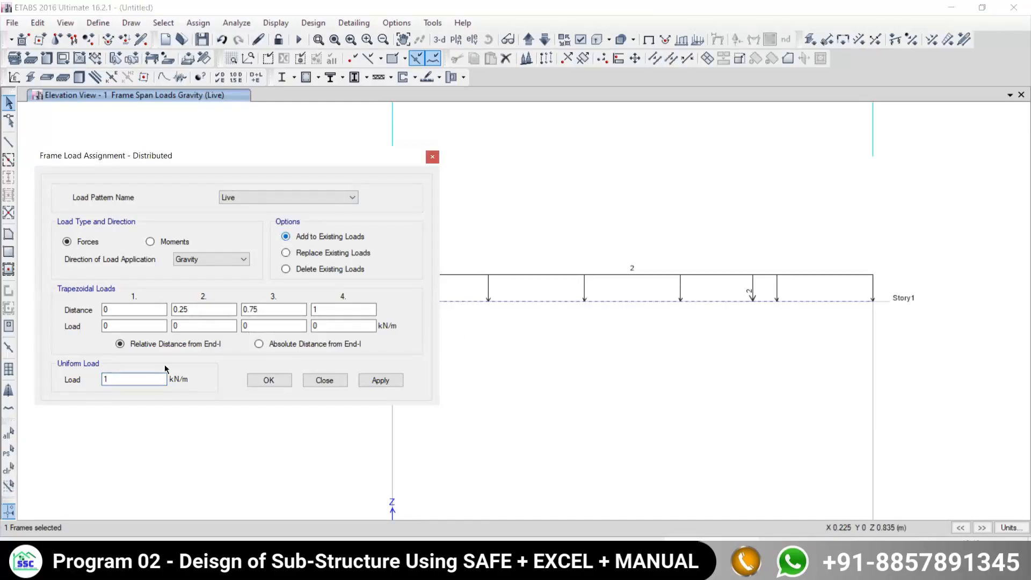
left_click(369, 380)
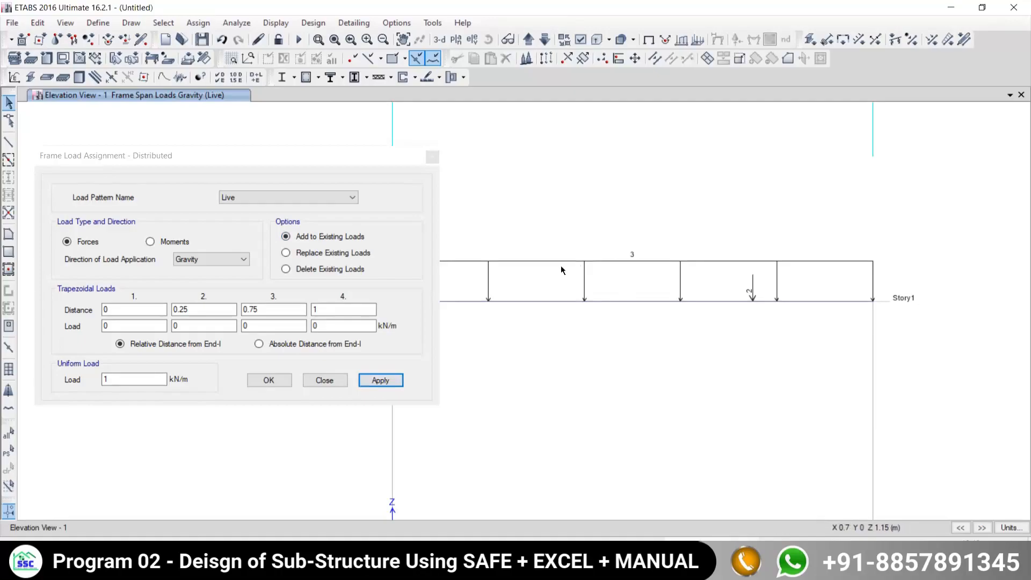
- Reselect the Story1 beam, apply a 1.5 kN/m uniform Live load replacing existing loads, and close the load assignment
left_click(555, 301)
left_click_drag(149, 381, 64, 375)
type("1.5")
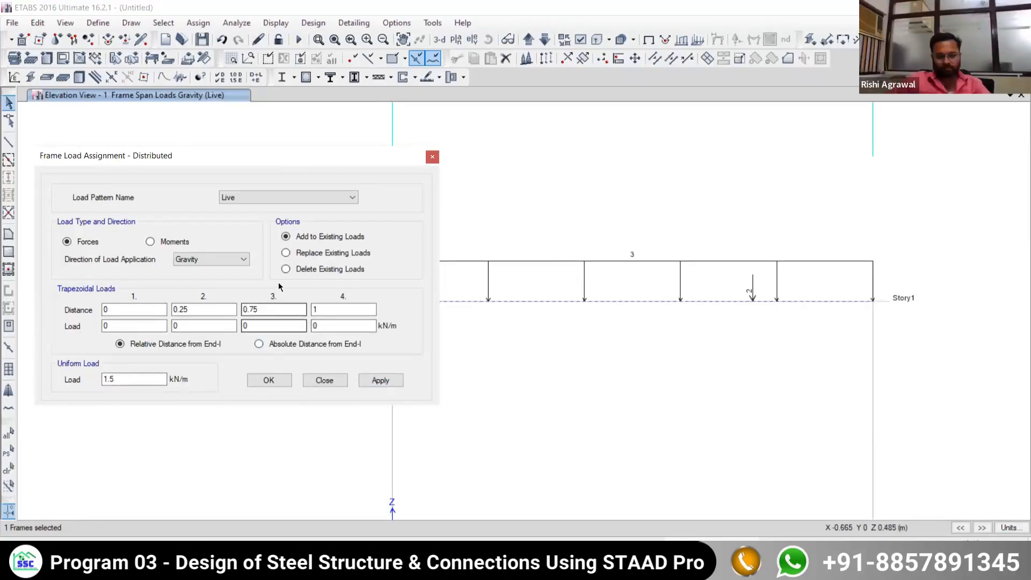
left_click(287, 253)
left_click(375, 382)
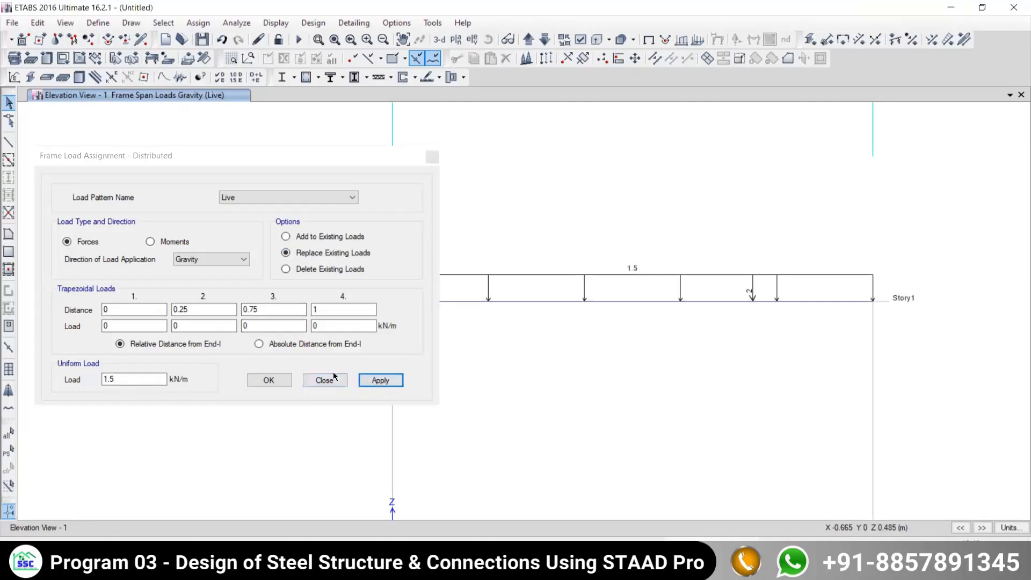
left_click(324, 380)
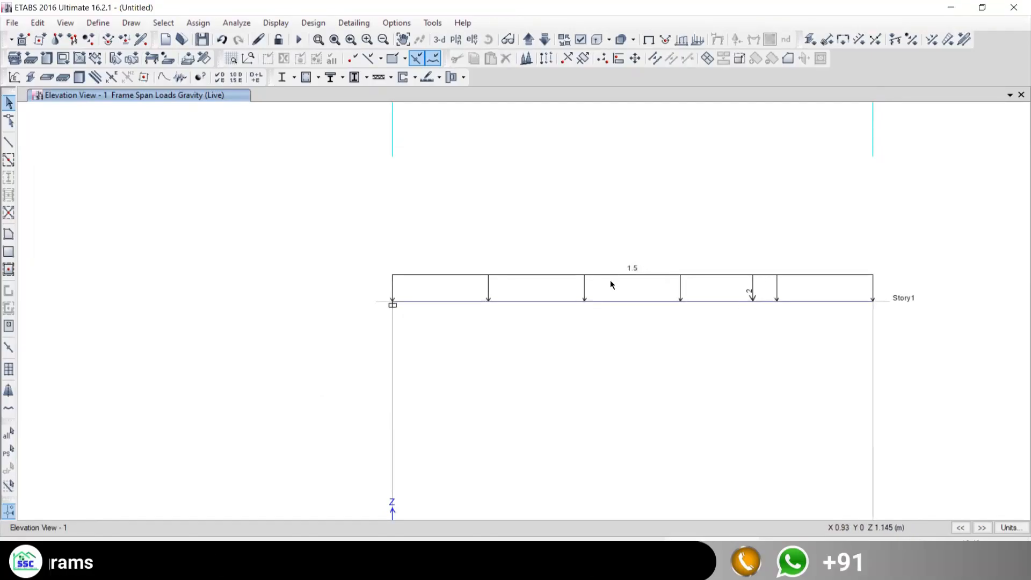
- Hide the grid lines and story labels in the elevation view, leaving only the loaded beam in close-up
middle_click_drag(705, 356, 505, 354)
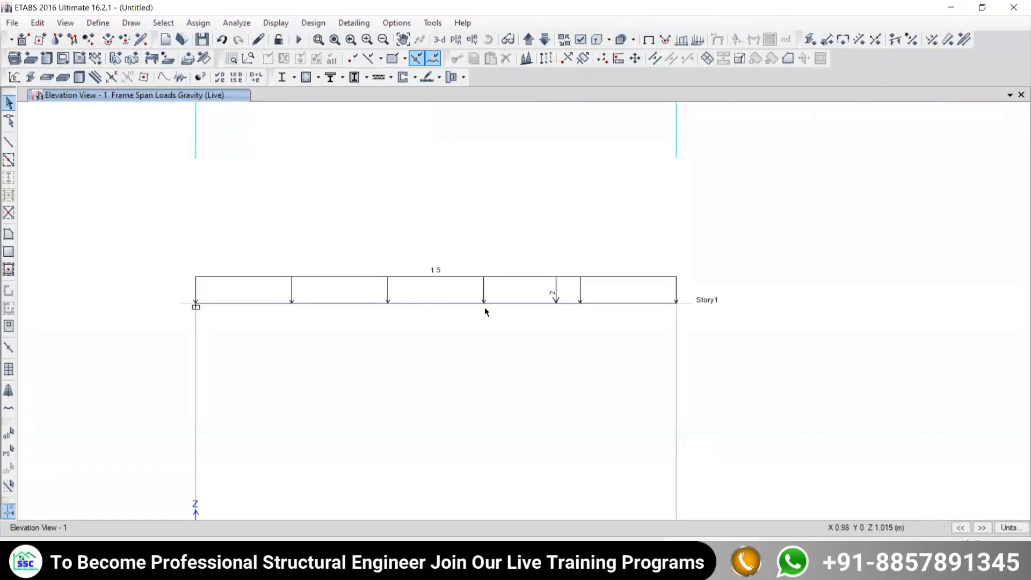
scroll(530, 321, "down", 3)
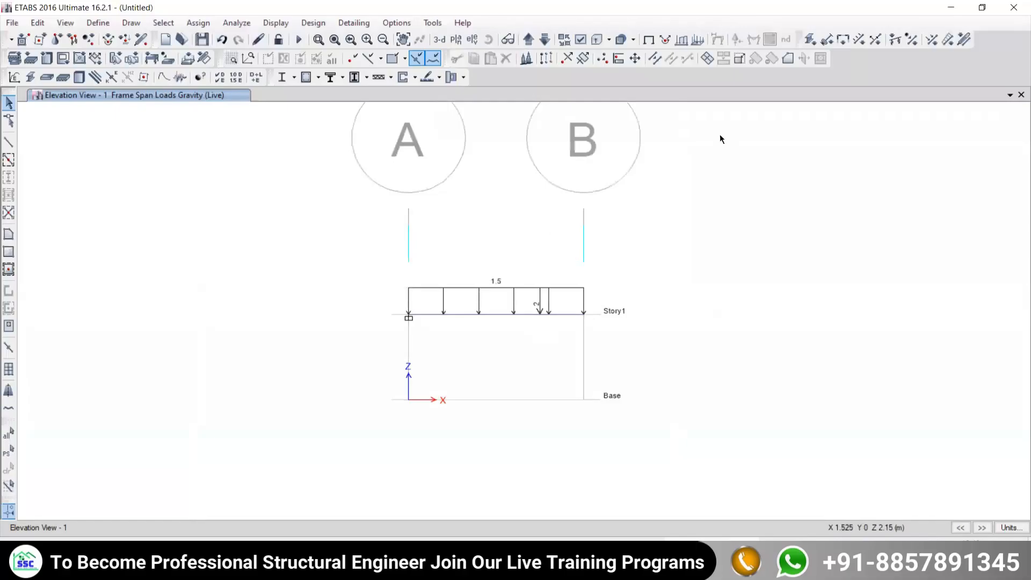
right_click(245, 238)
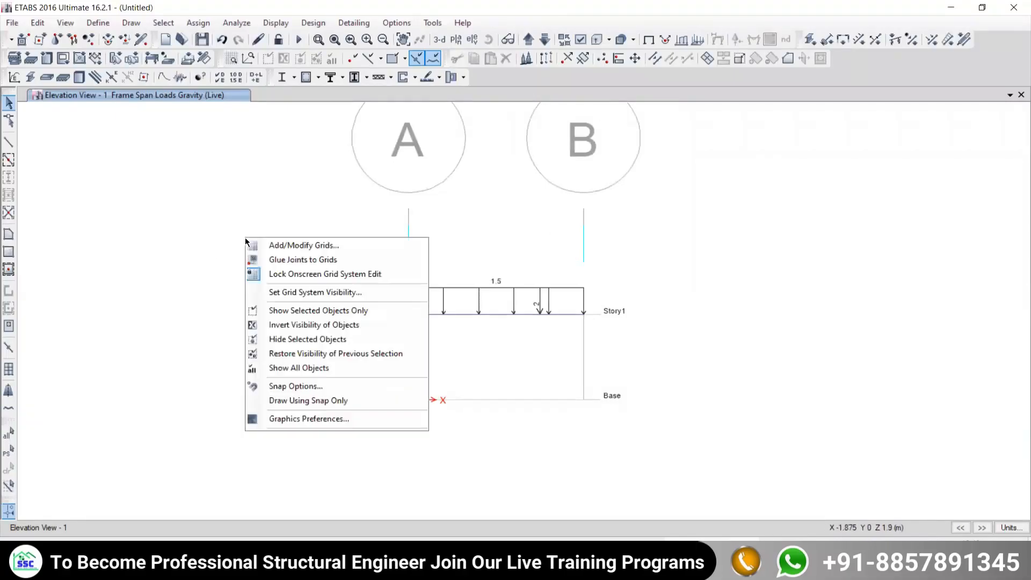
left_click(304, 293)
scroll(491, 305, "up", 3)
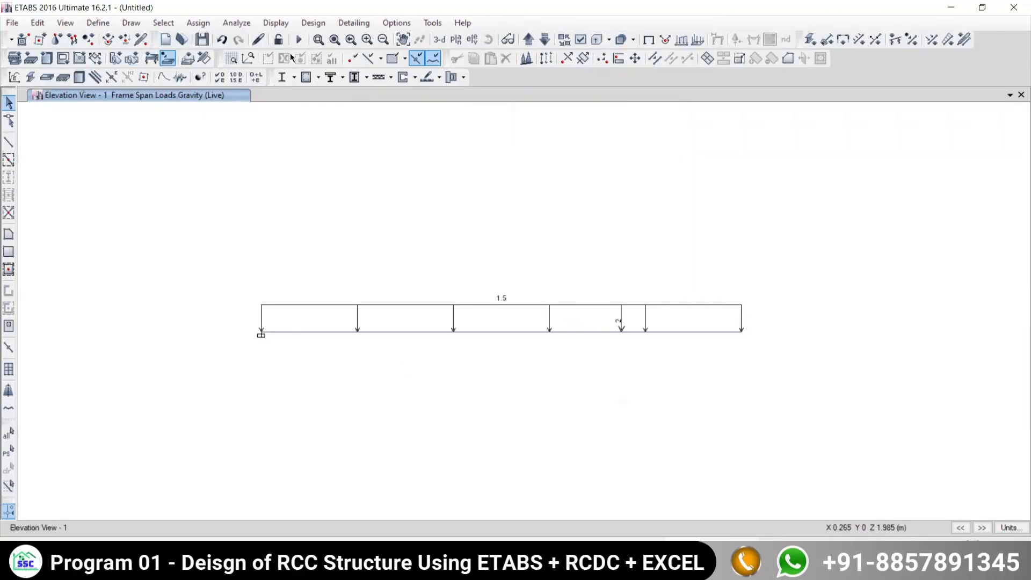
- Check the model with every check and fix option enabled, including Joint Story Assignment, and dismiss the report
left_click(236, 24)
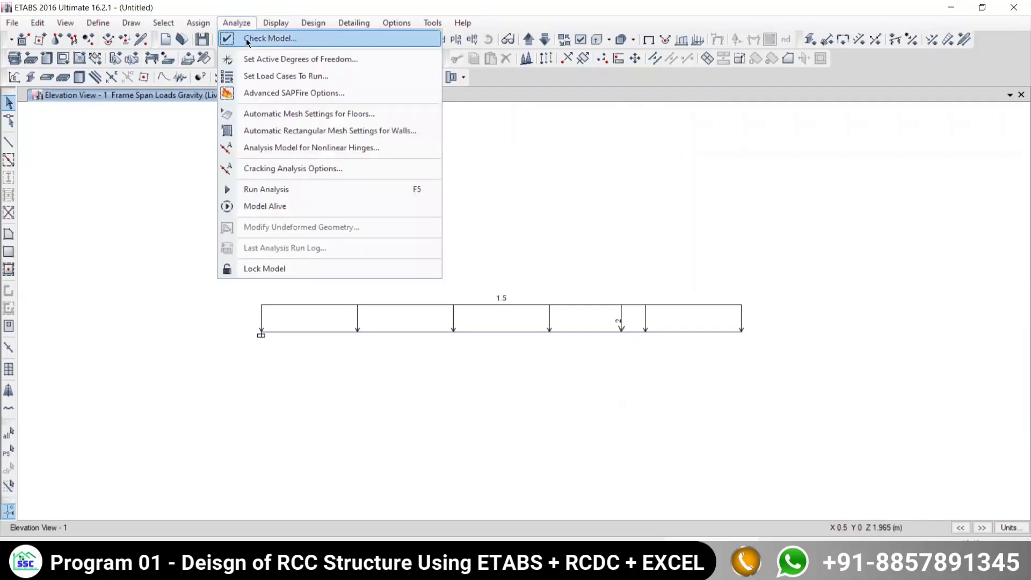
left_click(246, 37)
left_click(484, 439)
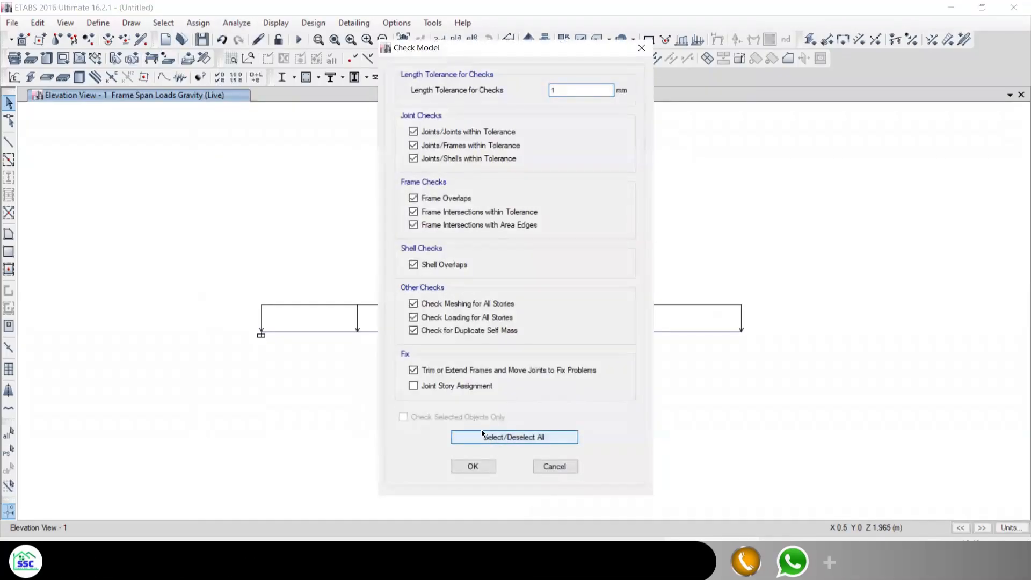
left_click(413, 386)
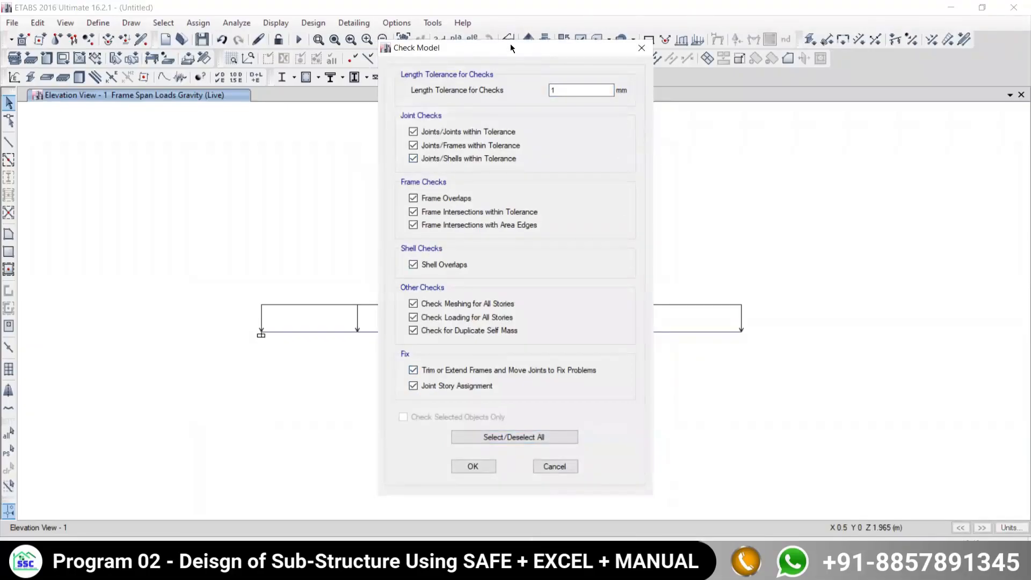
left_click_drag(511, 45, 159, 6)
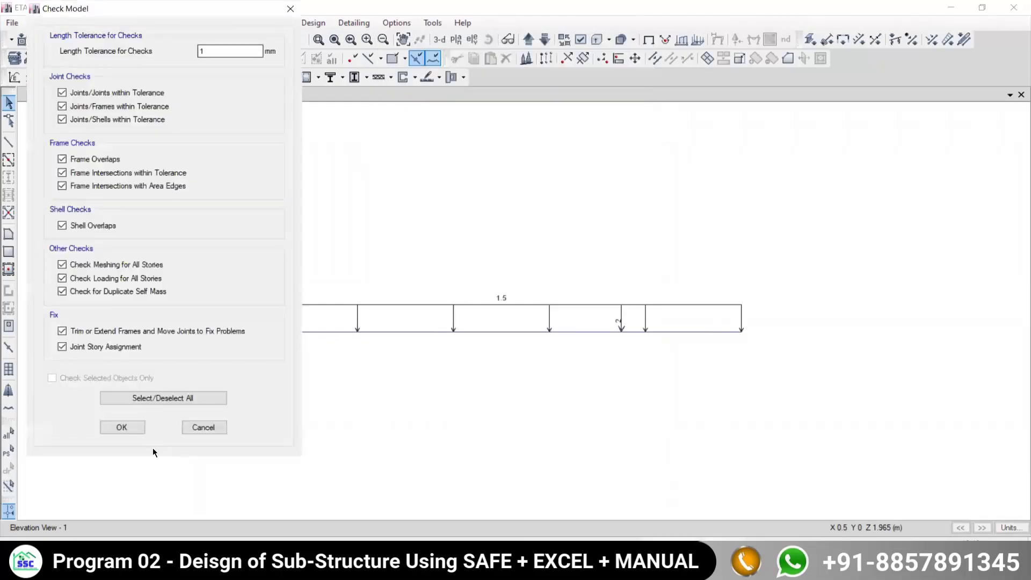
left_click(120, 427)
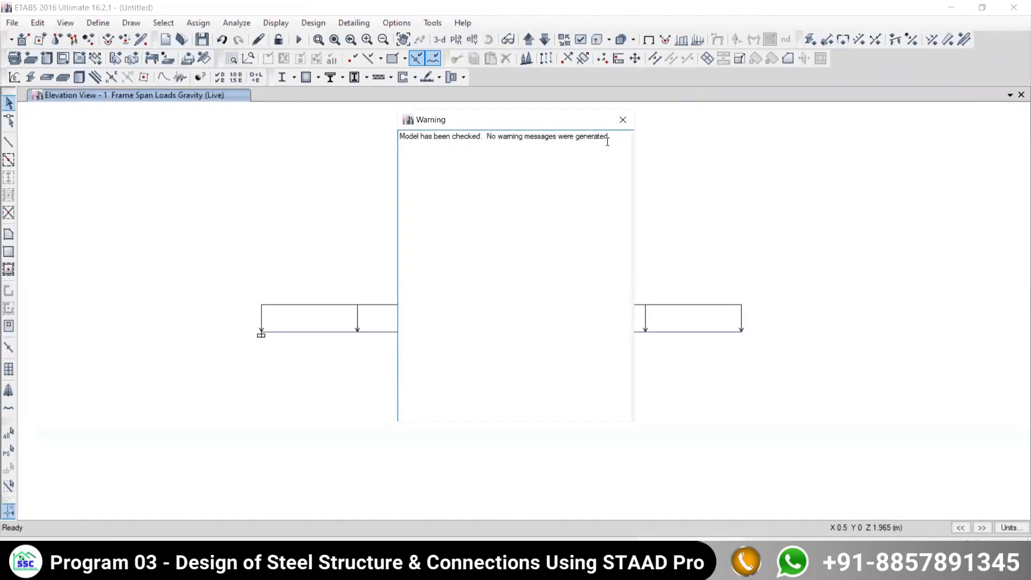
left_click(622, 120)
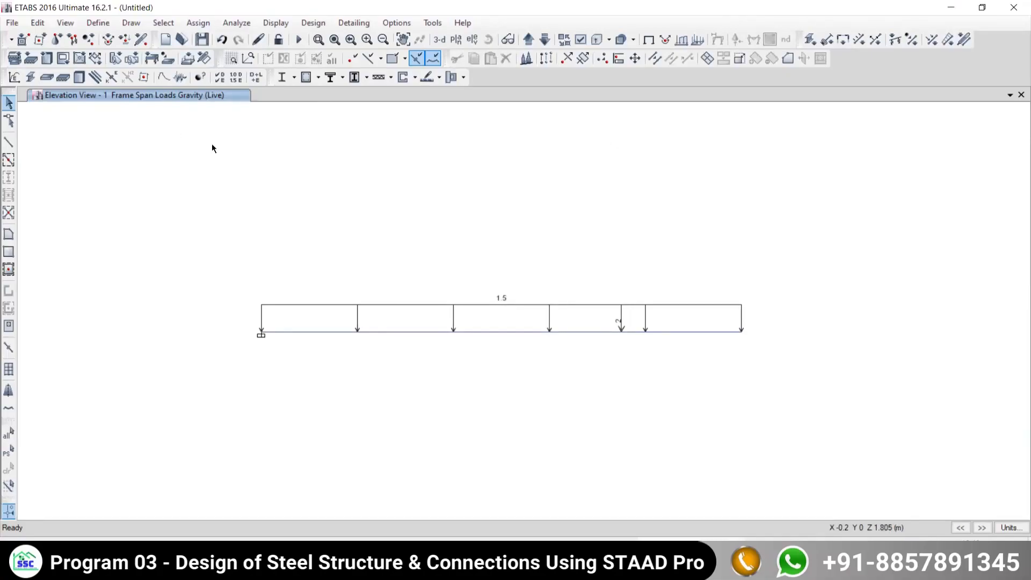
- Run the analysis, saving the model file as 7 in the DELETE folder
left_click(235, 23)
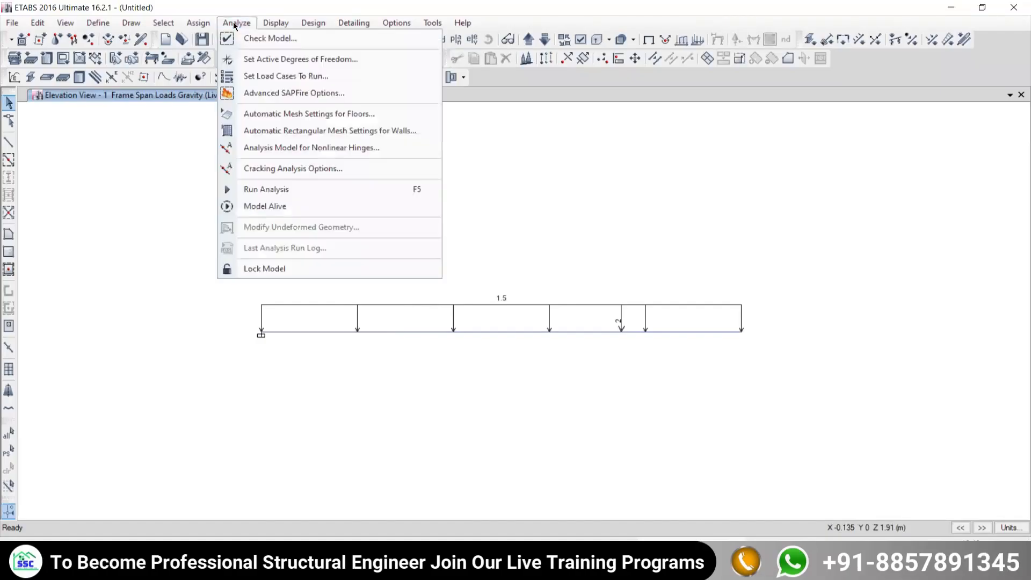
left_click(249, 190)
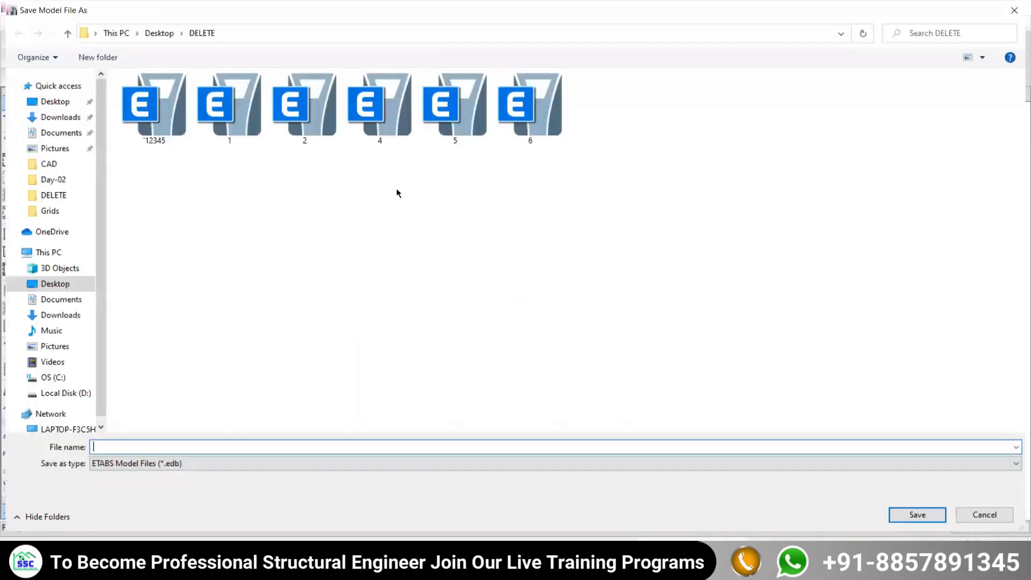
left_click(523, 120)
left_click_drag(159, 446, 16, 430)
type("7")
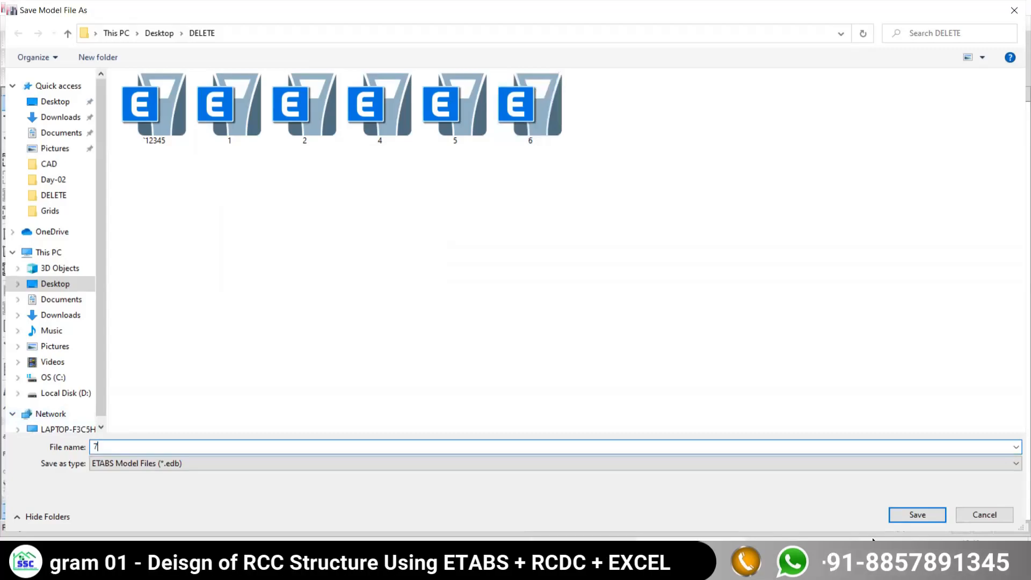
left_click(917, 515)
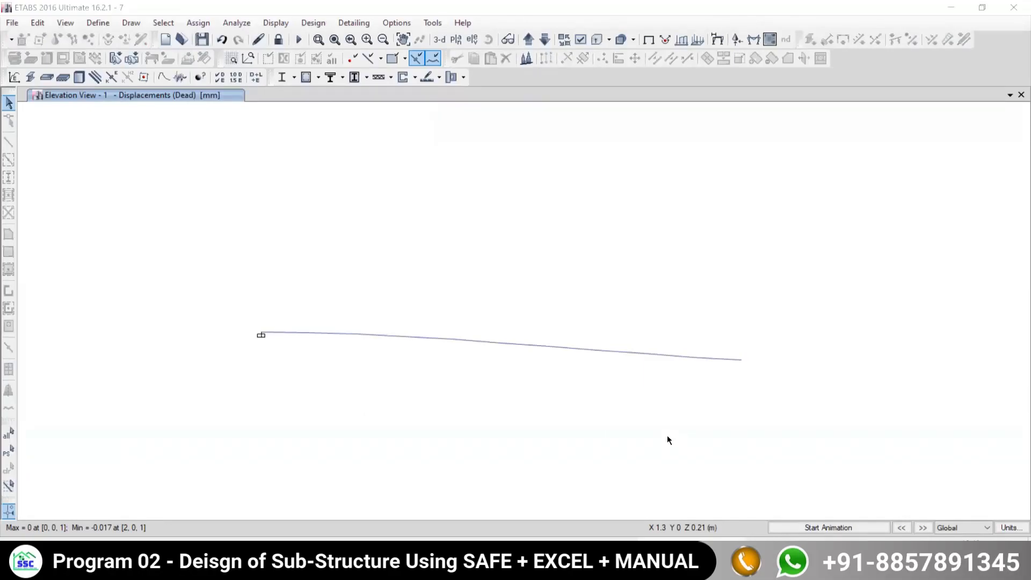
- Display the beam's filled Shear 2-2 force diagram for the Live case, with values shown at controlling stations
middle_click_drag(580, 356, 579, 292)
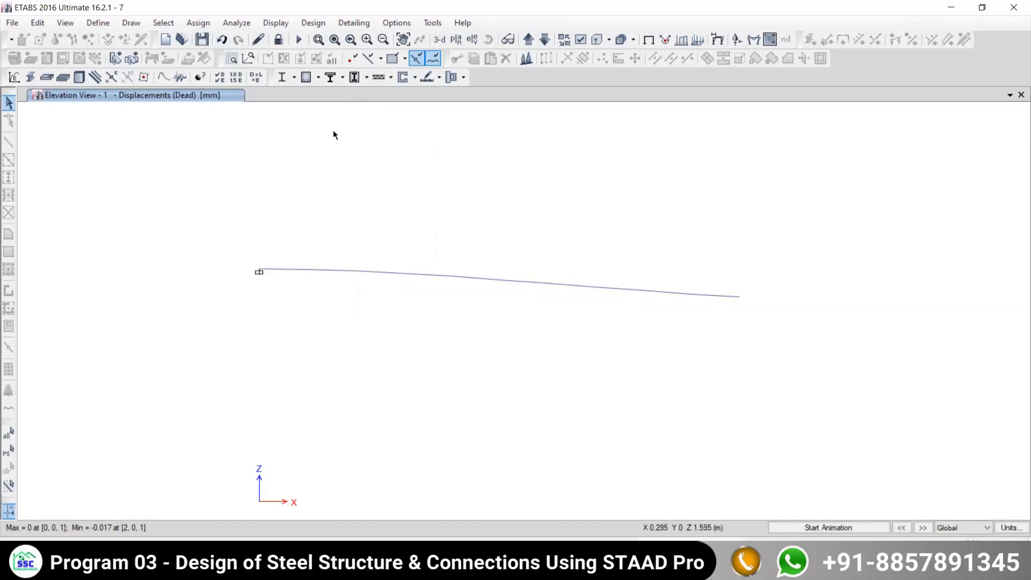
left_click(273, 25)
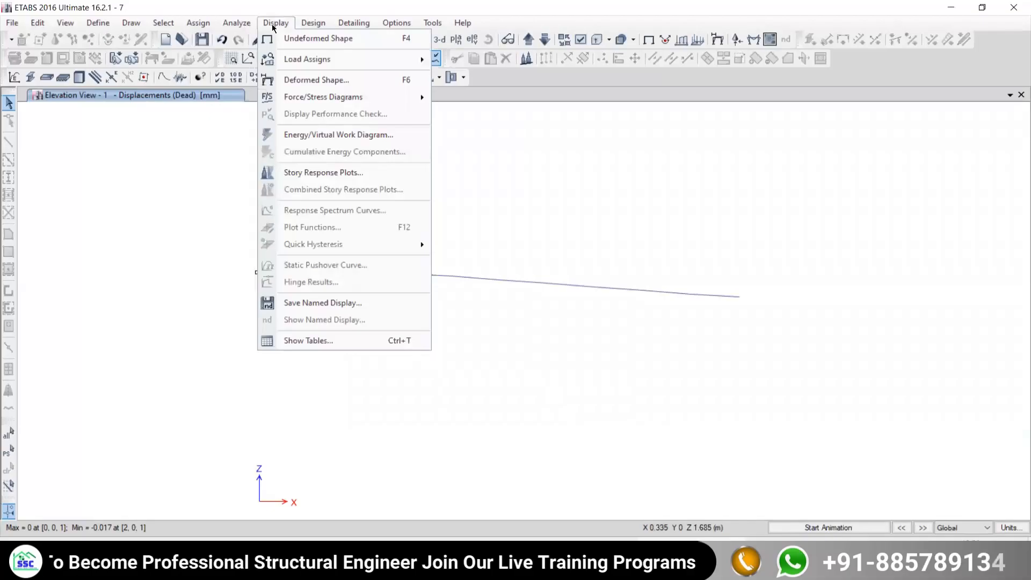
mouse_move(290, 100)
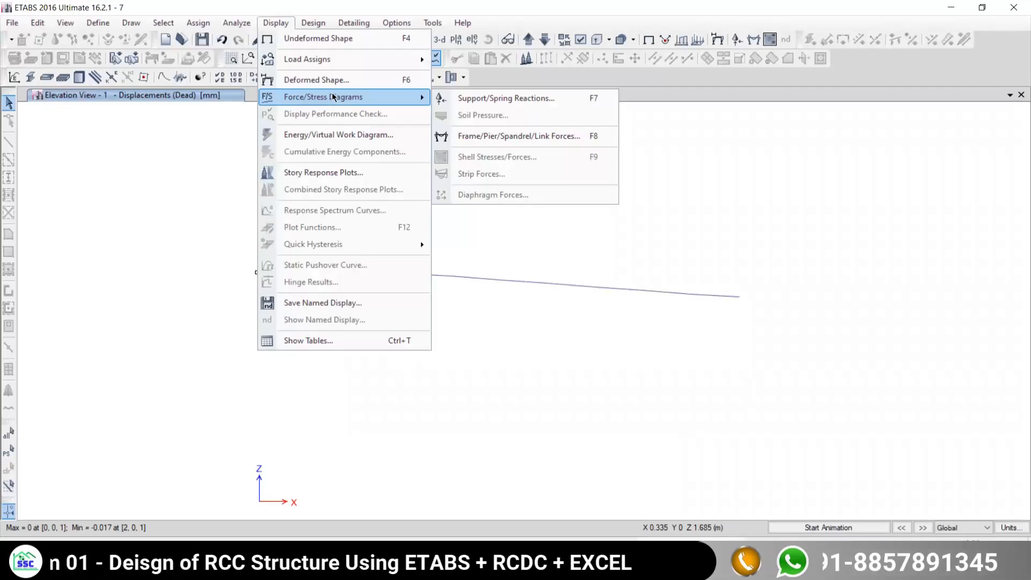
left_click(465, 138)
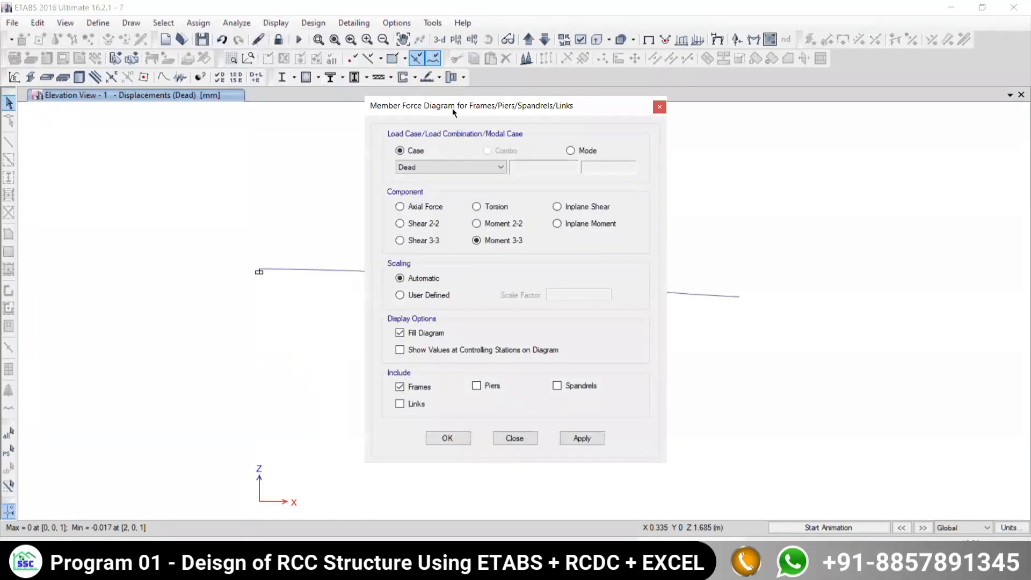
left_click_drag(453, 105, 444, 87)
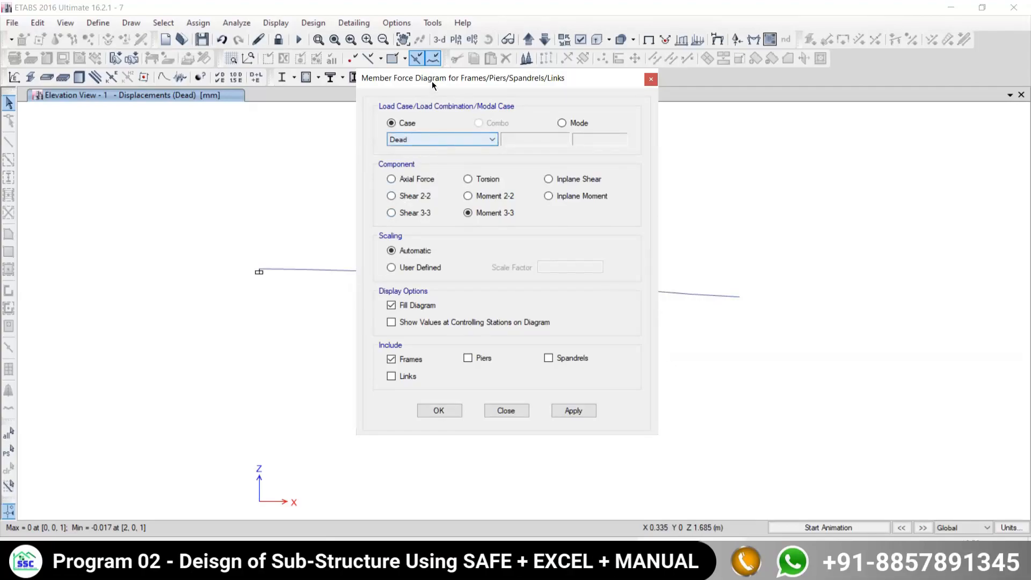
left_click(392, 196)
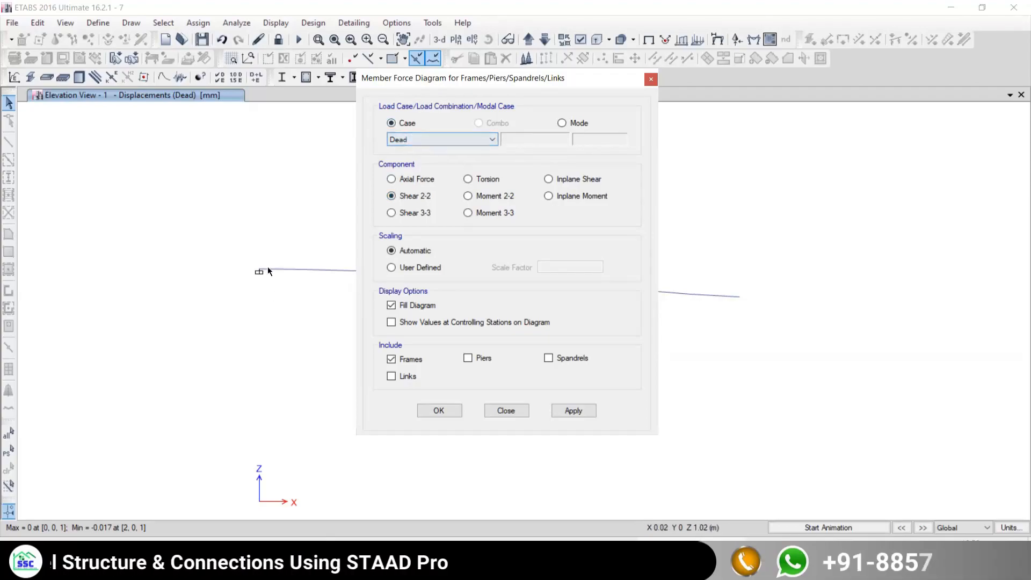
left_click(412, 139)
left_click(395, 160)
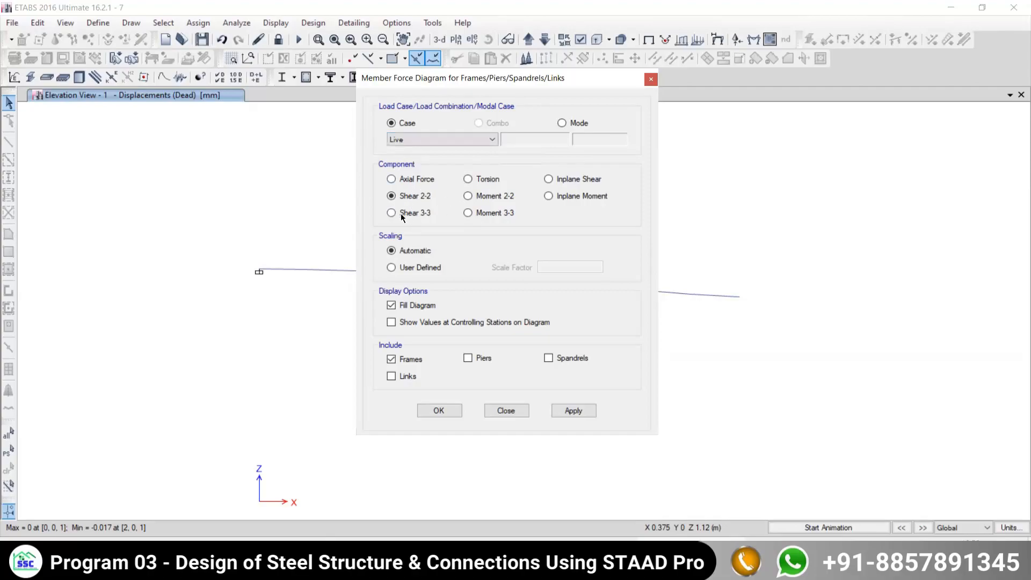
left_click(391, 323)
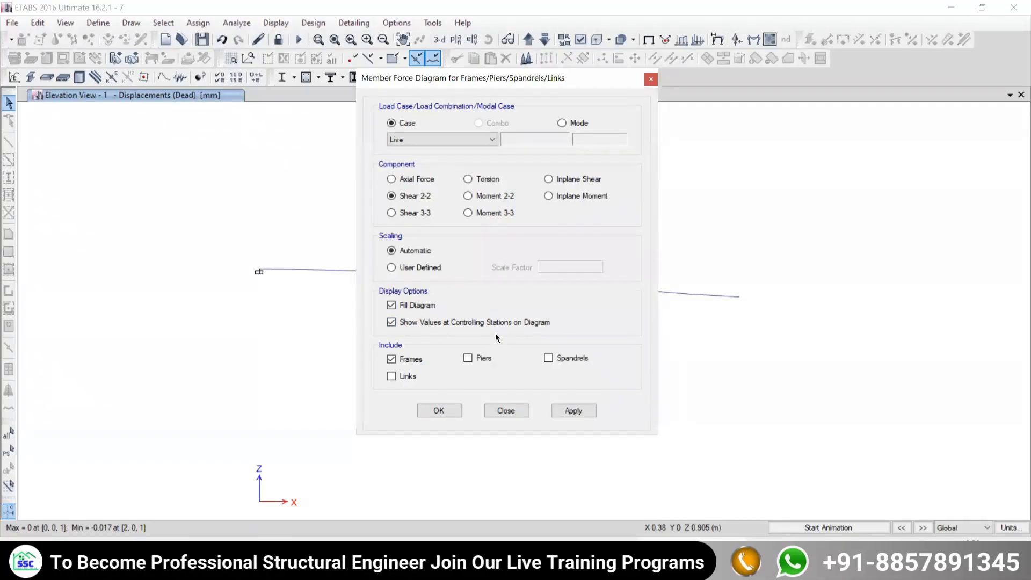
mouse_move(439, 80)
left_mouse_down()
mouse_move(856, 8)
mouse_move(837, 12)
left_mouse_up()
left_click(970, 342)
- Close the member force diagram settings and open the detailed load, shear, moment and deflection diagrams for the beam
middle_click_drag(478, 342, 303, 339)
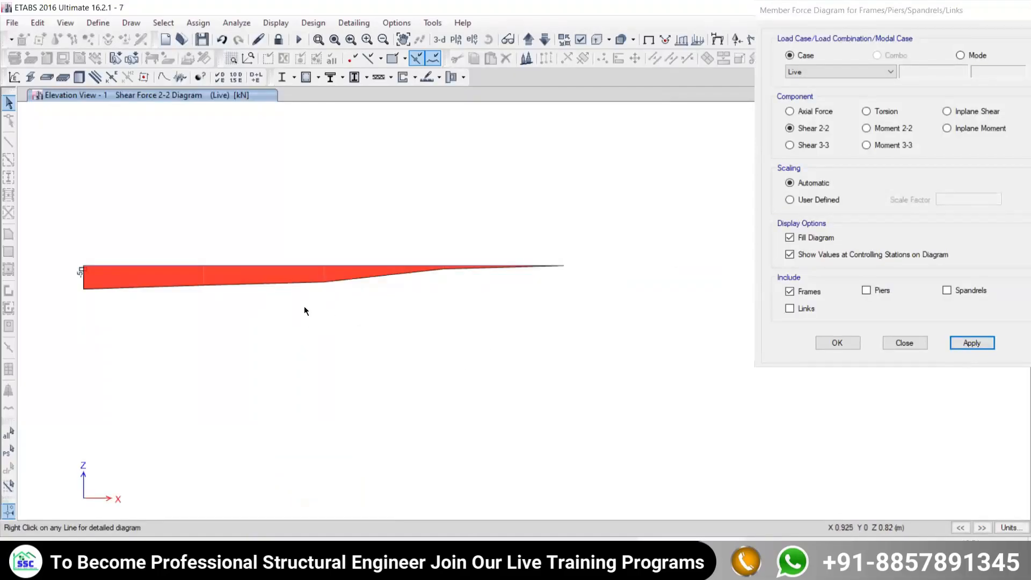
left_click(243, 266)
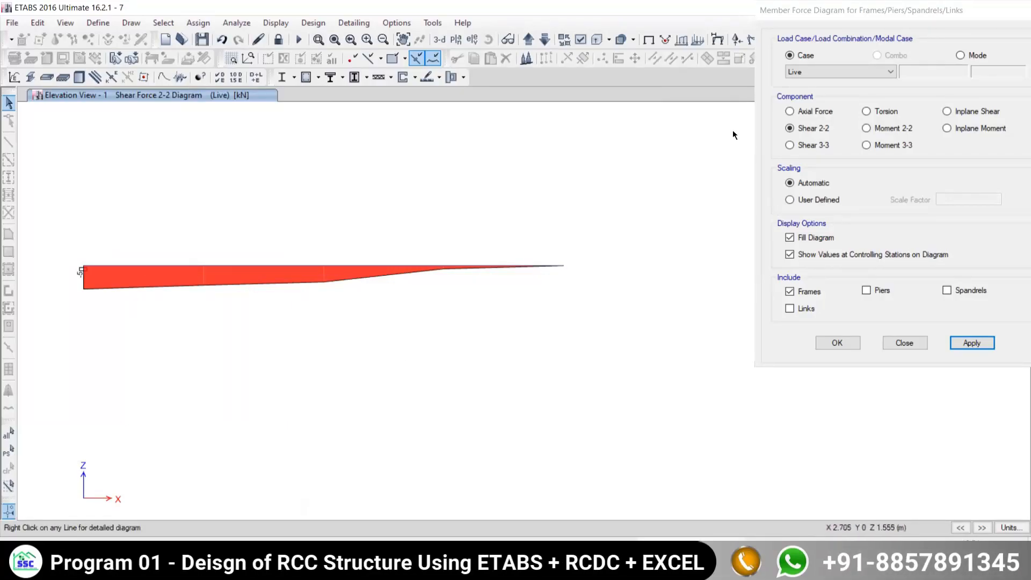
left_click(785, 55)
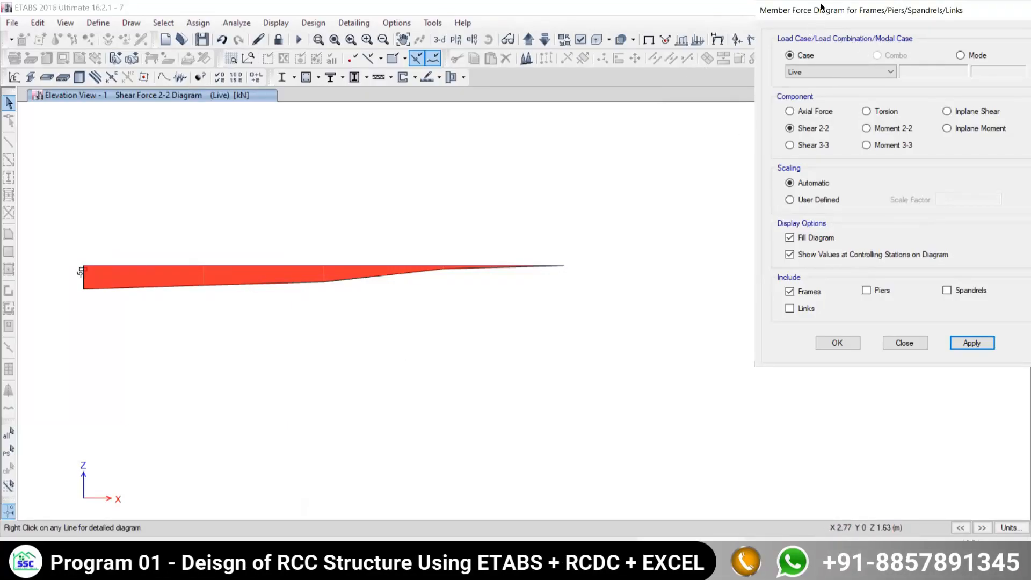
left_click(721, 45)
left_click_drag(790, 11, 684, 72)
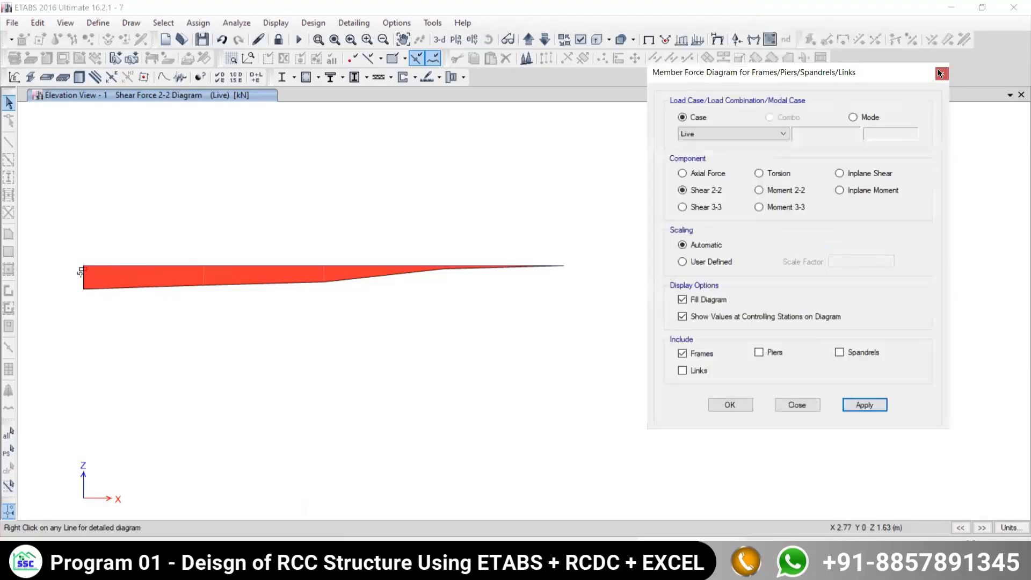
left_click(939, 70)
middle_click_drag(283, 321, 465, 337)
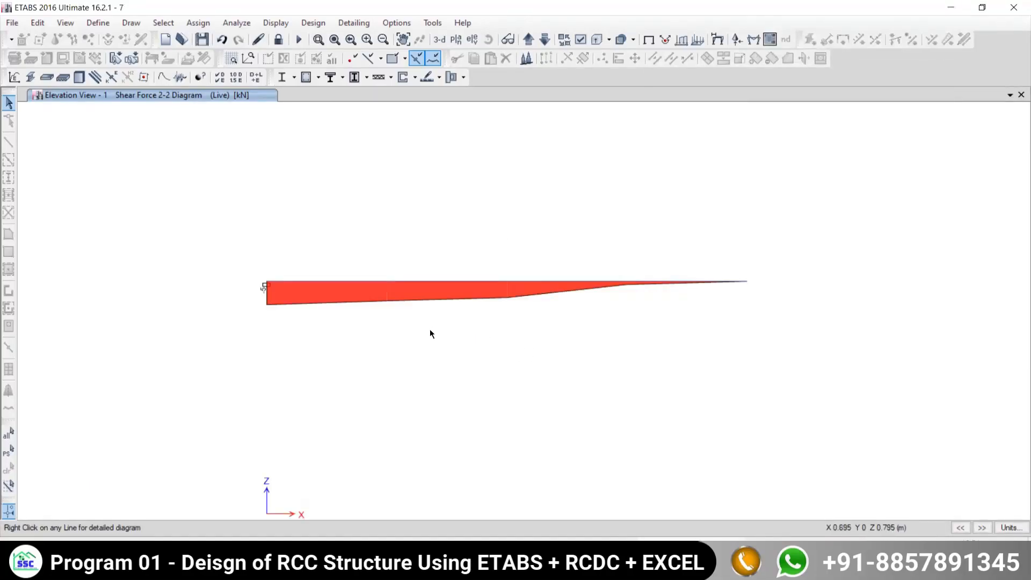
left_click(358, 282)
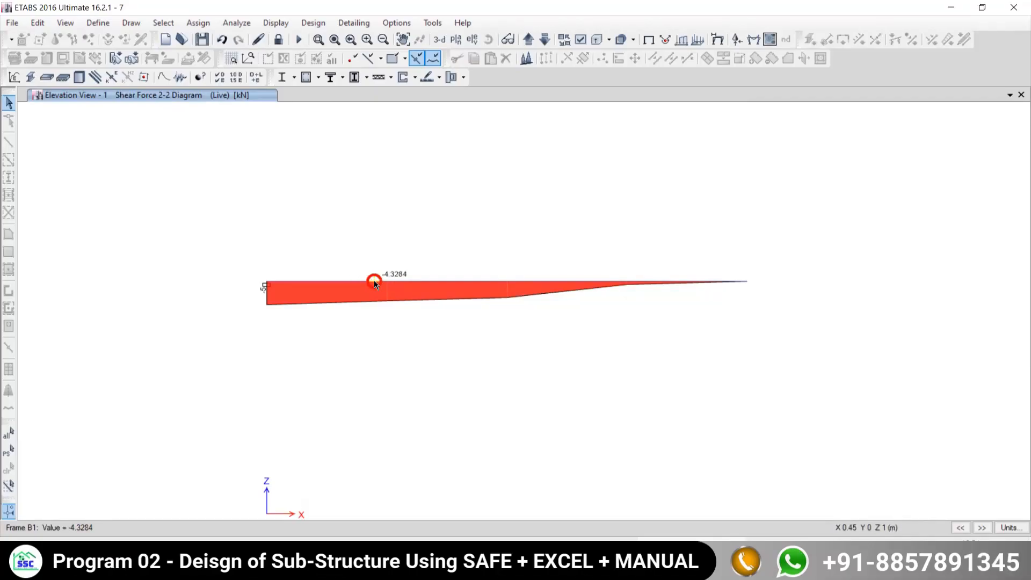
right_click(374, 281)
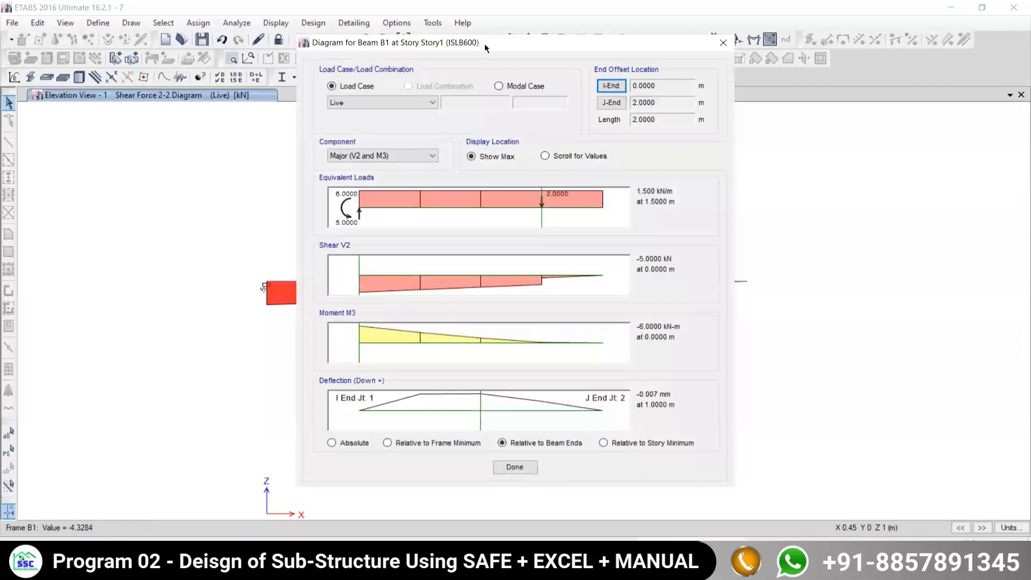
left_click_drag(454, 44, 457, 11)
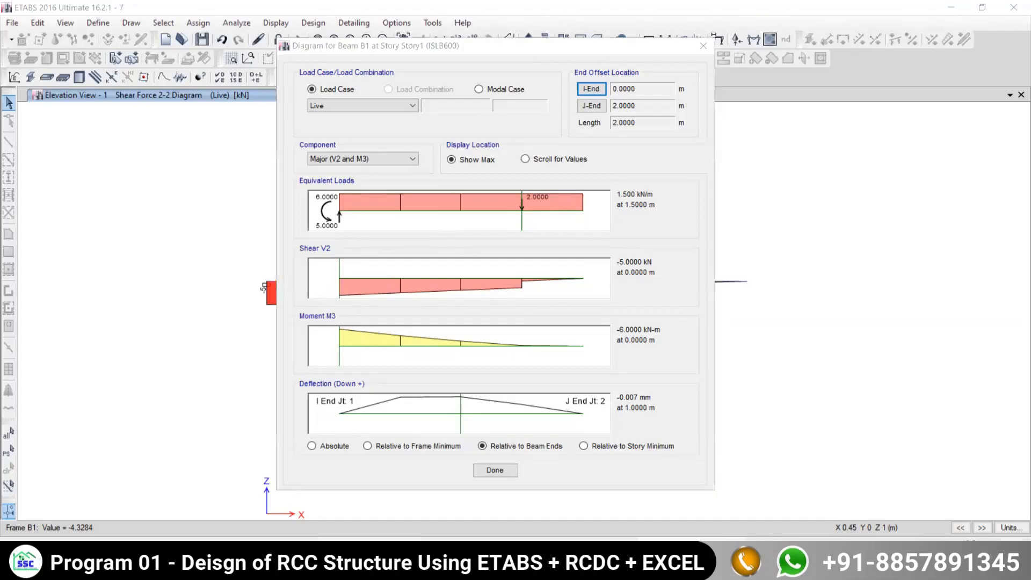
- Compare the beam's results with the S.F. and B.M. diagrams in the example PDF, then return to ETABS
key("alt+Tab")
scroll(480, 353, "down", 3)
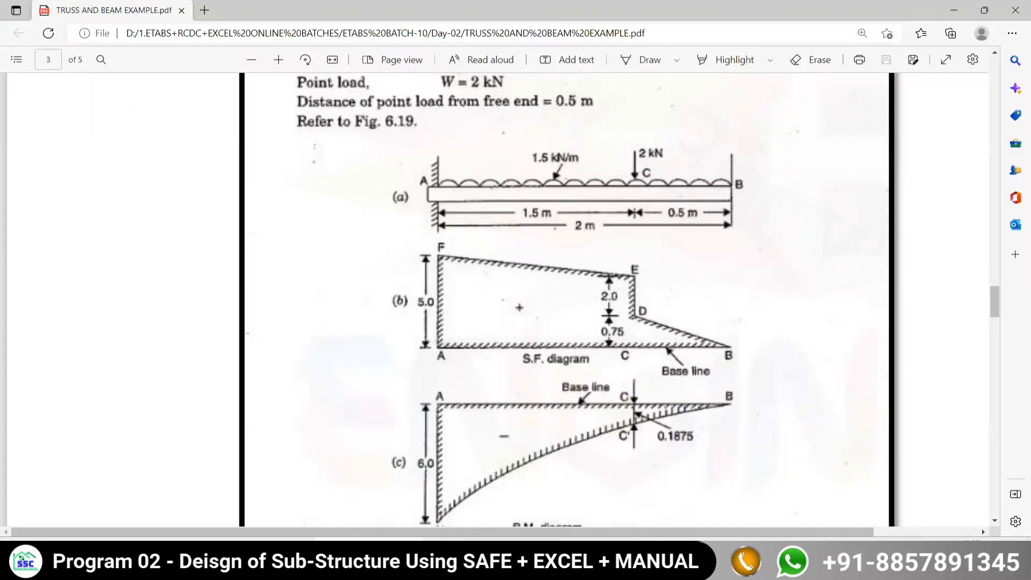
left_click(668, 553)
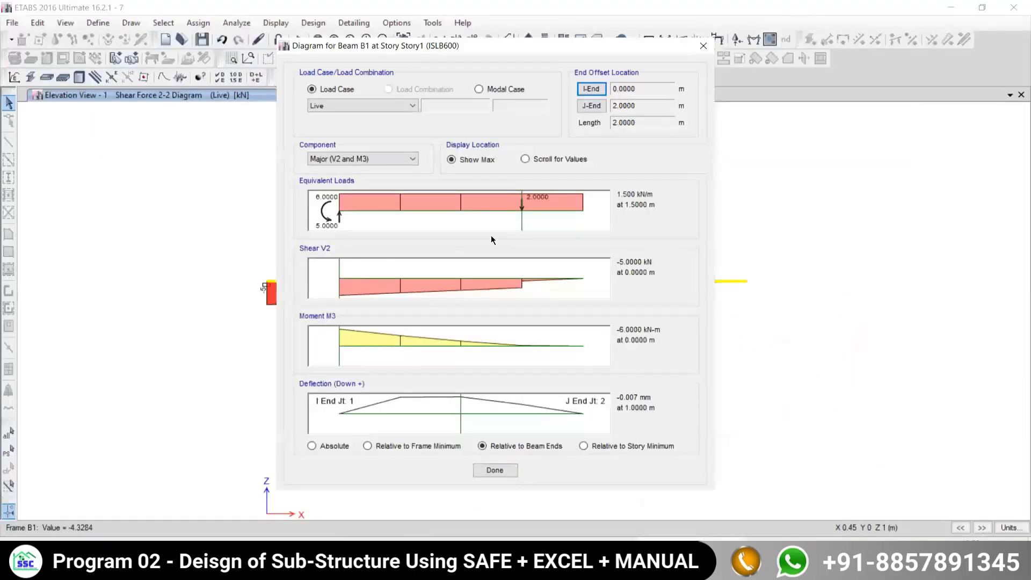
- Read the beam's Live-case shear, moment and deflection values at 1.5 m from the I-end
left_click(342, 272)
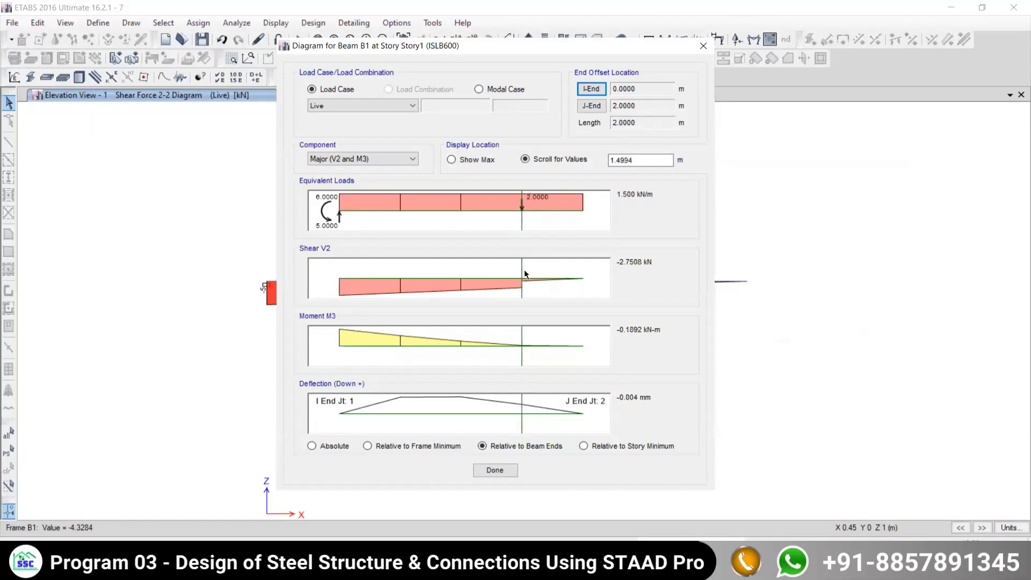
left_click_drag(640, 159, 556, 160)
type("1")
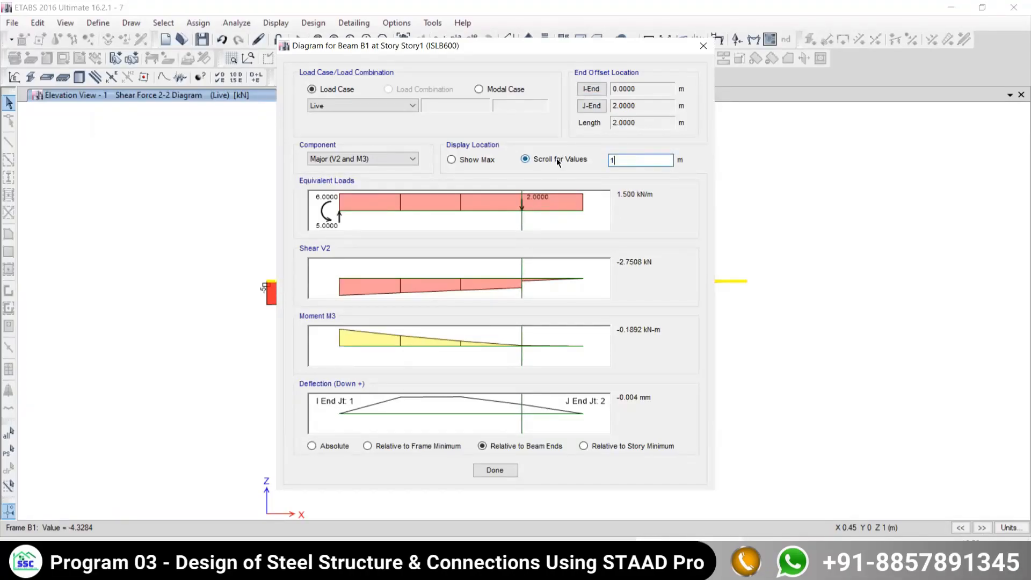
type(".5")
key("Tab")
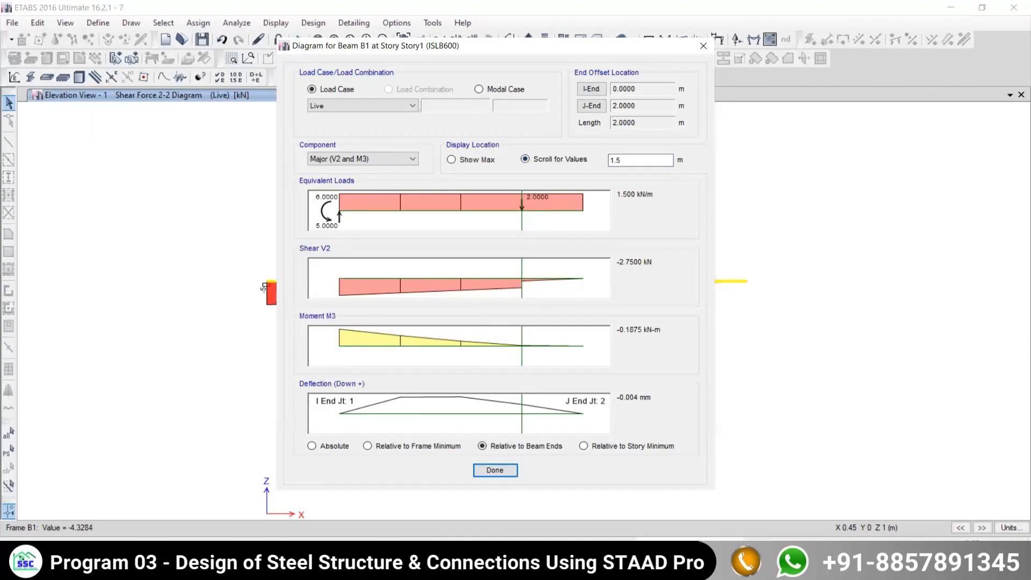
- Compare the beam's shear and moment with the S.F. and B.M. diagrams in the example PDF, then return to ETABS
key("alt+Tab")
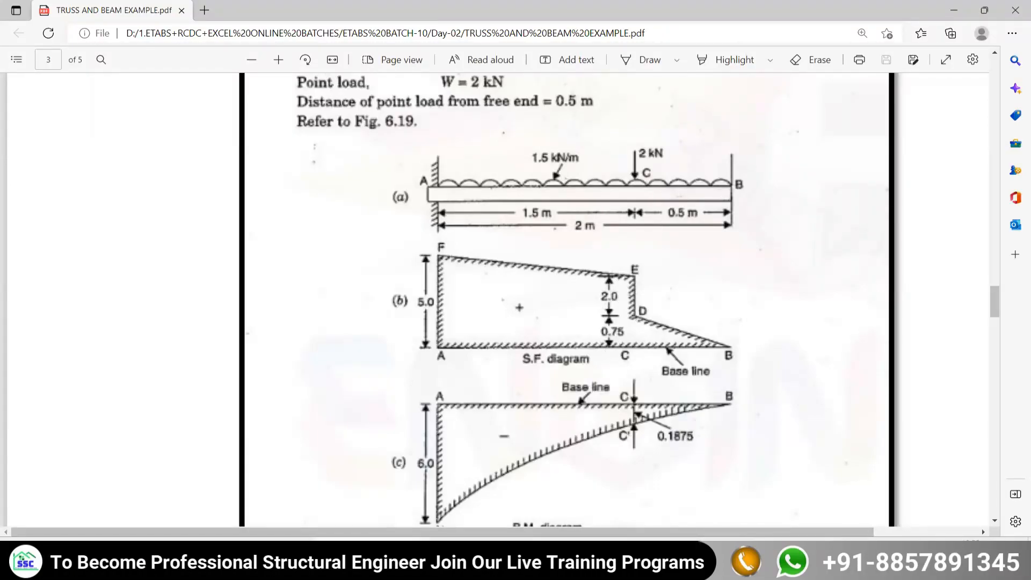
key("alt+Tab")
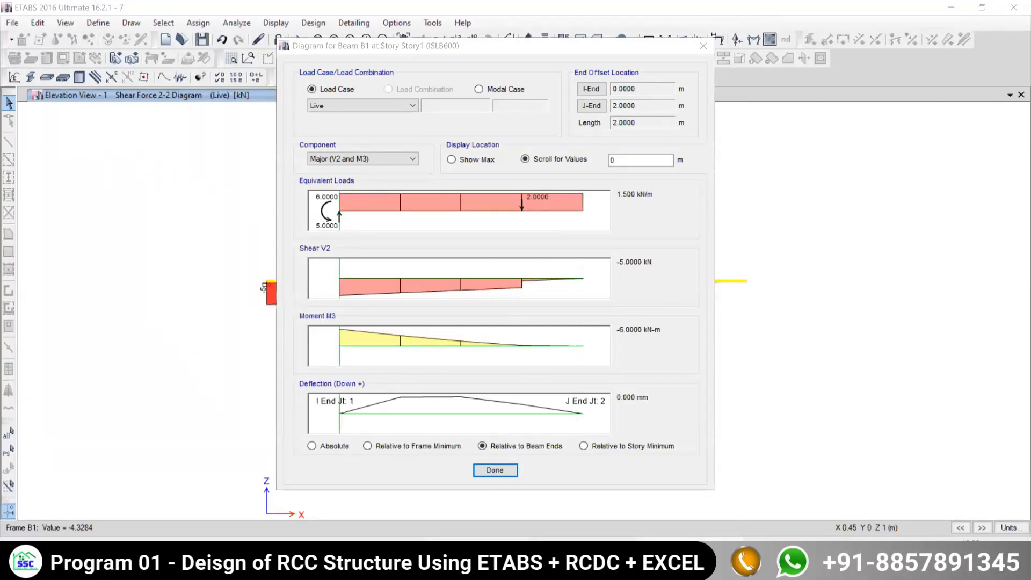
key("alt+Tab")
scroll(451, 334, "down", 5)
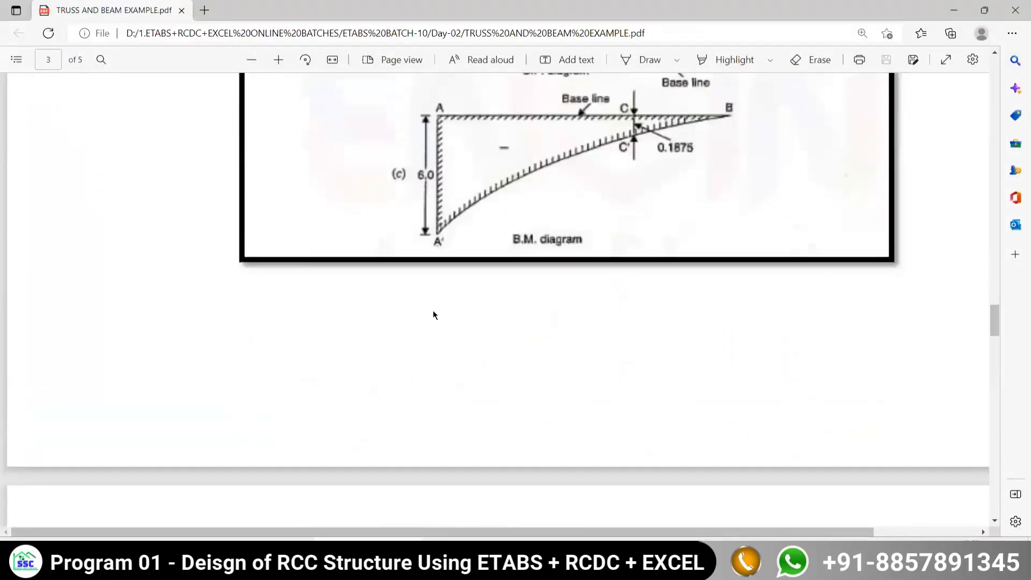
scroll(644, 161, "up", 3)
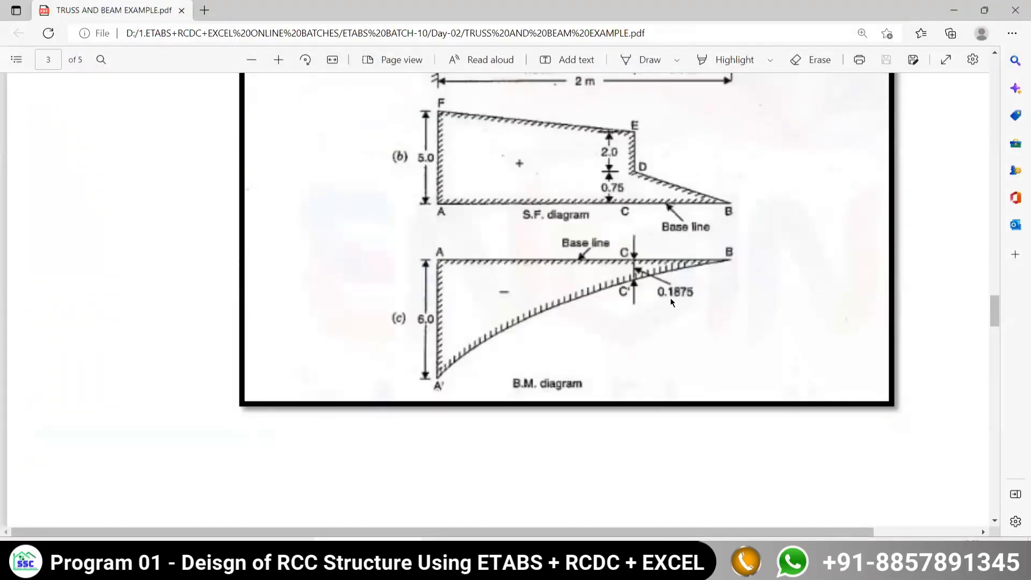
key("alt+Tab")
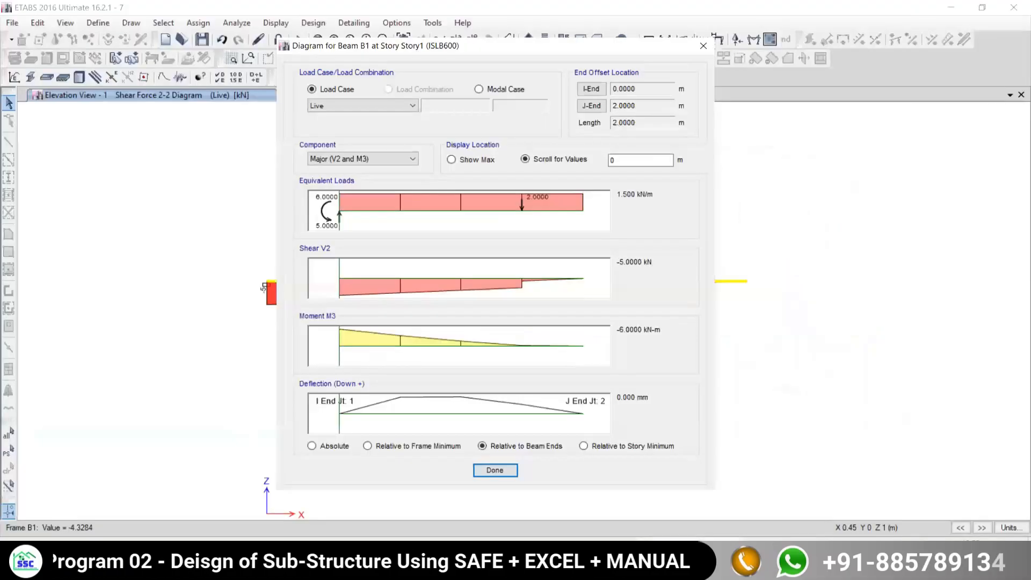
- Set the diagram's display location back to 1.5 m and recheck the values against the PDF's S.F. and B.M. diagrams
double_click(623, 161)
type("1.5")
key("Return")
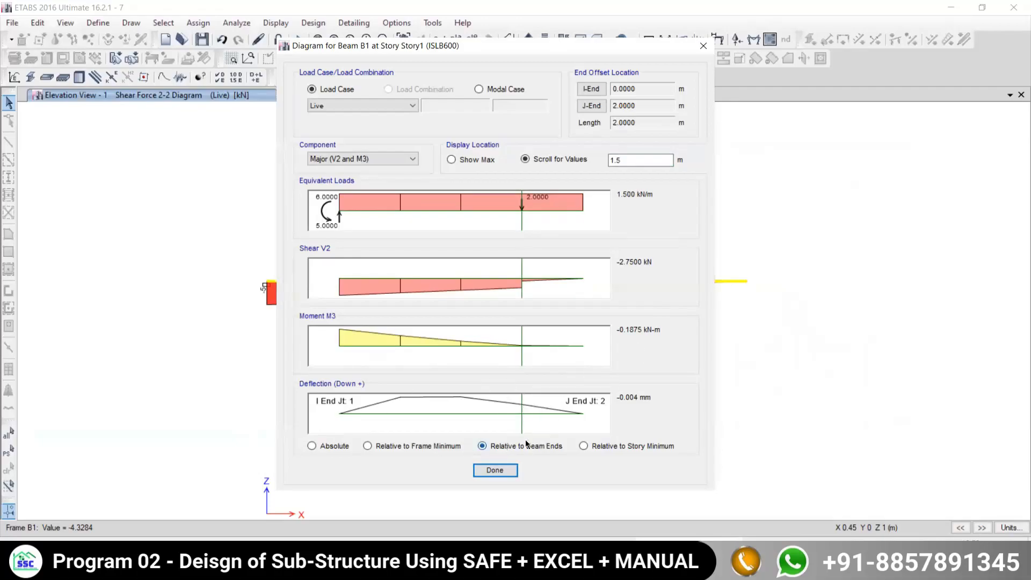
left_click(495, 471)
key("alt+Tab")
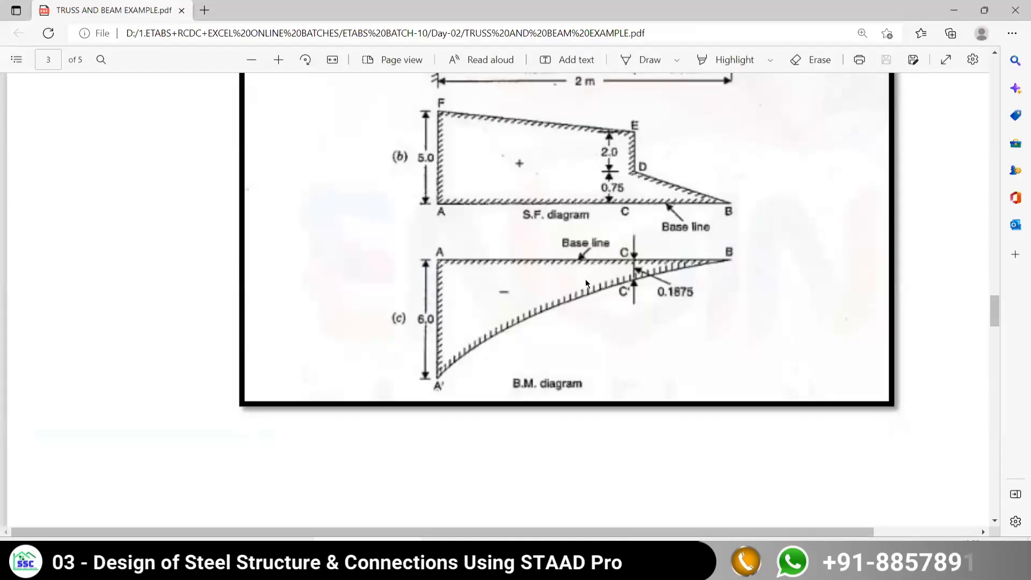
scroll(587, 317, "down", 3)
scroll(588, 317, "up", 5)
scroll(588, 298, "up", 1)
scroll(541, 428, "down", 4)
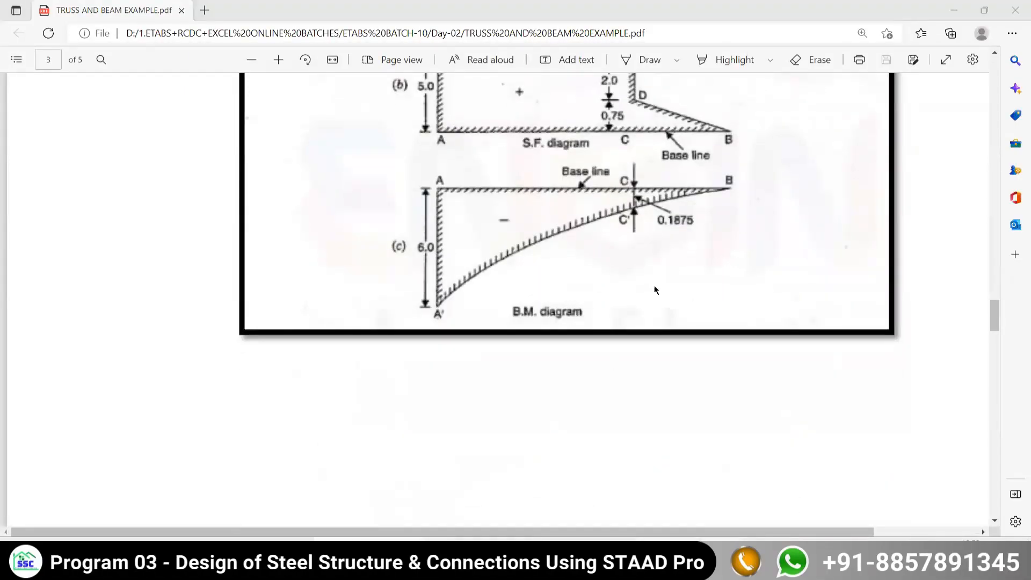
key("alt+Tab")
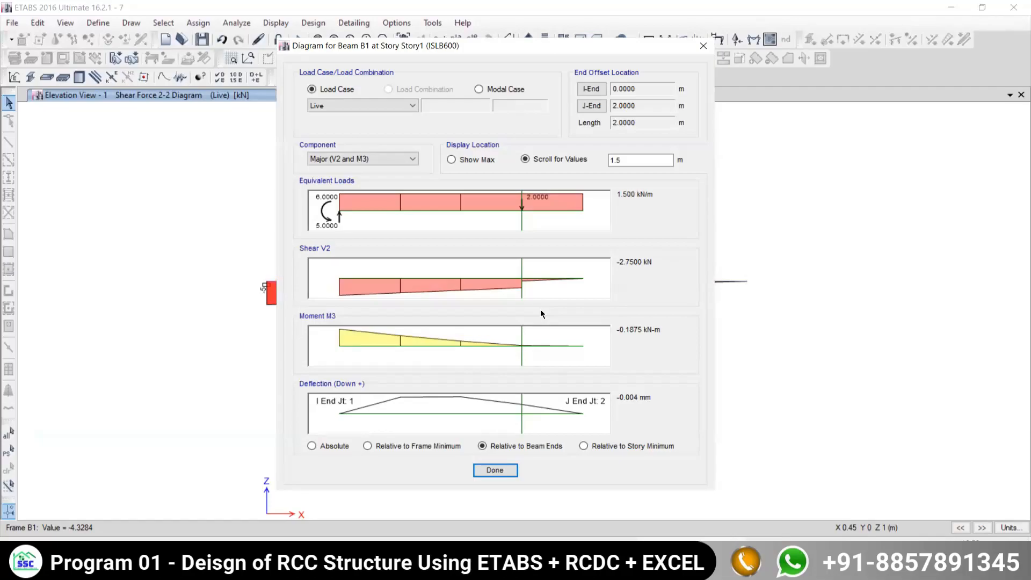
- Close the beam's detailed diagrams and examine the next beam example, Fig. Q. 7, on page 4 of the PDF
left_click(706, 46)
left_click(472, 557)
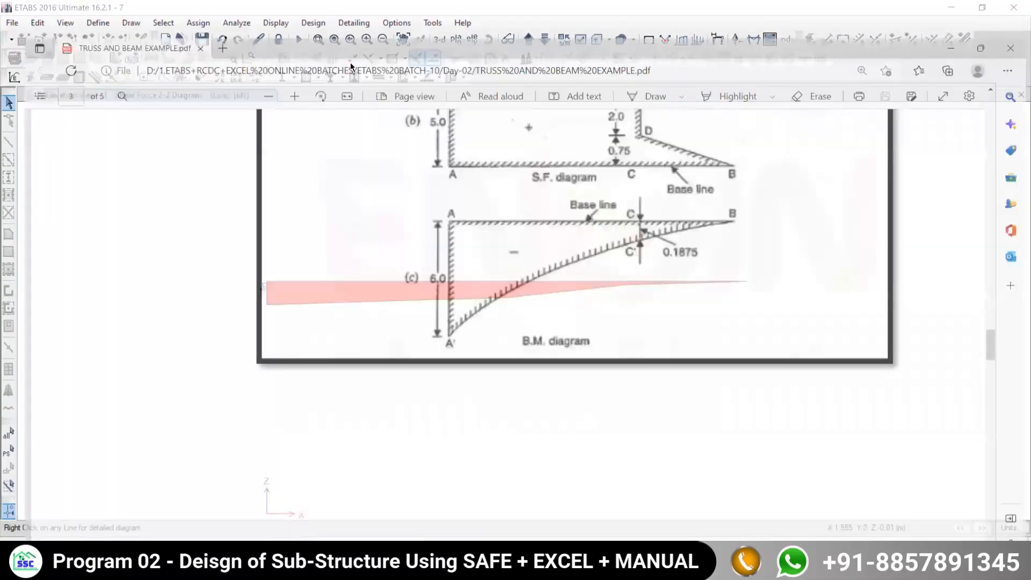
scroll(515, 239, "down", 5)
scroll(515, 241, "down", 4)
scroll(530, 237, "up", 2)
scroll(526, 230, "down", 2)
scroll(525, 231, "up", 1)
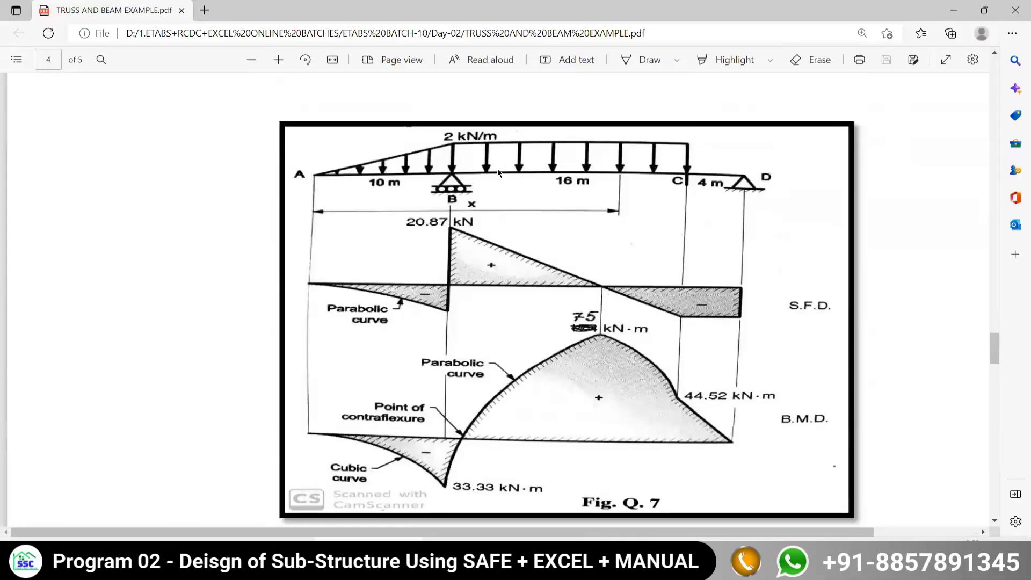
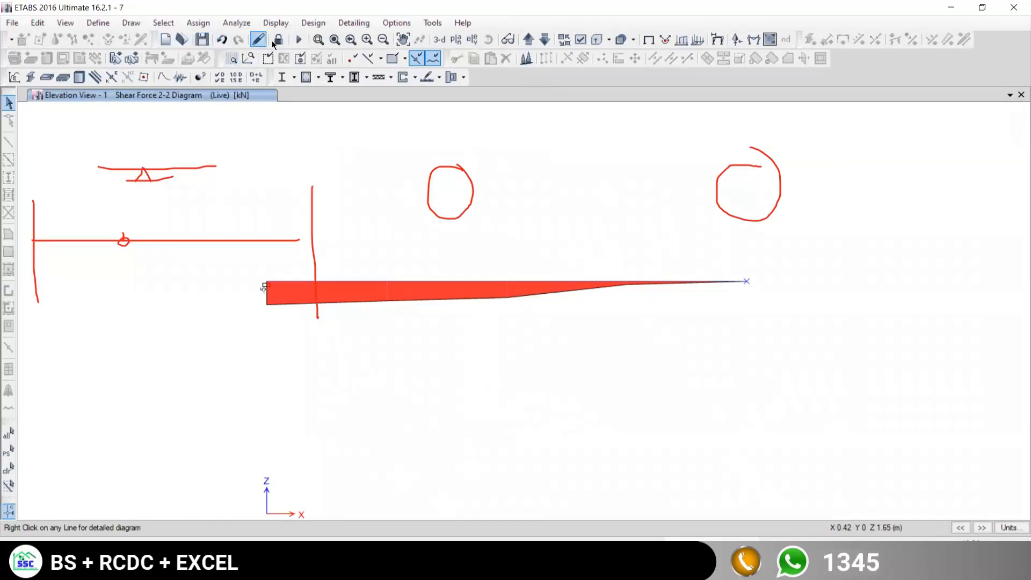
- Unlock the analysed cantilever model for editing
left_click(278, 39)
left_click(517, 321)
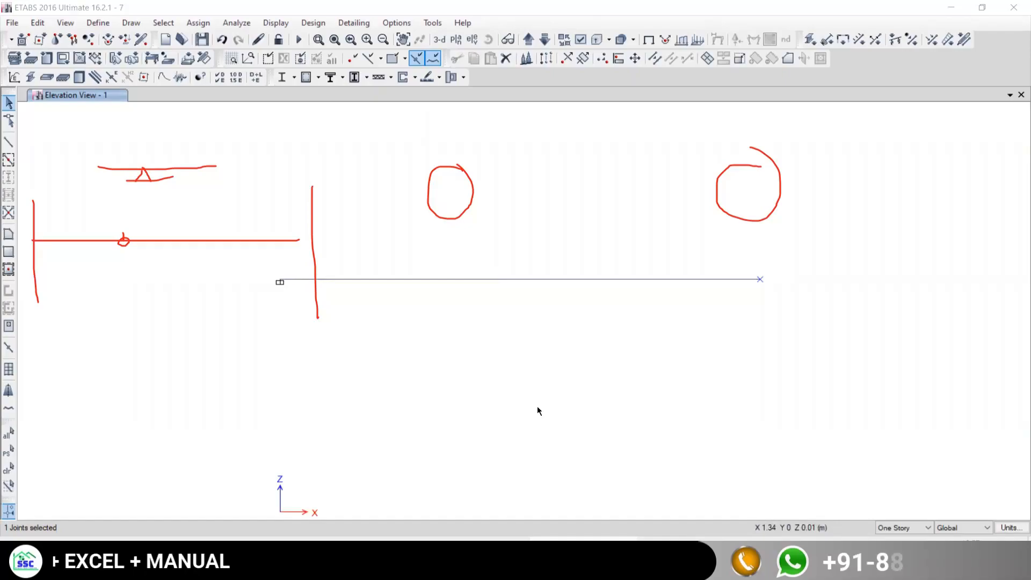
left_click_drag(455, 283, 475, 260)
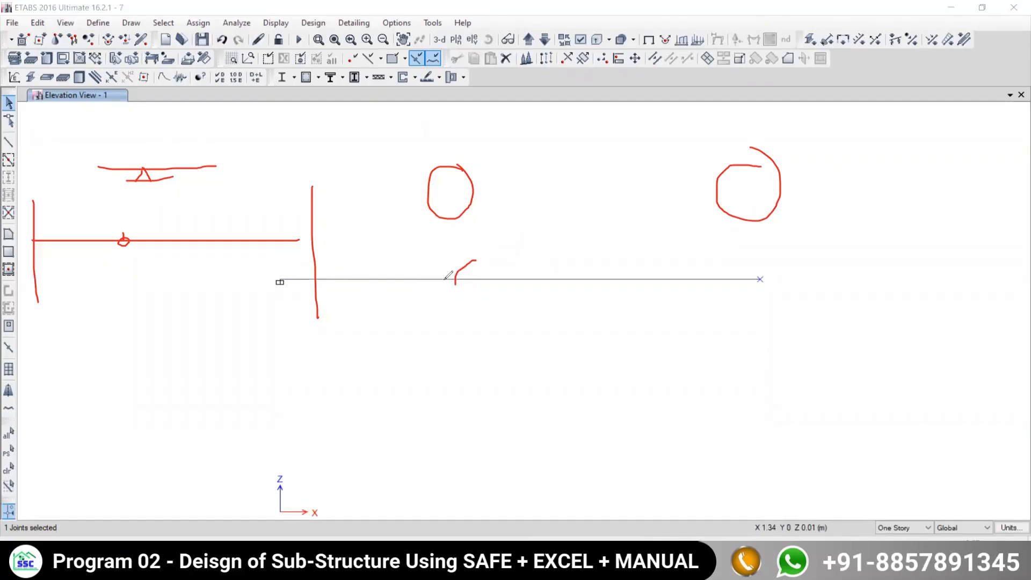
left_click_drag(452, 278, 454, 279)
left_click_drag(508, 317, 513, 320)
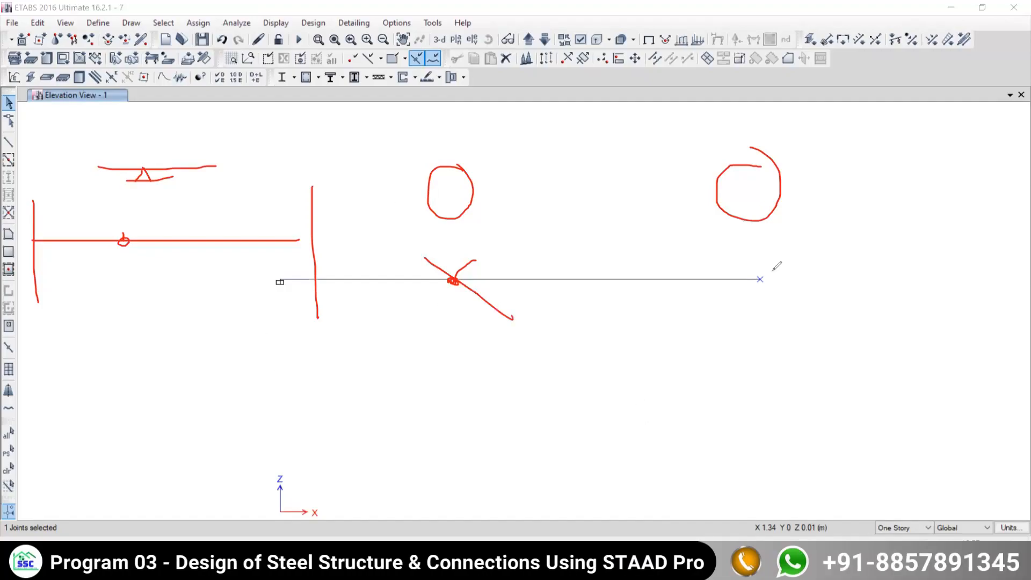
mouse_move(762, 275)
left_mouse_down()
mouse_move(527, 264)
mouse_move(298, 270)
left_mouse_up()
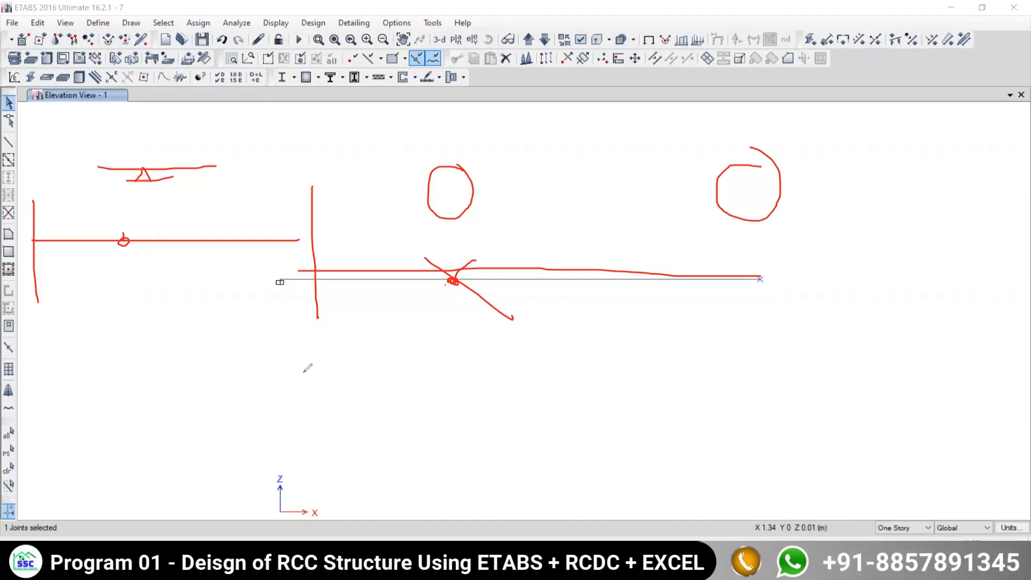
mouse_move(287, 367)
left_mouse_down()
mouse_move(429, 371)
mouse_move(422, 389)
mouse_move(456, 403)
mouse_move(784, 375)
mouse_move(800, 375)
mouse_move(789, 393)
mouse_move(806, 395)
left_mouse_up()
left_click_drag(776, 396, 831, 398)
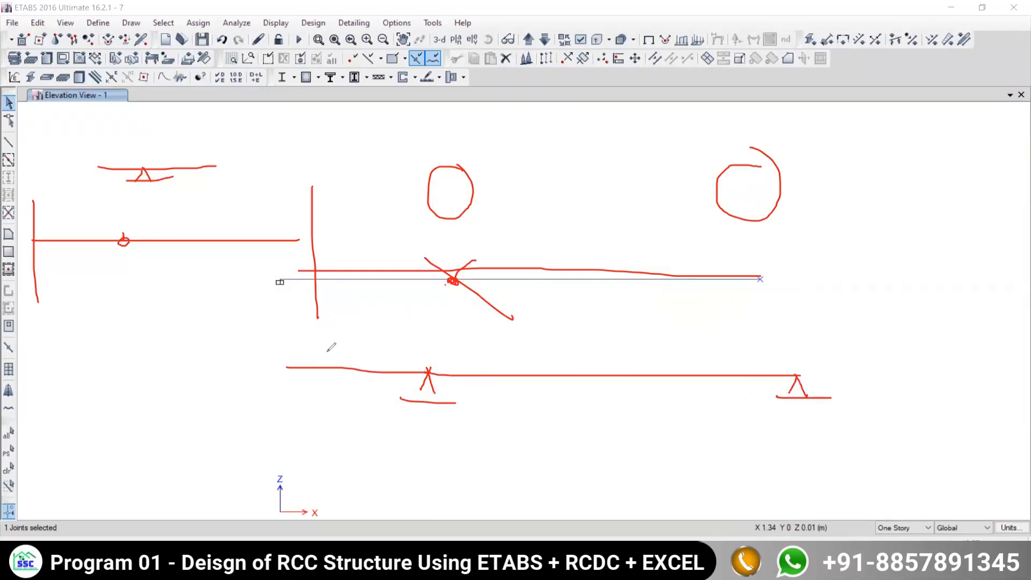
mouse_move(326, 352)
left_mouse_down()
mouse_move(338, 354)
mouse_move(371, 318)
left_mouse_up()
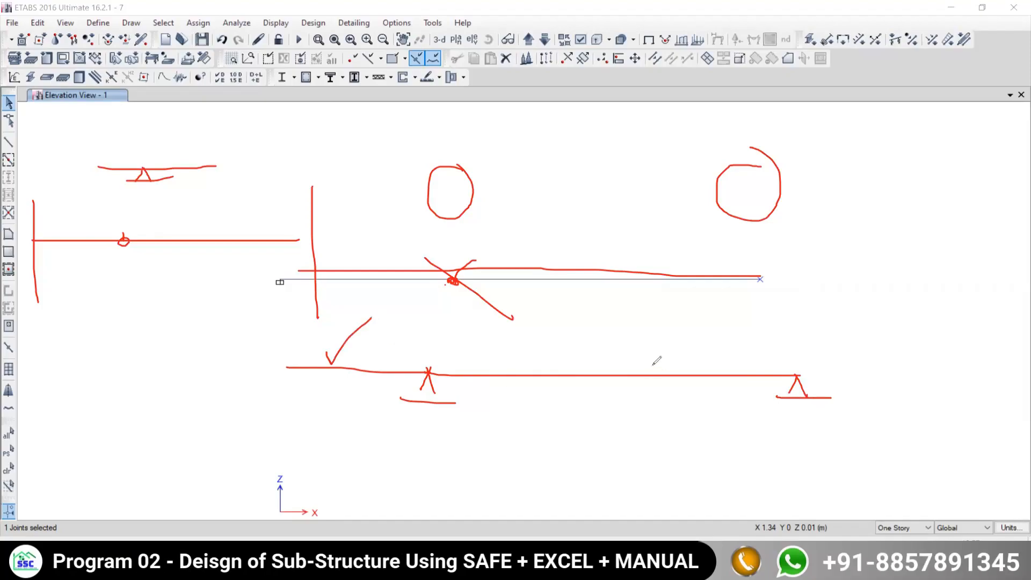
mouse_move(580, 352)
left_mouse_down()
mouse_move(595, 370)
mouse_move(683, 309)
left_mouse_up()
mouse_move(330, 376)
left_mouse_down()
mouse_move(344, 397)
mouse_move(334, 377)
left_mouse_up()
left_click_drag(586, 404, 620, 433)
left_click_drag(288, 337, 286, 420)
left_click_drag(433, 330, 427, 437)
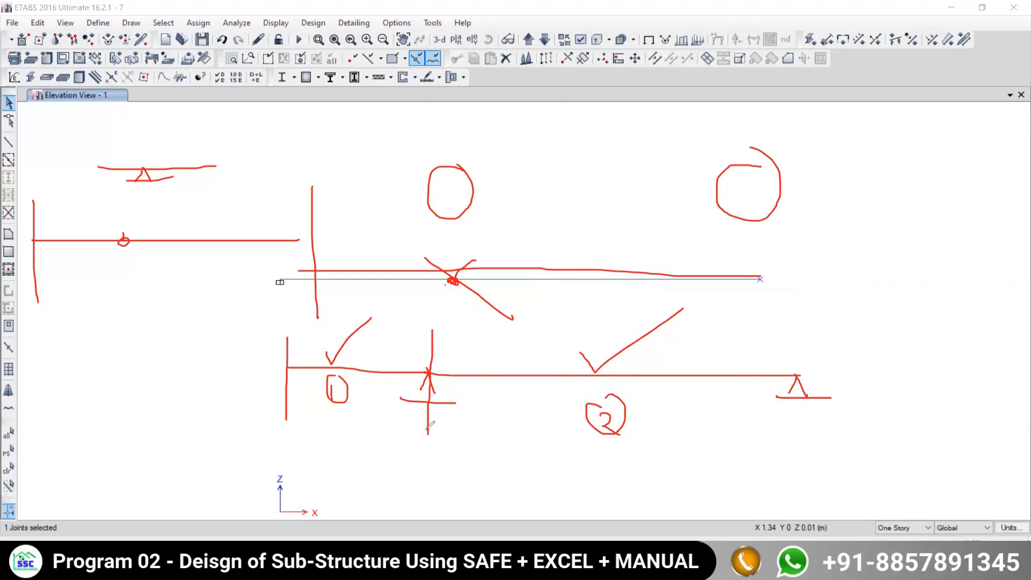
left_click_drag(788, 326, 787, 464)
mouse_move(425, 355)
left_mouse_down()
mouse_move(414, 377)
mouse_move(449, 371)
mouse_move(416, 354)
left_mouse_up()
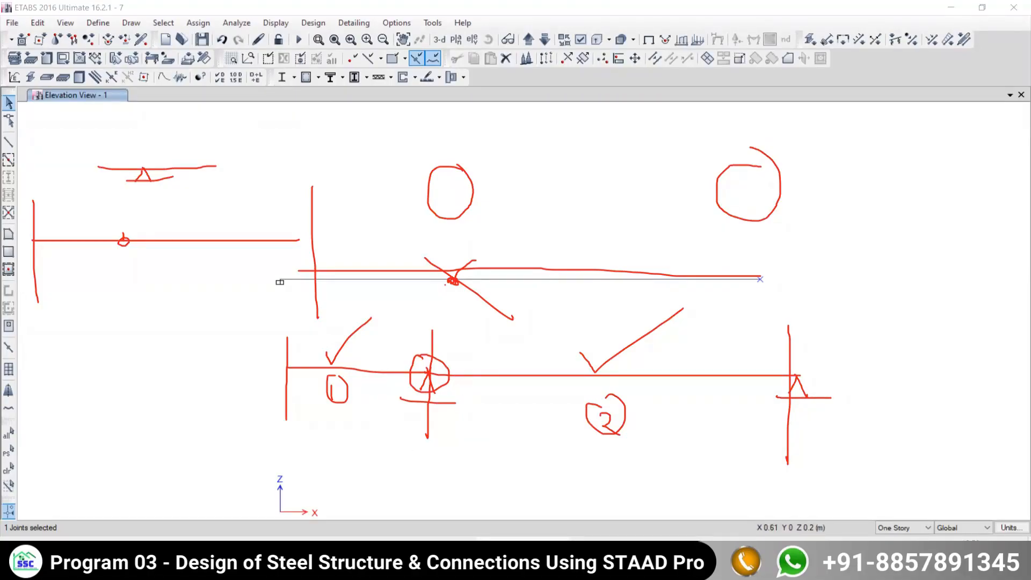
mouse_move(524, 549)
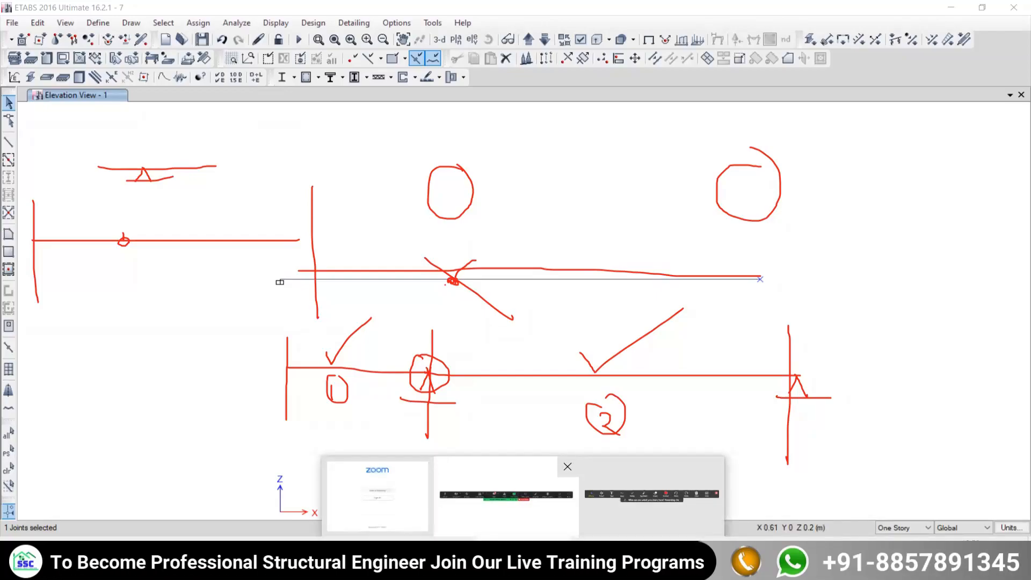
left_click(572, 481)
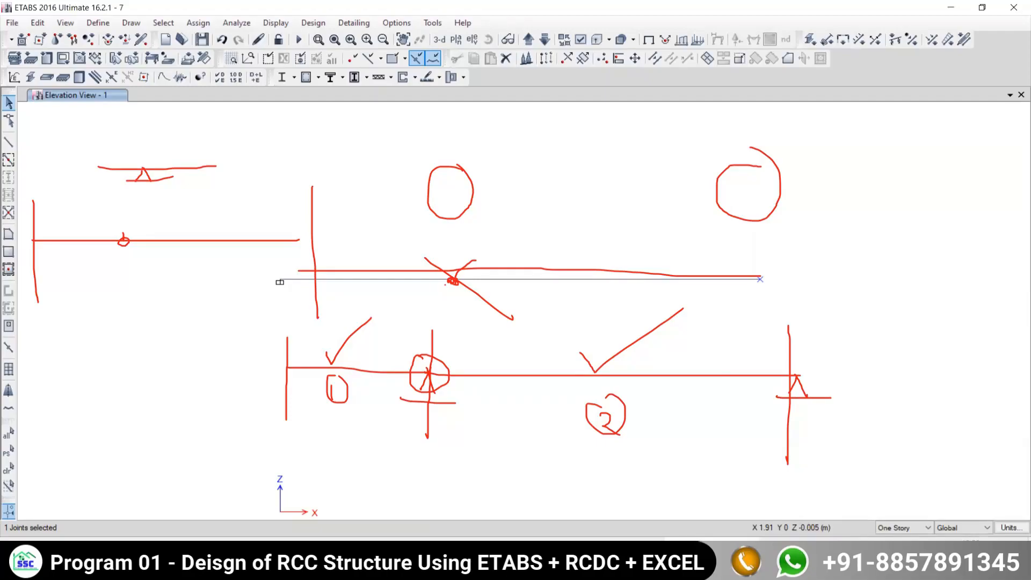
- Start a new model without saving the current one, using built-in Metric SI, Indian, IS 800:2007 and IS 456:2000 settings
left_click(10, 22)
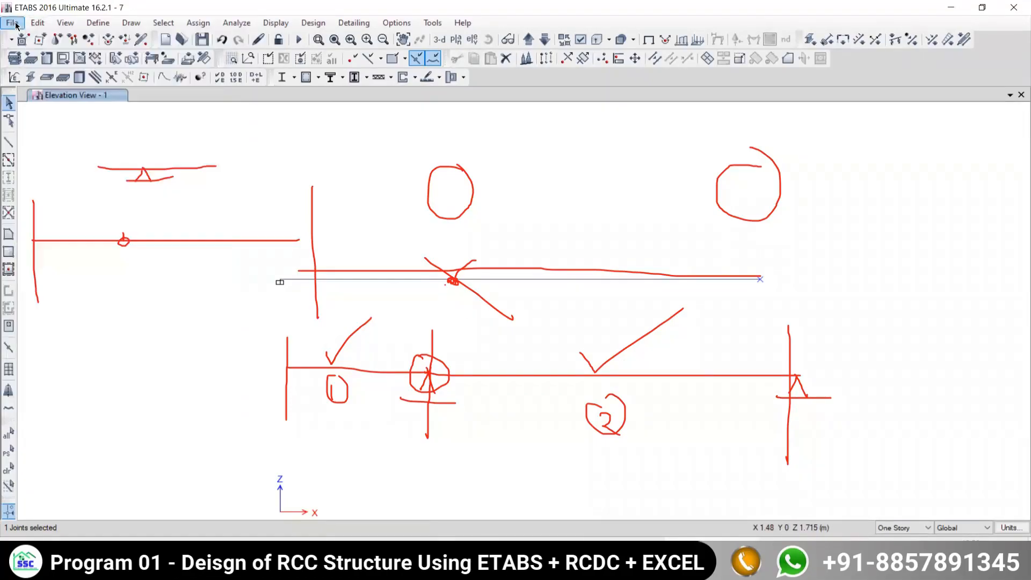
left_click(23, 38)
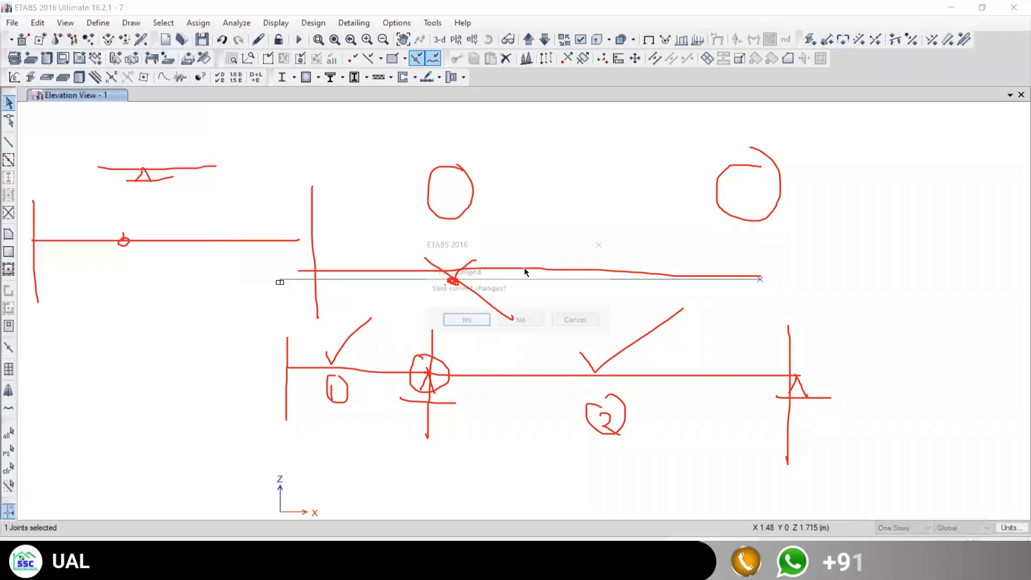
left_click(525, 321)
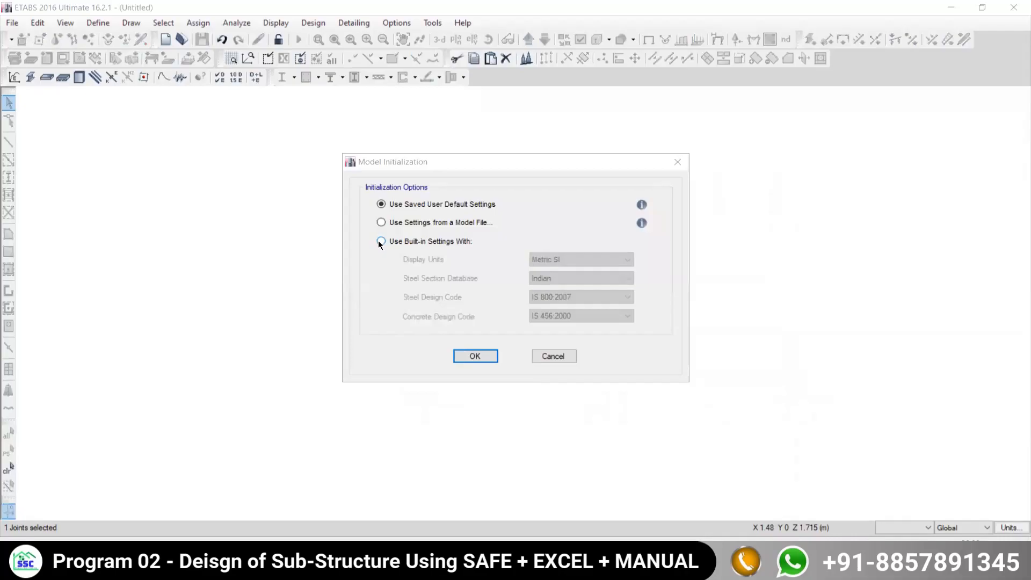
left_click(381, 241)
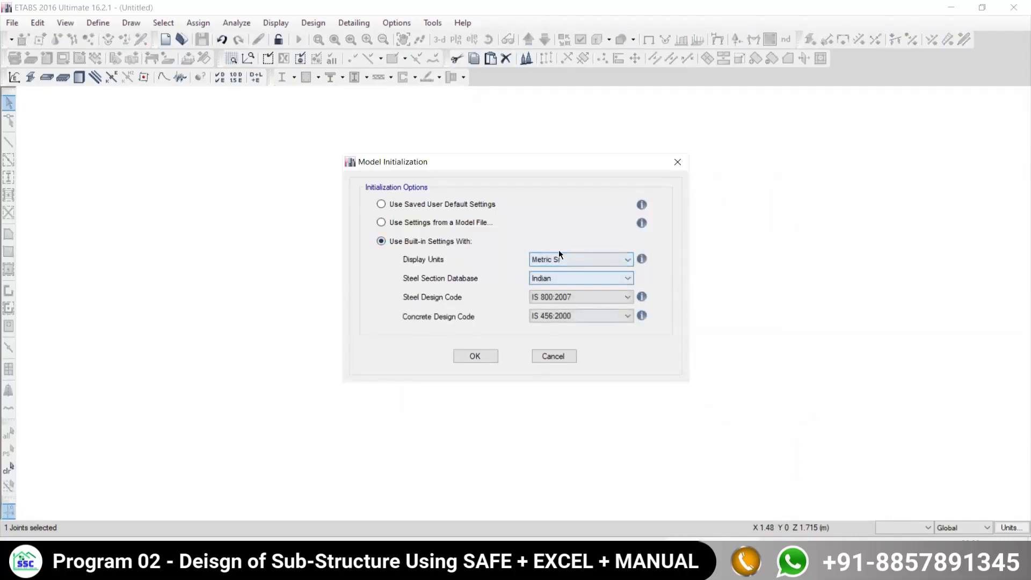
left_click(475, 356)
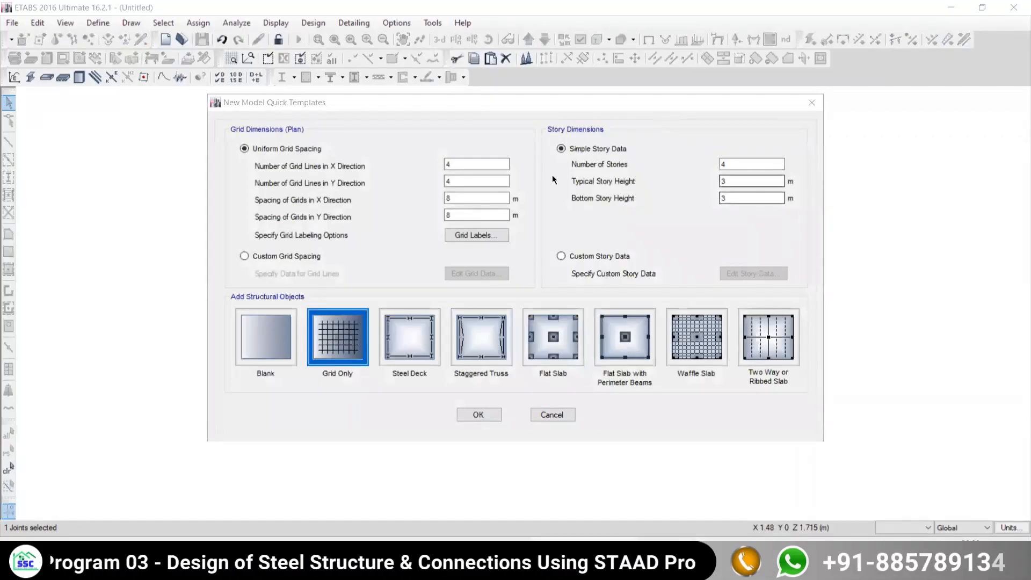
- Set the new model's grid to 3 grid lines in the X direction and 1 in the Y direction
double_click(486, 164)
type("3")
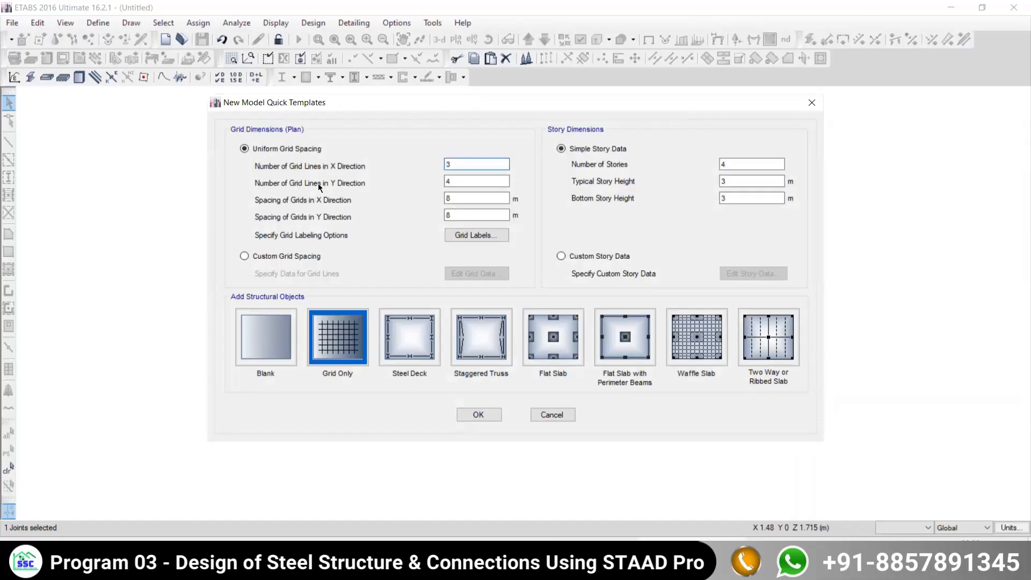
double_click(467, 182)
type("1")
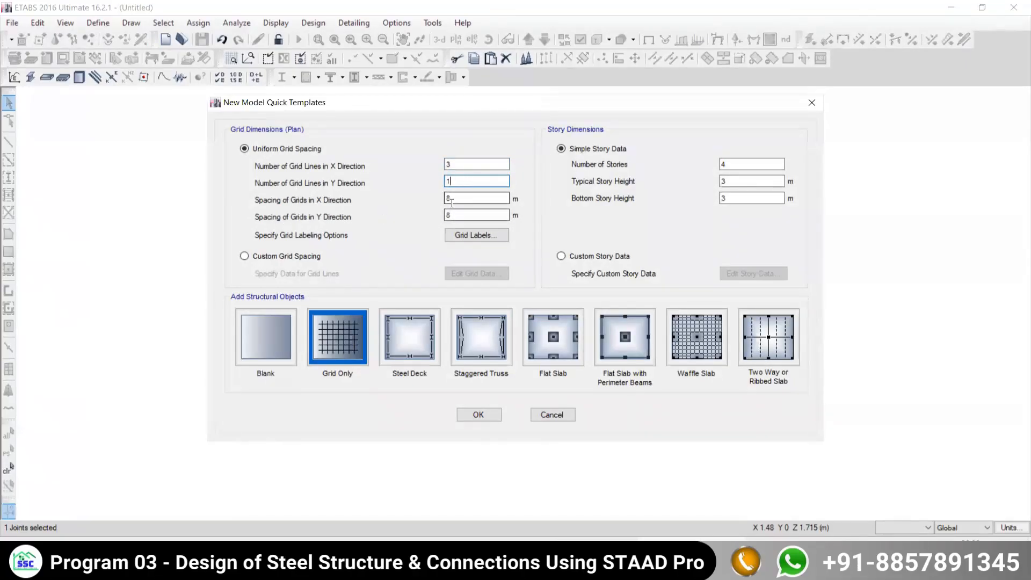
- Switch to custom grid spacing, show the grid data as spacing, and set grid A's X spacing to 10 m per Fig. Q. 7
left_click(244, 256)
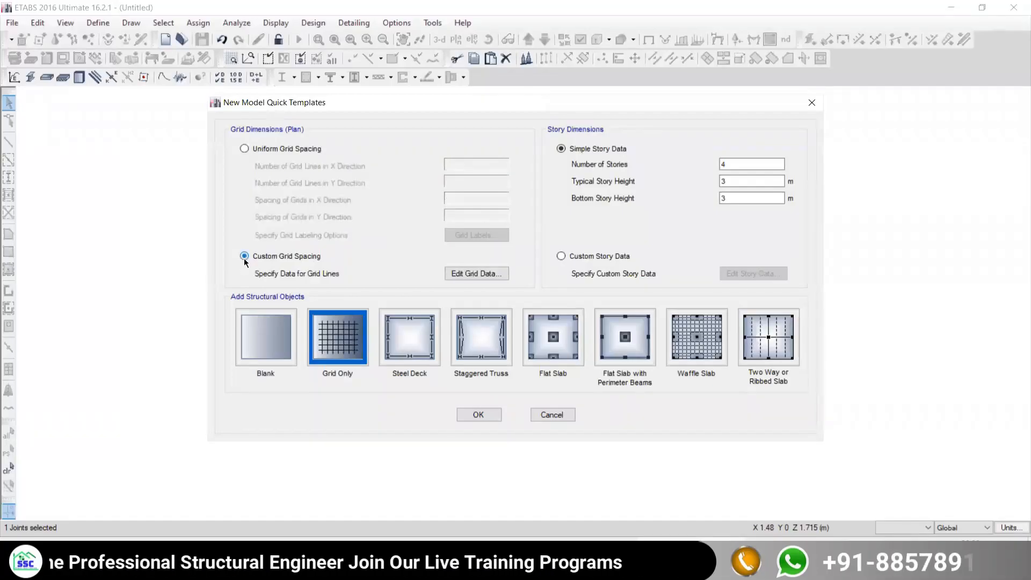
left_click(471, 274)
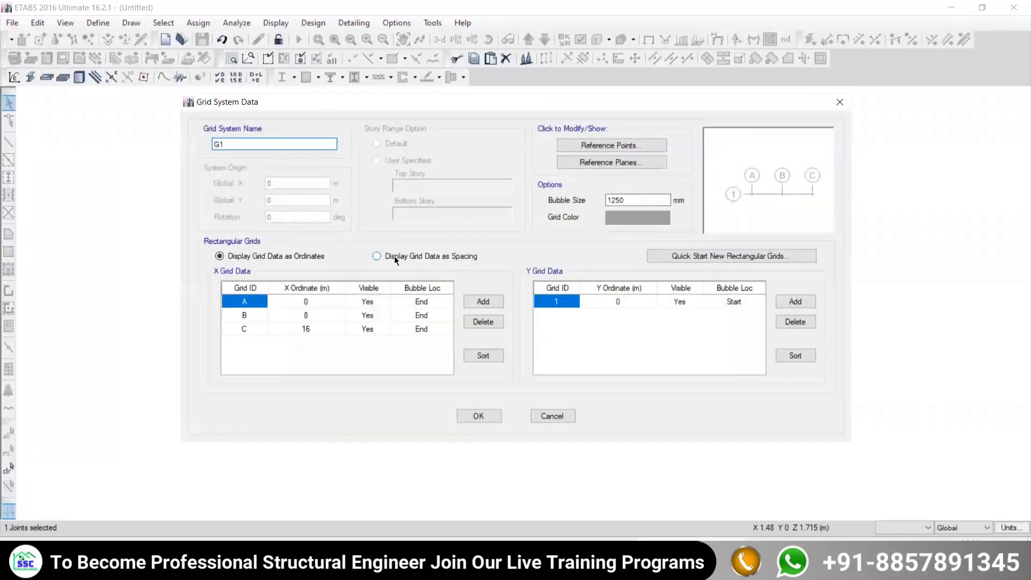
left_click(377, 256)
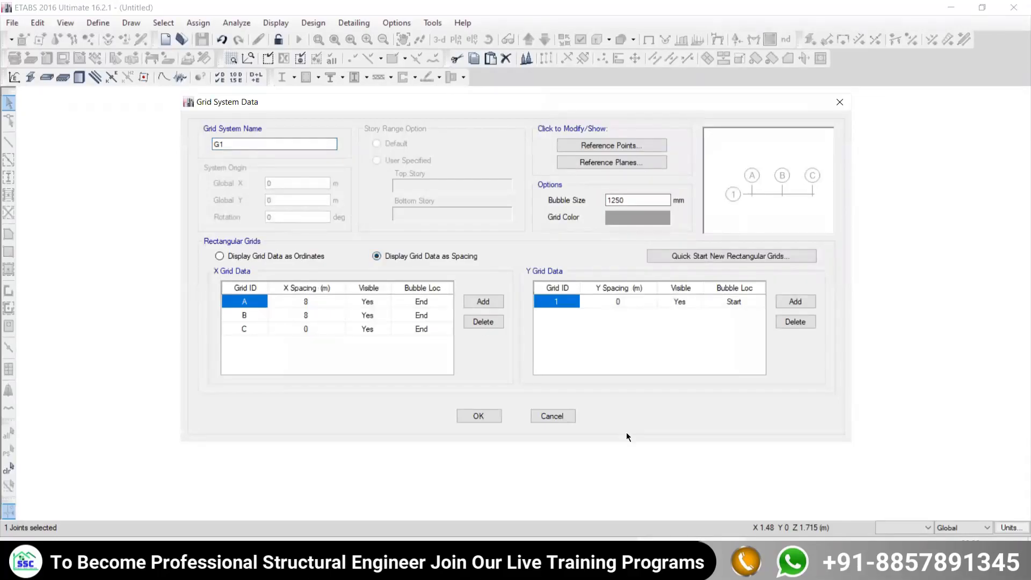
key("alt+Tab")
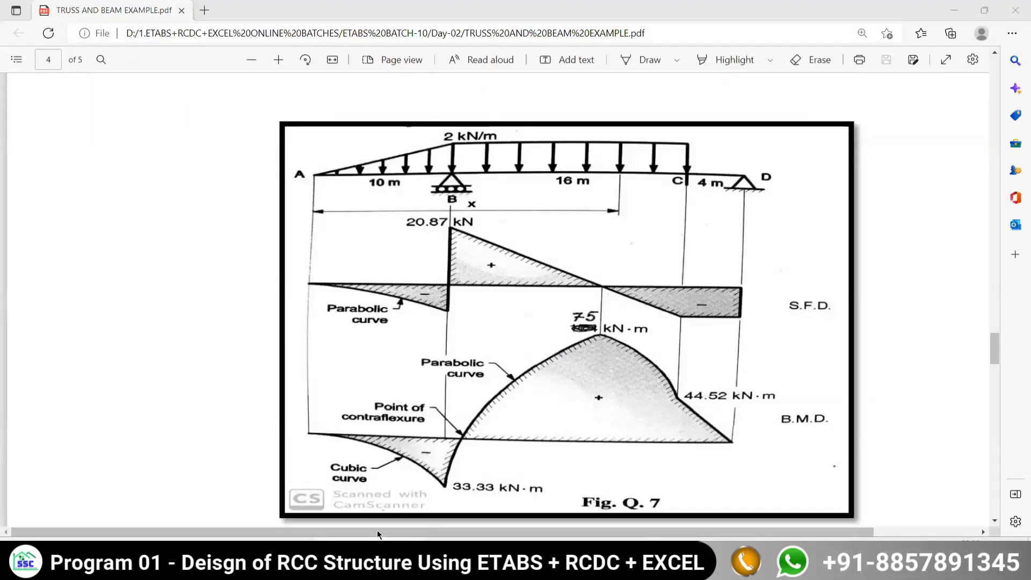
key("alt+Tab")
left_click(299, 299)
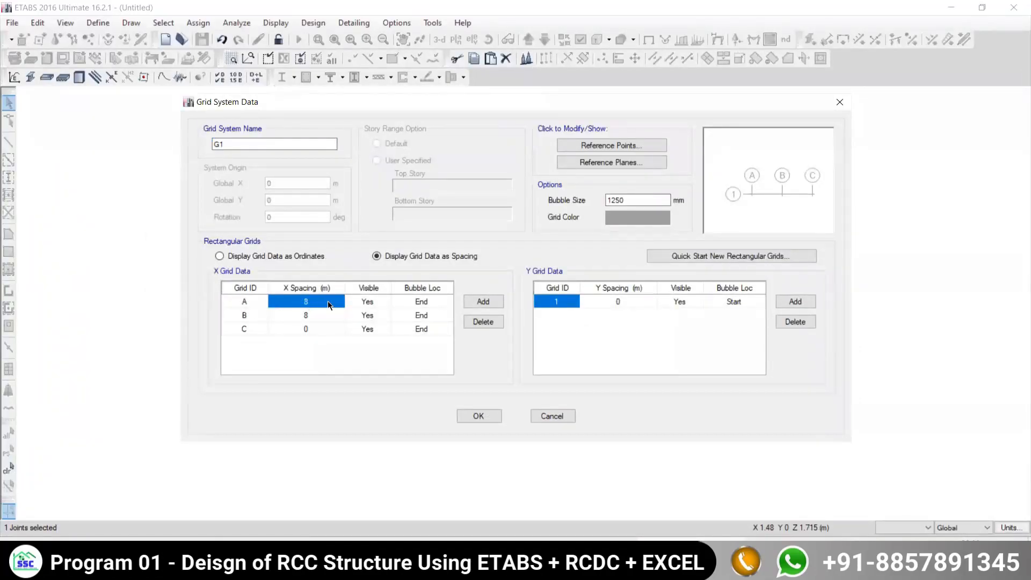
type("10")
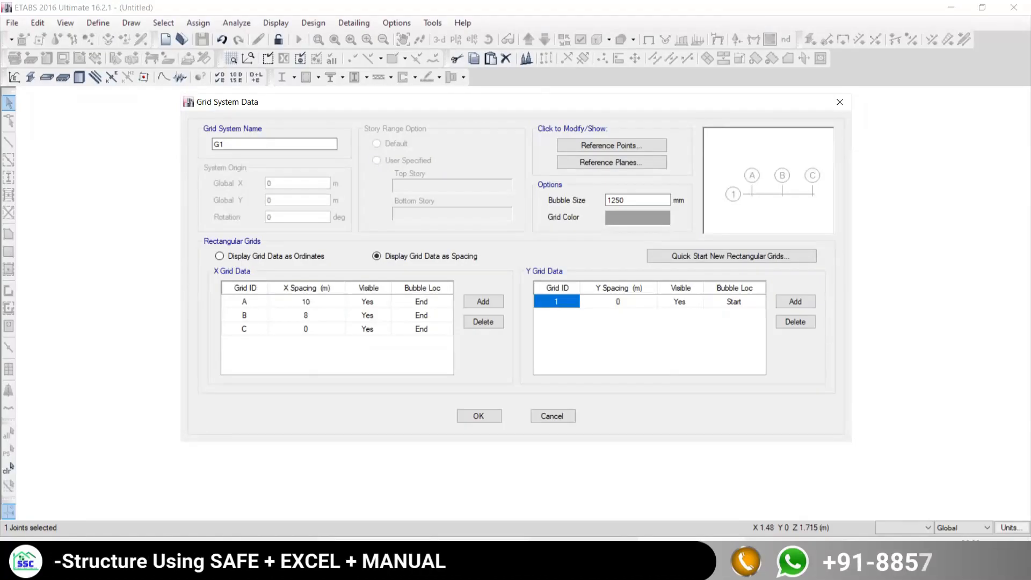
- Check the remaining span lengths in Fig. Q. 7, set grid B's X spacing to 20 m and accept the grid data
key("alt+Tab")
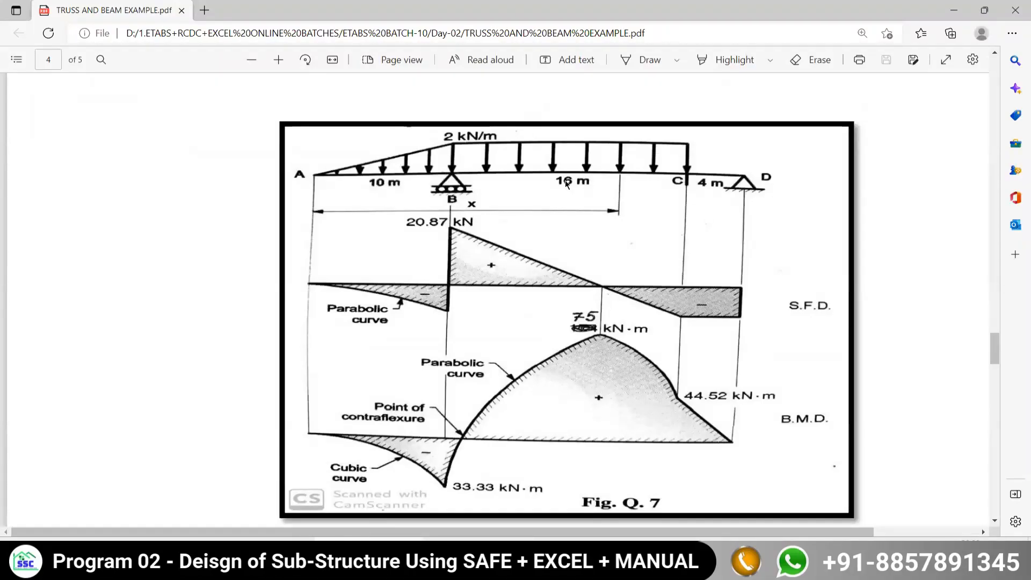
key("alt+Tab")
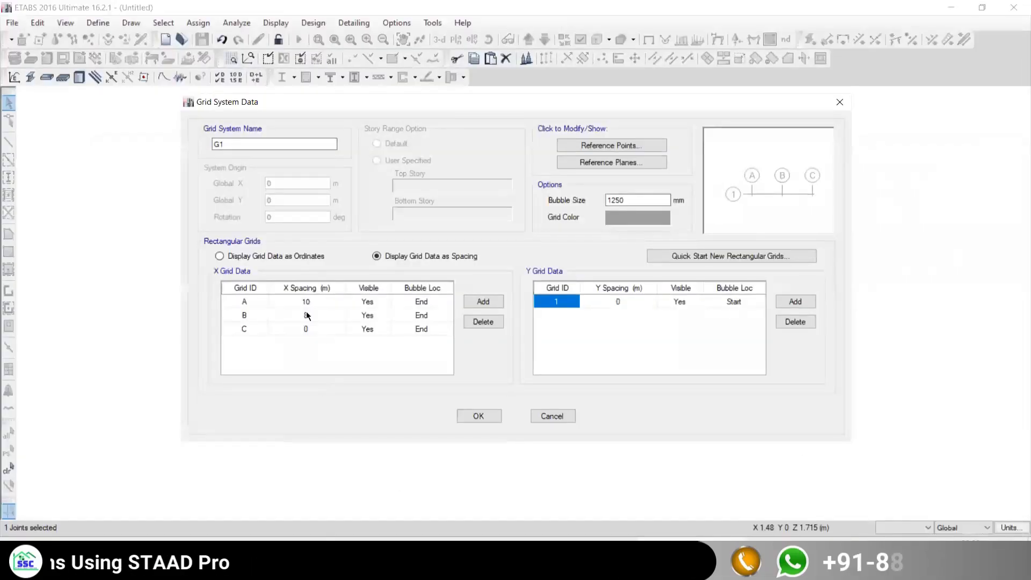
left_click(314, 317)
type("20")
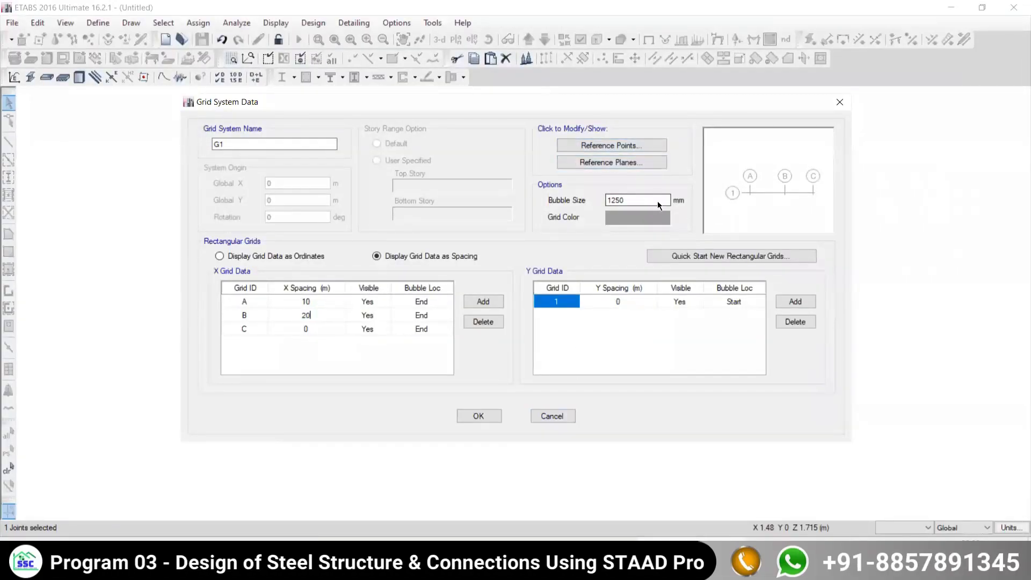
left_click(475, 417)
- Set 1 story with typical and bottom story heights of 1 m, and create the grid-only model
double_click(733, 163)
double_click(731, 180)
type("1")
double_click(741, 196)
type("1")
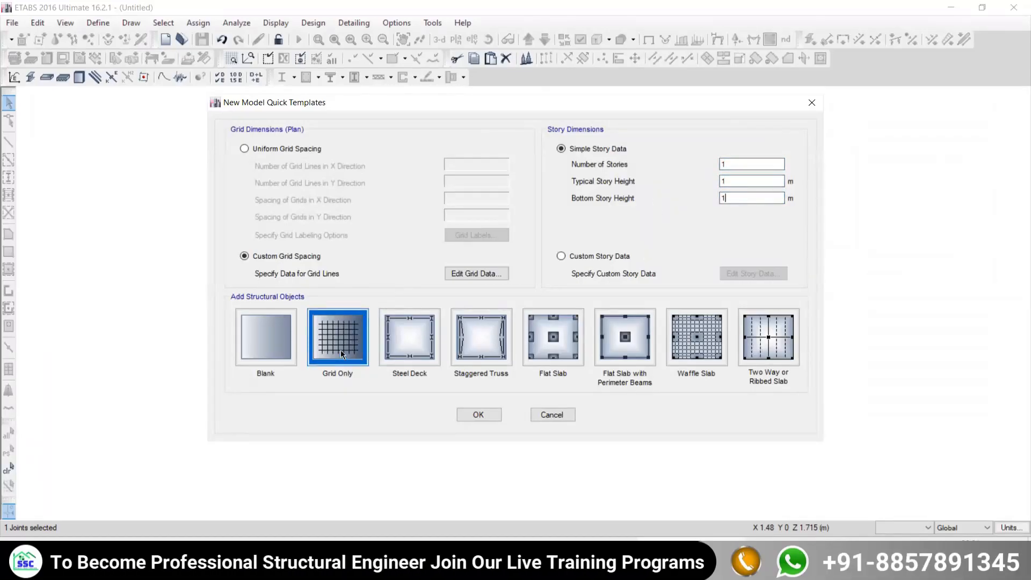
left_click(470, 415)
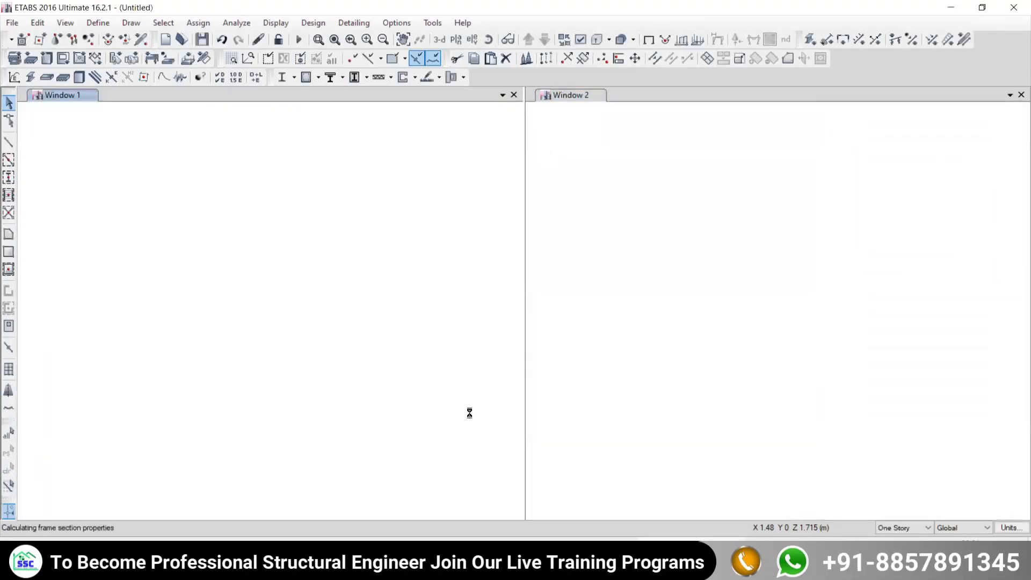
- Close the second view window and show the elevation along grid 1 in the remaining one
left_click(1020, 94)
middle_click_drag(525, 400, 483, 354)
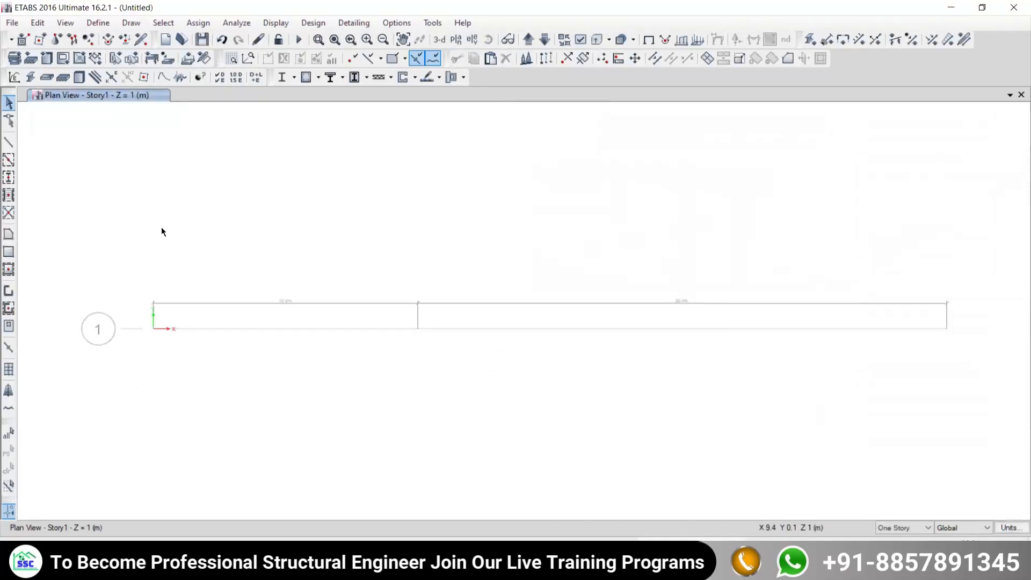
left_click(471, 40)
left_click(406, 232)
left_click(562, 435)
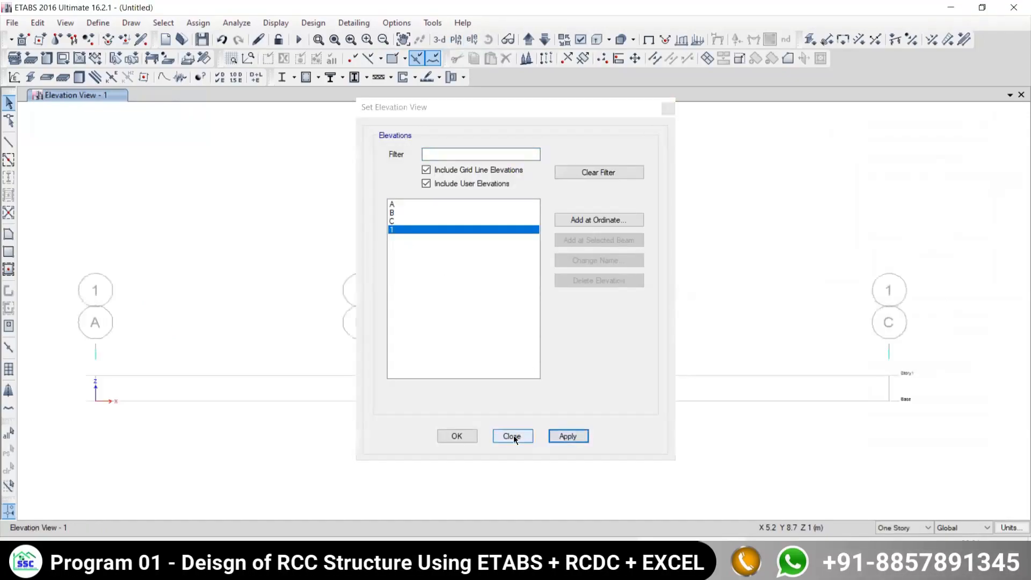
left_click(513, 436)
middle_click_drag(345, 409, 338, 292)
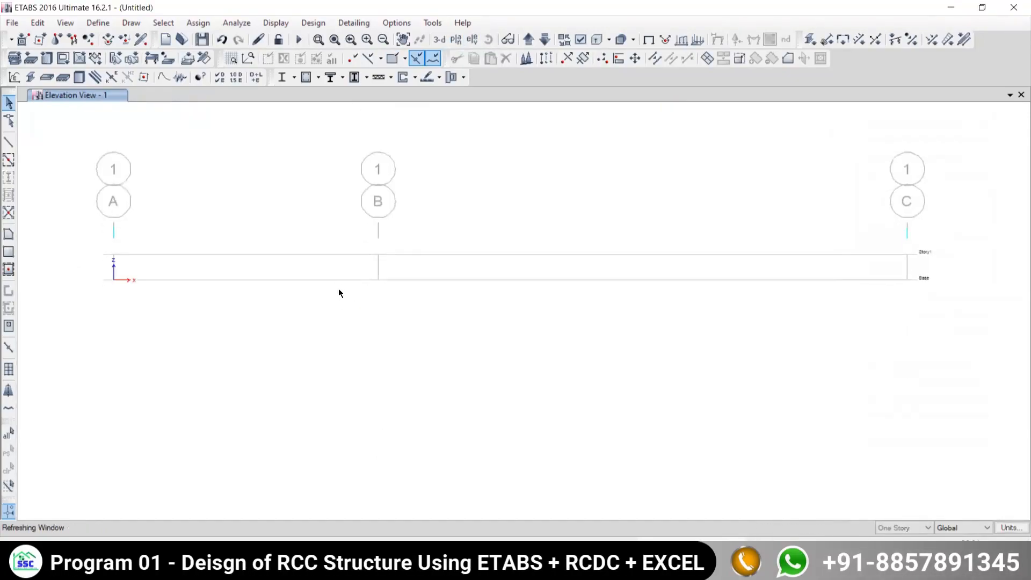
- Draw two frame members along the Story1 level, one from grid A to B and one from grid B to C
left_click(7, 142)
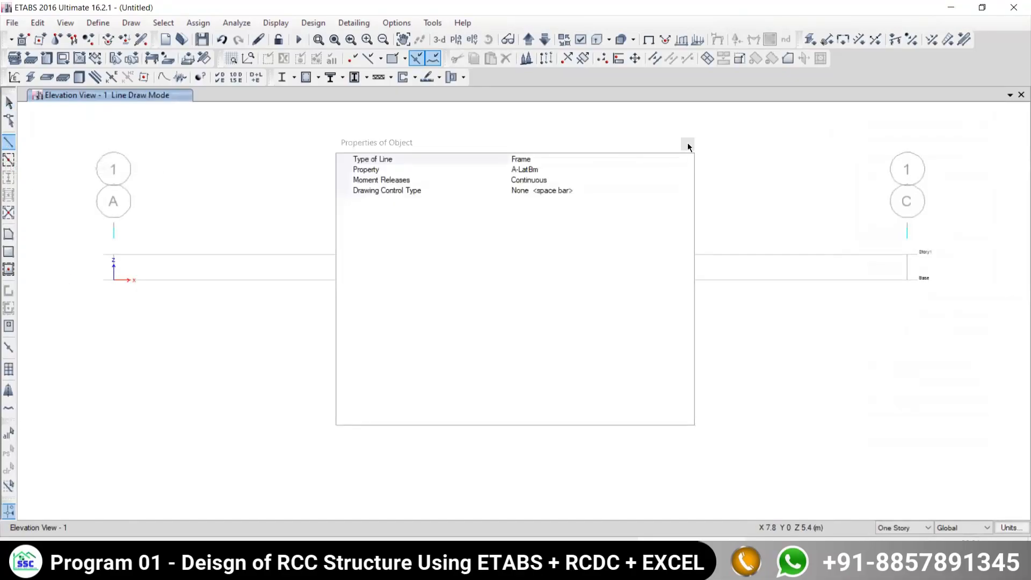
left_click(687, 145)
left_click(114, 258)
left_click(378, 255)
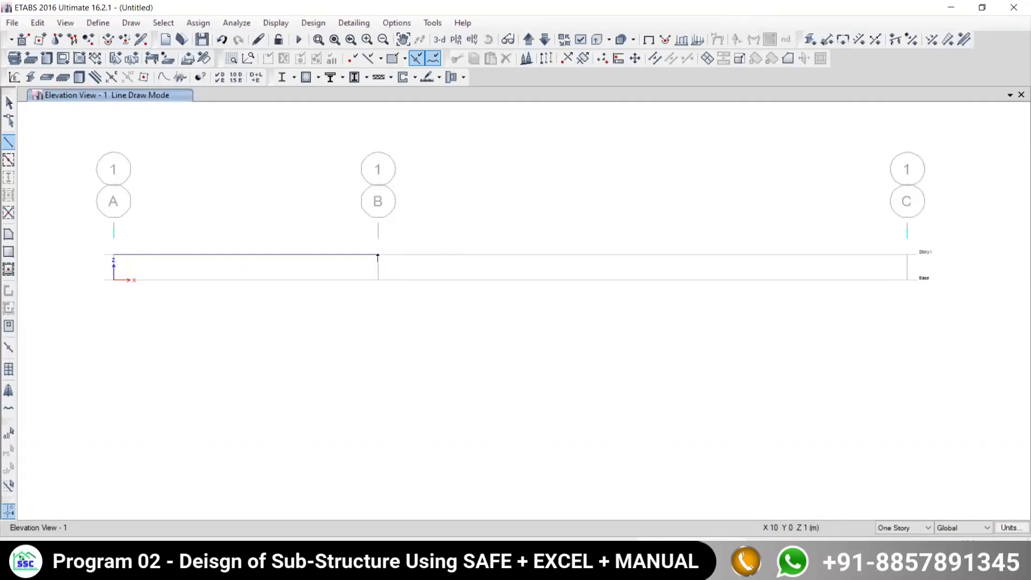
left_click(379, 251)
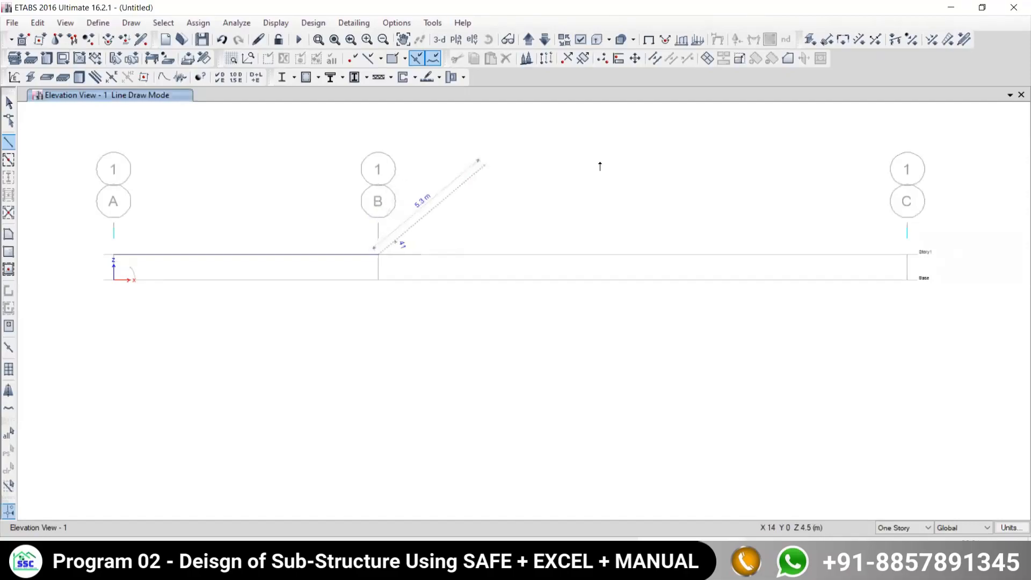
left_click(907, 255)
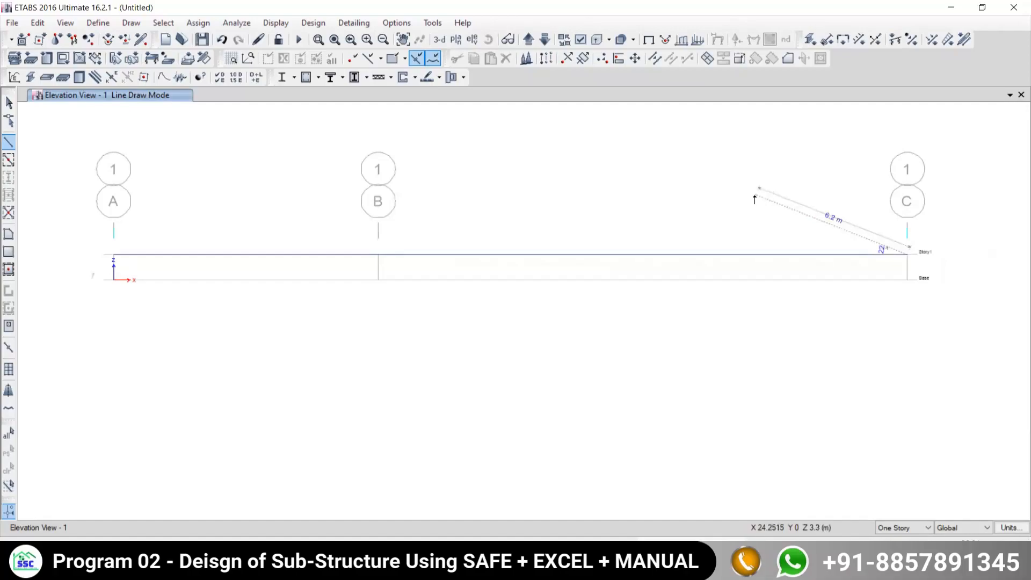
key("Escape")
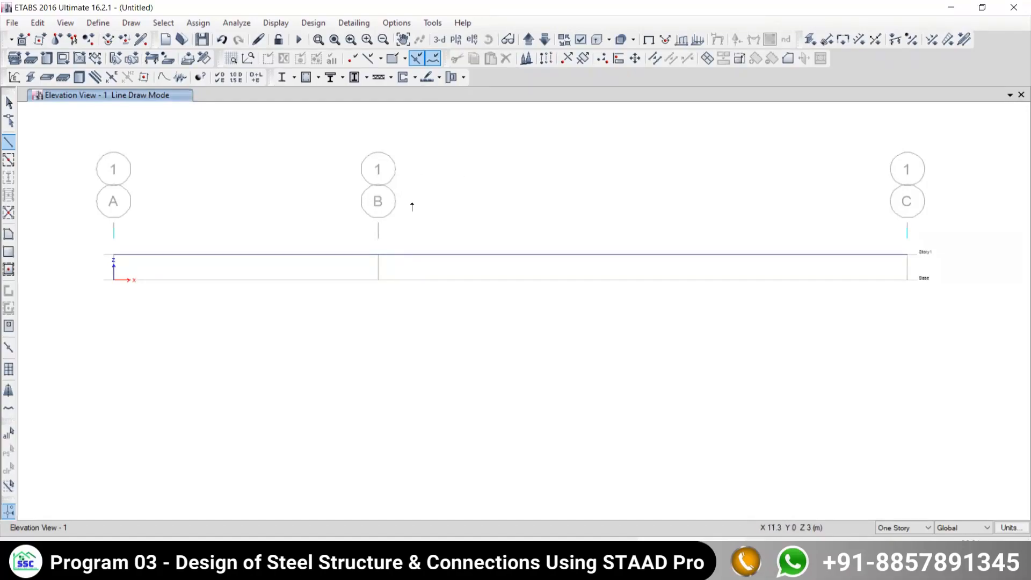
left_click(9, 104)
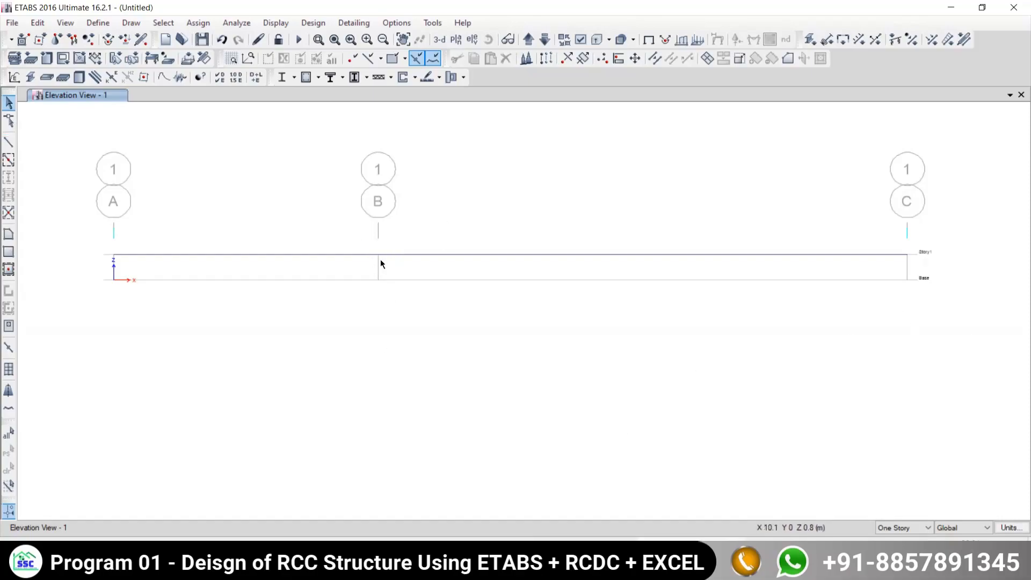
- Assign a roller restraint to the beam joint at grid B
left_click_drag(361, 237, 428, 285)
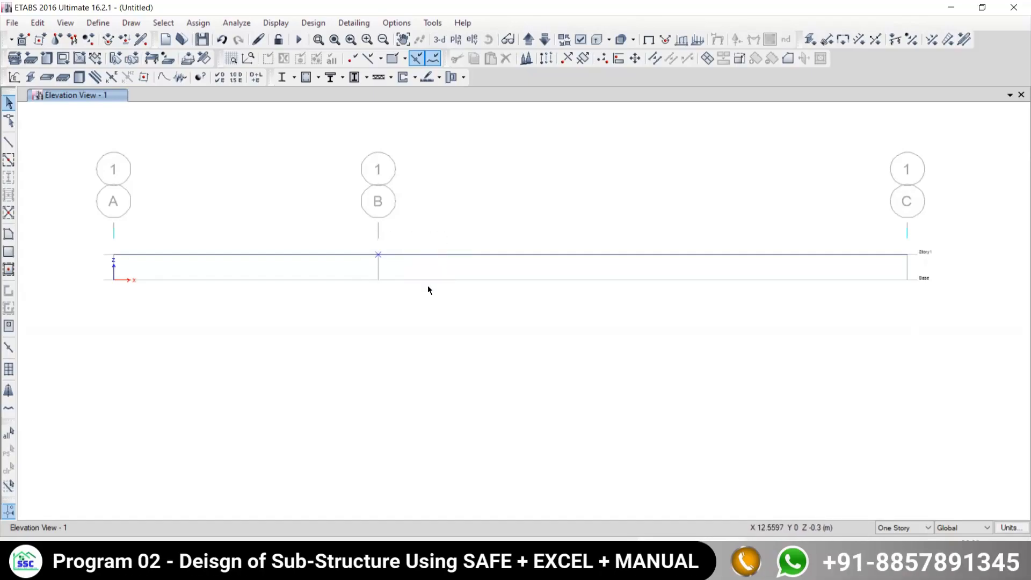
left_click(203, 23)
mouse_move(218, 38)
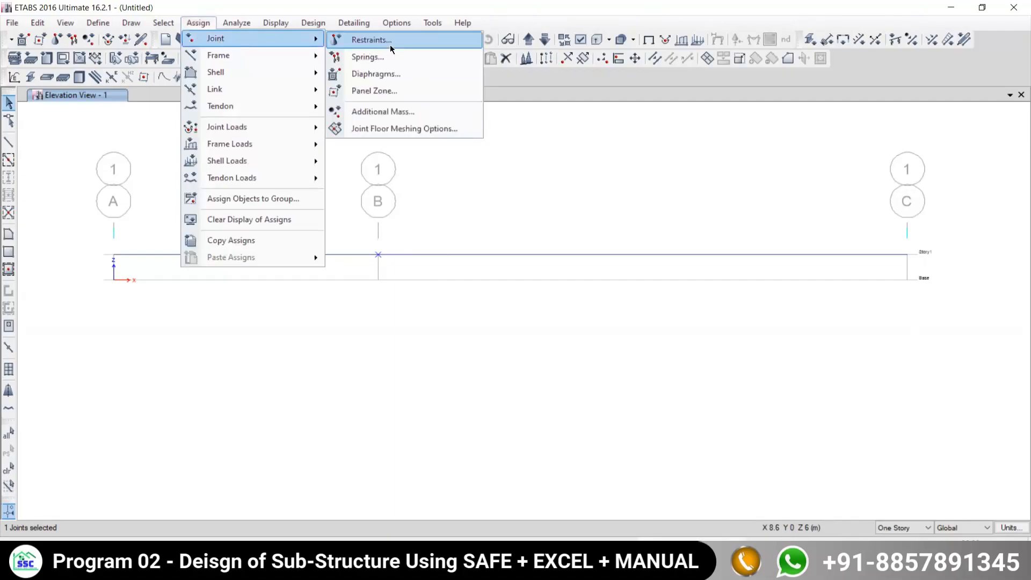
left_click(378, 41)
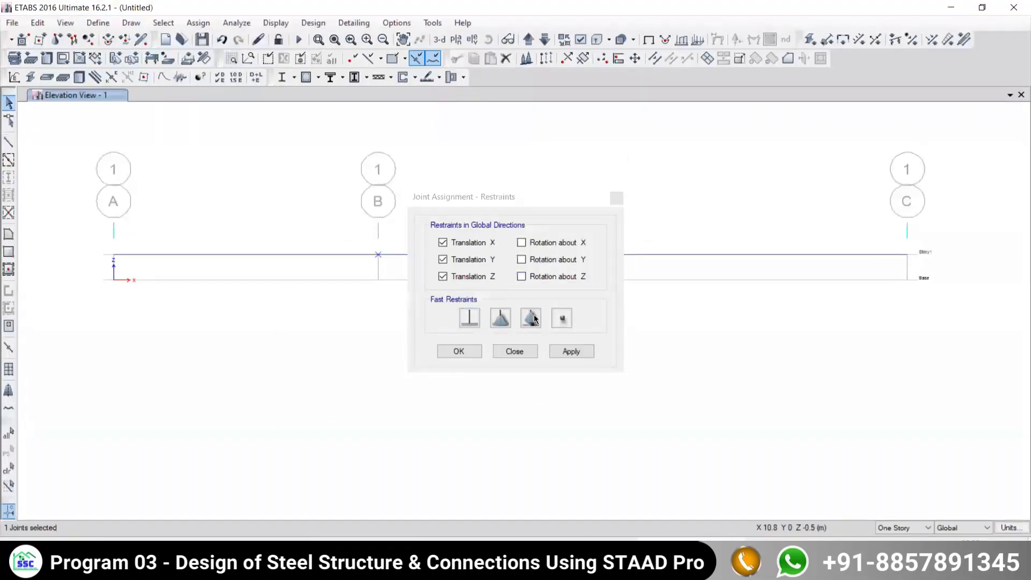
left_click(532, 317)
left_click(571, 351)
left_click(514, 351)
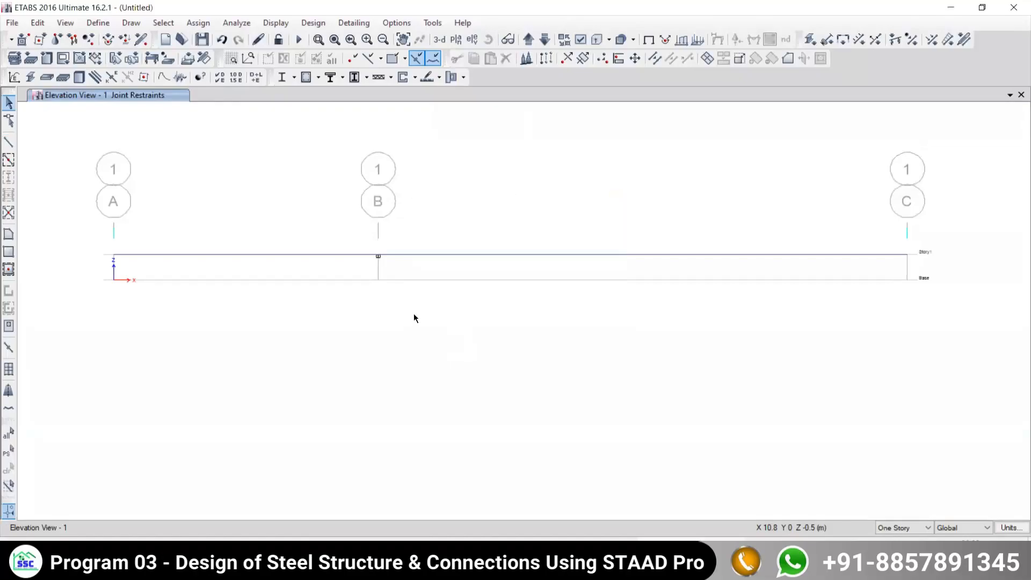
- Assign a pinned restraint to the beam's end joint at grid C
left_click_drag(881, 227, 947, 273)
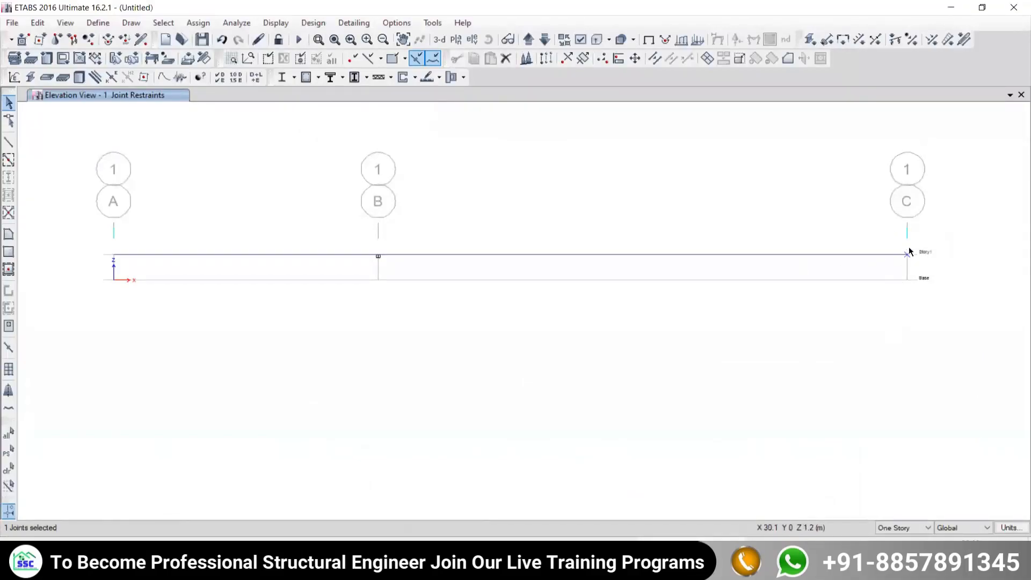
left_click(198, 23)
mouse_move(217, 40)
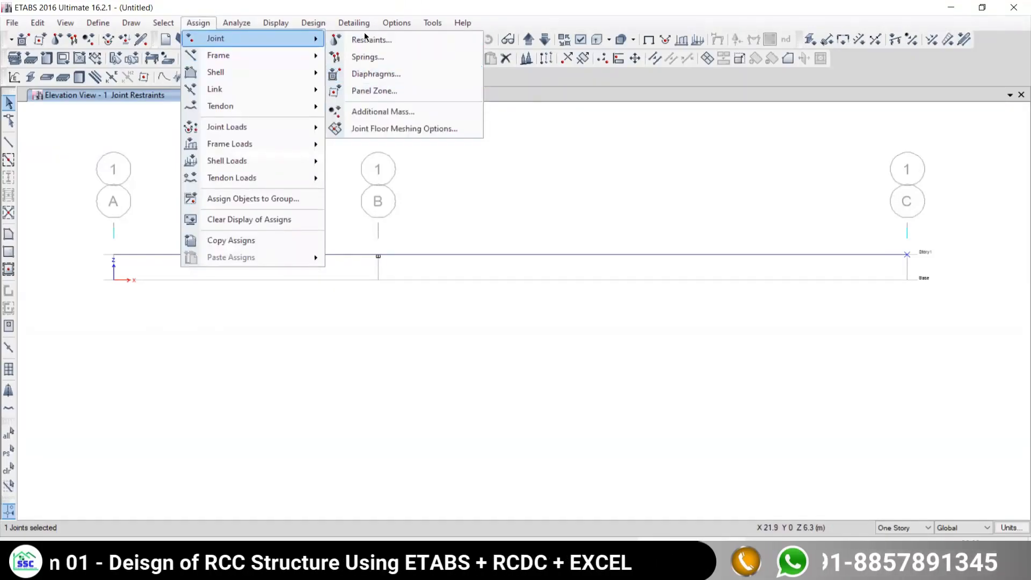
left_click(198, 23)
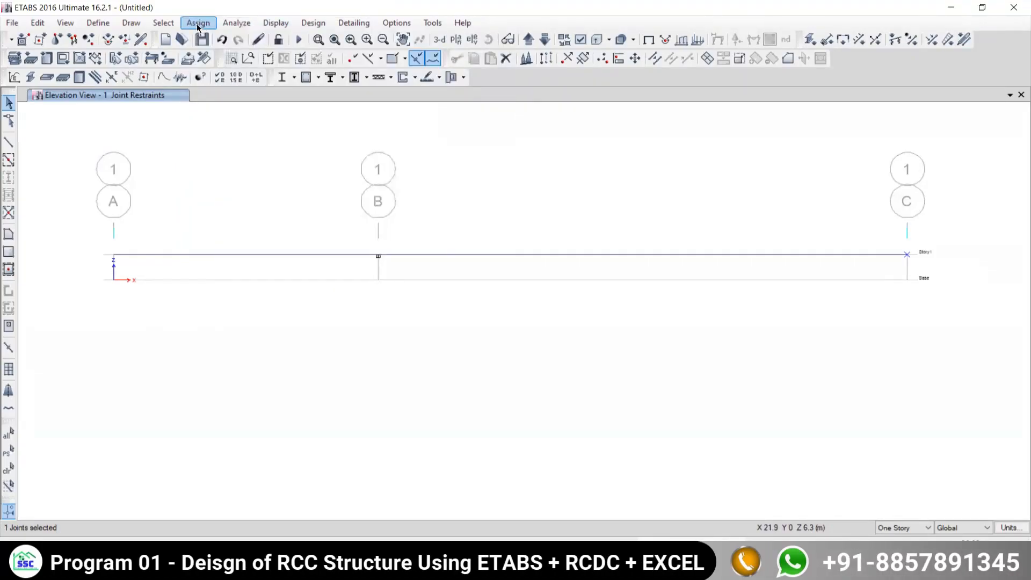
left_click(198, 23)
mouse_move(210, 37)
left_click(369, 40)
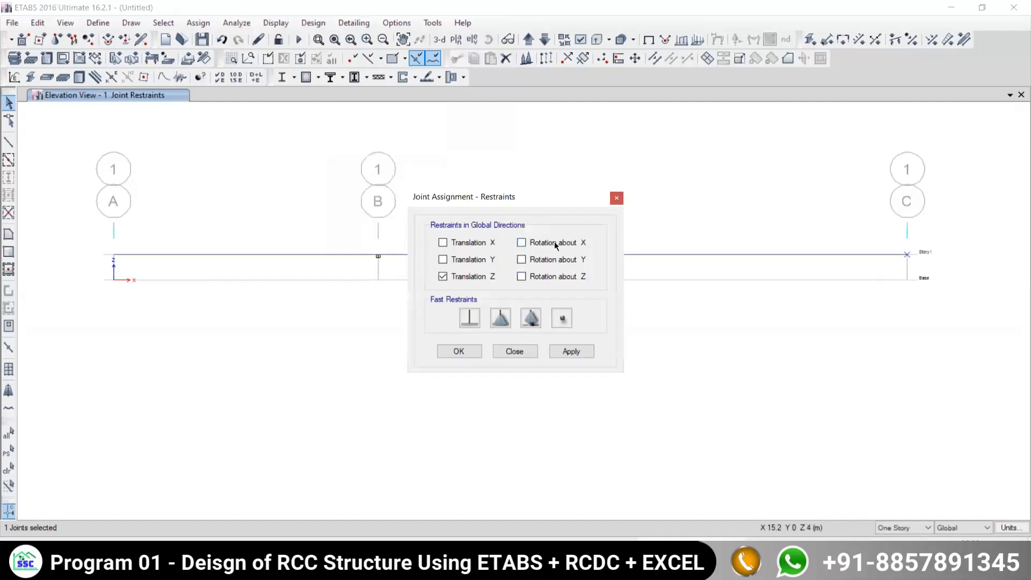
left_click(498, 318)
left_click(569, 352)
left_click(514, 352)
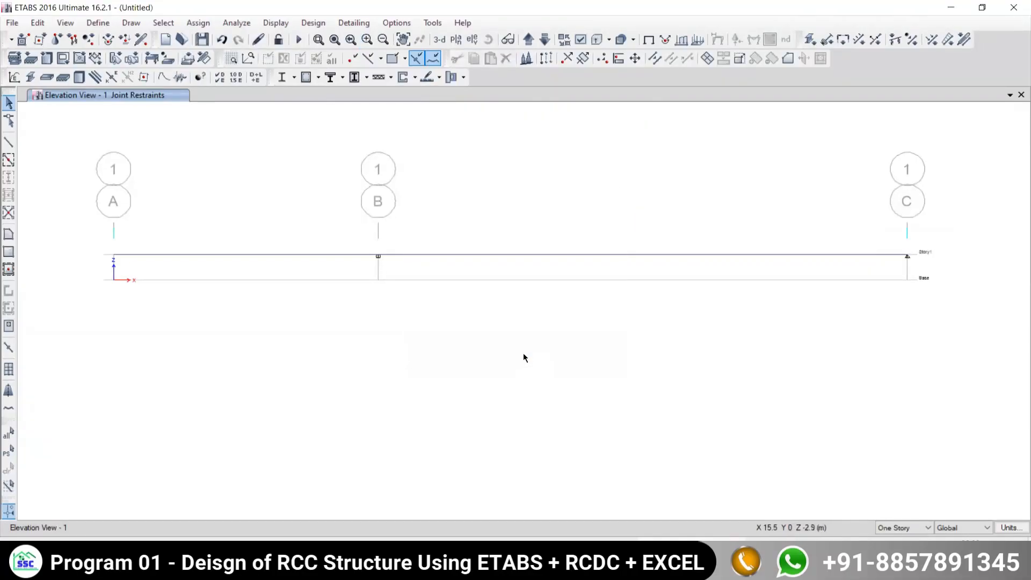
- Check the model's units, and examine the span lengths and distributed loading of Fig. Q. 7 in the PDF
left_click(1002, 530)
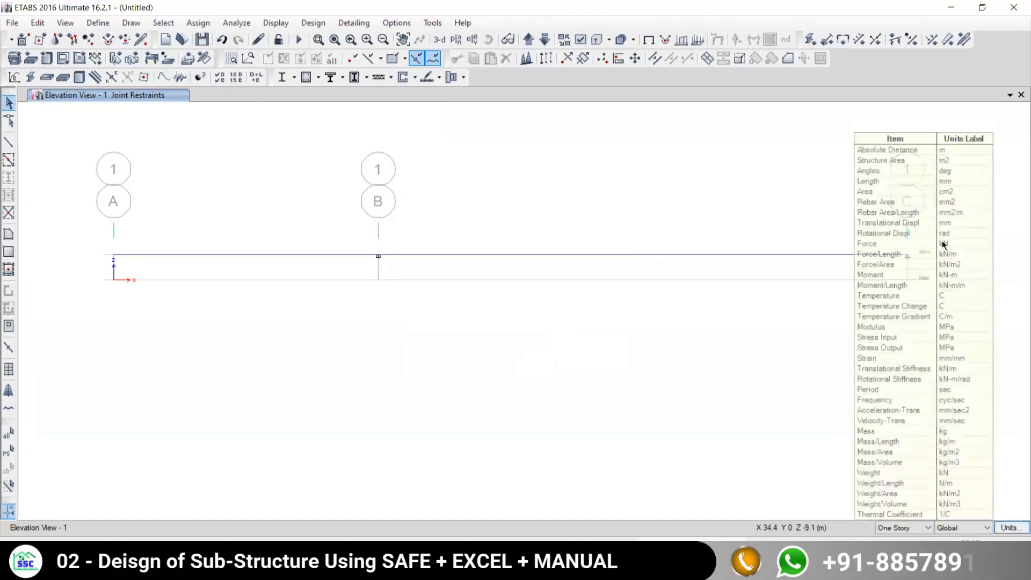
left_click(939, 485)
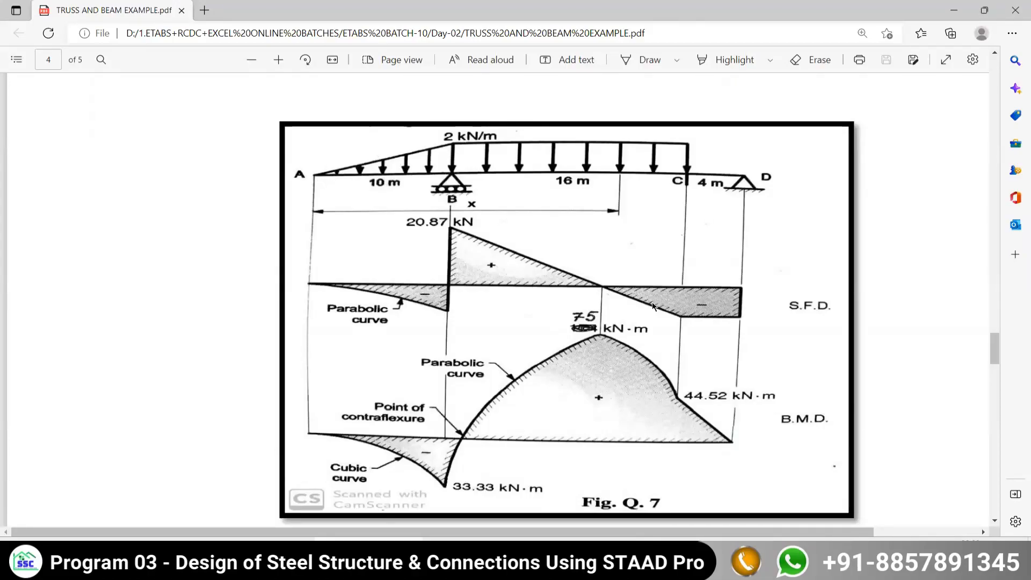
left_click(473, 550)
left_click(496, 552)
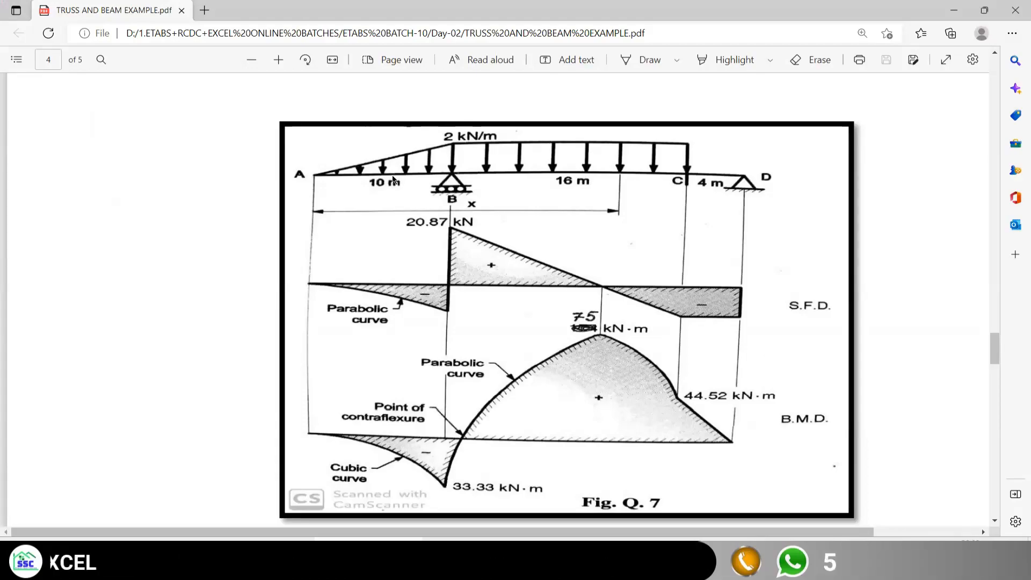
left_click(483, 553)
left_click(497, 553)
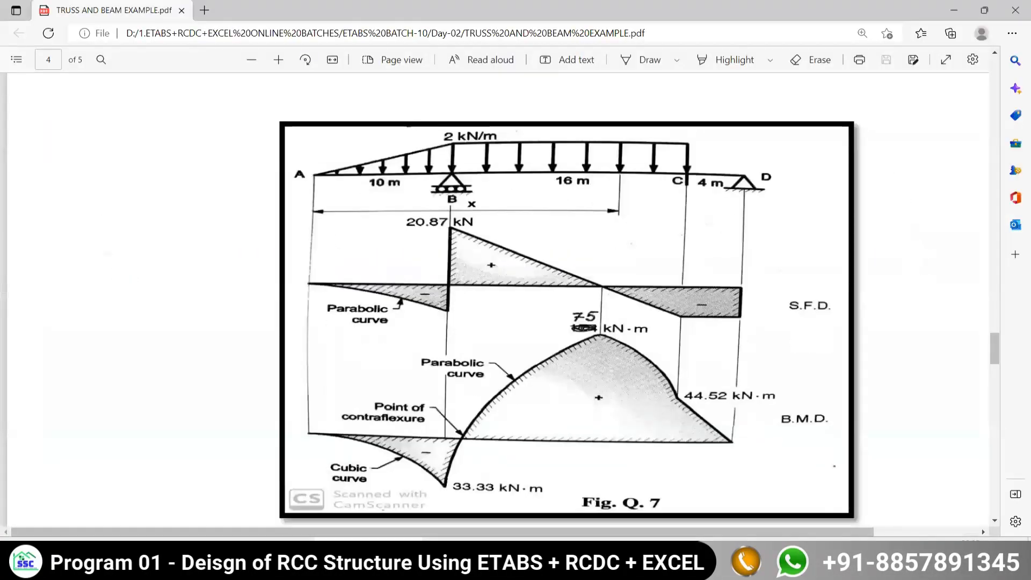
left_click(497, 554)
left_click(497, 553)
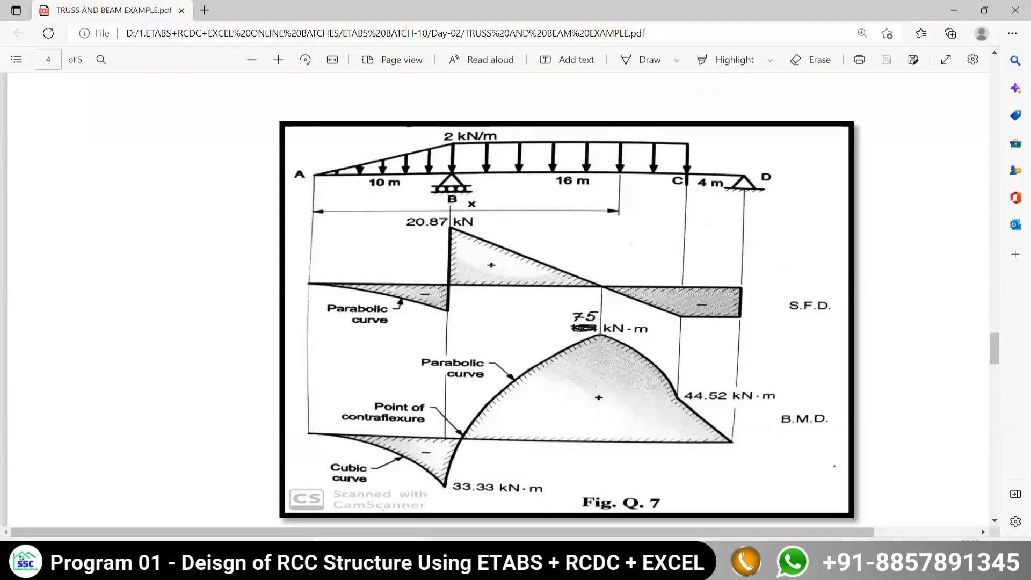
left_click(497, 553)
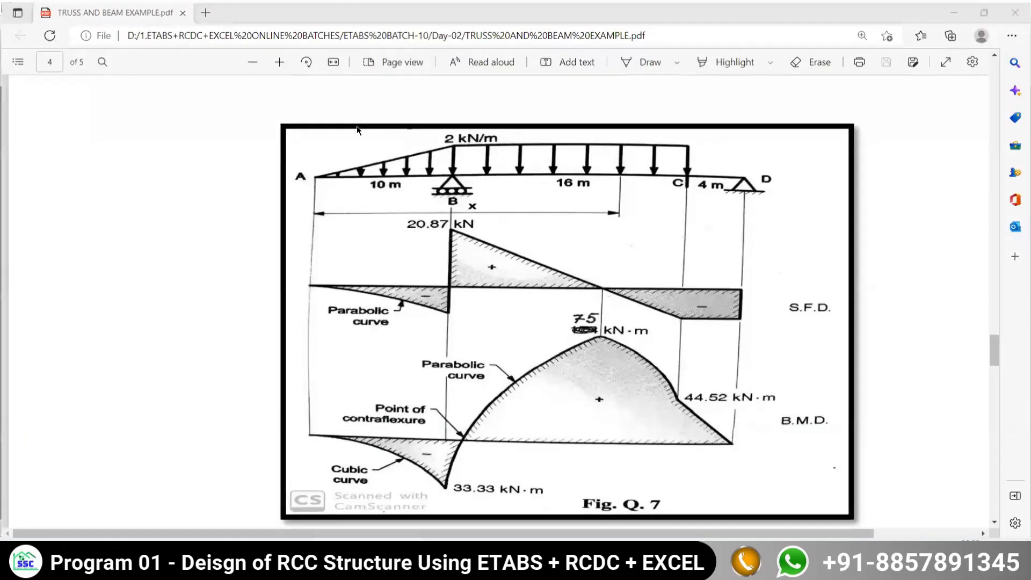
- Open a distributed frame load assignment for the beam member between grids A and B, using the Live load pattern
left_click(231, 254)
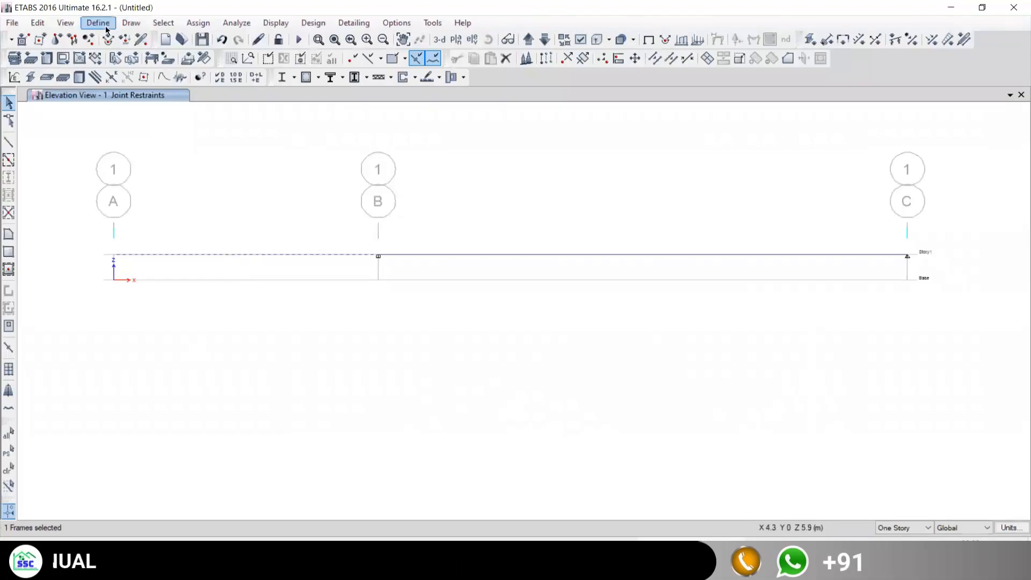
left_click(190, 25)
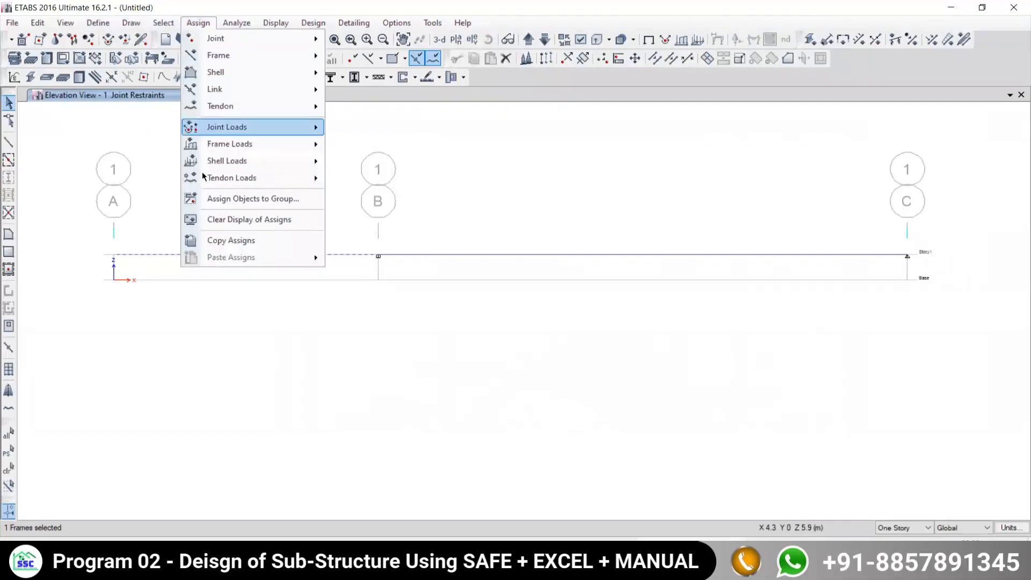
mouse_move(232, 146)
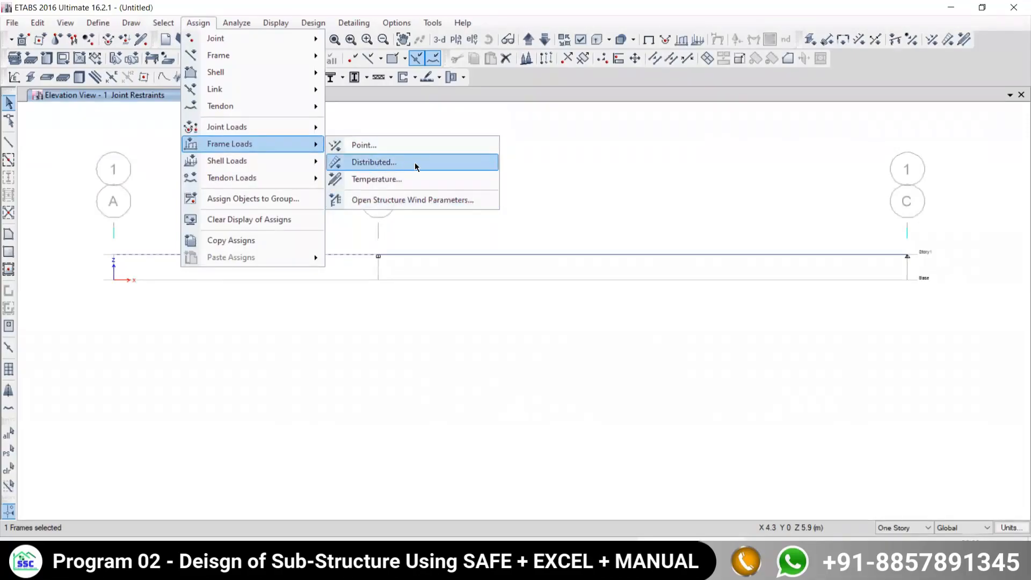
left_click(372, 164)
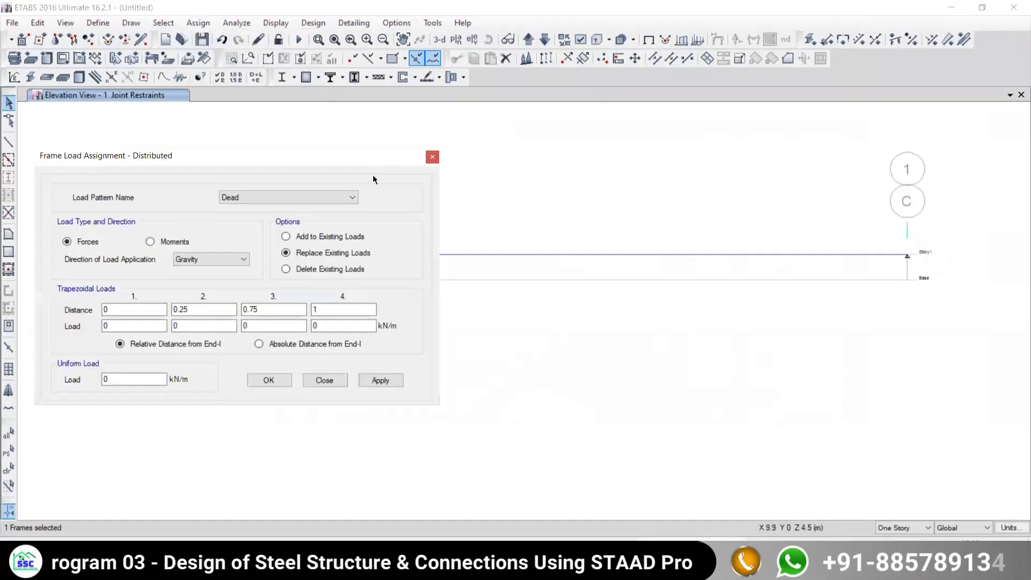
left_click(249, 200)
left_click(242, 217)
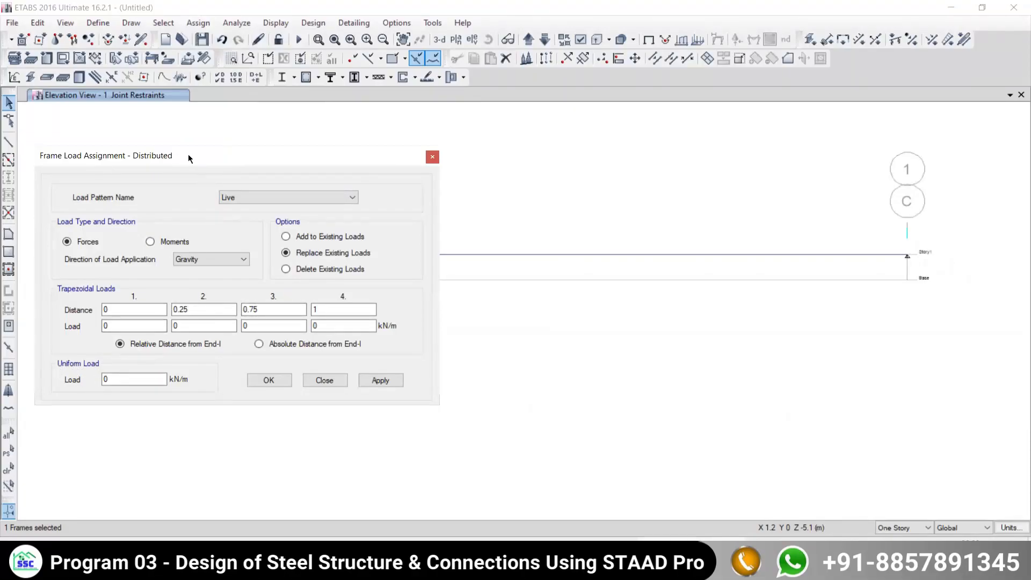
left_click_drag(189, 158, 600, 52)
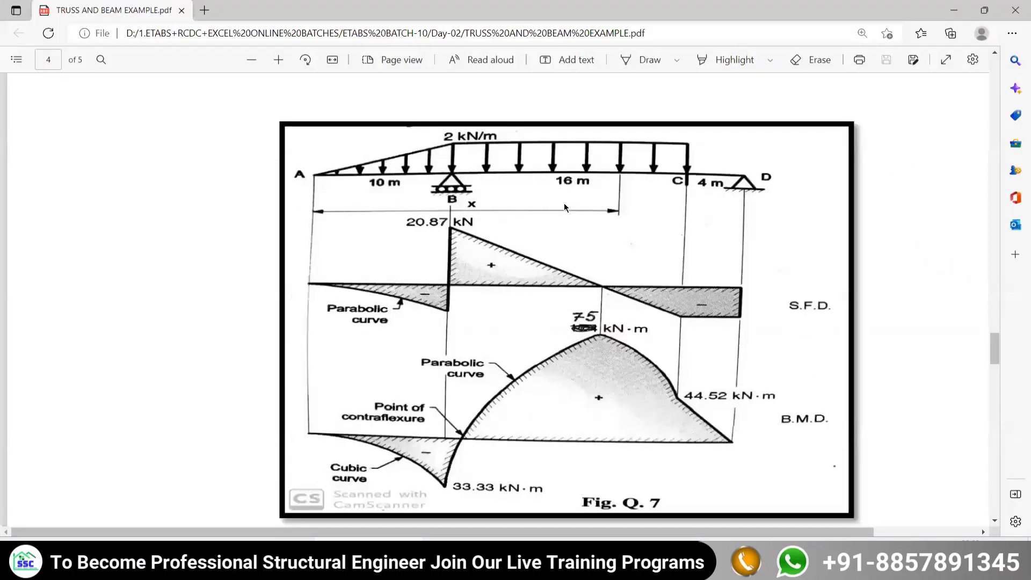
- Check the triangular load on span A–B in Fig. Q. 7 and specify load distances as absolute from End-I
scroll(562, 209, "up", 10)
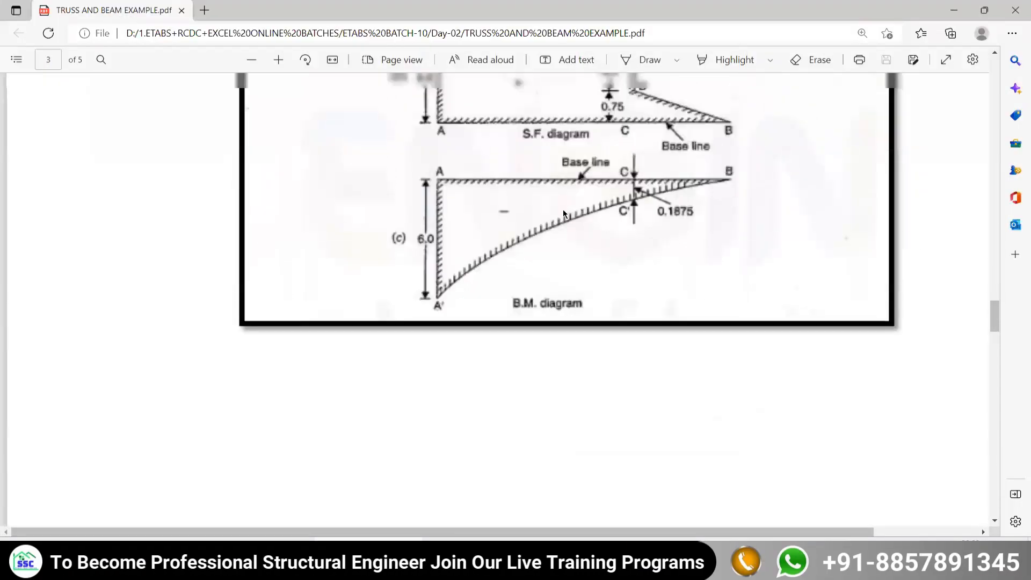
scroll(490, 358, "down", 8)
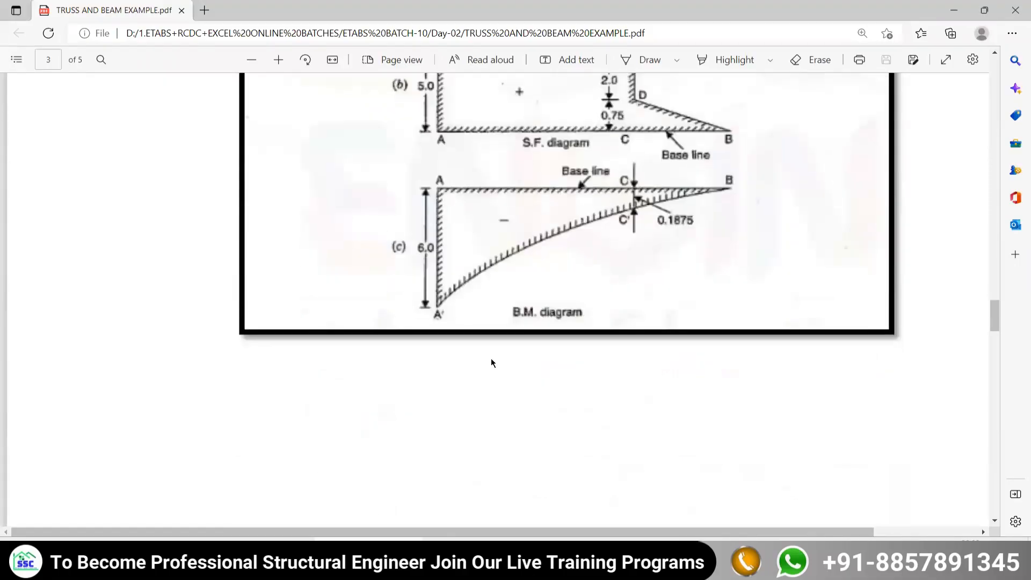
scroll(487, 446, "down", 4)
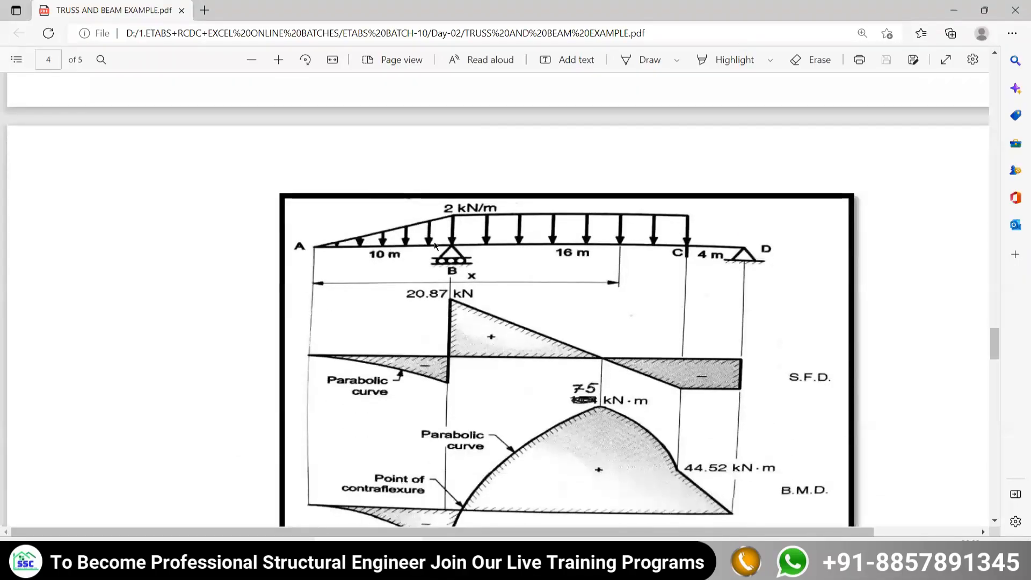
left_click(537, 558)
left_click(226, 255)
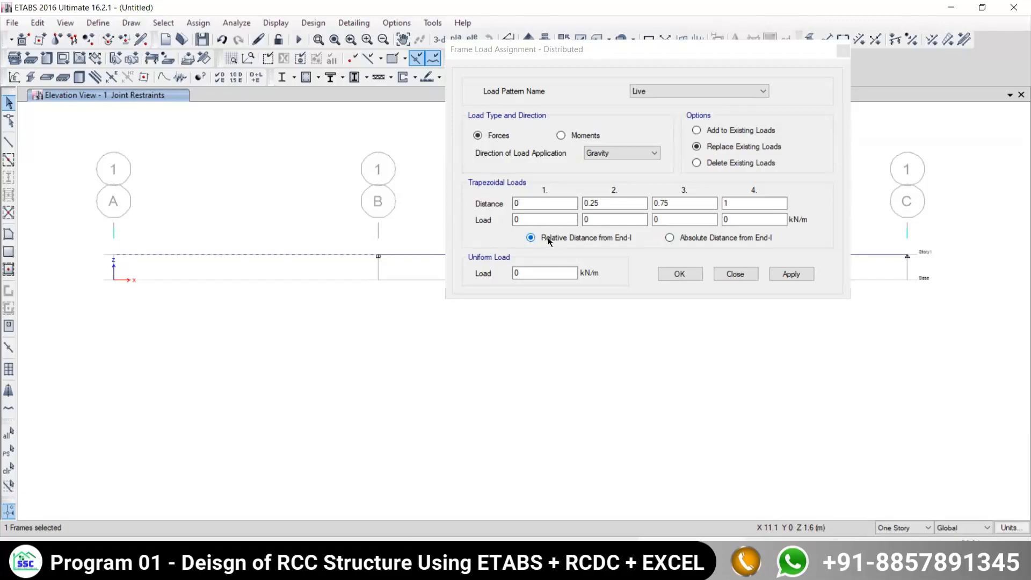
left_click(679, 241)
left_click(669, 238)
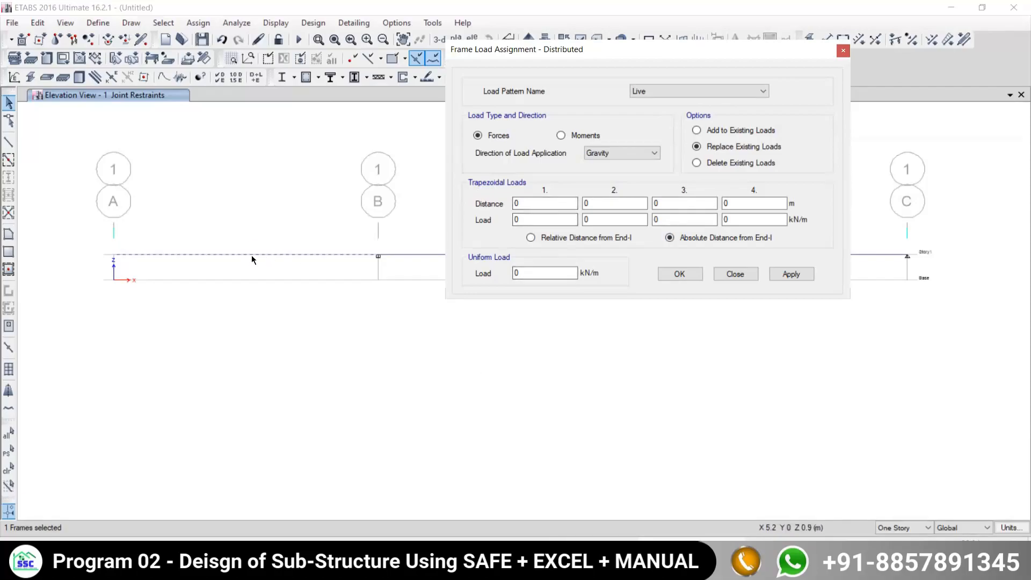
- Apply a triangular live load to member A–B, from 0 kN/m at 0 m to 2 kN/m at 10 m
left_click_drag(76, 228, 78, 188)
left_click(512, 203)
key("Tab")
key("alt+Tab")
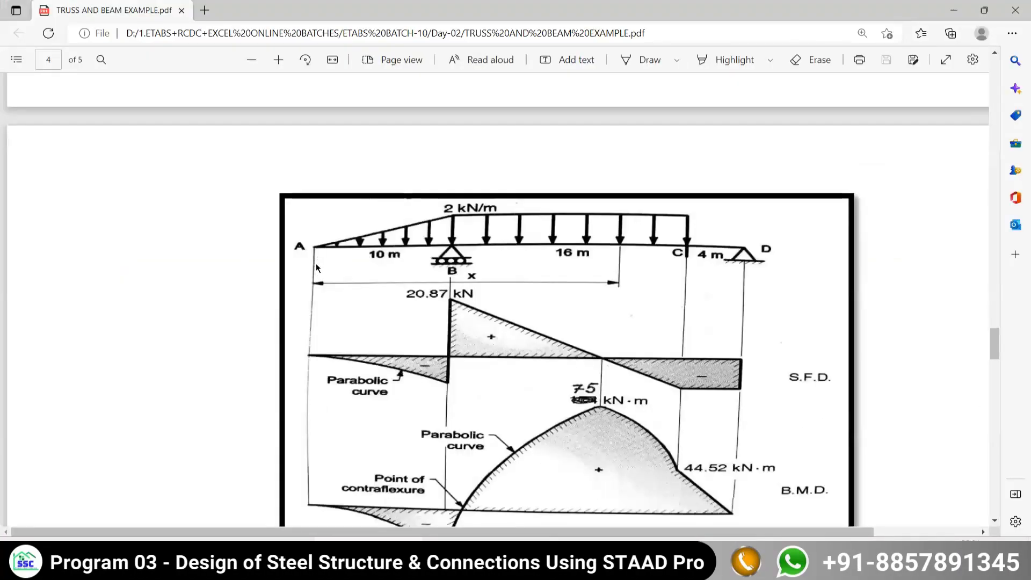
key("alt+Tab")
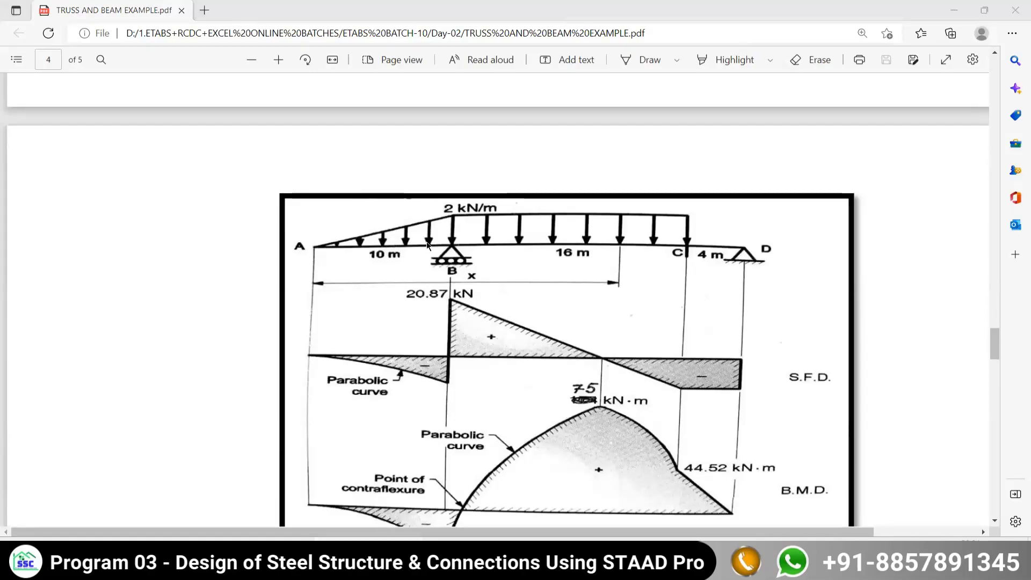
left_click(597, 208)
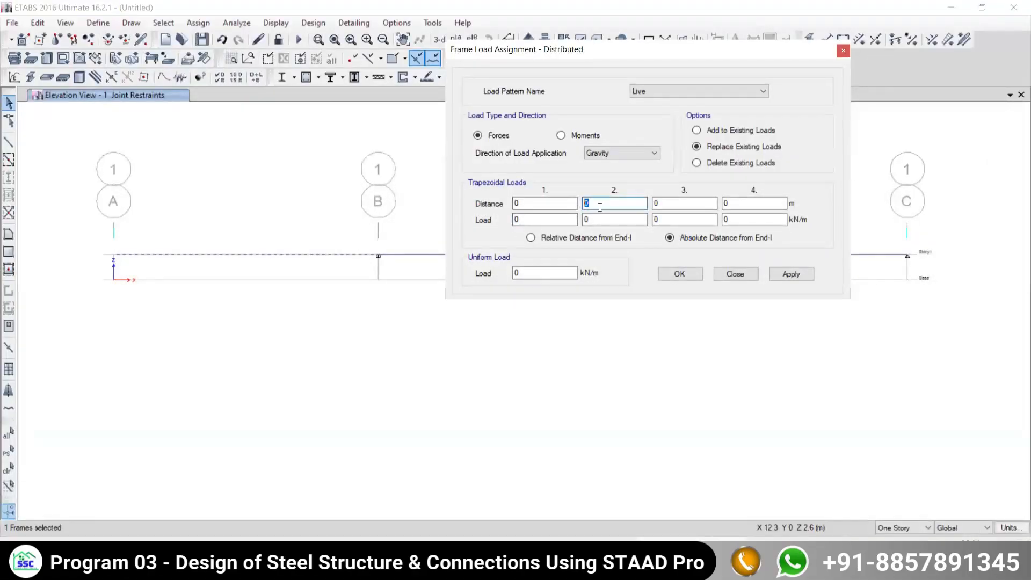
key("alt+Tab")
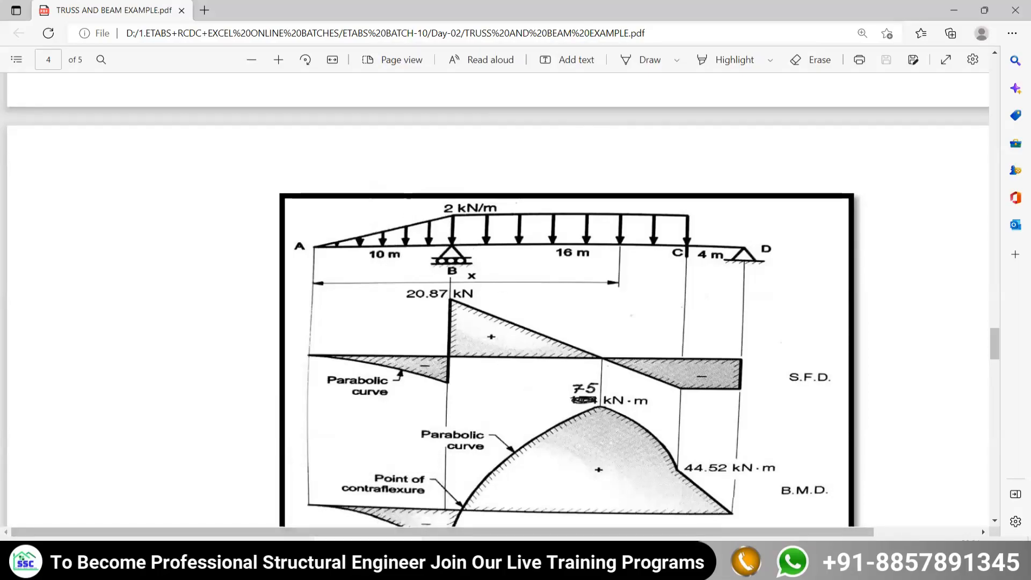
left_click(369, 563)
double_click(596, 205)
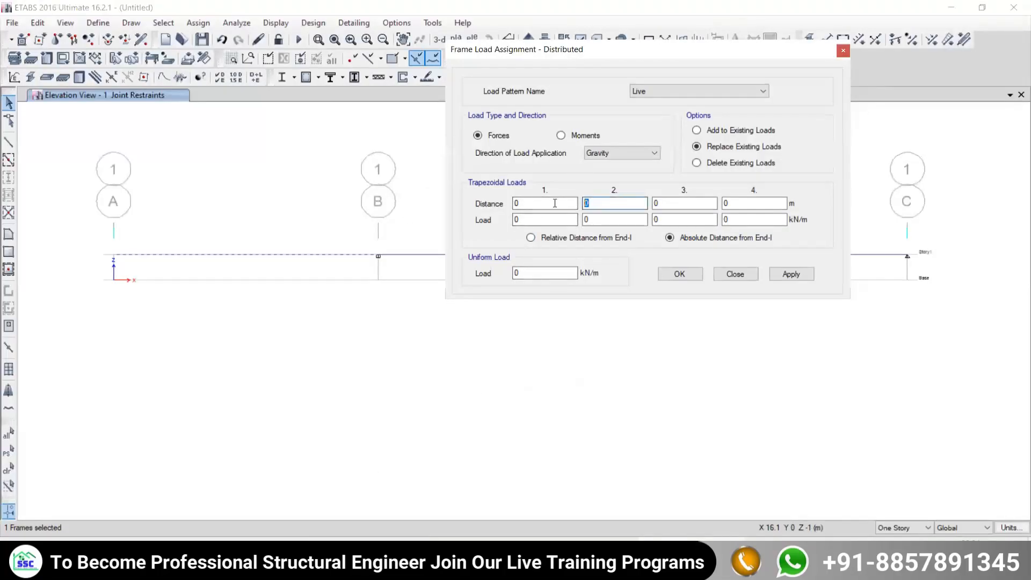
type("10")
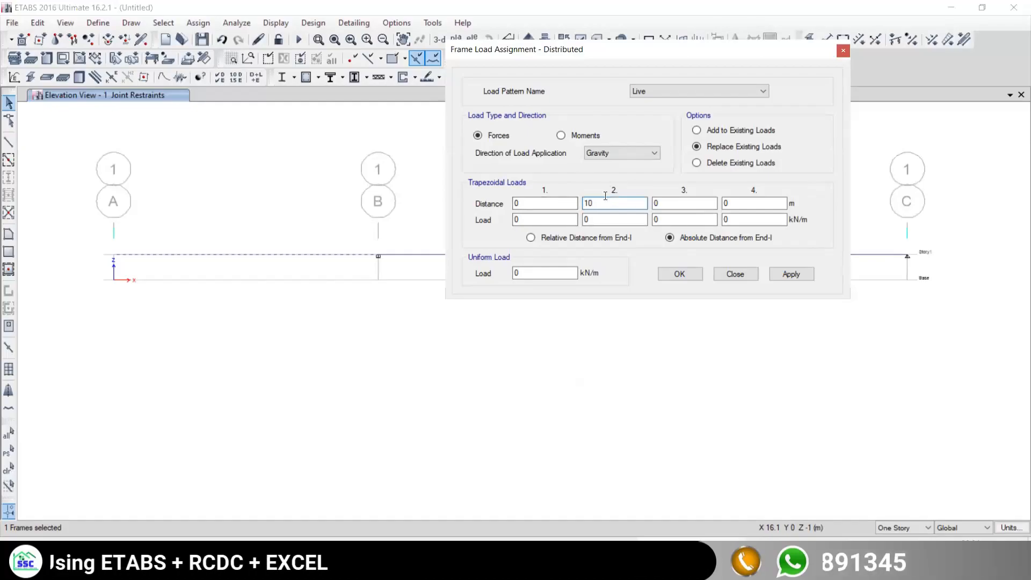
double_click(586, 220)
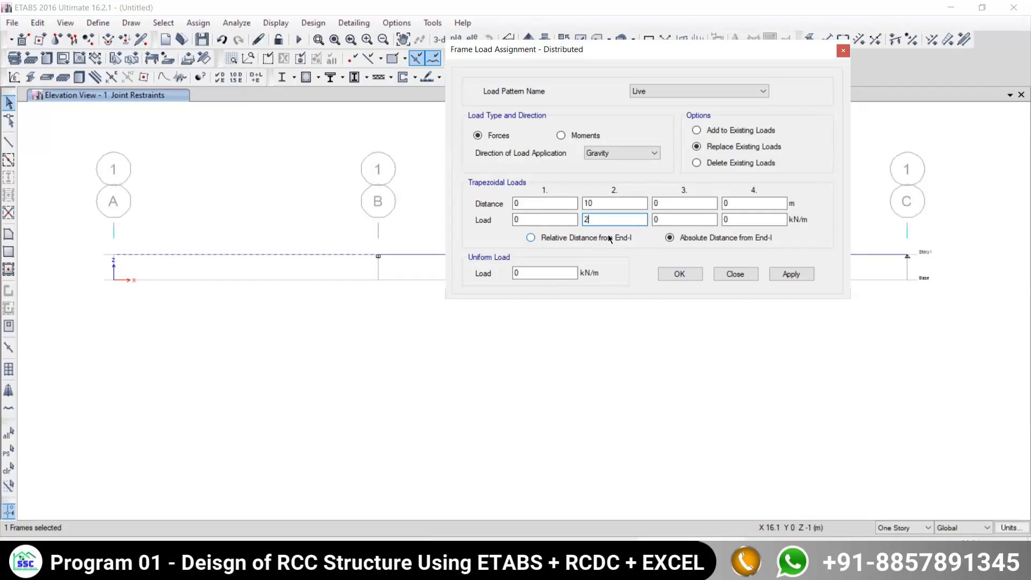
left_click(783, 275)
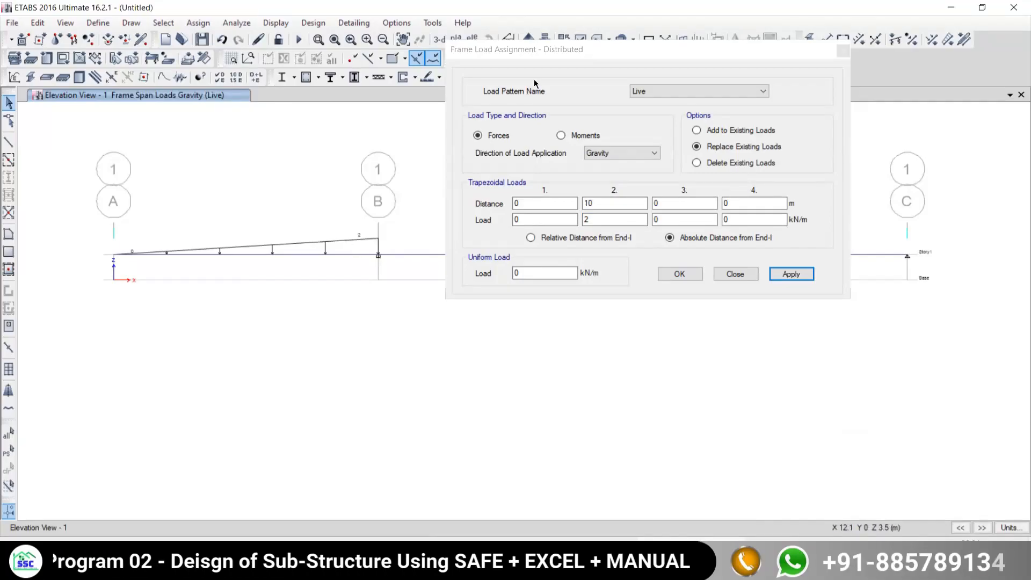
- Select the beam member between grids B and C and check its loading in Fig. Q. 7 of the PDF
left_click_drag(559, 48, 92, 9)
scroll(571, 272, "down", 3)
left_click_drag(688, 262, 642, 334)
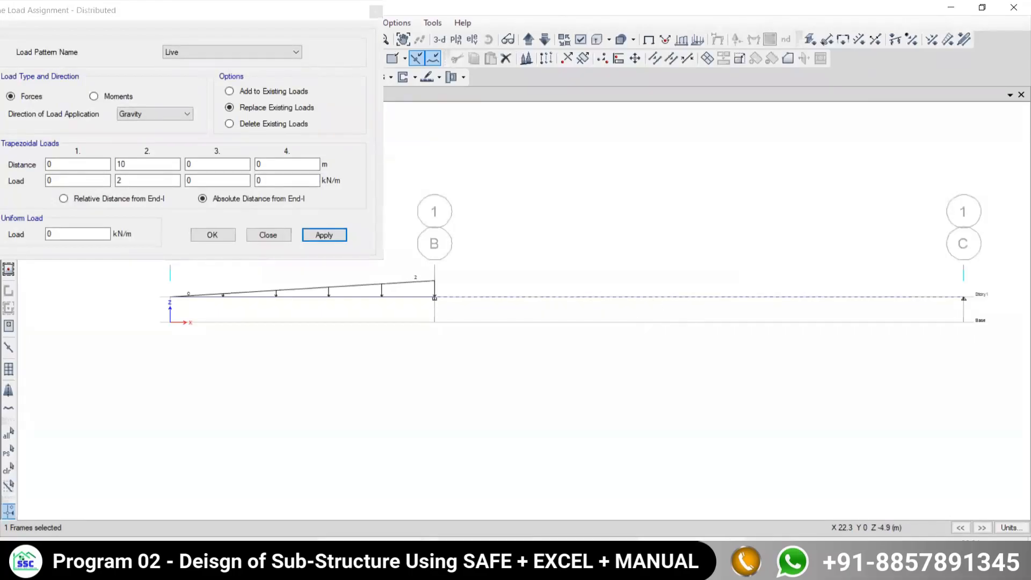
left_click(667, 552)
scroll(651, 272, "down", 4)
scroll(648, 258, "up", 5)
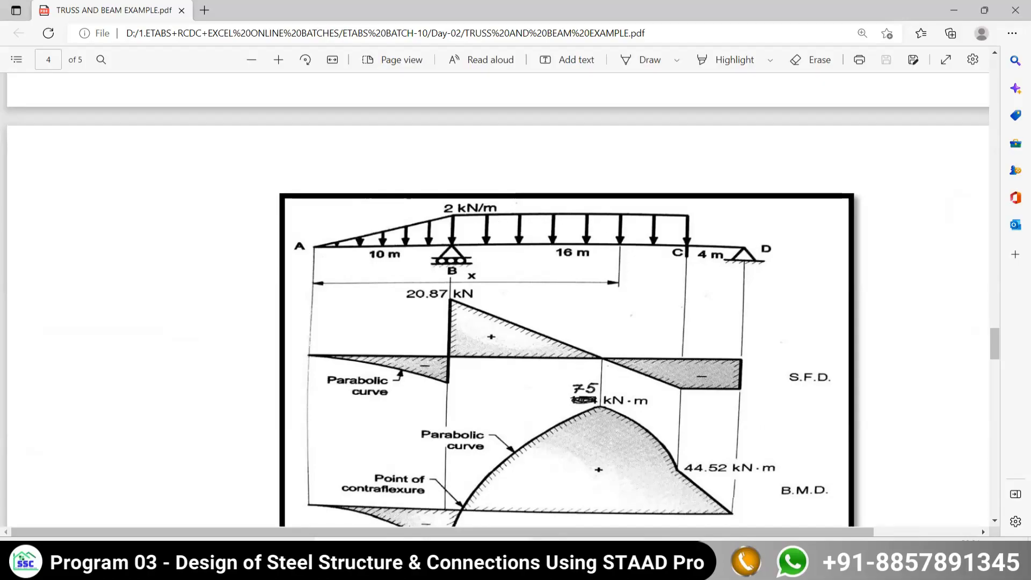
left_click(370, 556)
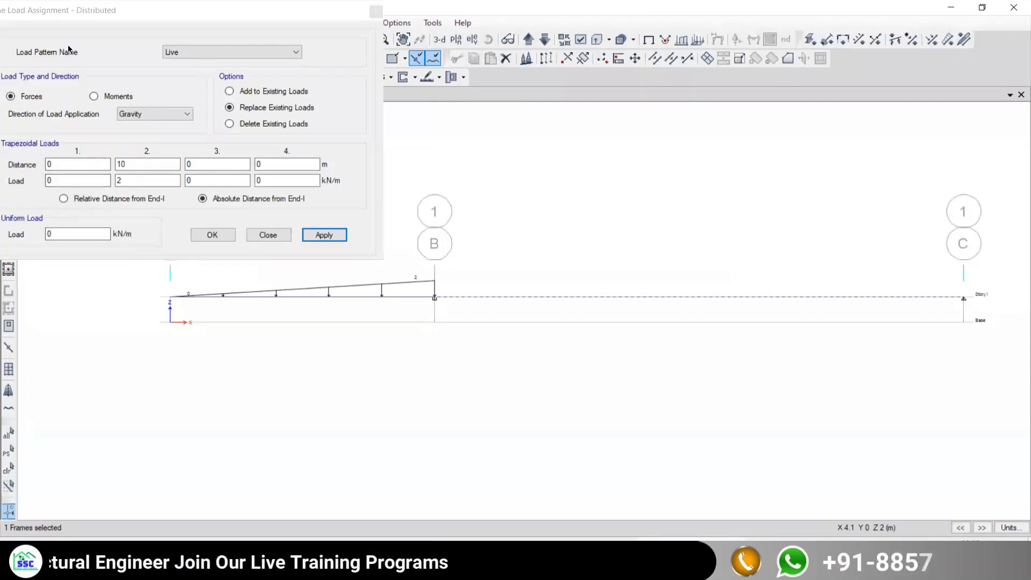
- Compare the trapezoidal and uniform load entries with the partial 2 kN/m loading beyond support B in Fig. Q. 7
left_click(171, 233)
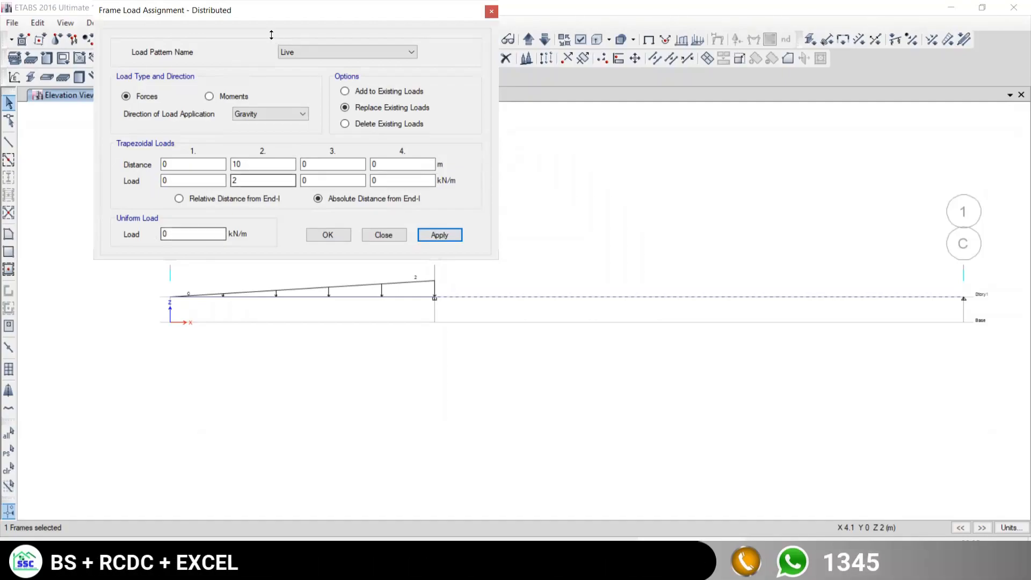
left_click_drag(265, 14, 252, 39)
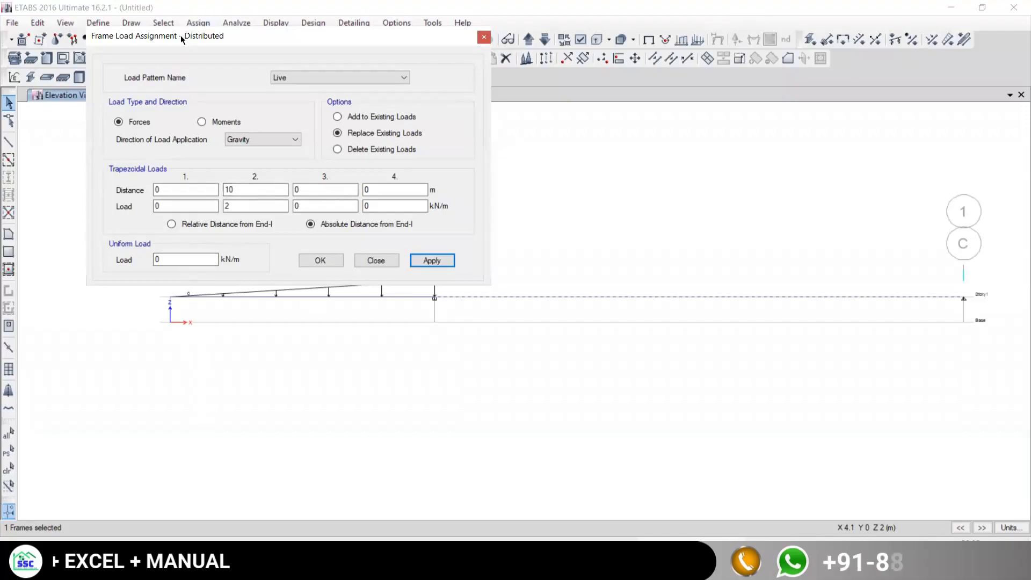
left_click_drag(187, 40, 163, 34)
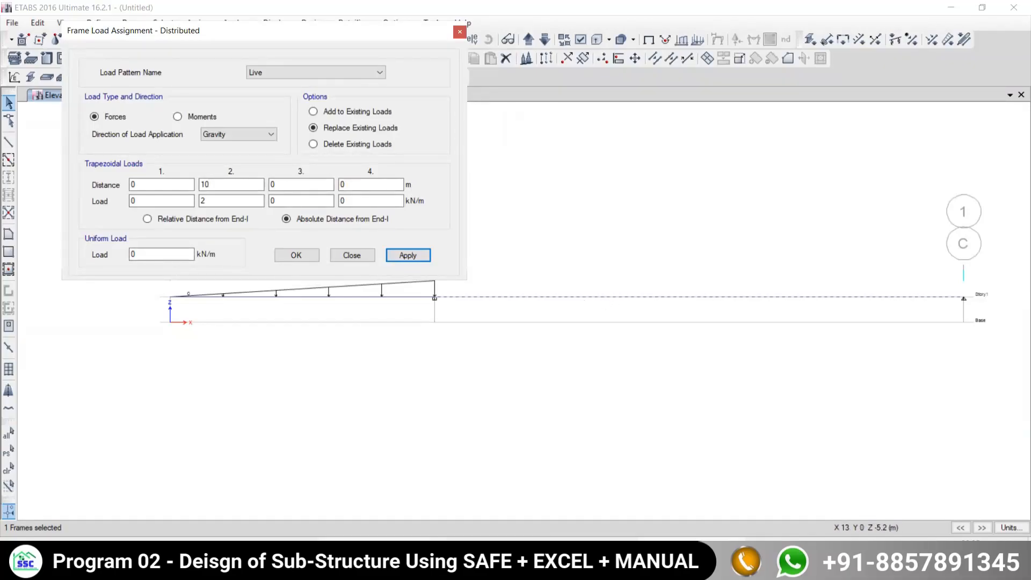
left_click(457, 558)
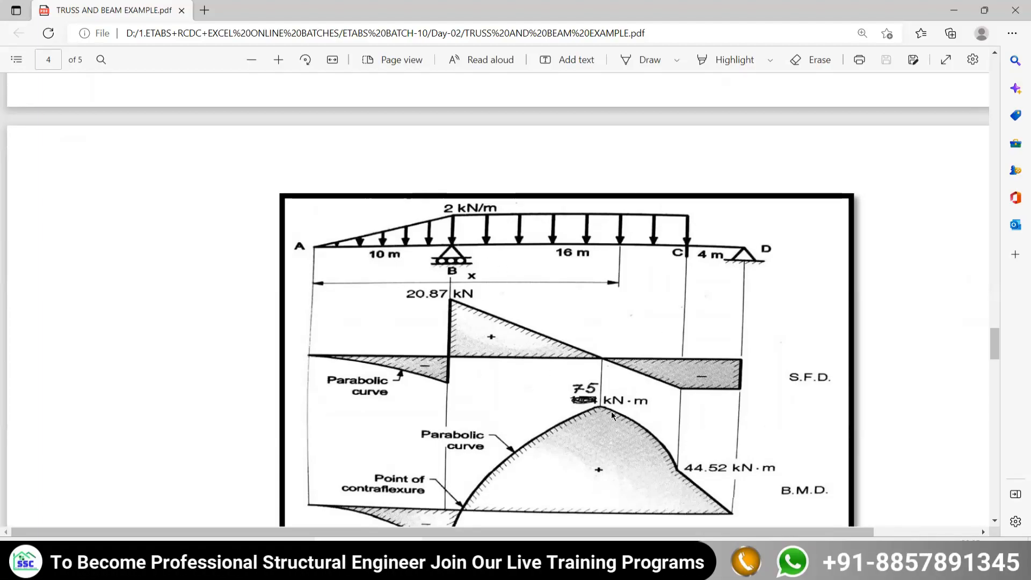
left_click(674, 556)
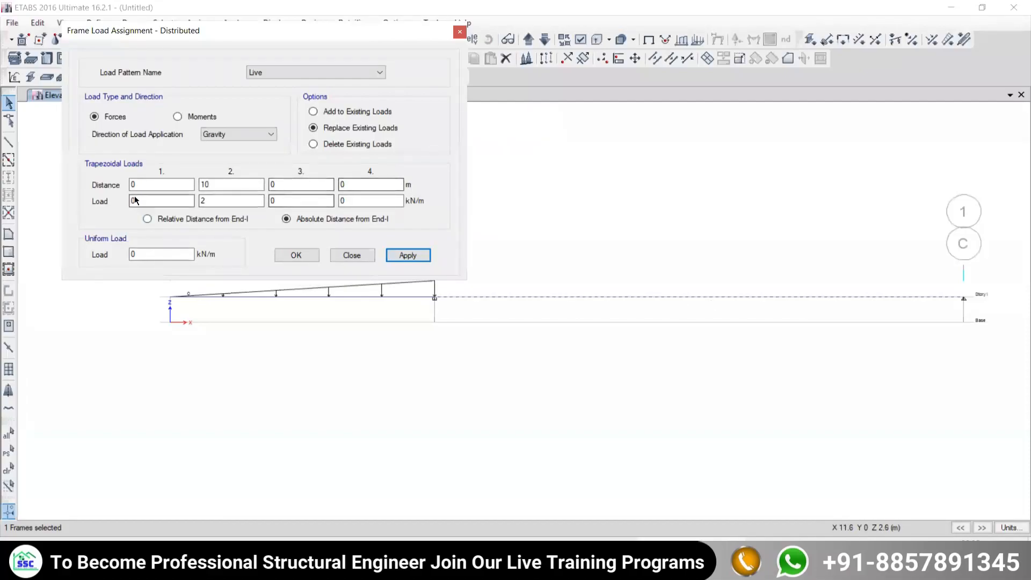
double_click(133, 254)
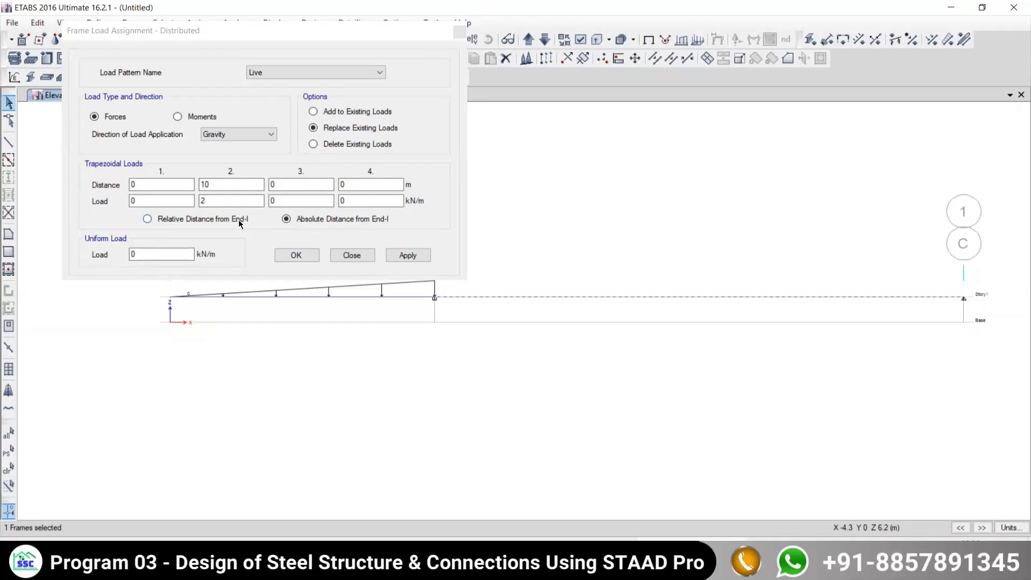
key("alt+Tab")
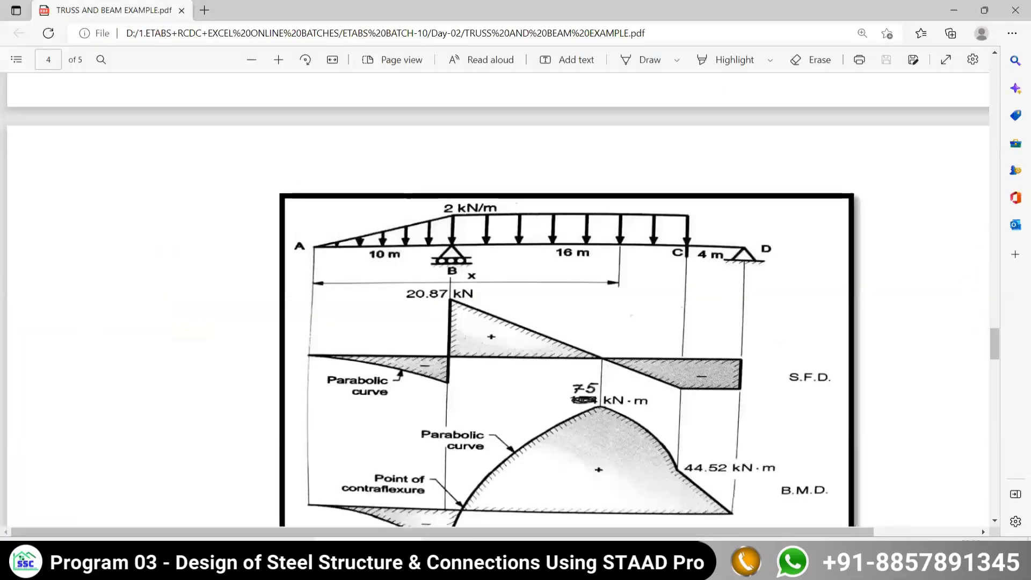
key("alt+Tab")
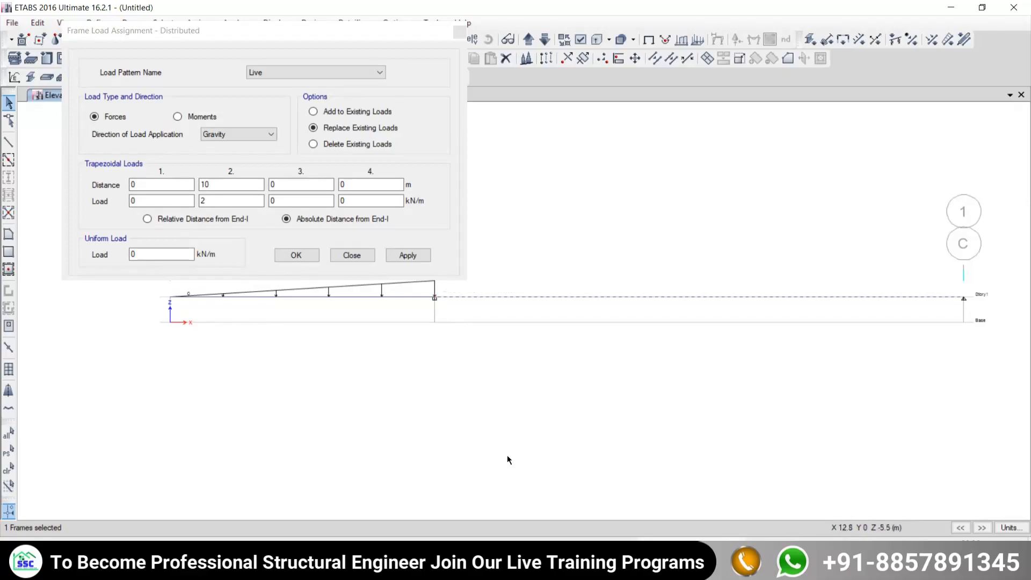
mouse_move(435, 281)
left_mouse_down()
mouse_move(439, 382)
mouse_move(437, 371)
left_mouse_up()
left_click_drag(862, 250, 871, 398)
left_click_drag(698, 362, 803, 390)
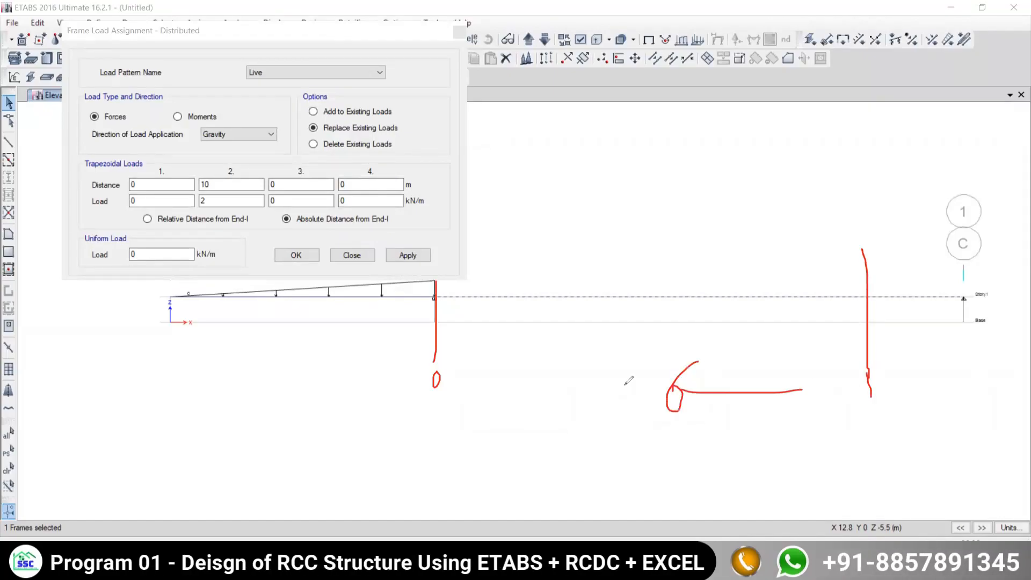
left_click_drag(663, 366, 662, 418)
left_click_drag(469, 395, 651, 395)
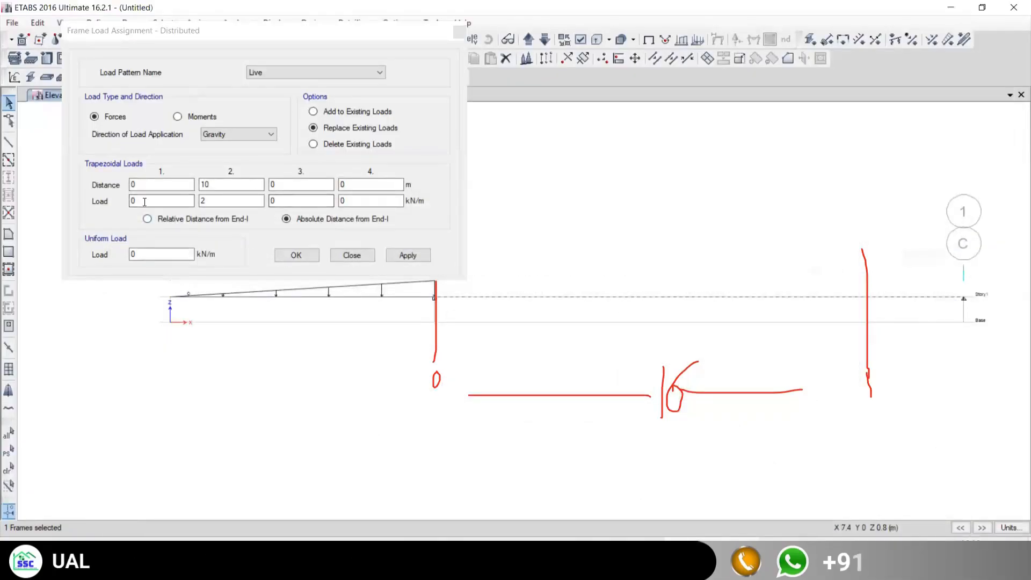
- Apply a constant 2 kN/m live load to member B–C, from 0 m to 16 m along its length
double_click(145, 202)
type("2")
key("Tab")
type("16")
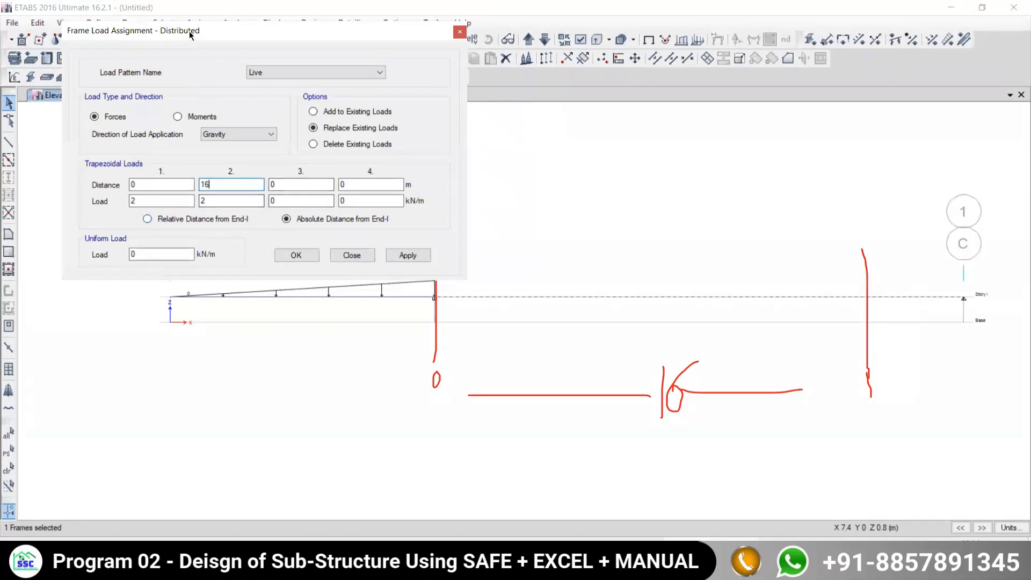
left_click_drag(154, 45, 75, 62)
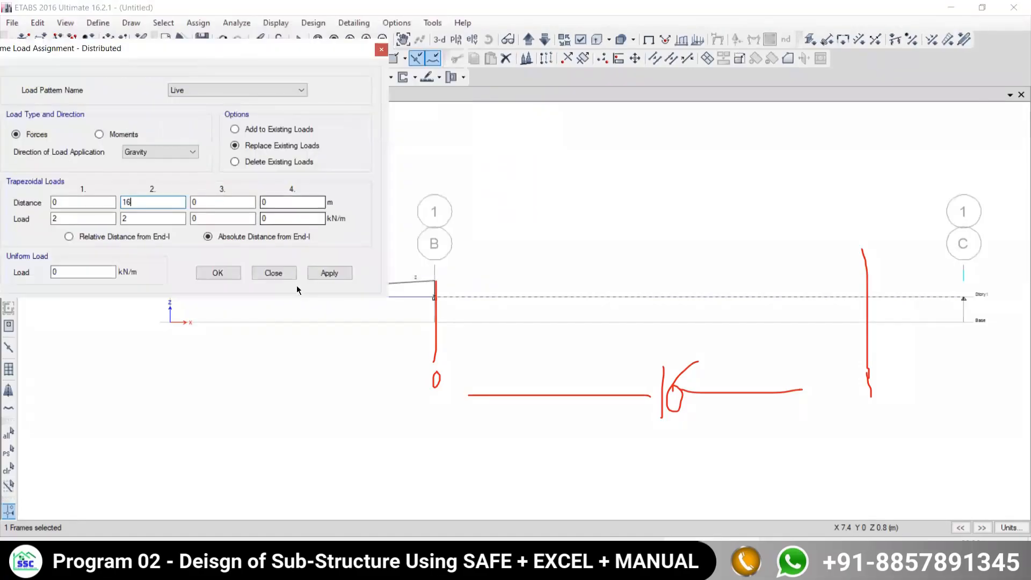
left_click(330, 273)
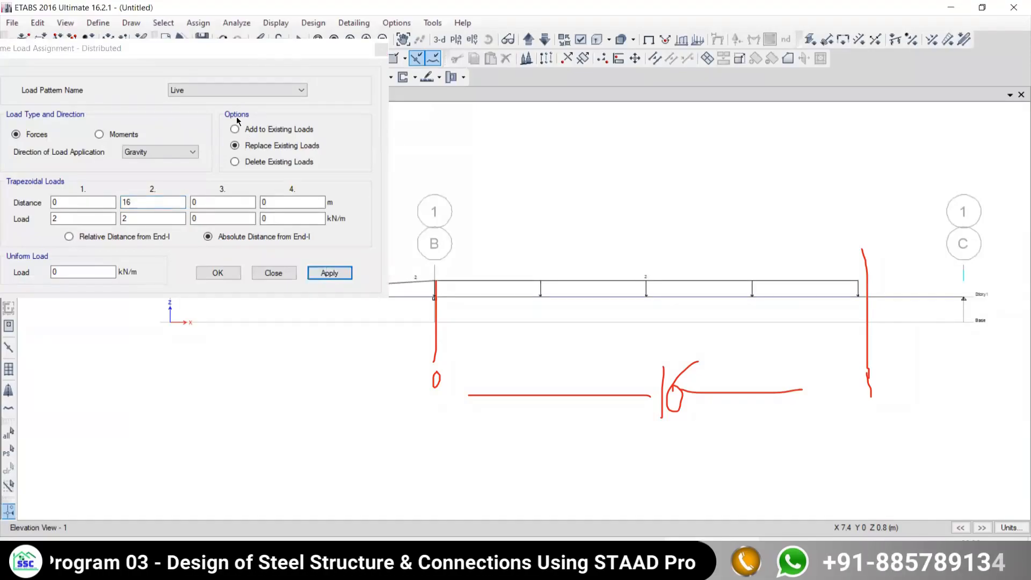
- Close the distributed load assignment and examine the live loads along members A–B and B–C in the elevation
middle_click_drag(600, 326, 847, 340)
middle_click_drag(756, 336, 668, 334)
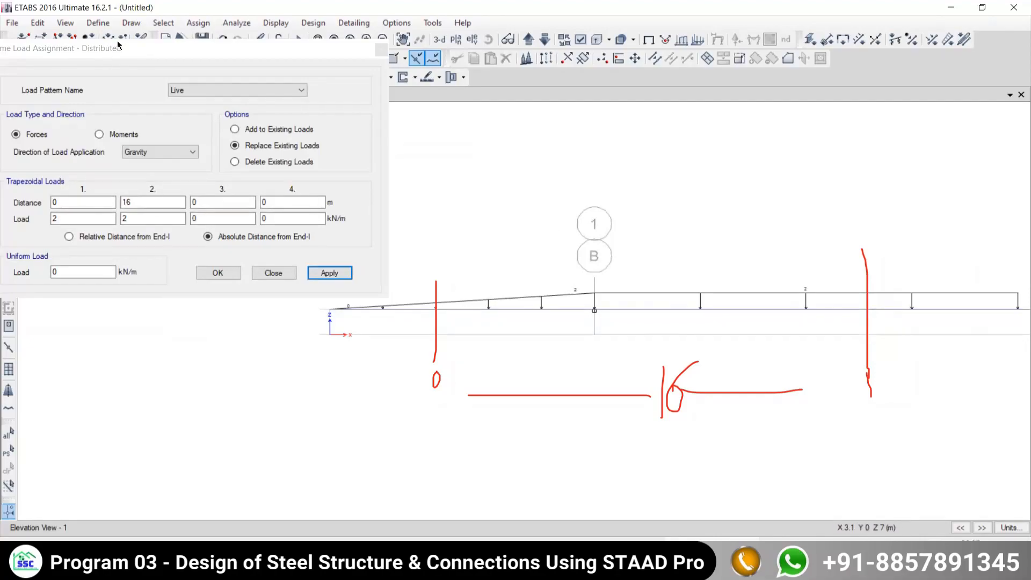
left_click_drag(121, 54, 212, 102)
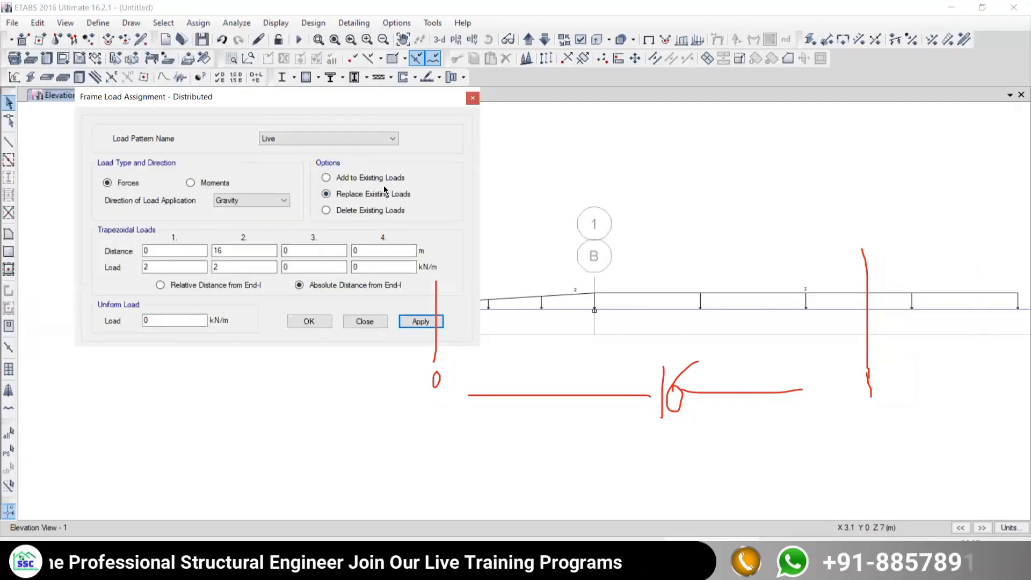
left_click(671, 310)
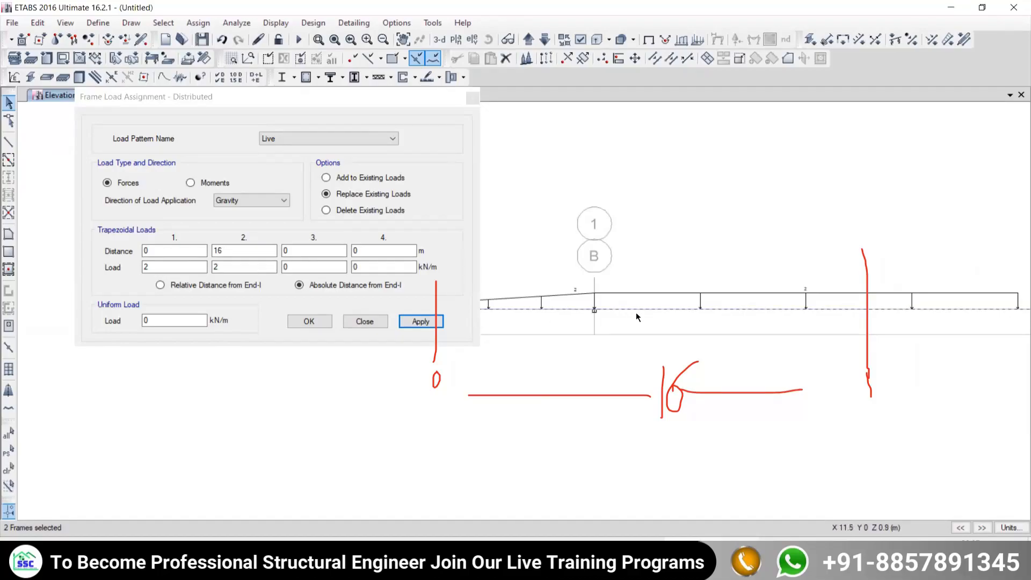
left_click(557, 312)
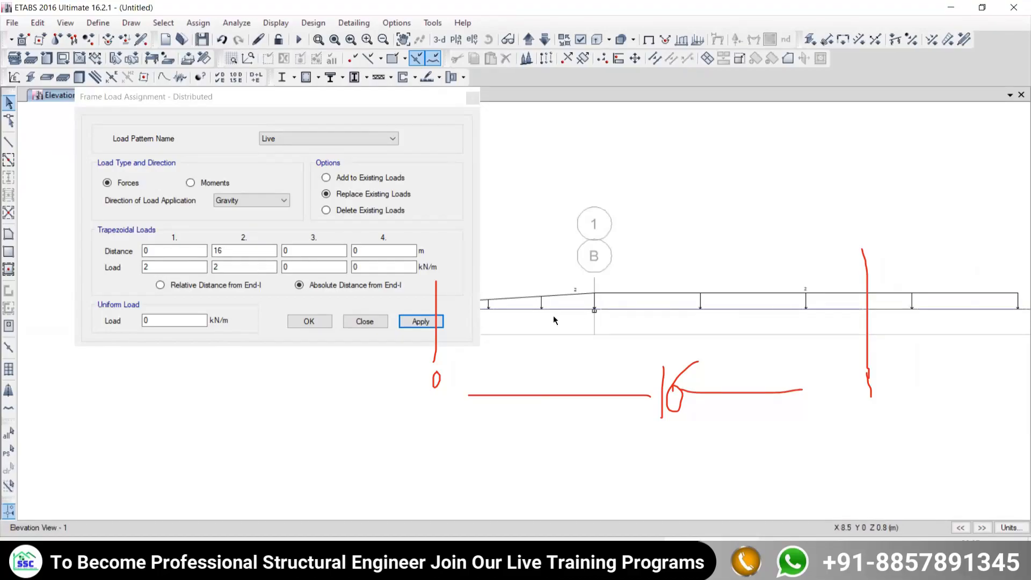
left_click(363, 321)
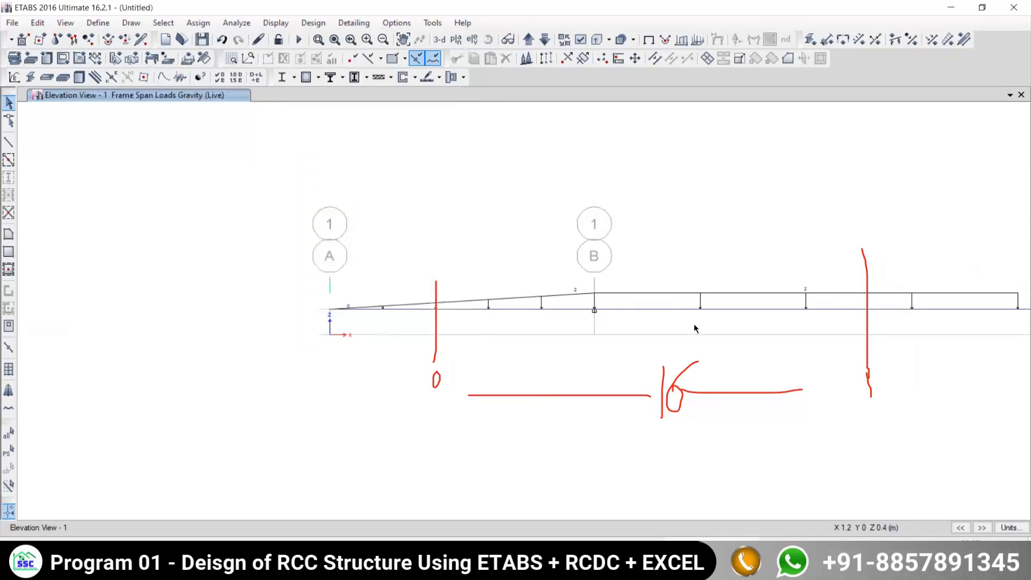
scroll(694, 323, "down", 4)
middle_click_drag(804, 298, 705, 289)
scroll(622, 311, "up", 3)
scroll(590, 311, "down", 3)
scroll(580, 311, "up", 3)
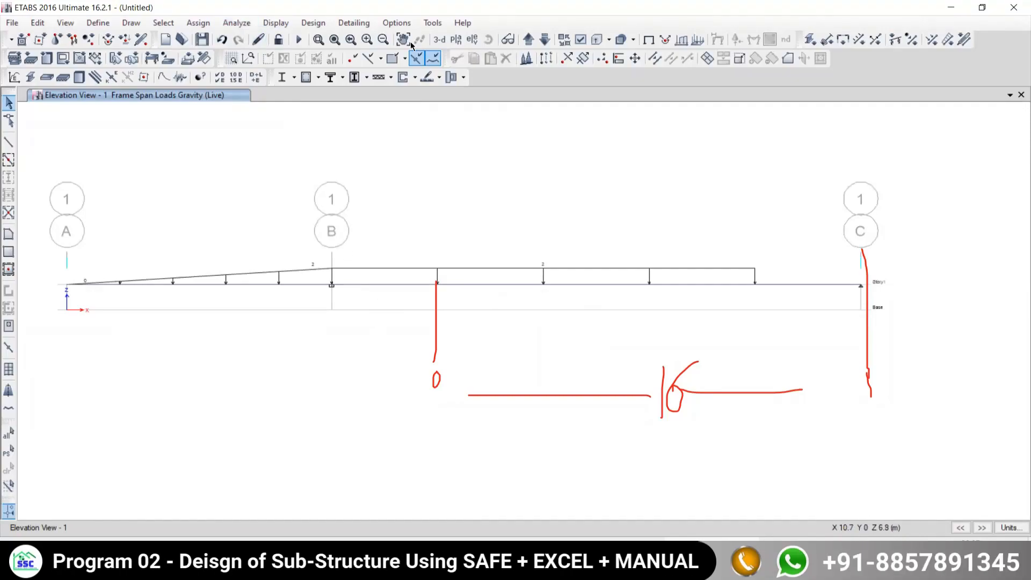
- Run a model check with all checks and fixes selected and a 1 mm length tolerance
left_click(232, 24)
left_click(250, 37)
left_click(481, 435)
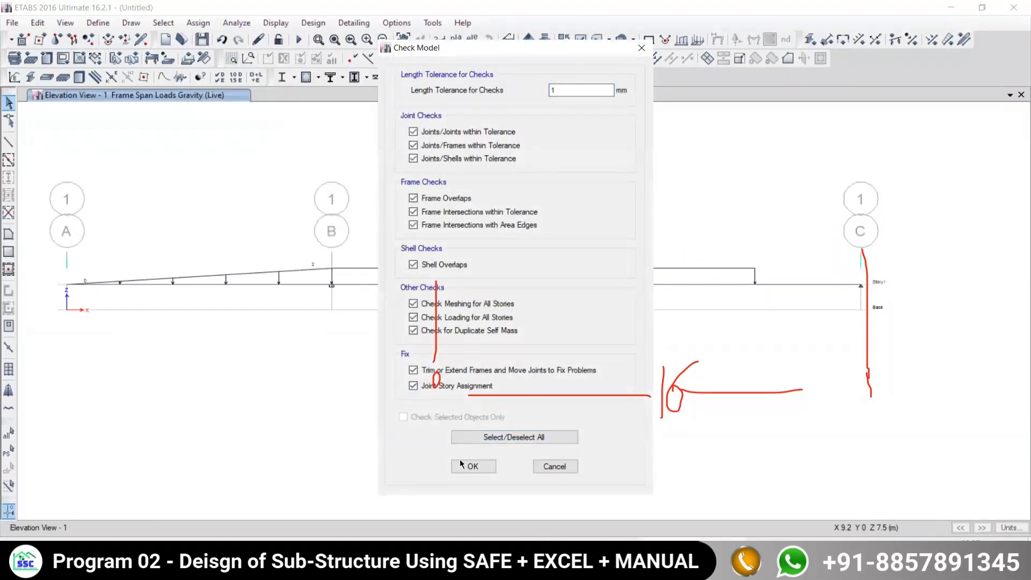
left_click(461, 465)
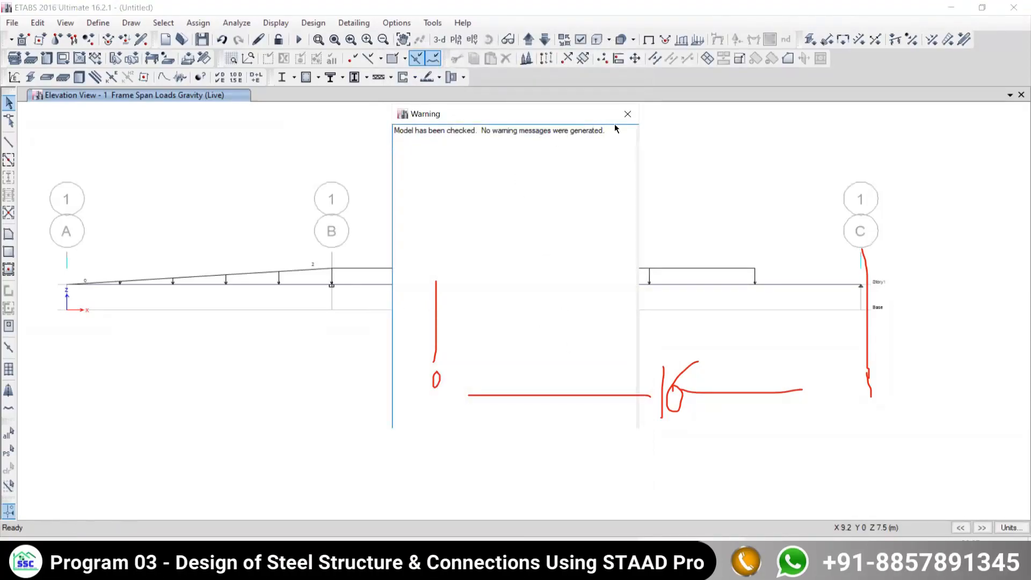
left_click(627, 114)
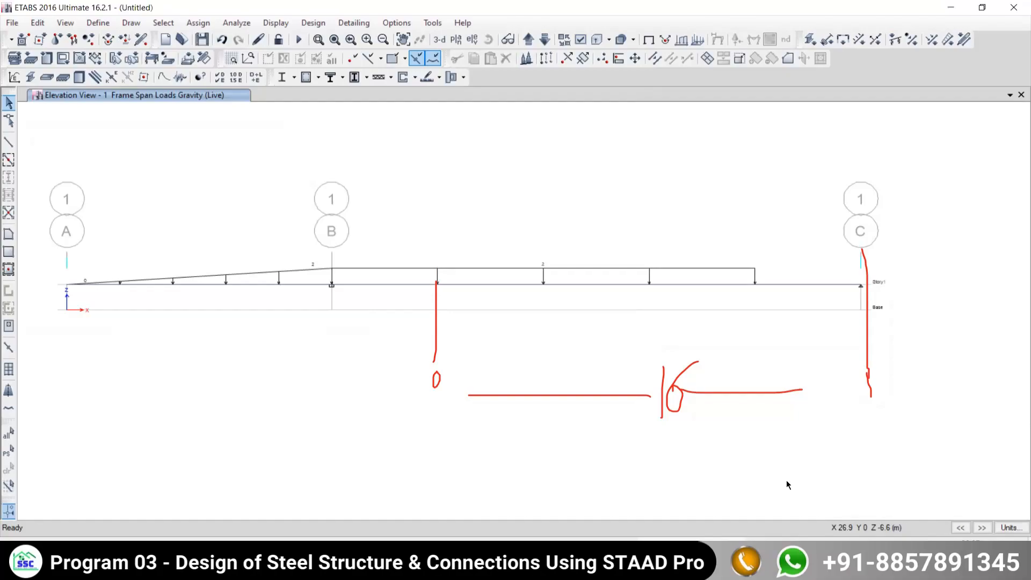
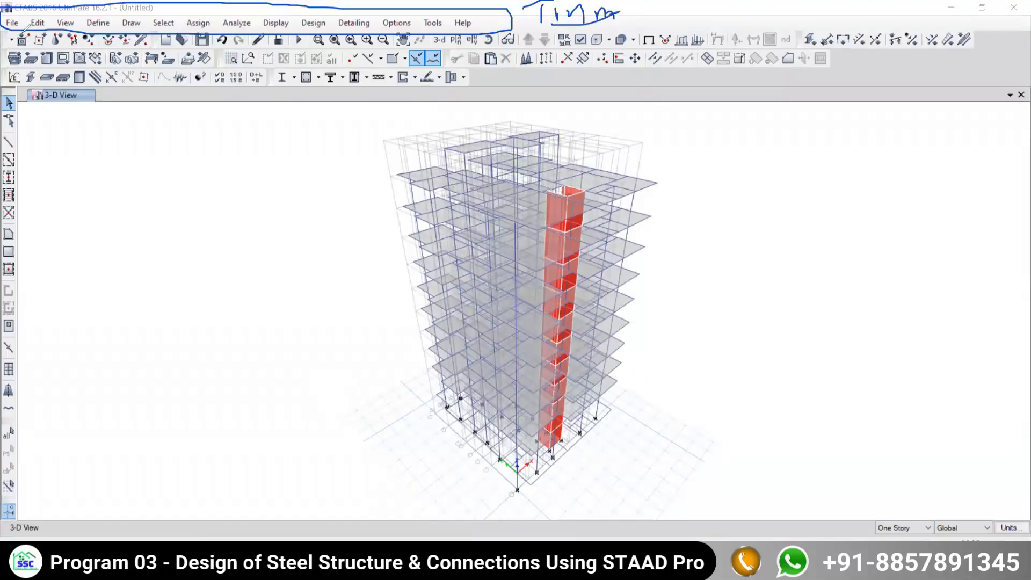
mouse_move(9, 35)
left_mouse_down()
mouse_move(5, 71)
mouse_move(281, 82)
left_mouse_up()
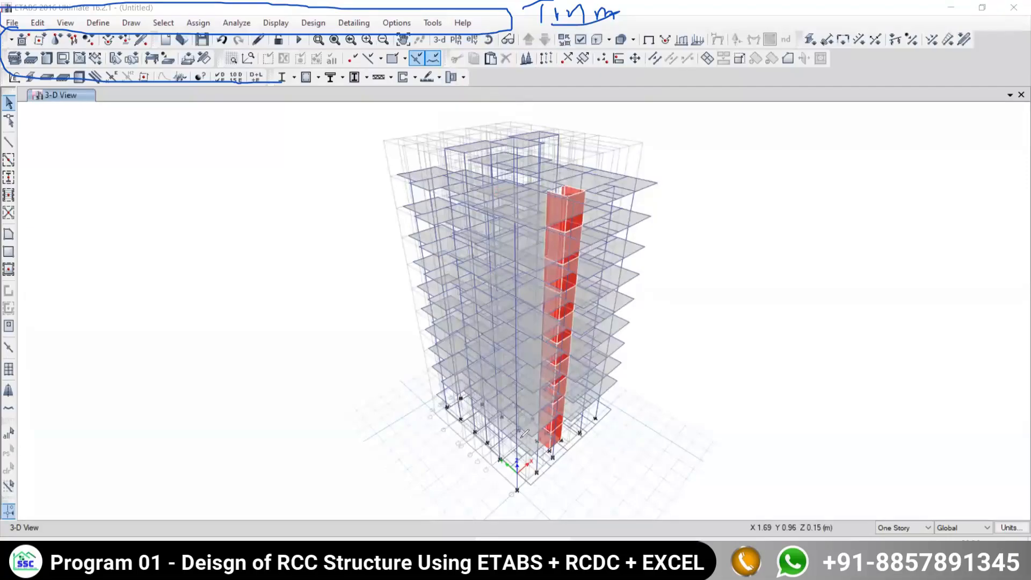
key("Escape")
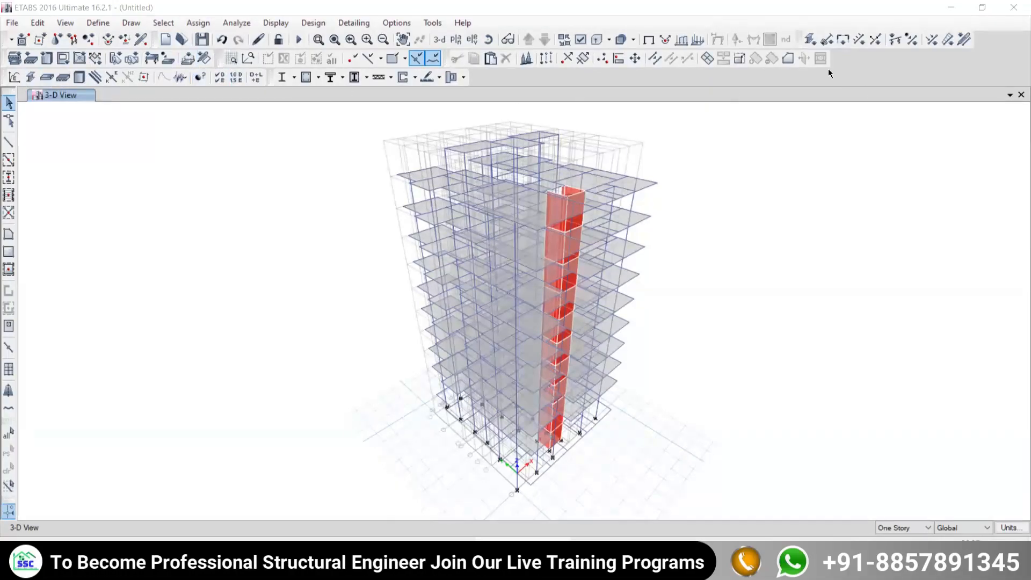
left_click(944, 43)
left_click(472, 98)
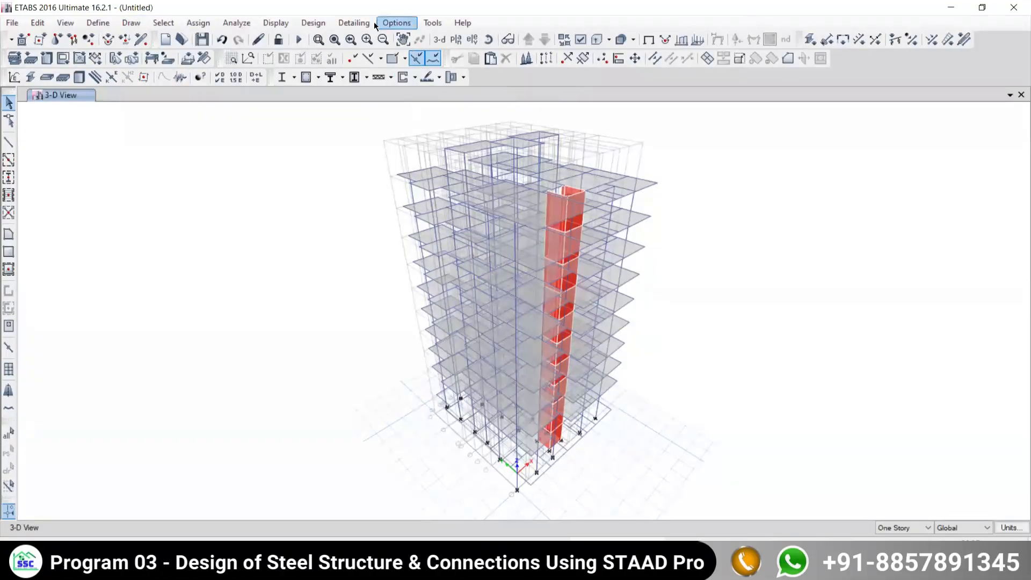
- Hide every toolbar except Draw through the toolbar customization
left_click(395, 23)
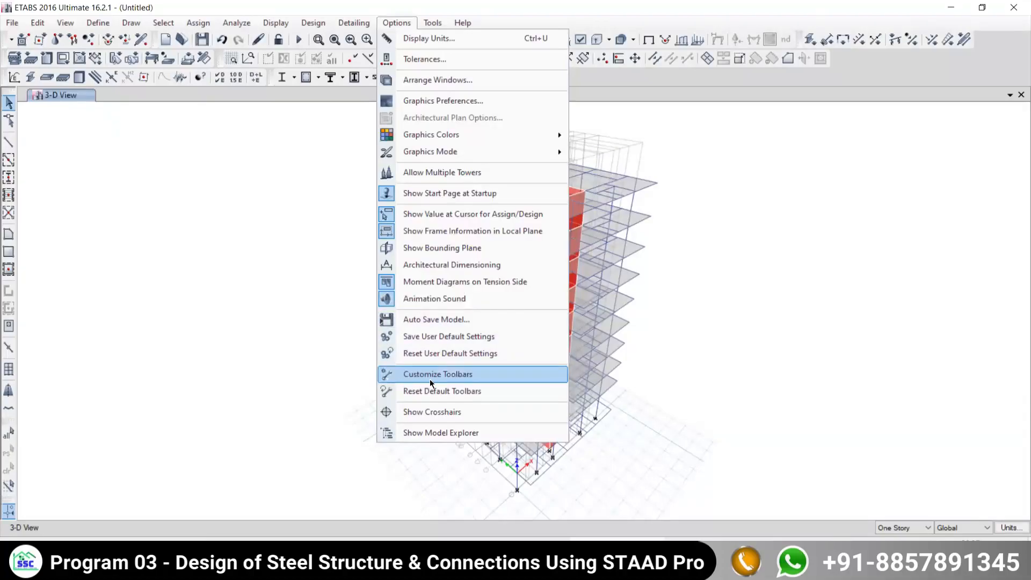
left_click(447, 375)
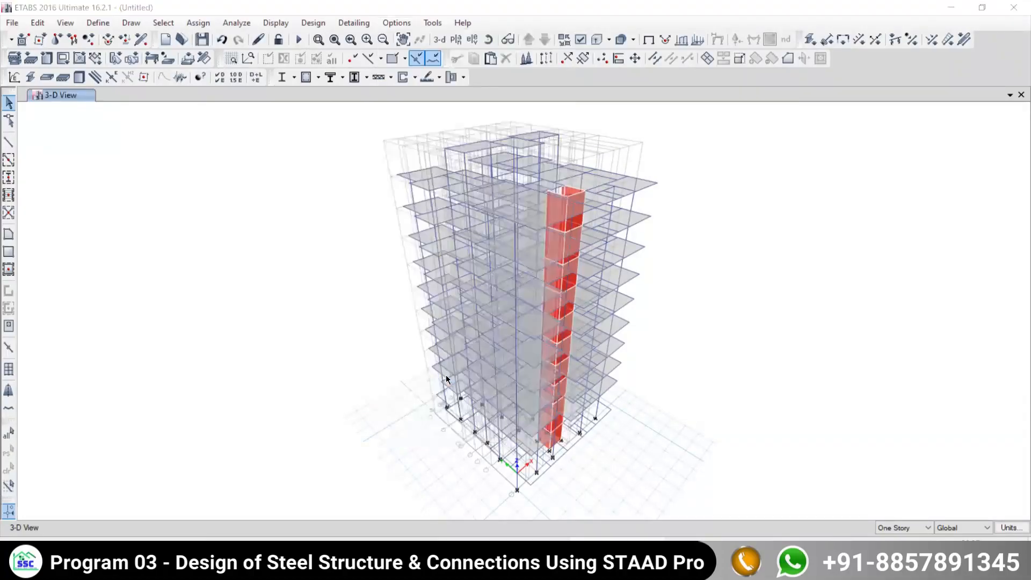
left_click(334, 206)
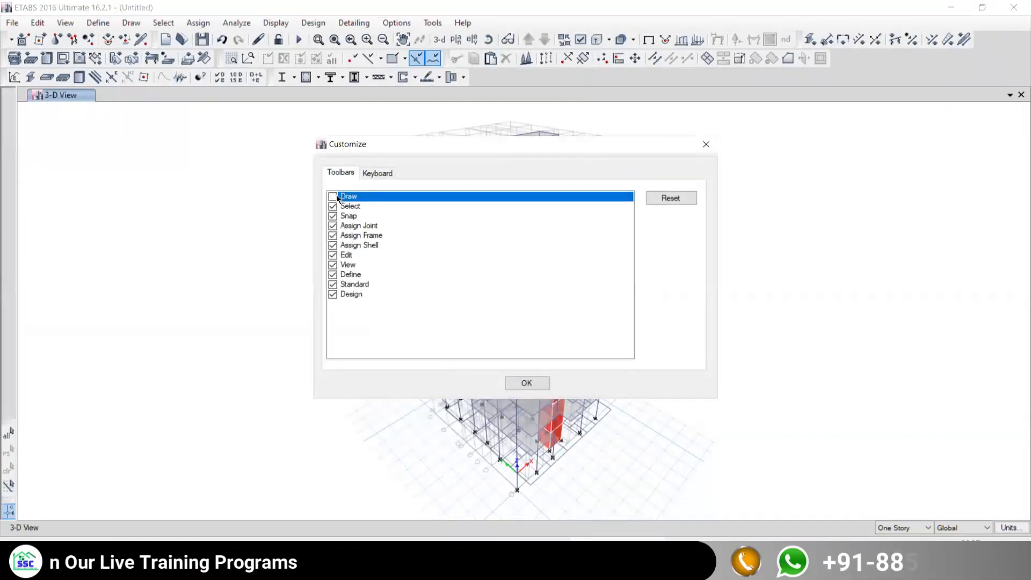
left_click(333, 216)
left_click(335, 226)
left_click(334, 236)
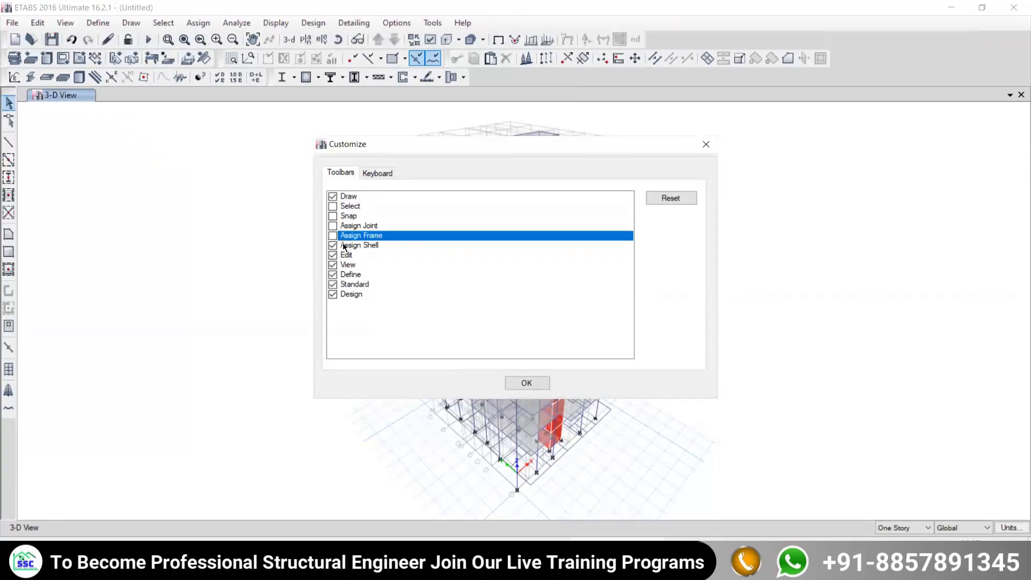
left_click(334, 245)
left_click(334, 255)
left_click(334, 264)
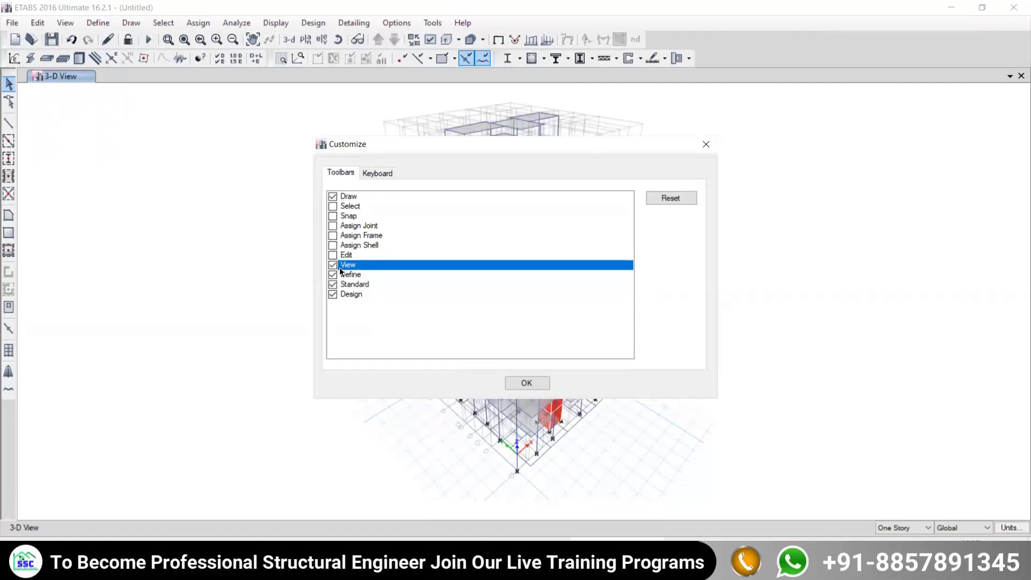
left_click(342, 274)
left_click(344, 285)
left_click(337, 291)
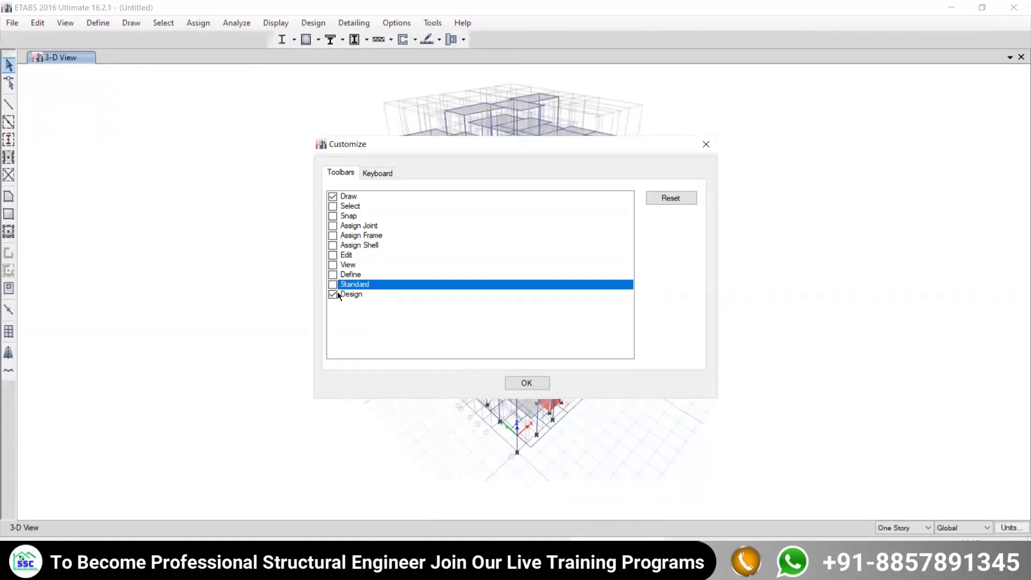
left_click(515, 382)
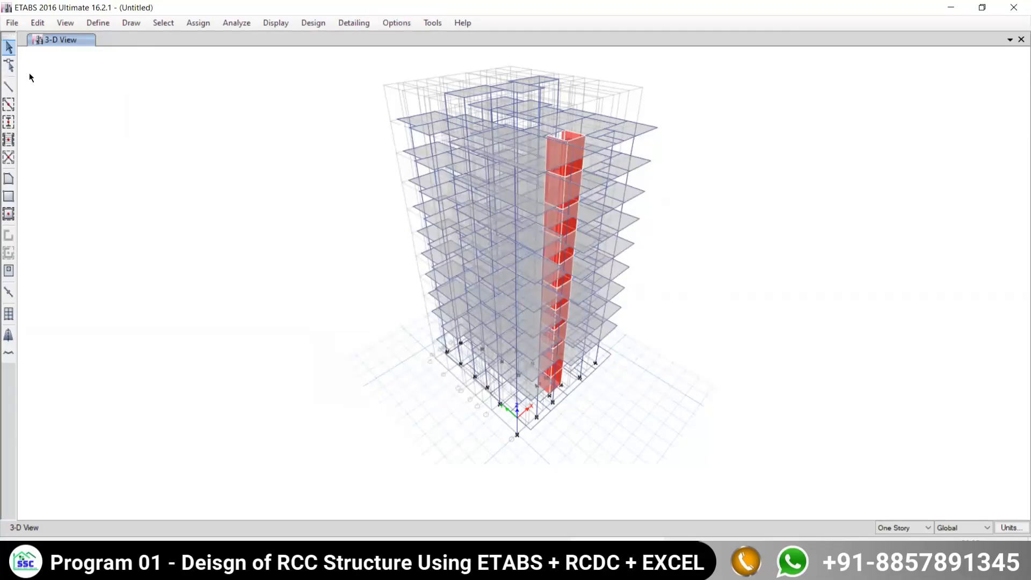
- Display the Select, Snap, Assign Joint, Assign Frame, Assign Shell, Edit, View, Define, Standard and Design toolbars again
left_click(396, 23)
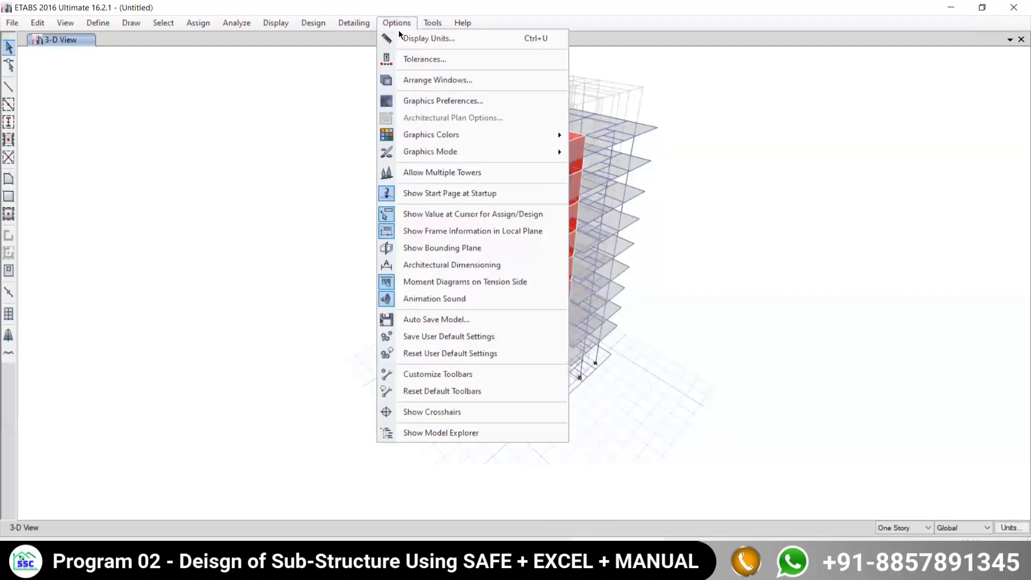
left_click(419, 375)
left_click(340, 206)
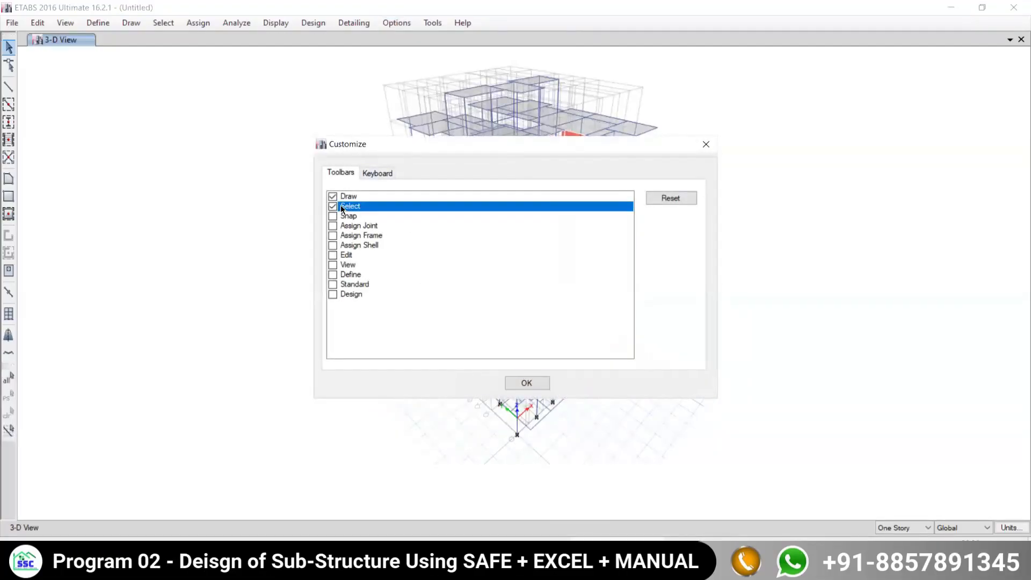
left_click(339, 216)
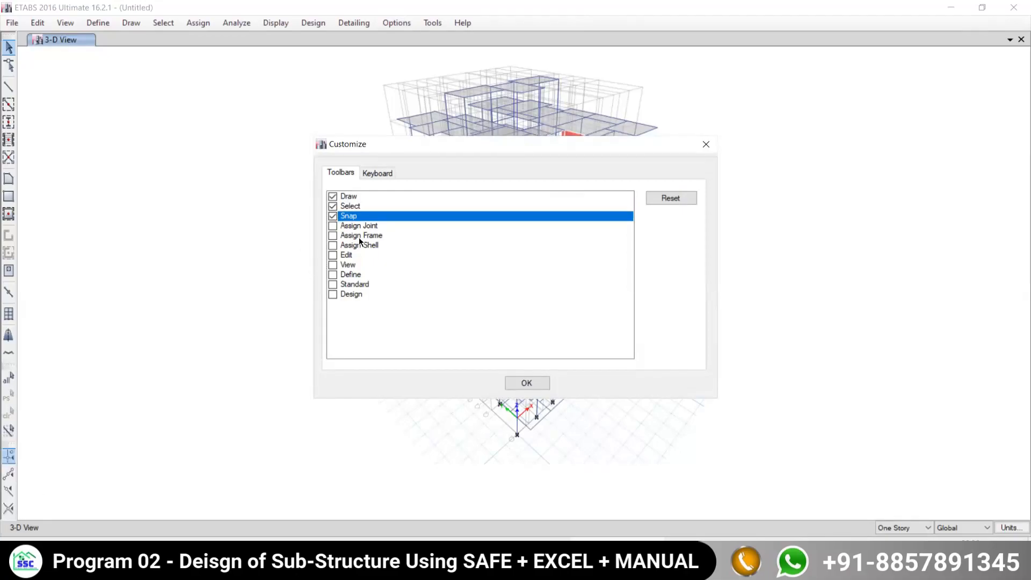
left_click(353, 226)
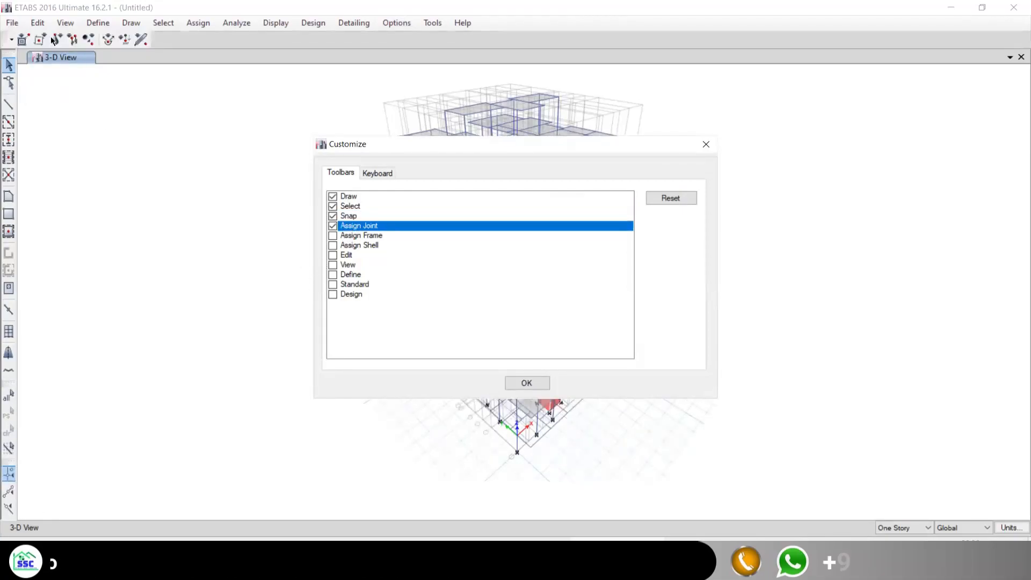
left_click(351, 235)
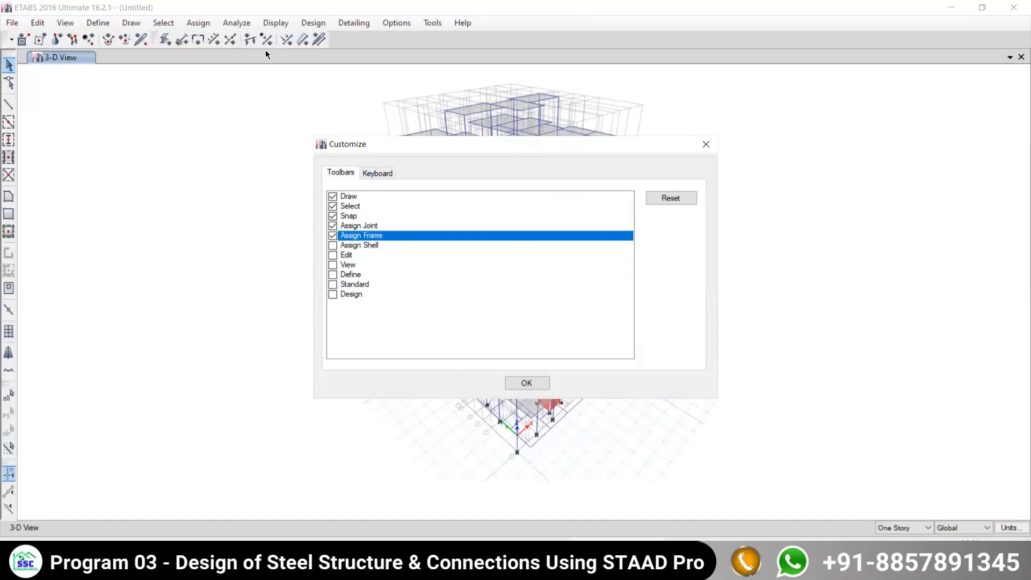
left_click(339, 246)
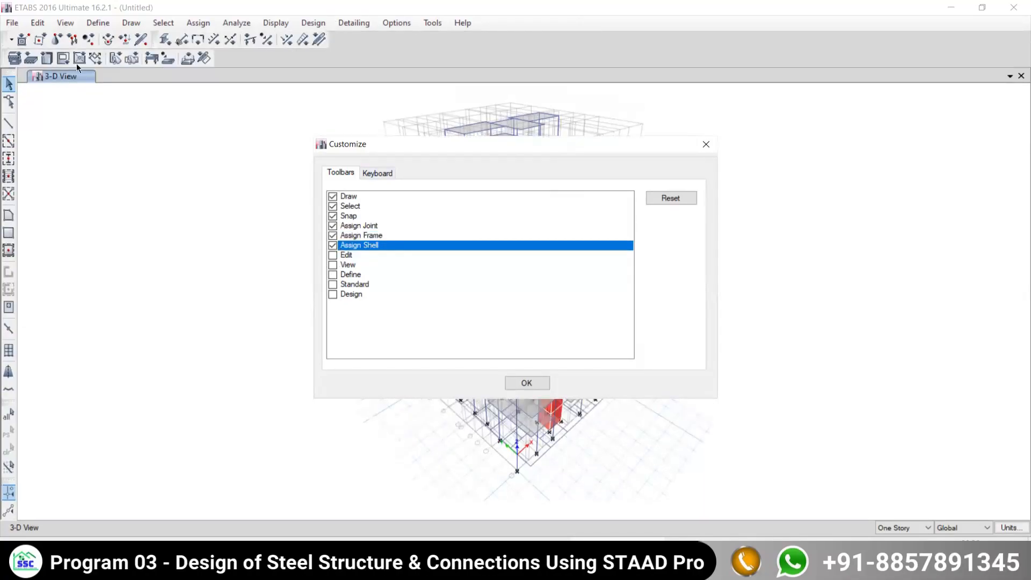
left_click(339, 256)
left_click(340, 265)
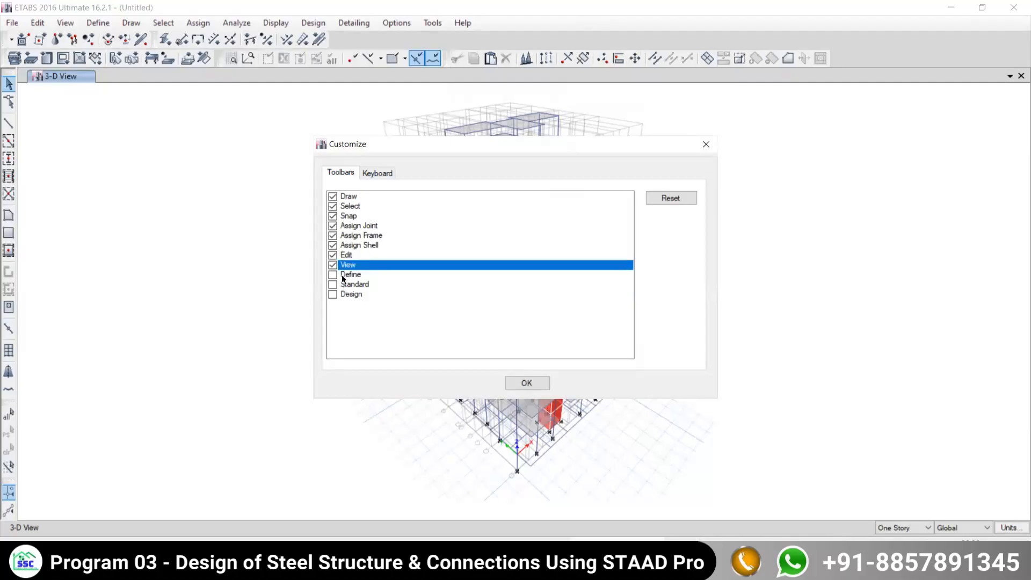
left_click(340, 275)
left_click(341, 284)
left_click(341, 294)
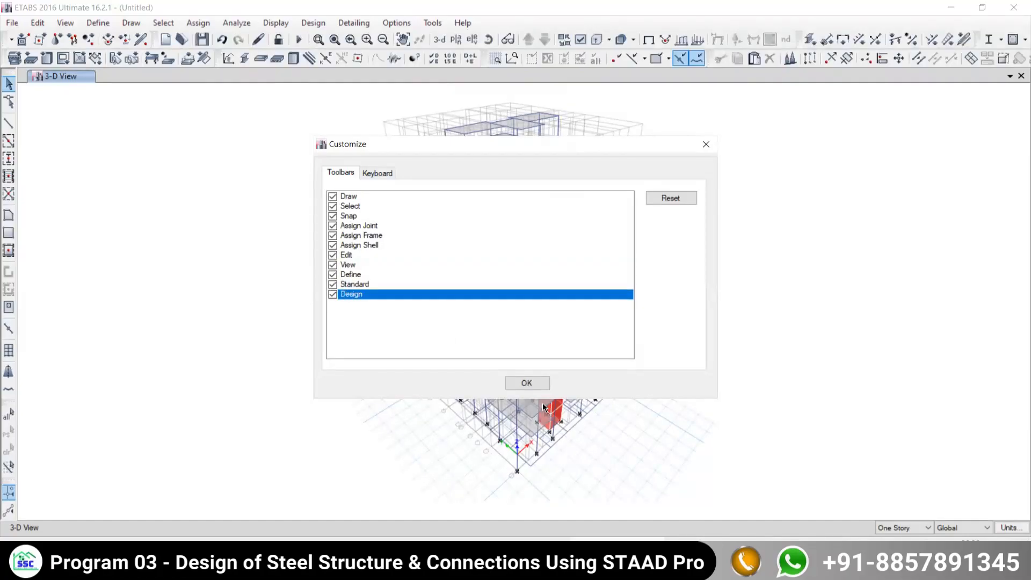
left_click(526, 383)
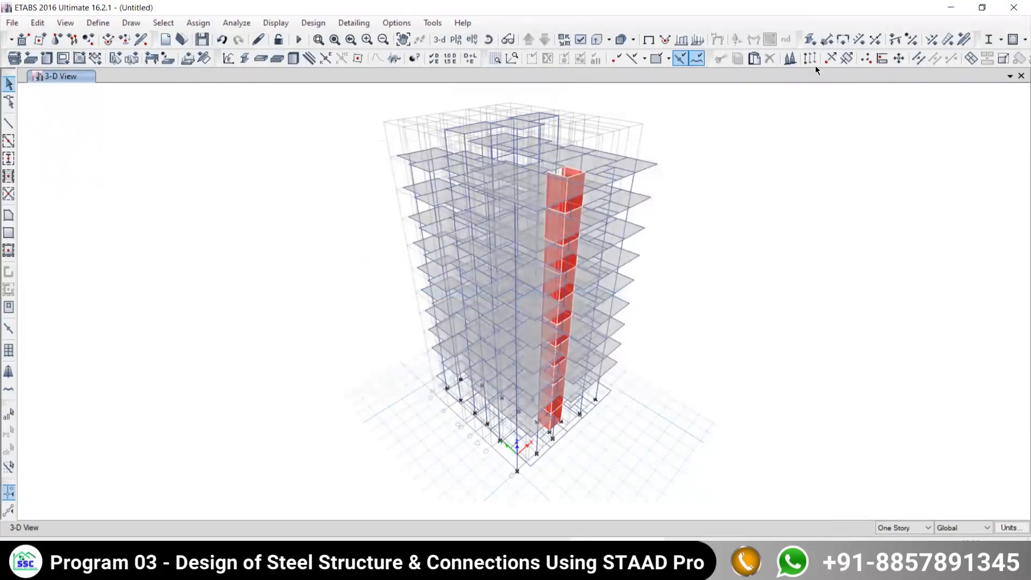
- Rearrange the toolbars into three rows, starting the second row with Assign Frame and the third with Assign Shell
left_click_drag(801, 38, 4, 54)
left_click_drag(218, 75, 181, 56)
left_click_drag(458, 80, 451, 59)
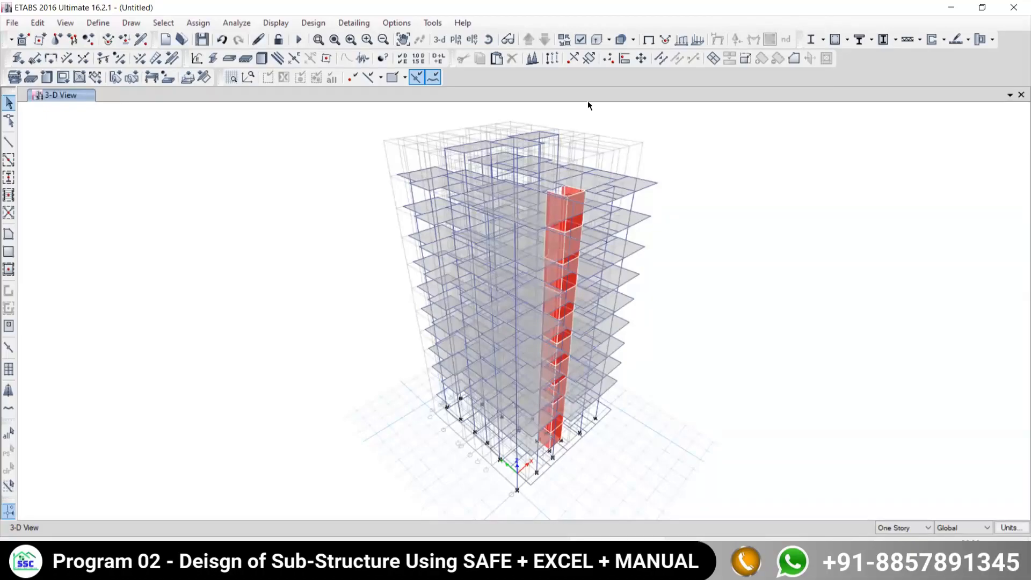
- Consult the topic list in IMPORTANT COMMANDS.pdf and show the 5TH storey plan view of the building model in ETABS
key("alt+Tab")
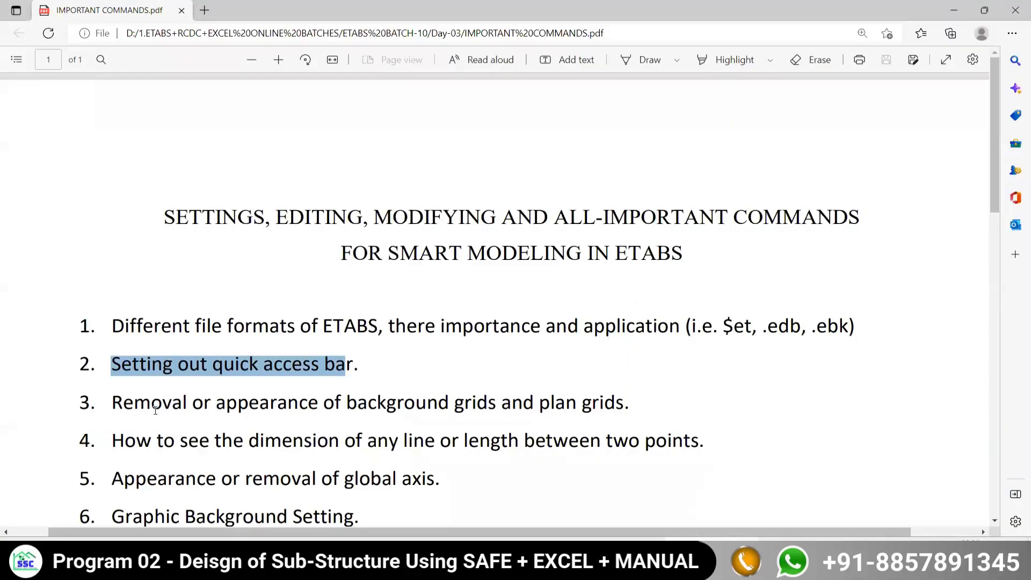
scroll(155, 410, "down", 3)
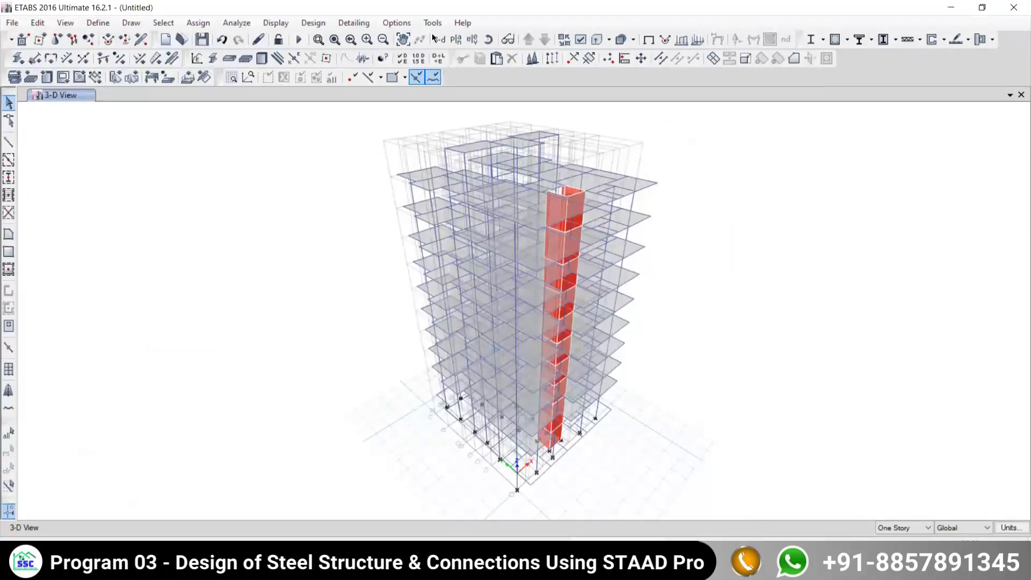
left_click(456, 39)
left_click(451, 275)
left_click(567, 431)
left_click(507, 431)
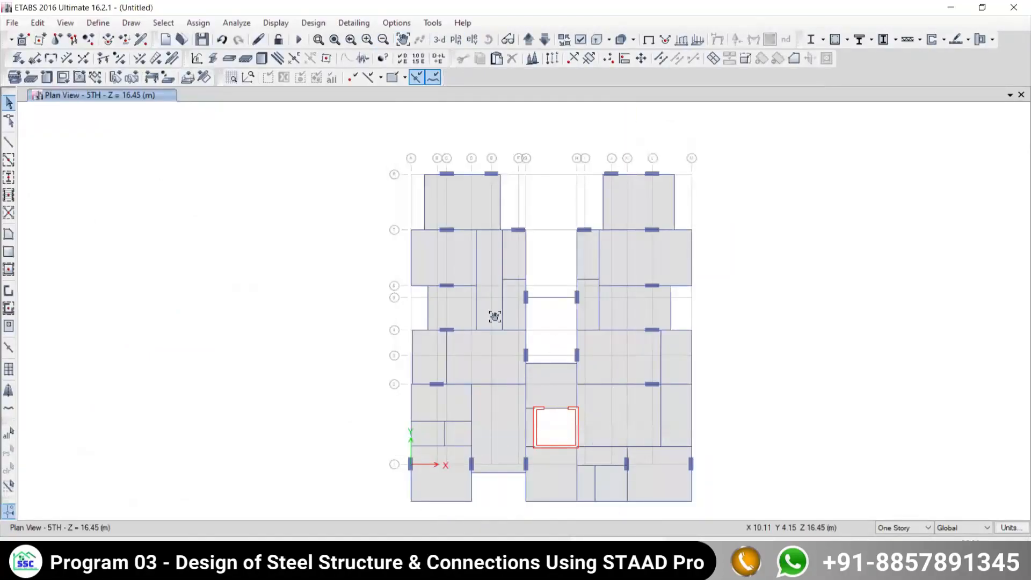
scroll(484, 299, "down", 3)
scroll(492, 285, "up", 3)
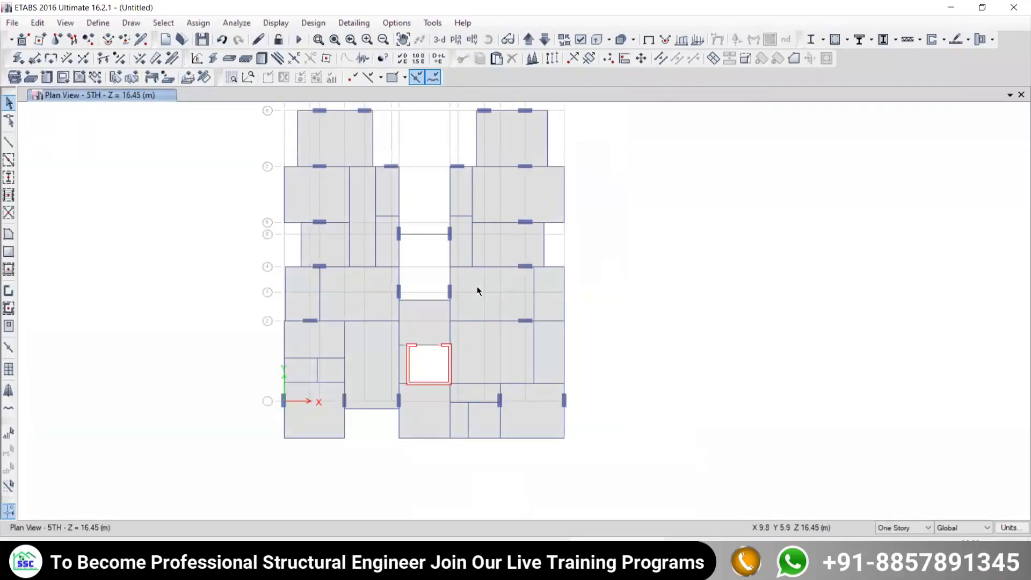
middle_click_drag(462, 155, 494, 187)
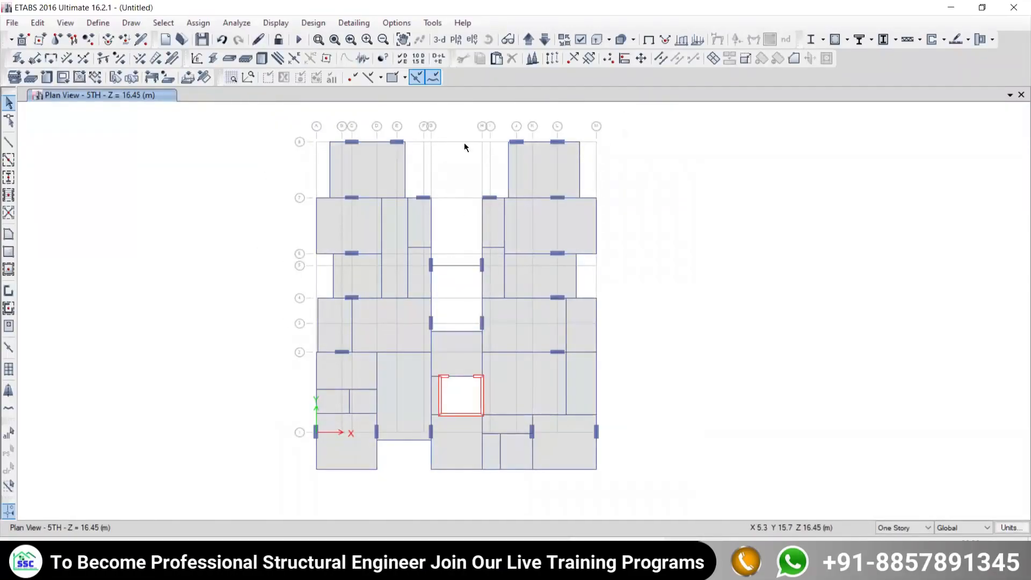
- Hide the grid system in the 5TH storey plan view and display it again, toggling its visibility twice
right_click(646, 197)
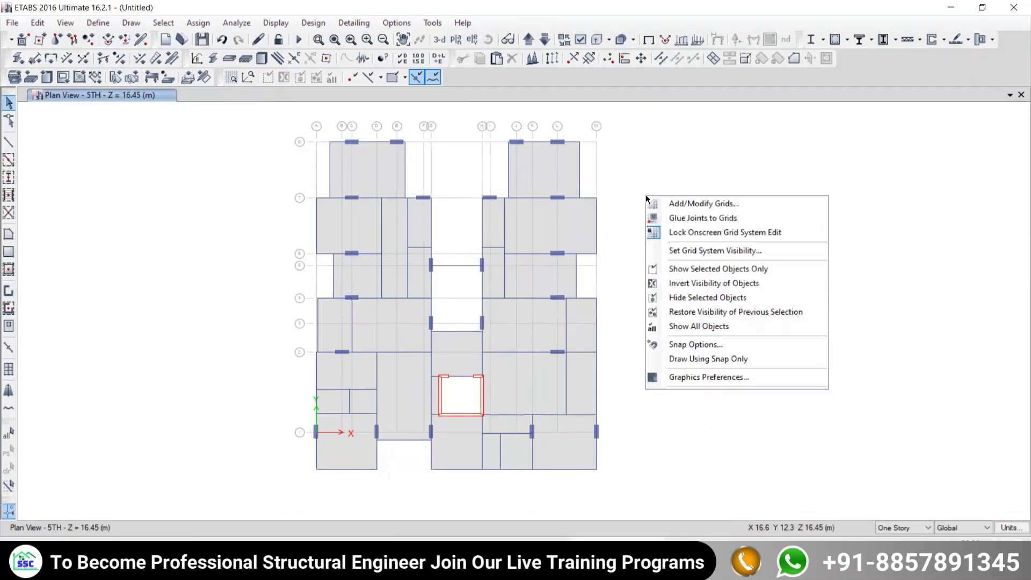
left_click(672, 253)
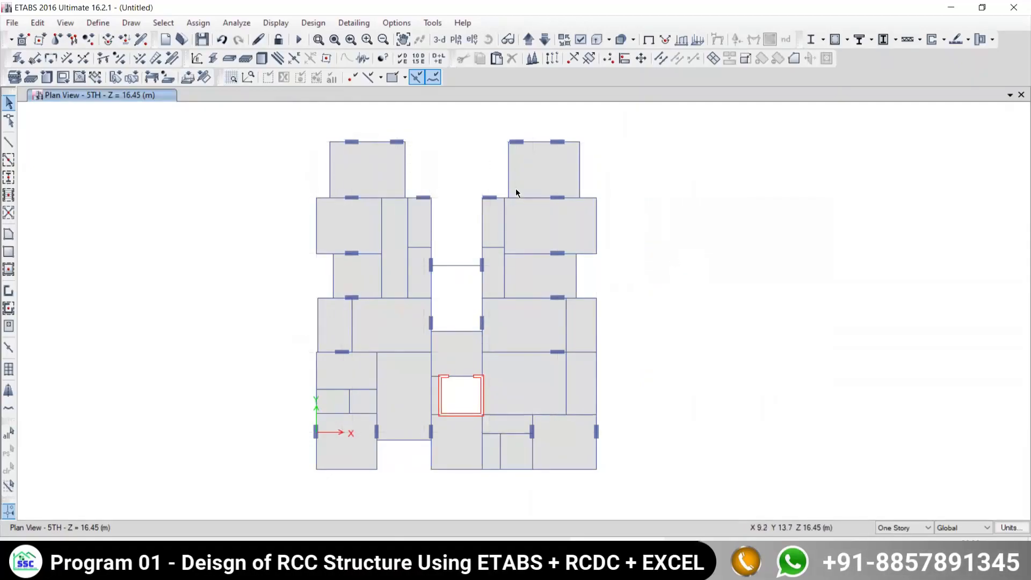
right_click(663, 199)
left_click(697, 258)
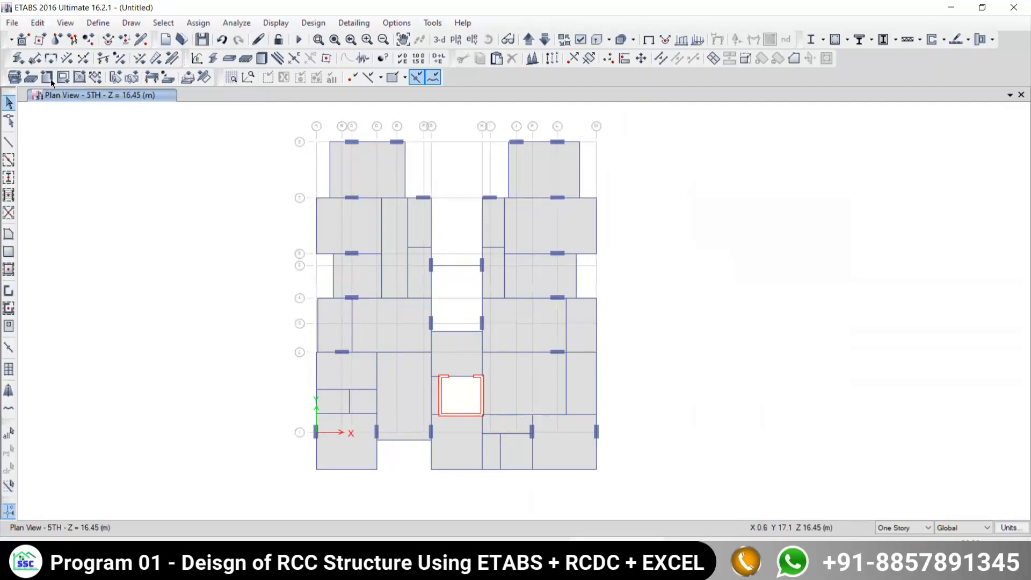
left_click(37, 23)
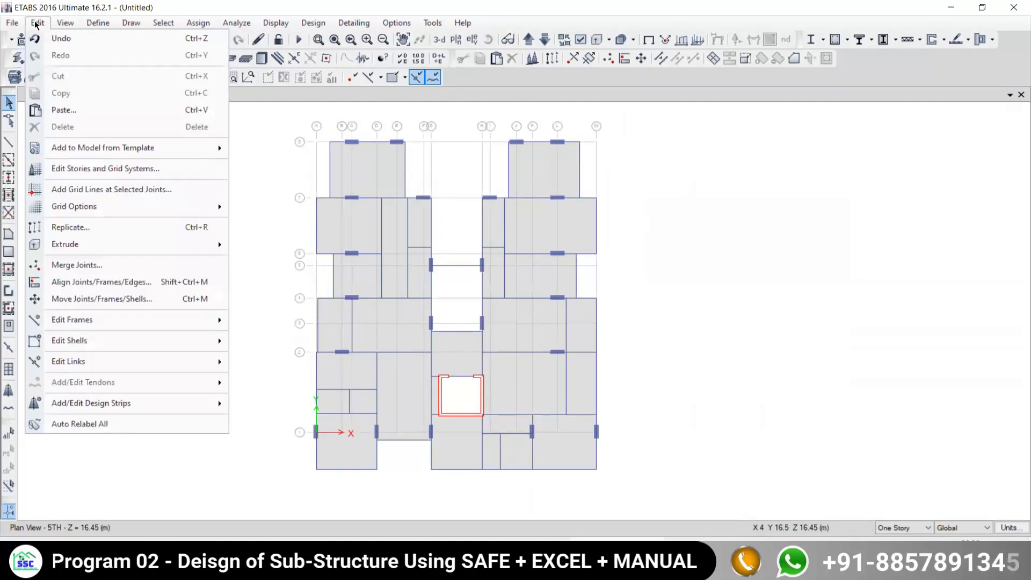
mouse_move(67, 26)
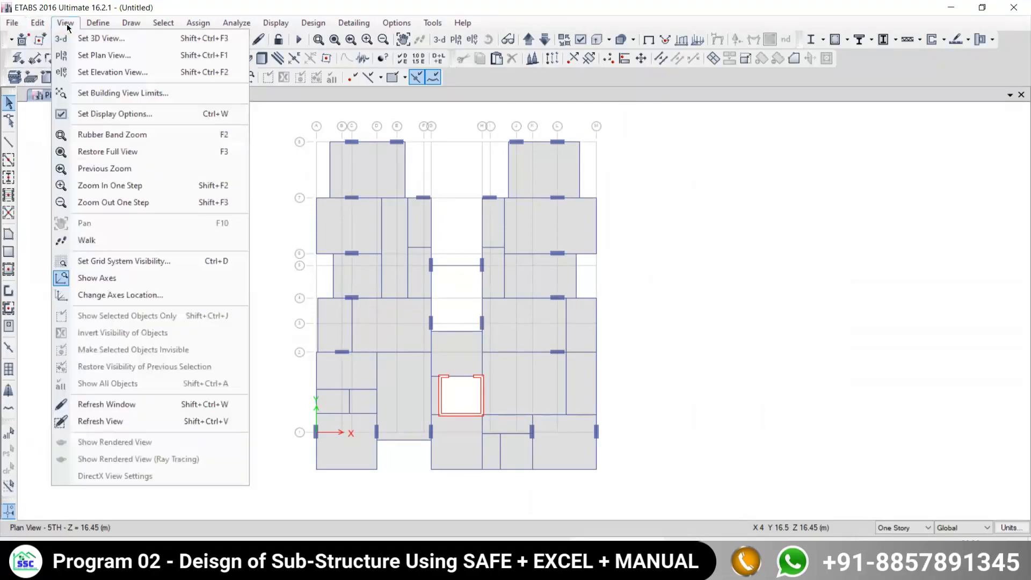
left_click(98, 261)
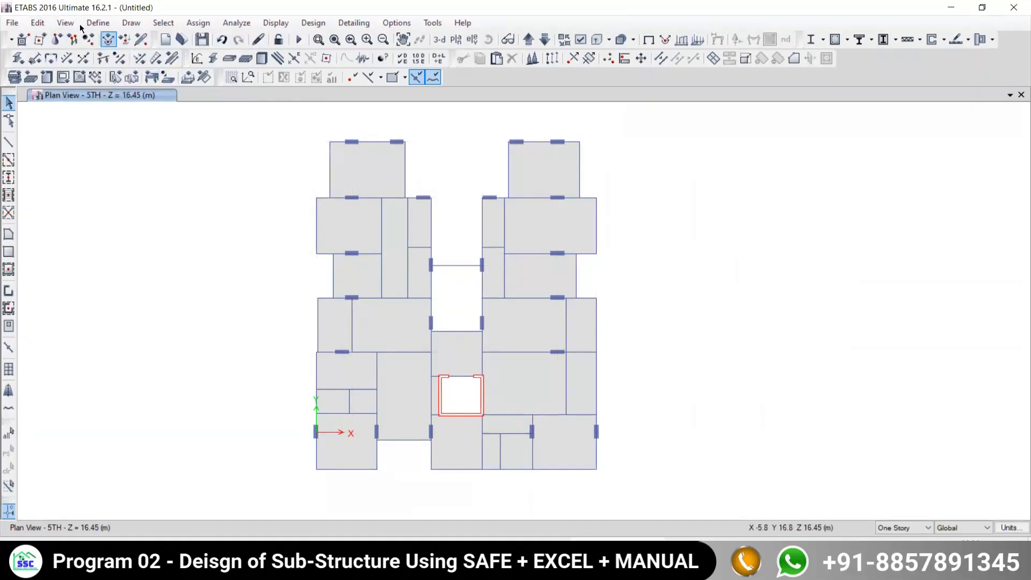
left_click(65, 23)
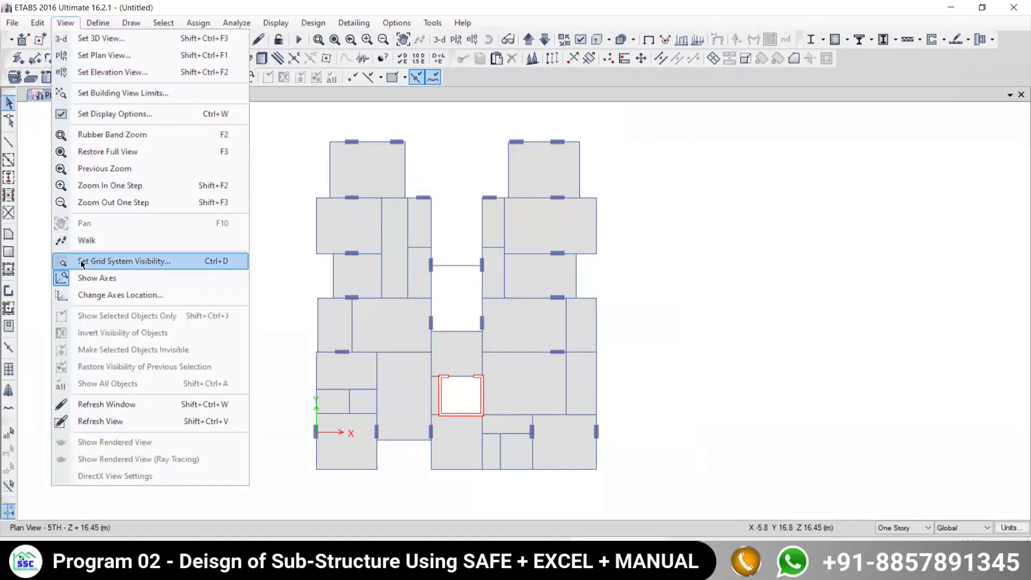
left_click(81, 259)
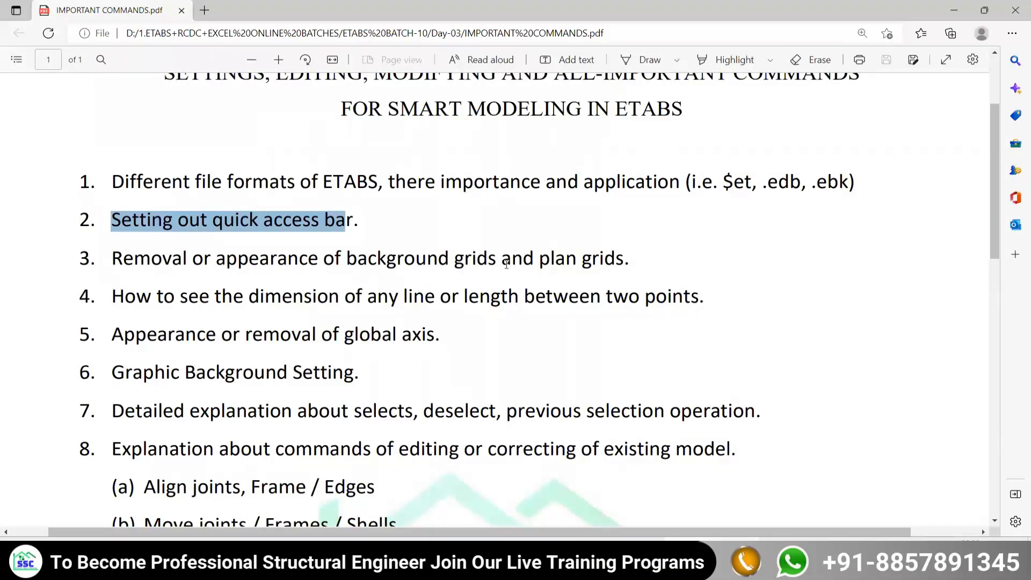
- Consult the background grids topic in IMPORTANT COMMANDS.pdf and enable the Horizon view option for the plan view
left_click_drag(511, 261, 463, 261)
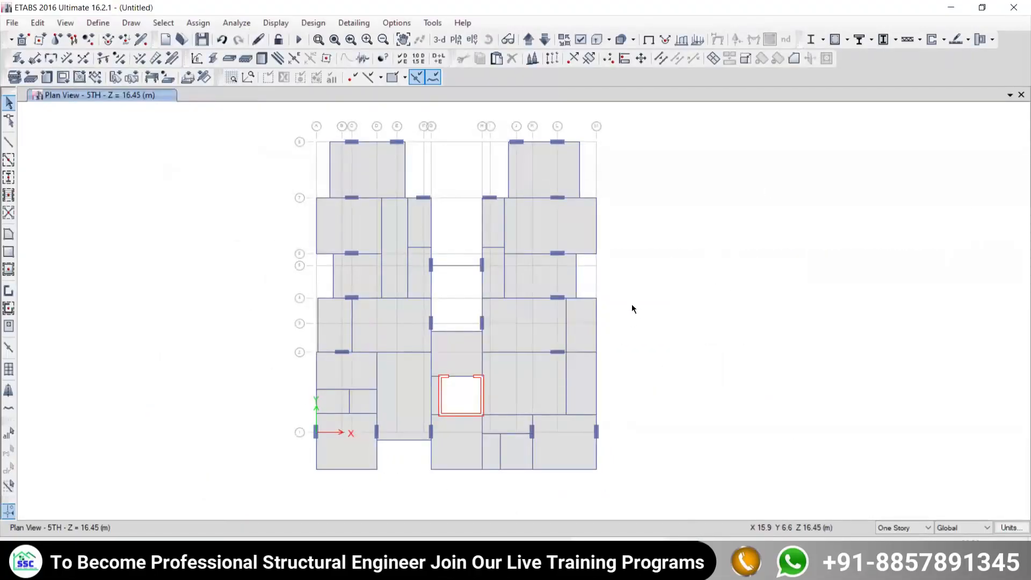
left_click(580, 43)
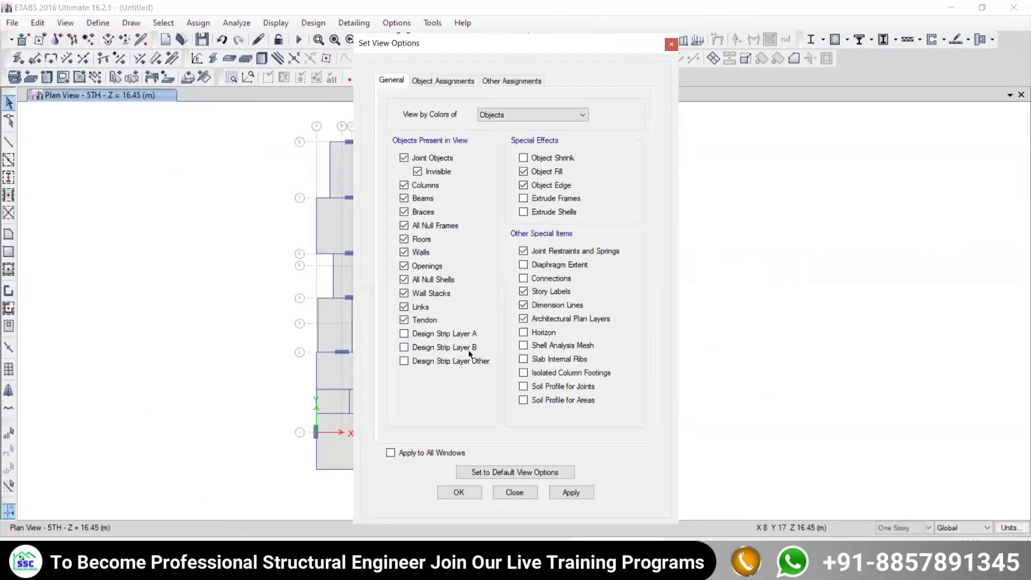
left_click(524, 333)
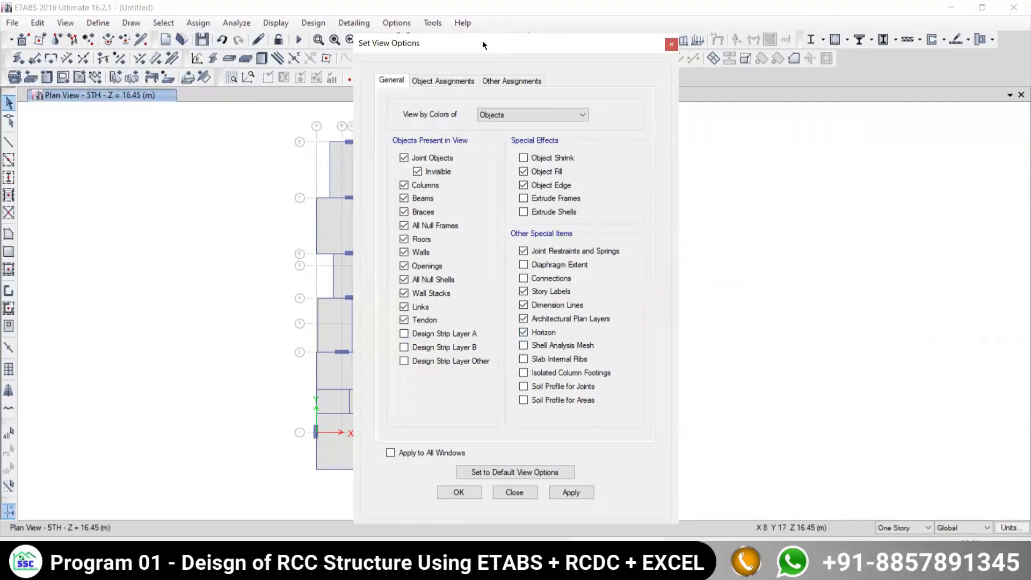
left_click_drag(482, 40, 108, 7)
left_click(199, 461)
middle_click_drag(611, 297, 729, 260)
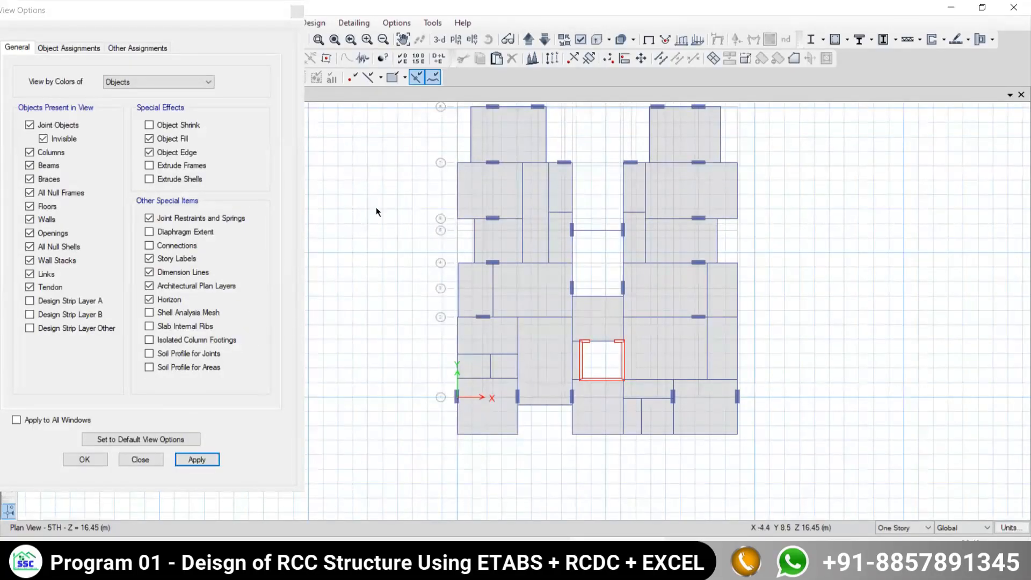
- Turn off the Horizon background grid in the plan view and close the view options
left_click(149, 299)
left_click(198, 459)
left_click(151, 301)
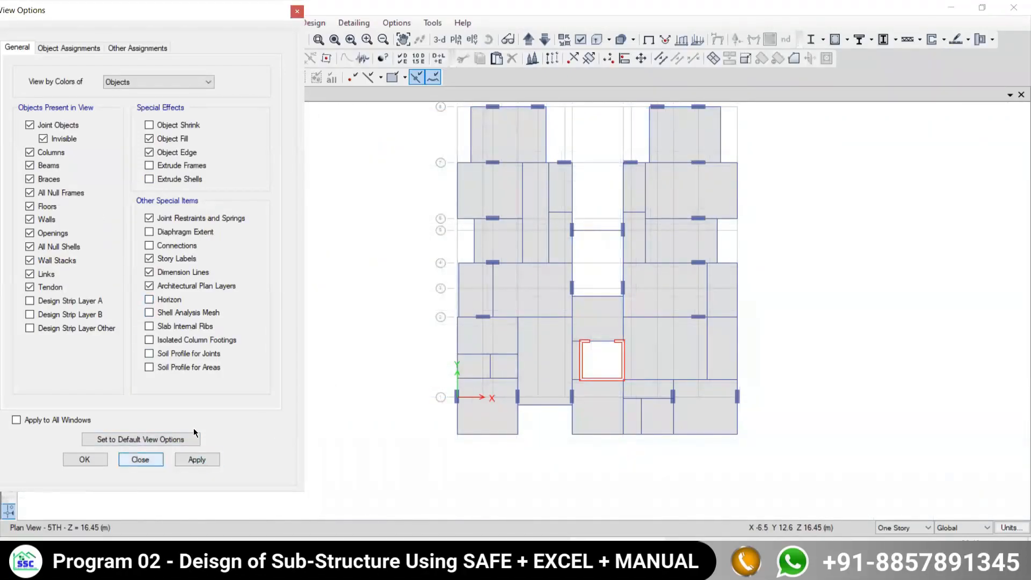
left_click(150, 461)
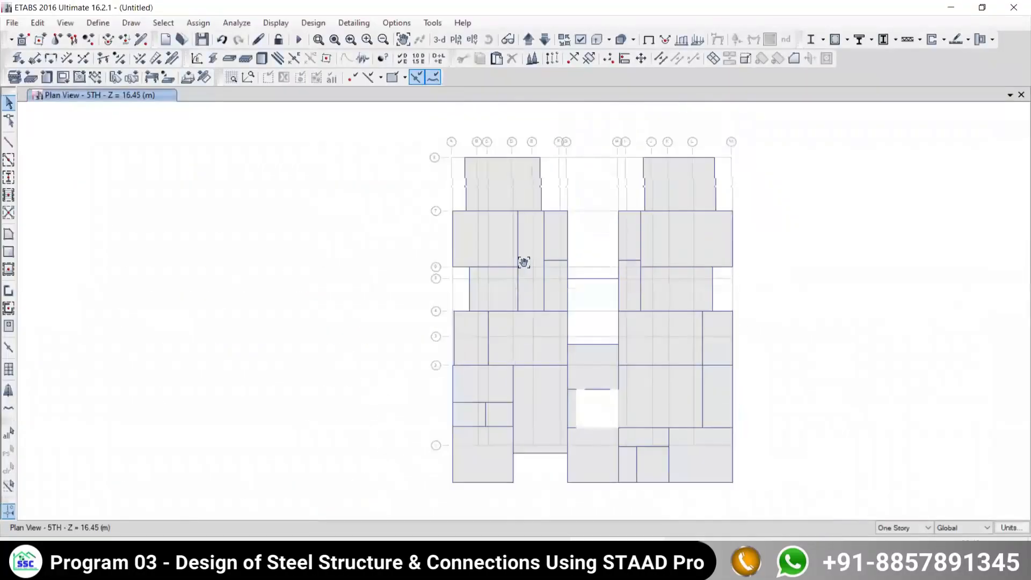
- Measure the outer slab edge between grids 7 and 8, lying between grids L and M, with a temporary dimension line
scroll(697, 281, "up", 4)
middle_click_drag(748, 289, 658, 292)
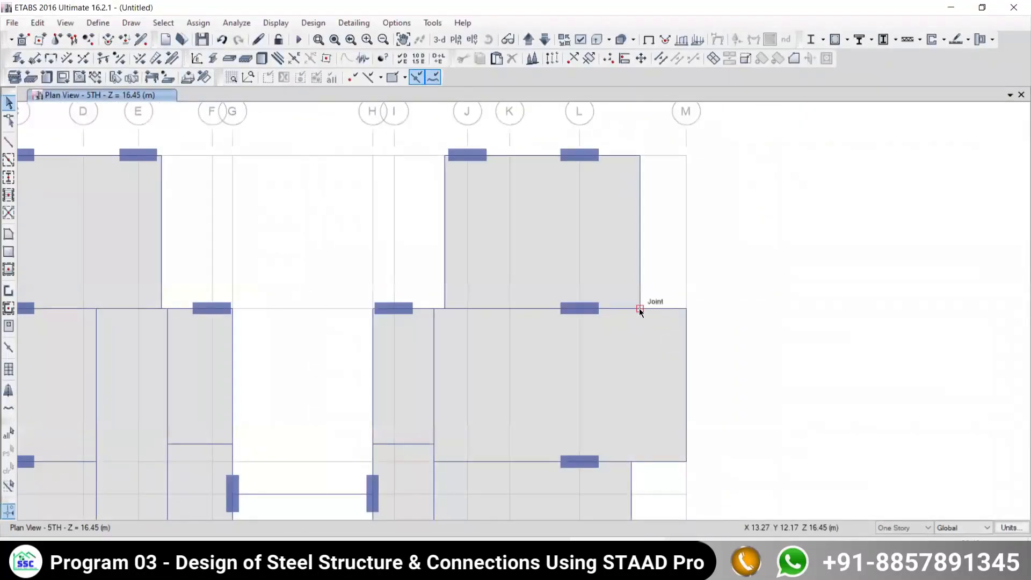
scroll(615, 349, "down", 3)
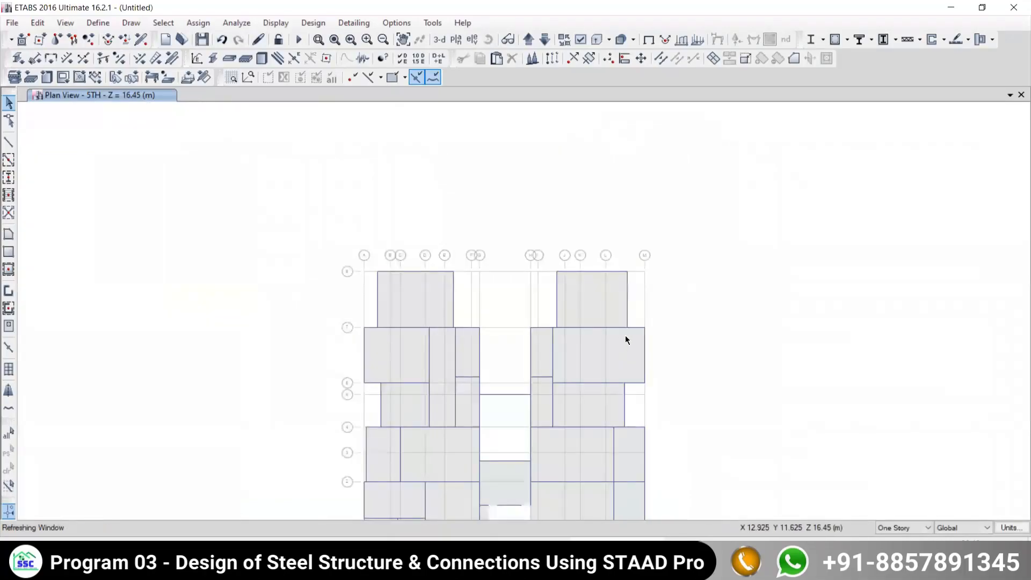
scroll(622, 315, "up", 3)
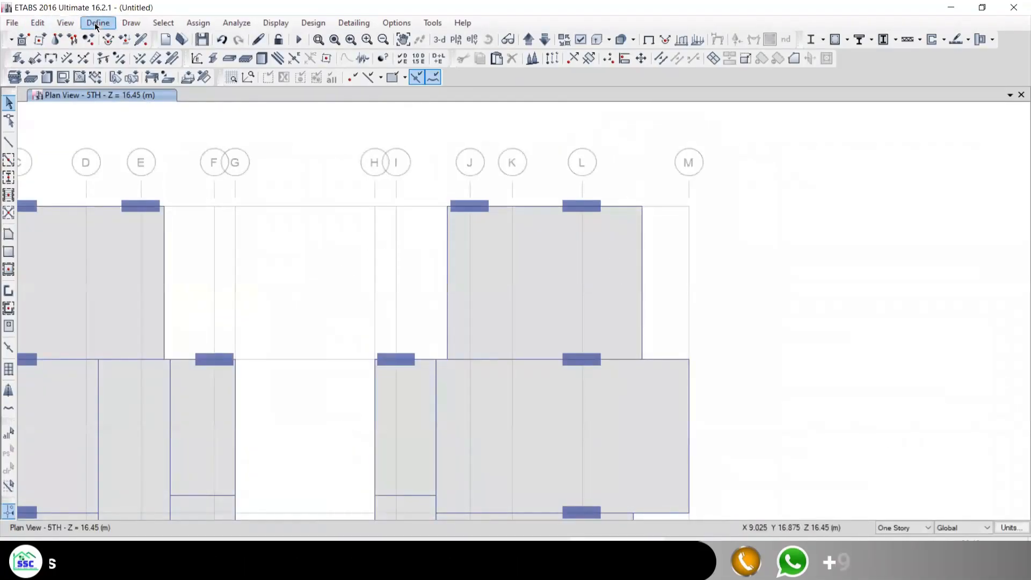
left_click(127, 24)
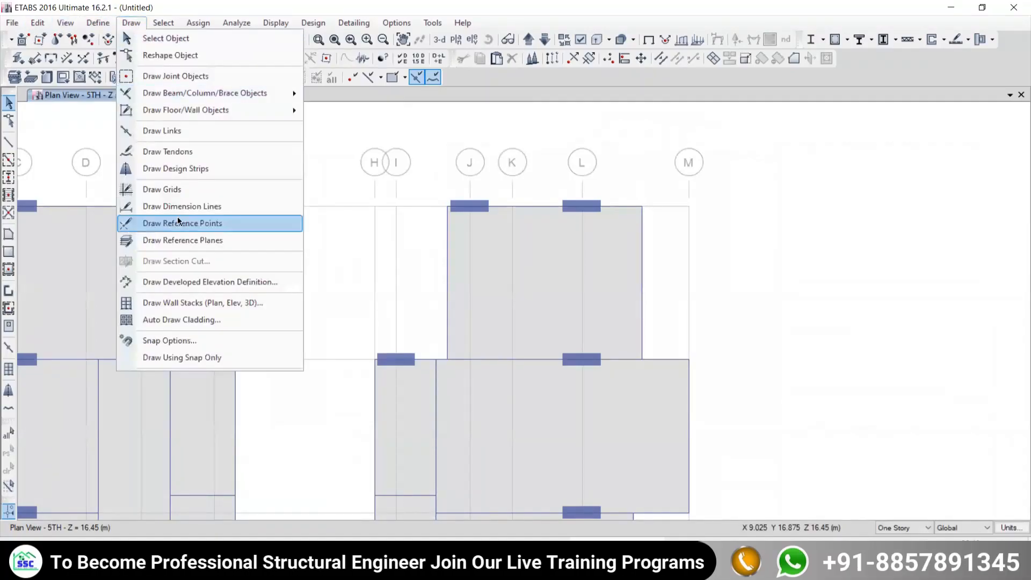
left_click(157, 208)
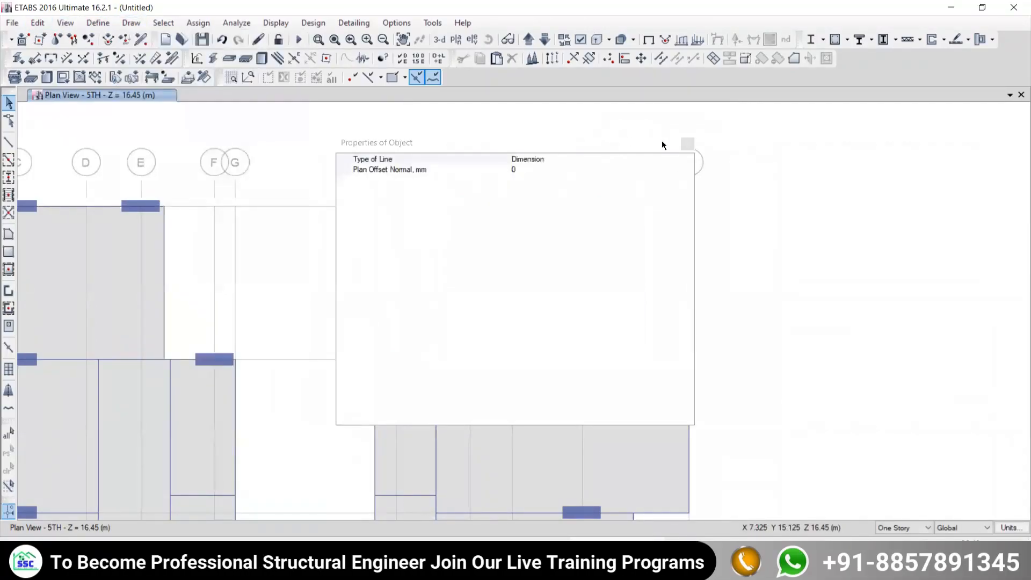
left_click(685, 145)
left_click(641, 357)
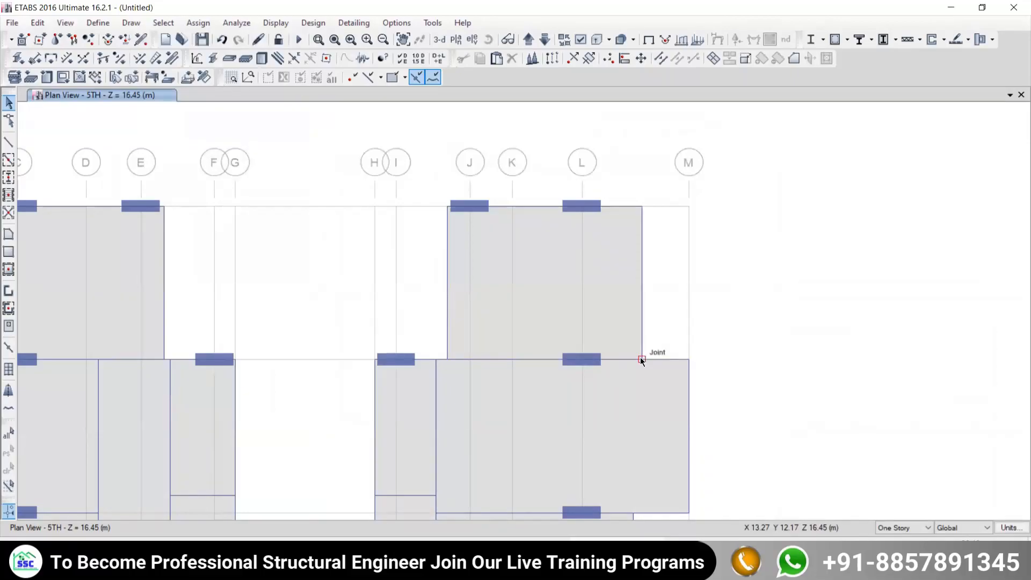
left_click(643, 207)
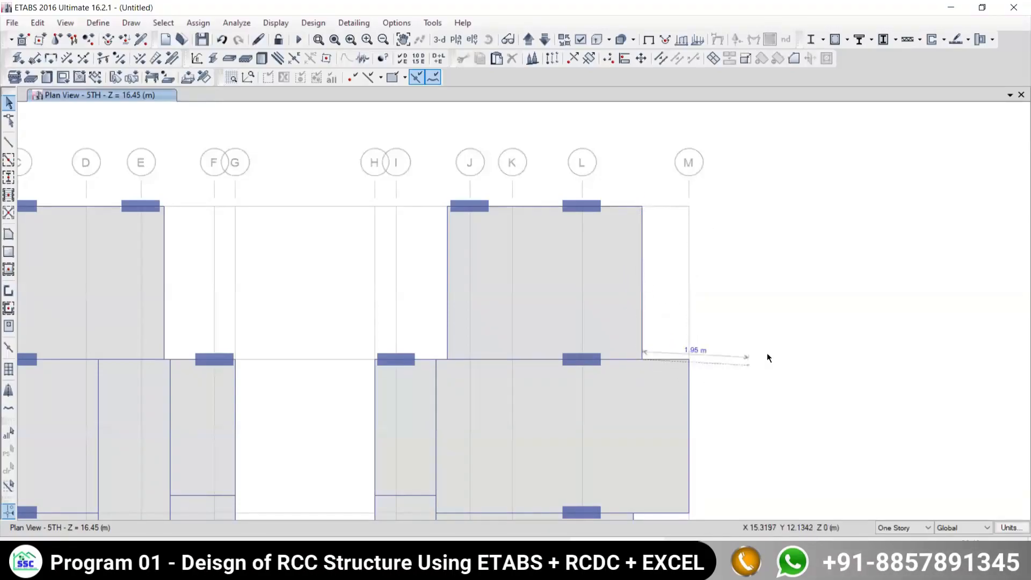
double_click(643, 207)
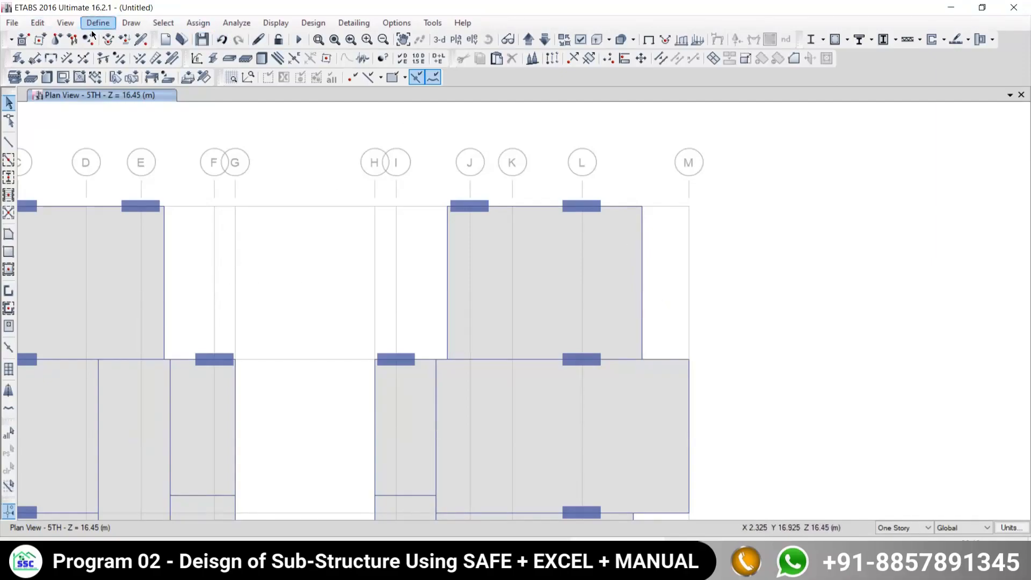
- Draw a dimension line from grid point M 6 to grid point M 7, offset outside the slab edge
left_click(131, 23)
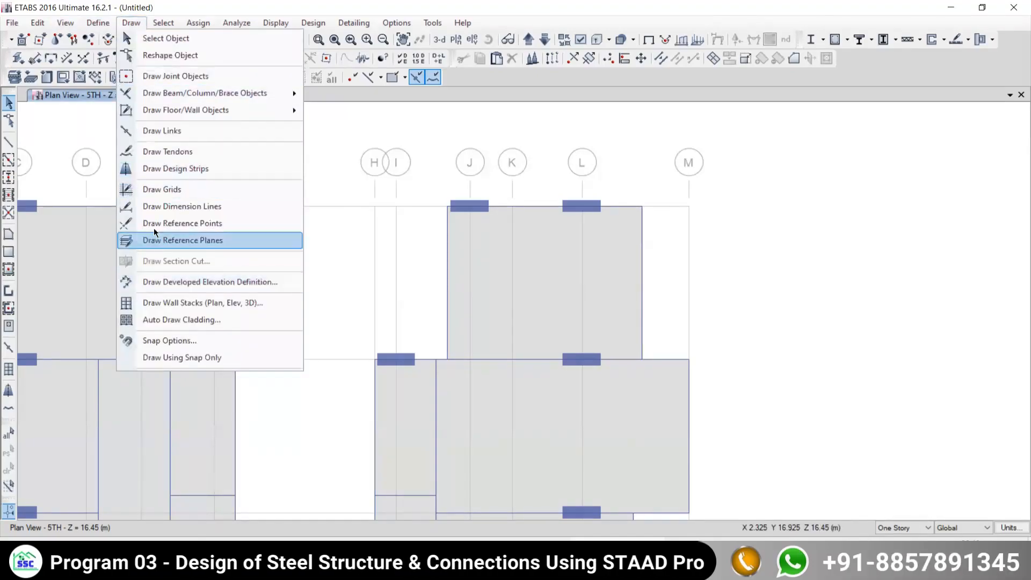
left_click(157, 208)
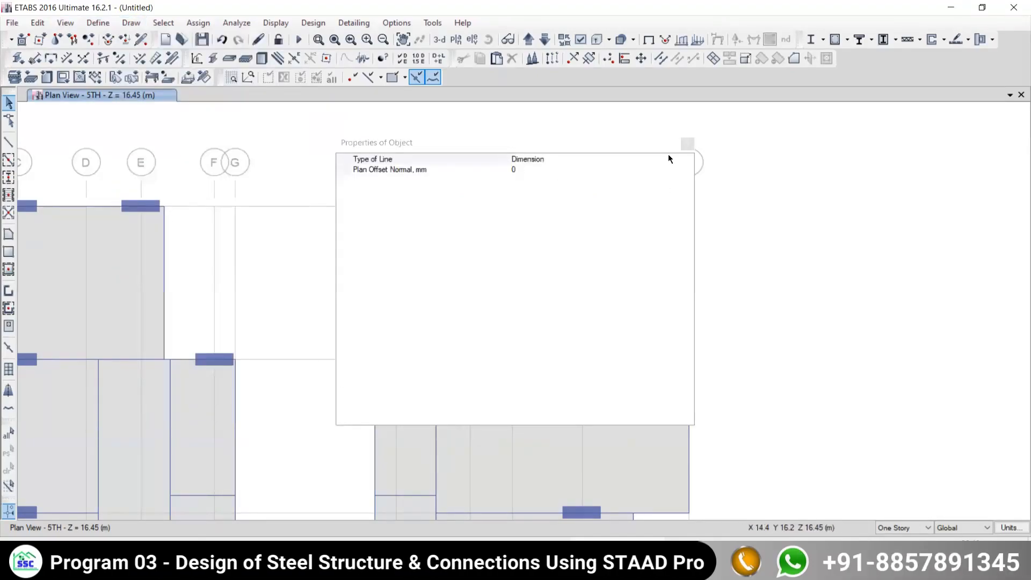
left_click(684, 144)
scroll(610, 266, "down", 5)
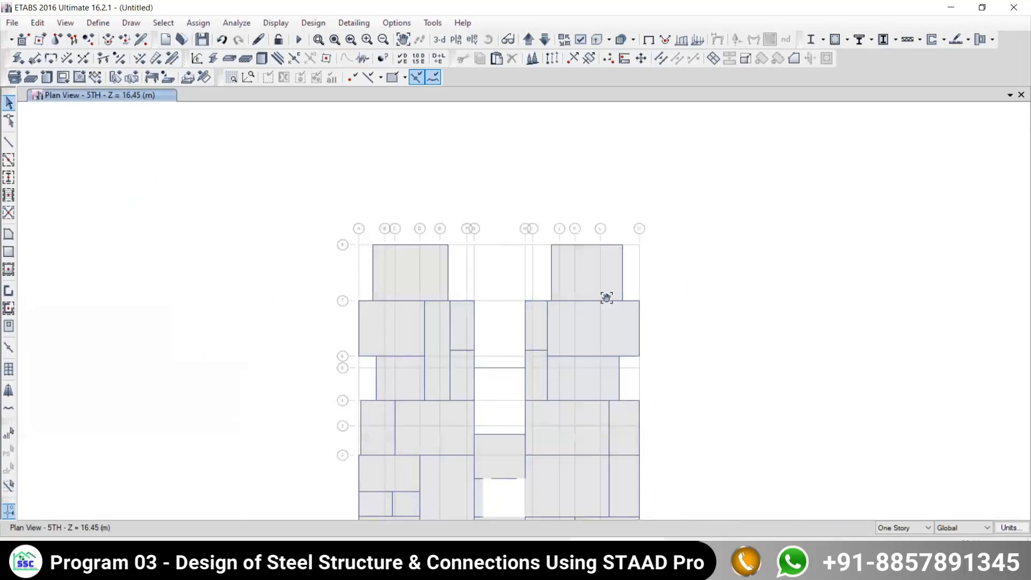
scroll(630, 271, "up", 4)
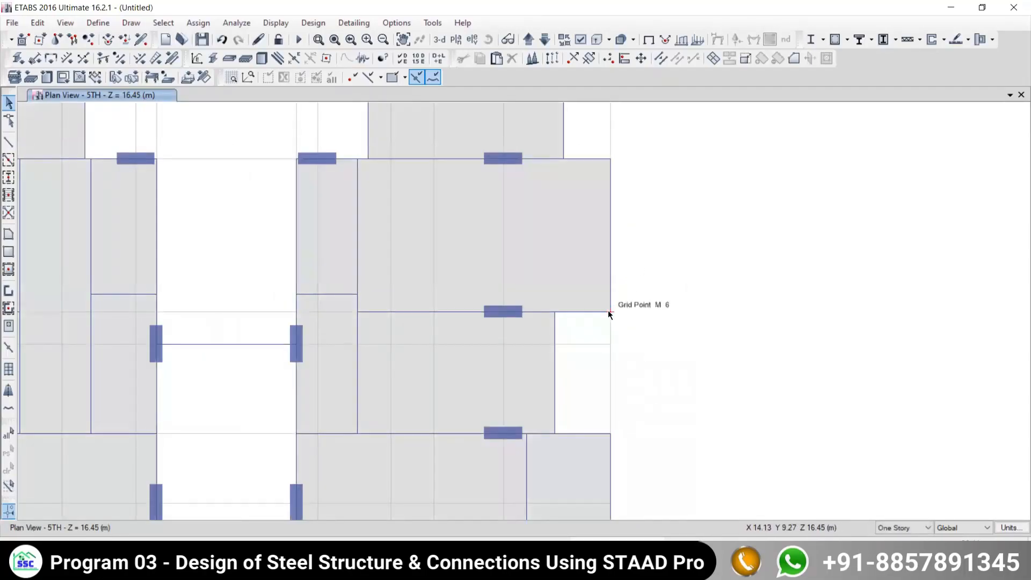
left_click(610, 312)
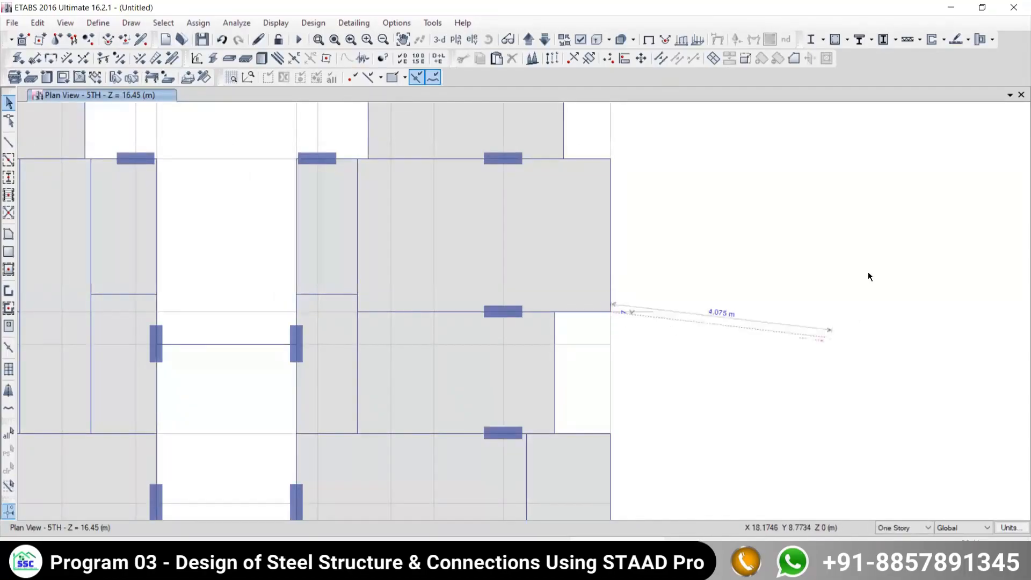
left_click(611, 158)
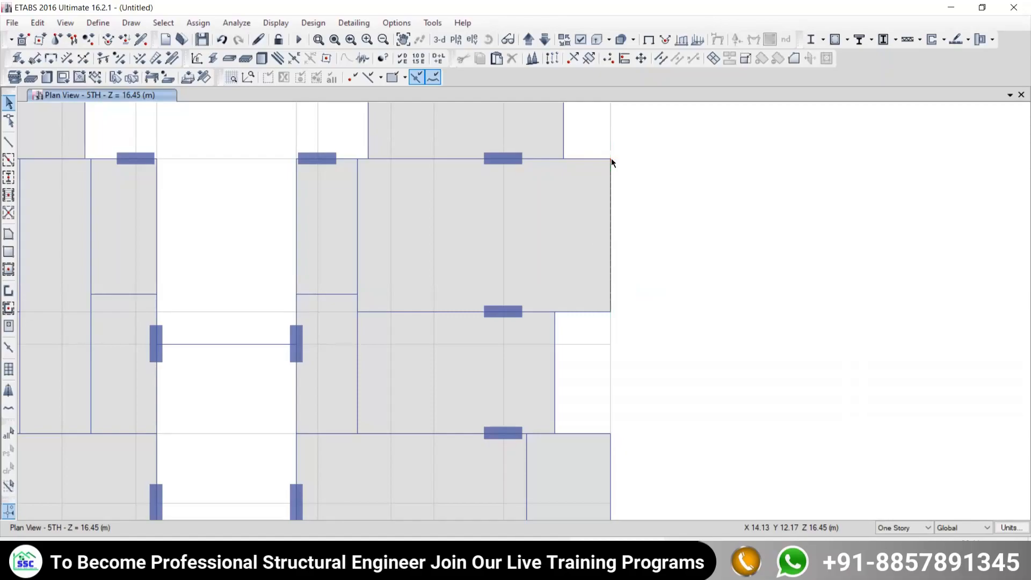
left_click(641, 159)
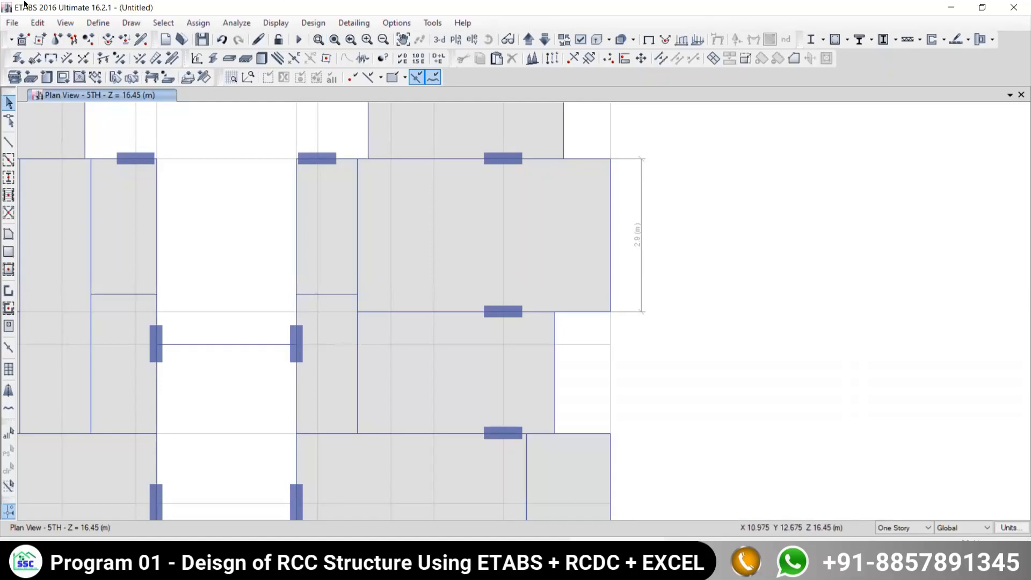
- Measure the distance from grid point M 6 to M 7 with a temporary dimension line and cancel without placing it
left_click(128, 21)
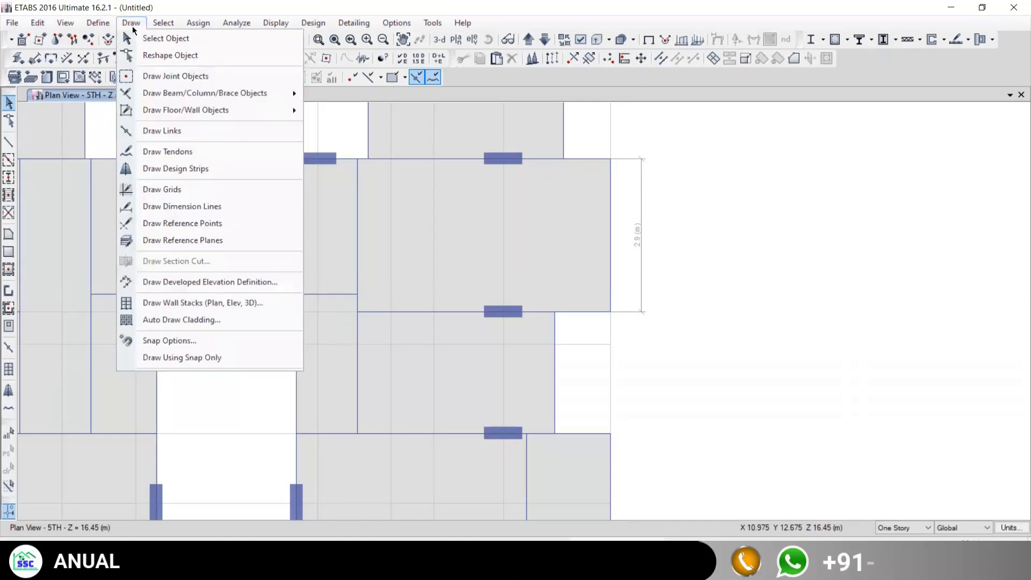
left_click(170, 207)
left_click(687, 144)
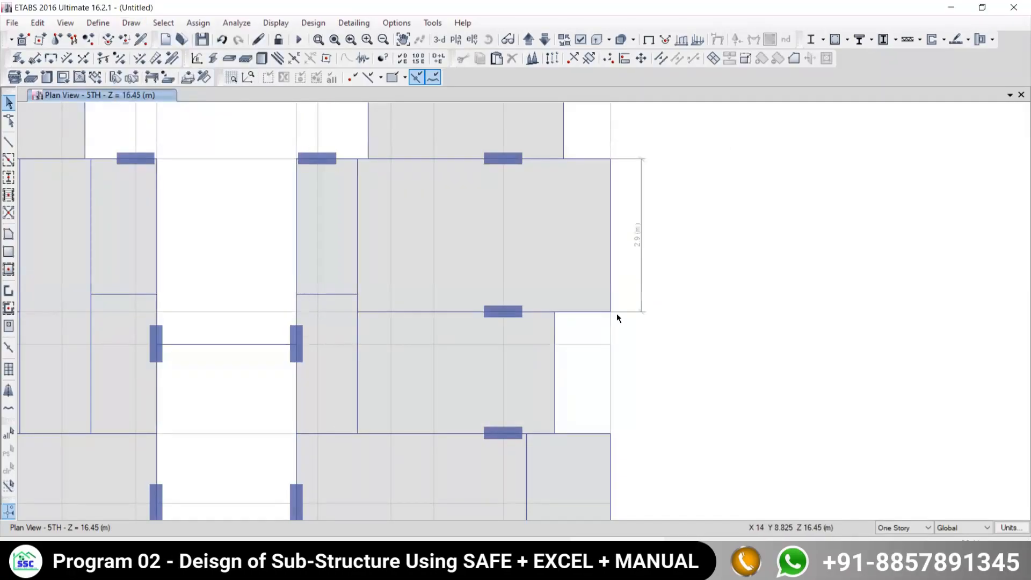
left_click(610, 311)
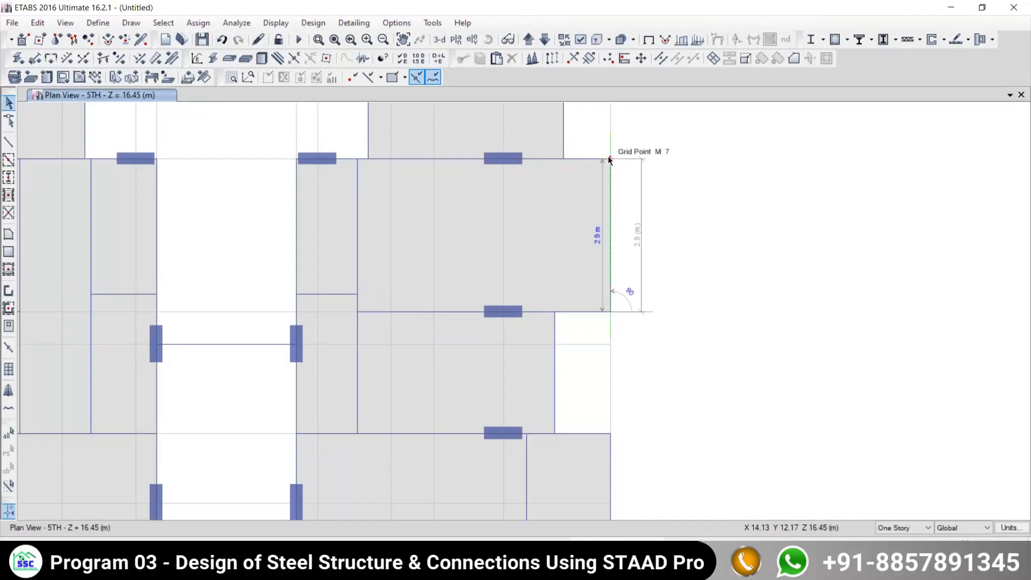
key("Escape")
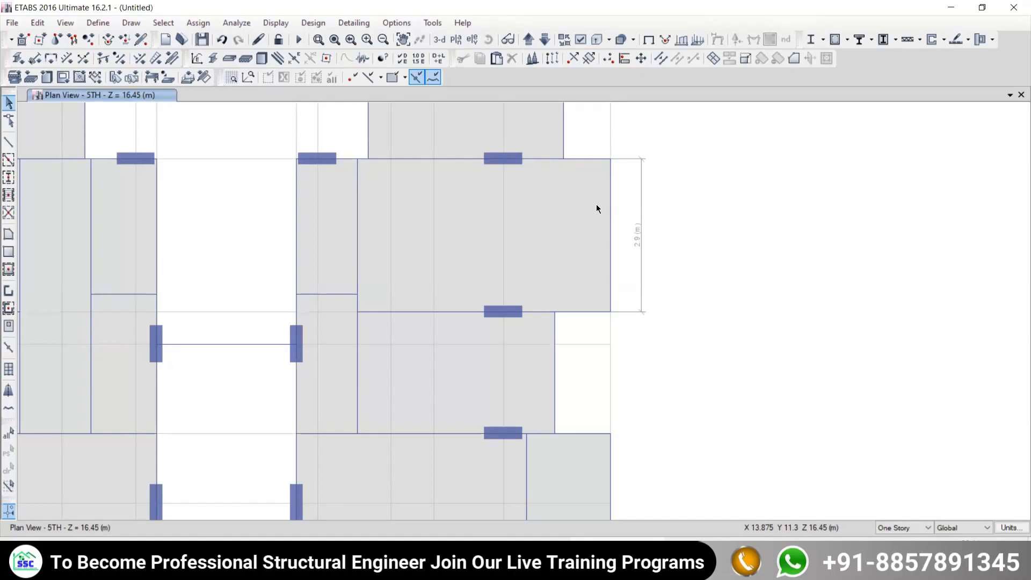
left_click(713, 556)
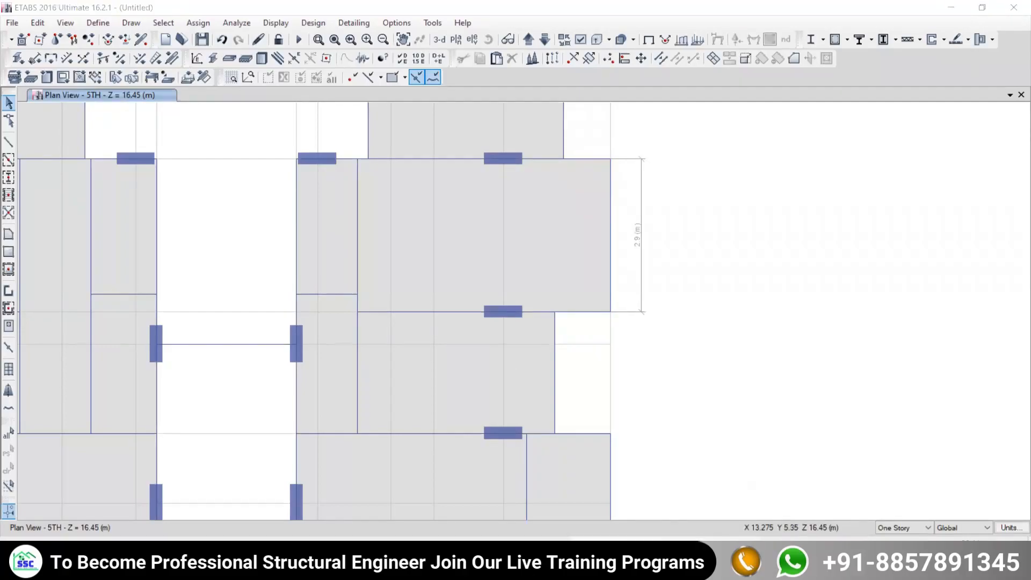
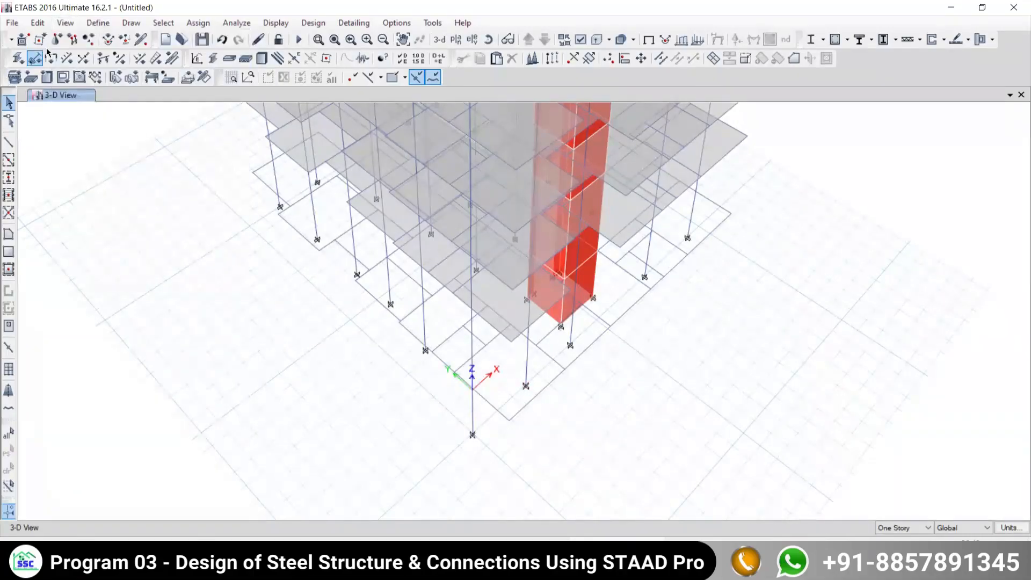
- Hide the global axes in the 3-D view and show them again
left_click(65, 22)
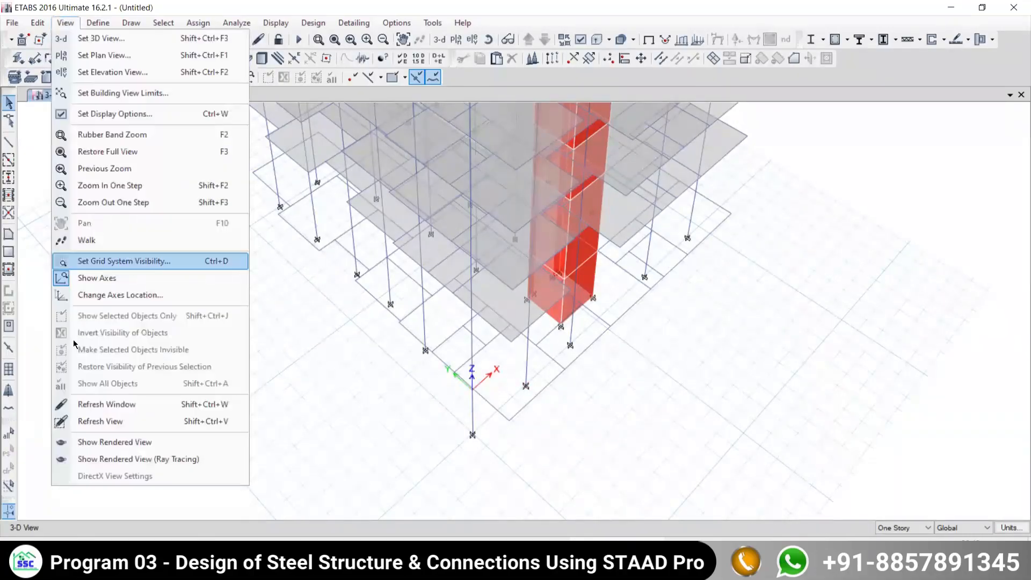
left_click(90, 283)
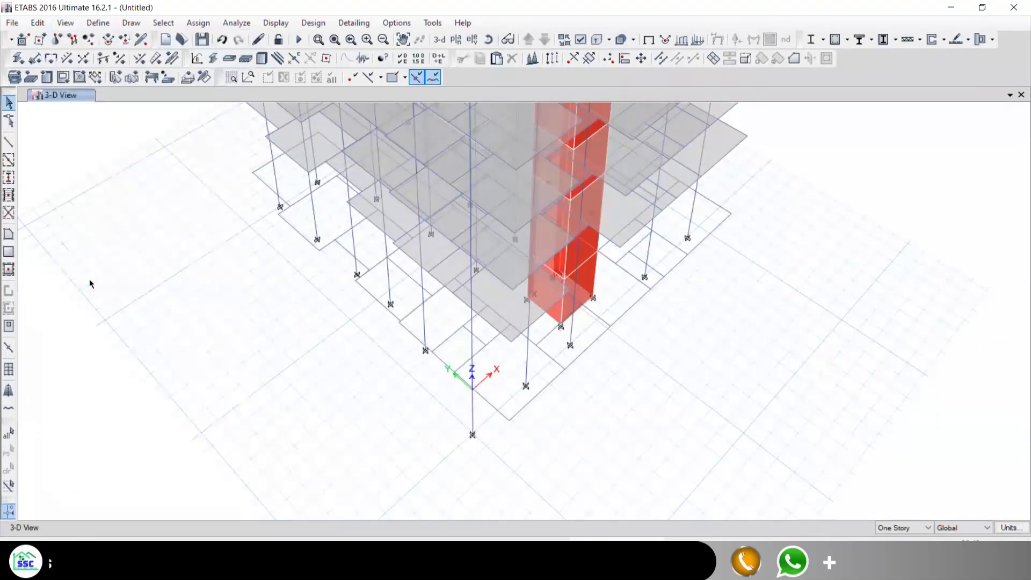
left_click(67, 25)
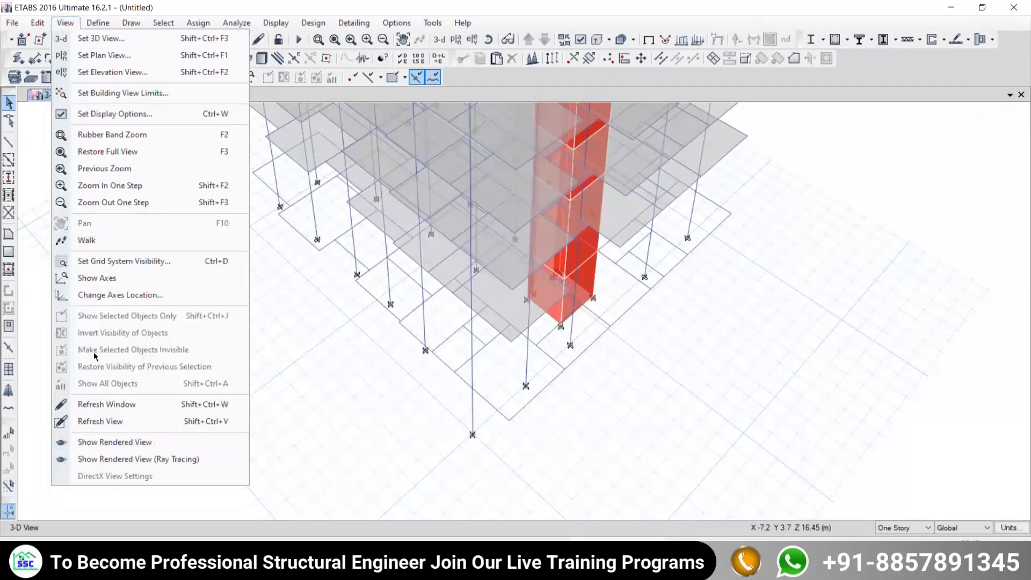
left_click(90, 278)
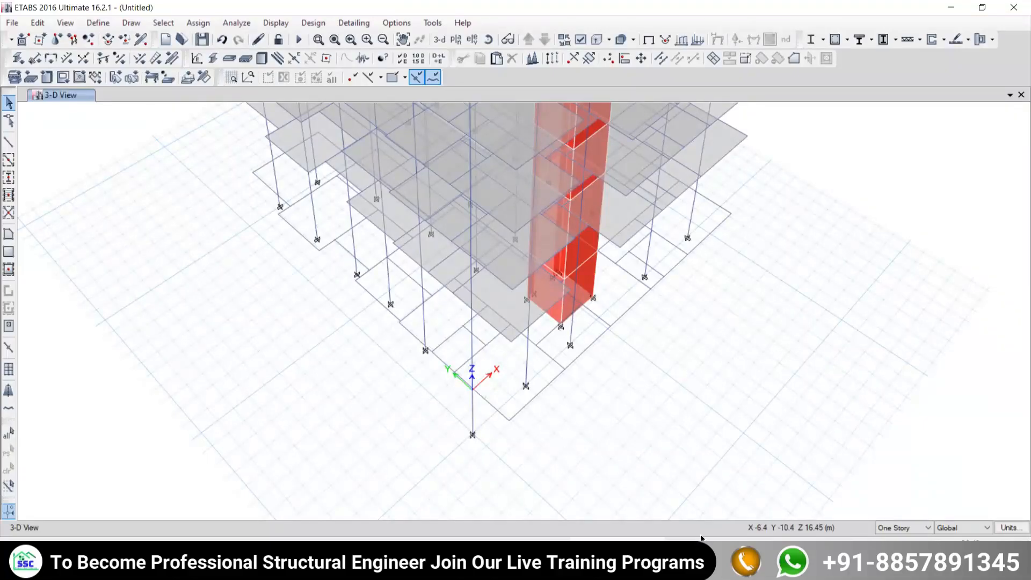
- Switch to IMPORTANT COMMANDS.pdf in Edge, highlight item 6, Graphic Background Setting, and clear the text selection
left_click(741, 555)
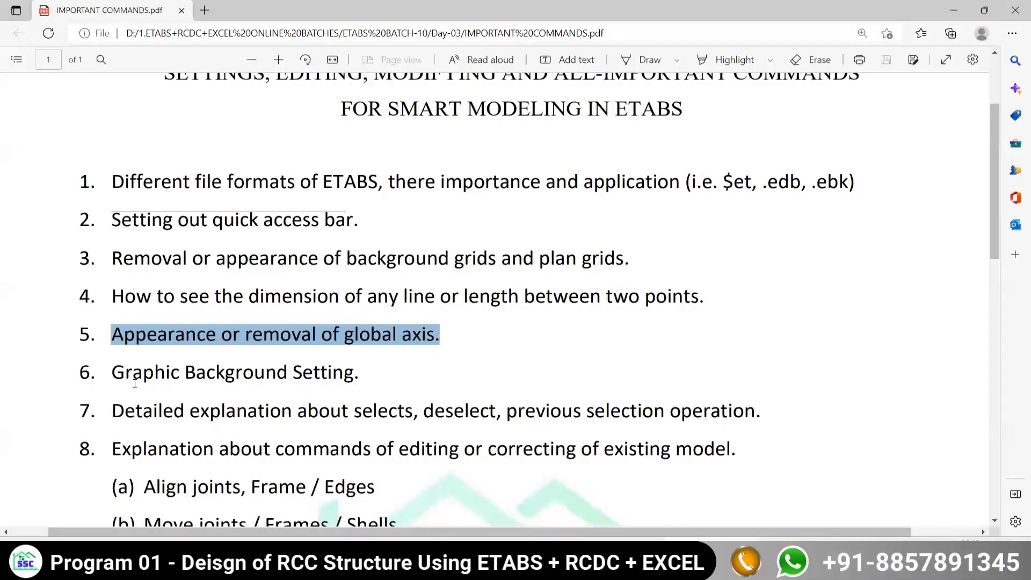
left_click_drag(357, 374, 117, 382)
left_click(119, 390)
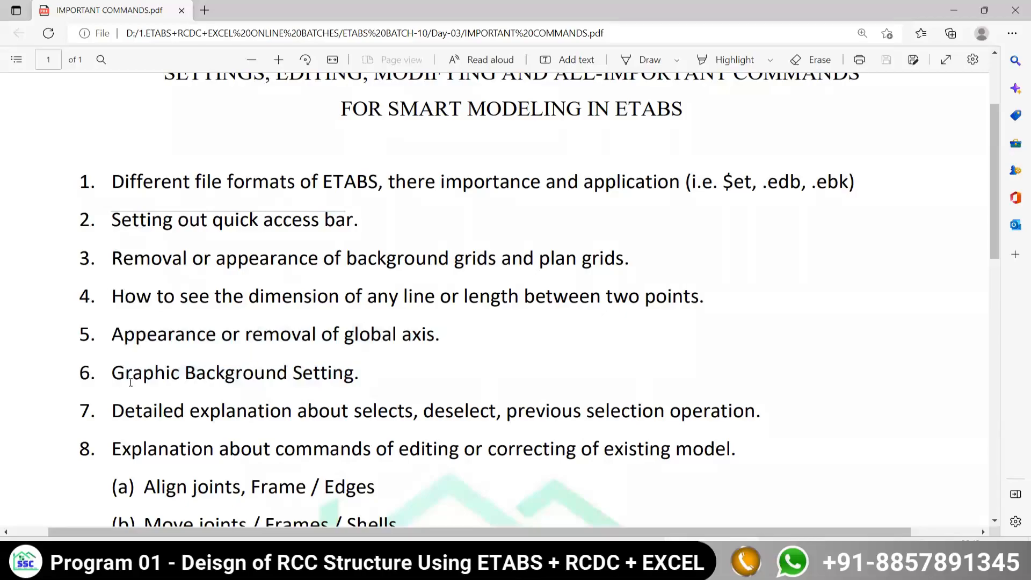
- Switch to ETABS and bring the whole building into the 3-D view
left_click(616, 559)
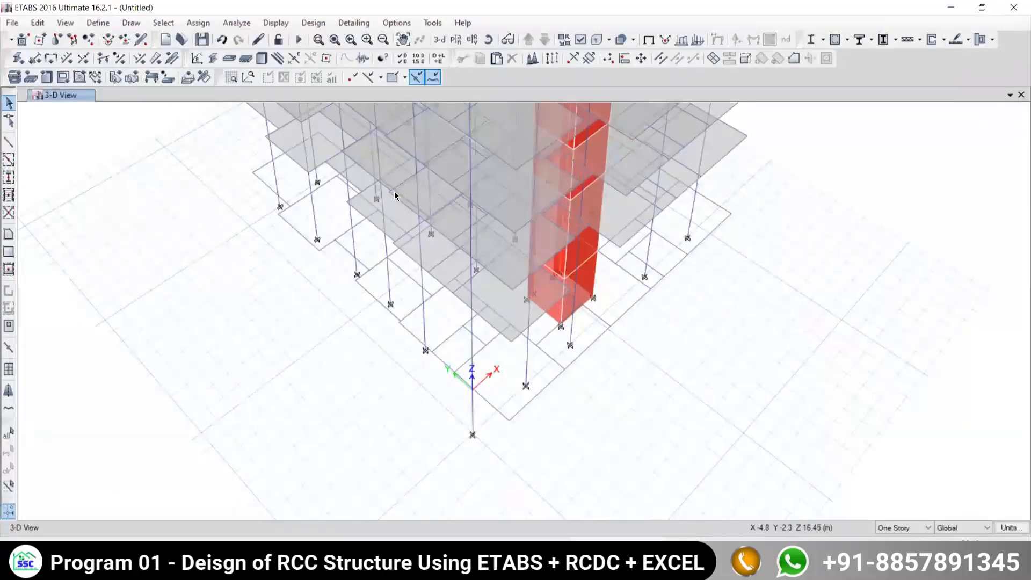
scroll(396, 226, "down", 5)
middle_click_drag(415, 268, 471, 428)
- Change the walls' display colour to light pink (RGB 255, 128, 255) and apply it to the model
left_click(396, 22)
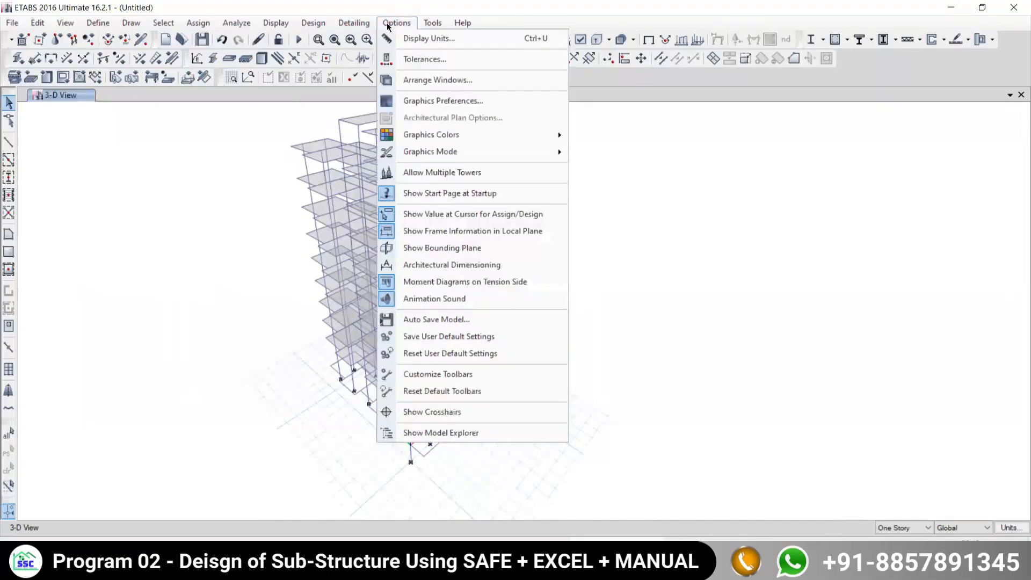
mouse_move(435, 135)
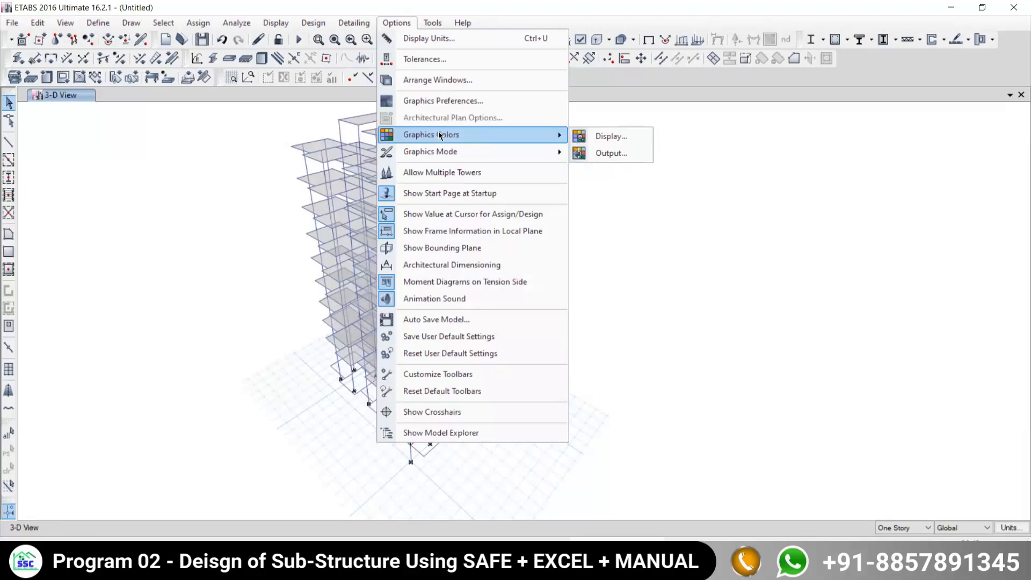
left_click(585, 138)
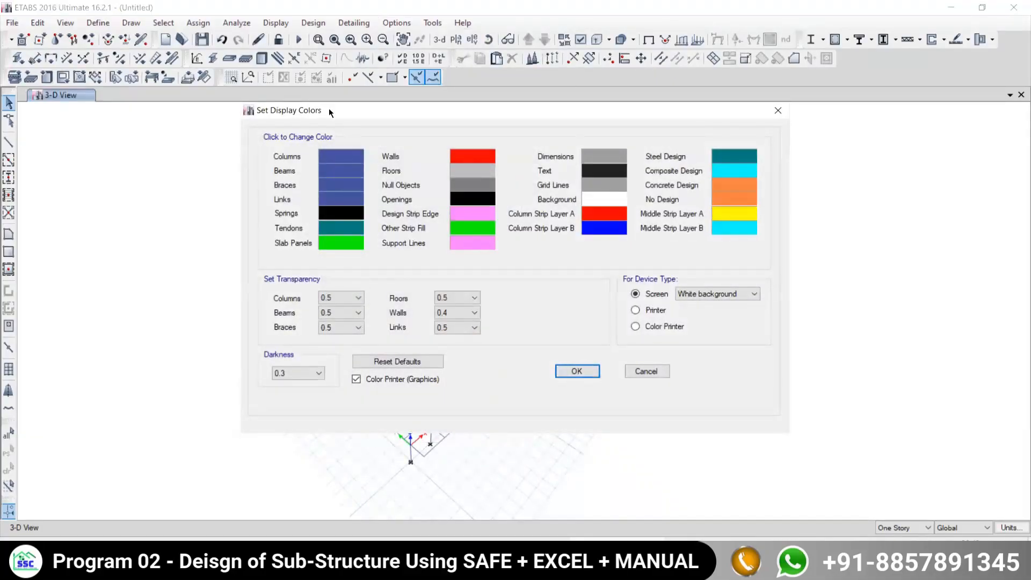
left_click_drag(329, 108, 656, 87)
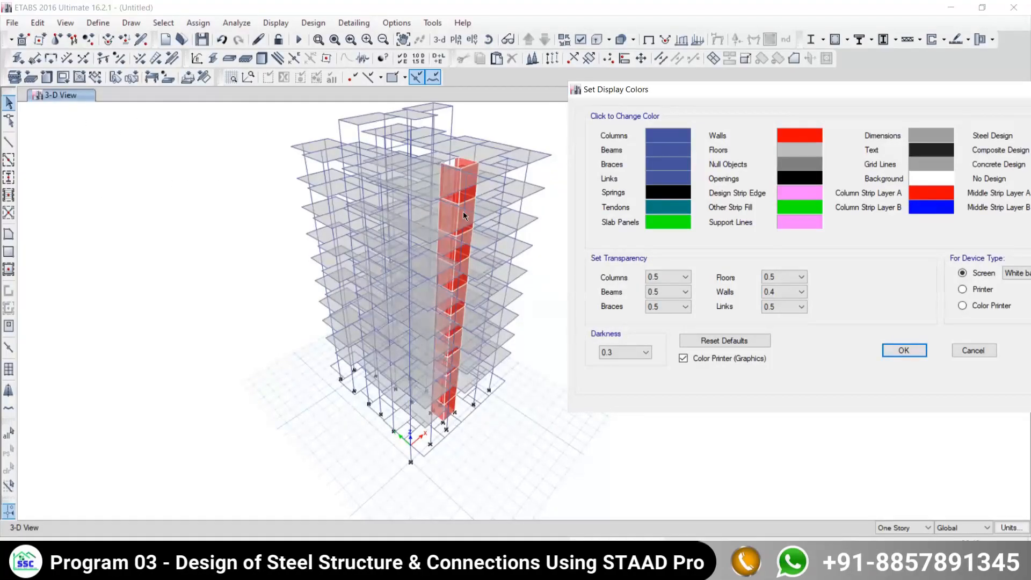
left_click_drag(834, 88, 772, 44)
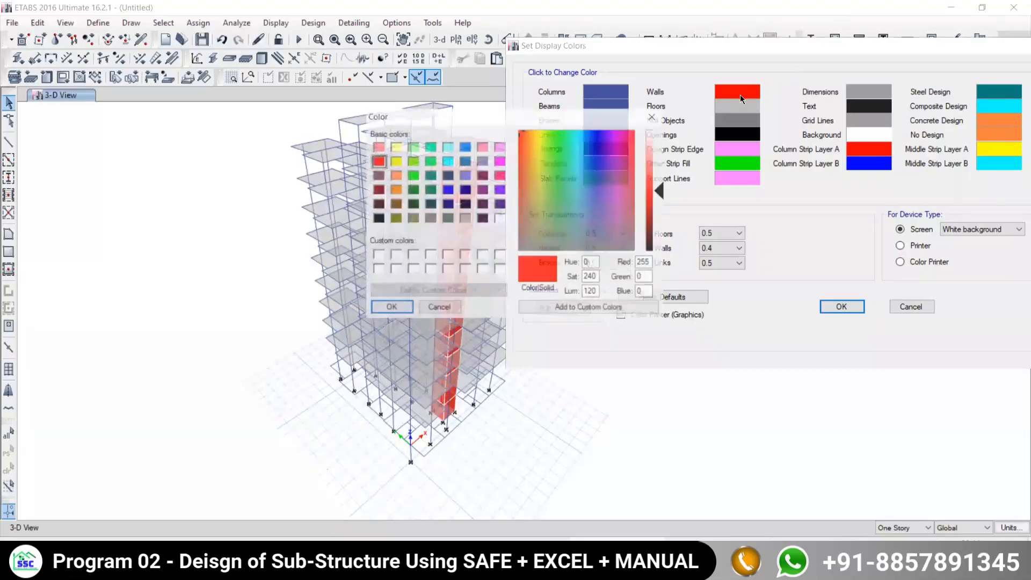
left_click(500, 146)
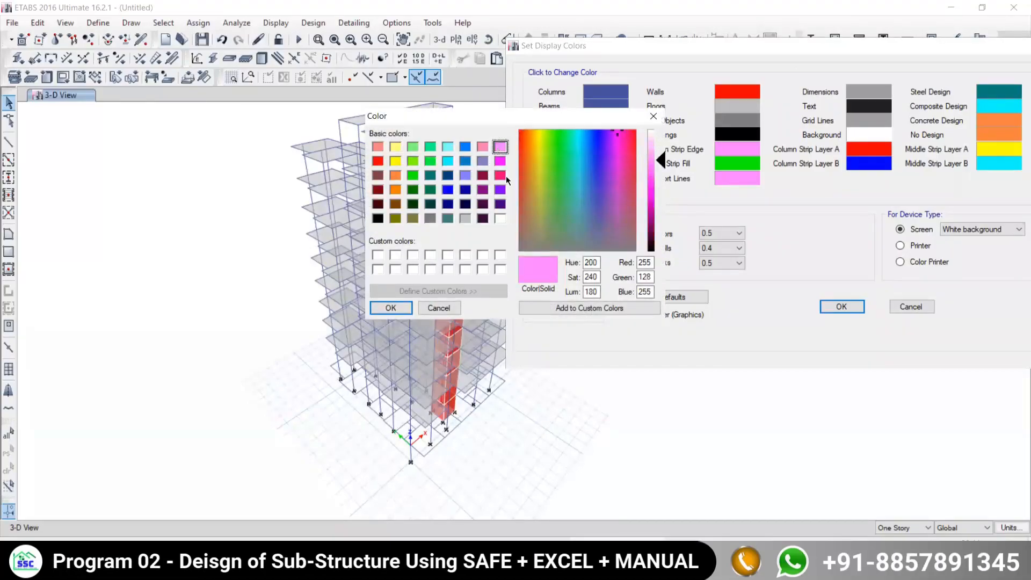
left_click(390, 307)
left_click(841, 308)
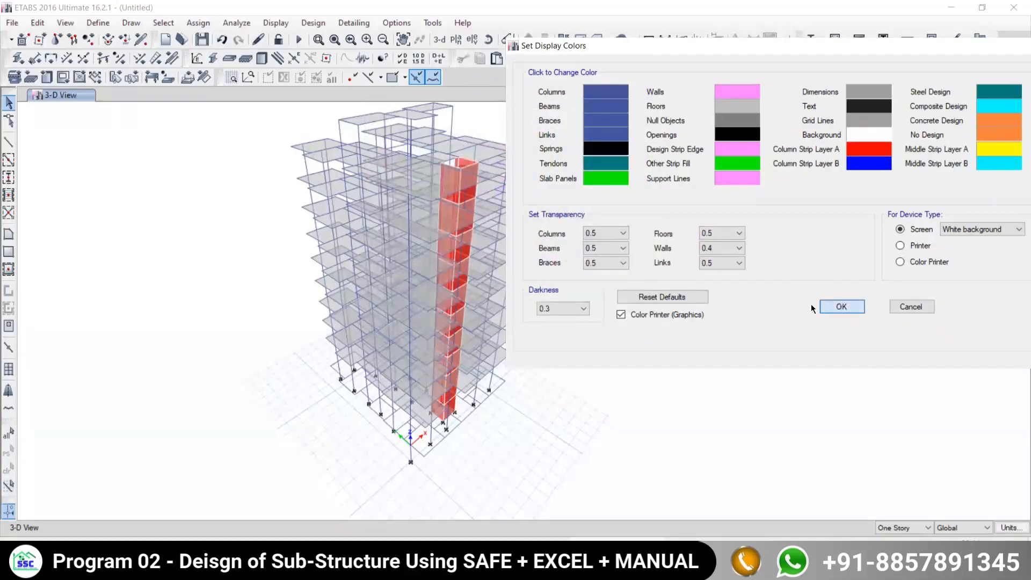
- Change the walls' display colour to dark red (RGB 128, 0, 0) and apply it to the model
scroll(486, 279, "down", 3)
scroll(486, 278, "up", 5)
scroll(485, 278, "up", 1)
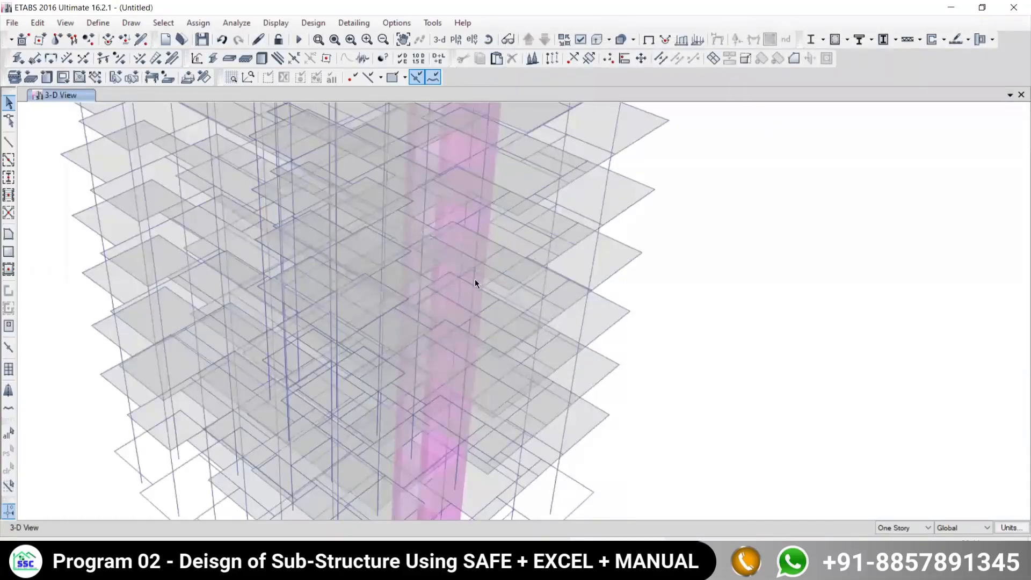
scroll(375, 332, "down", 4)
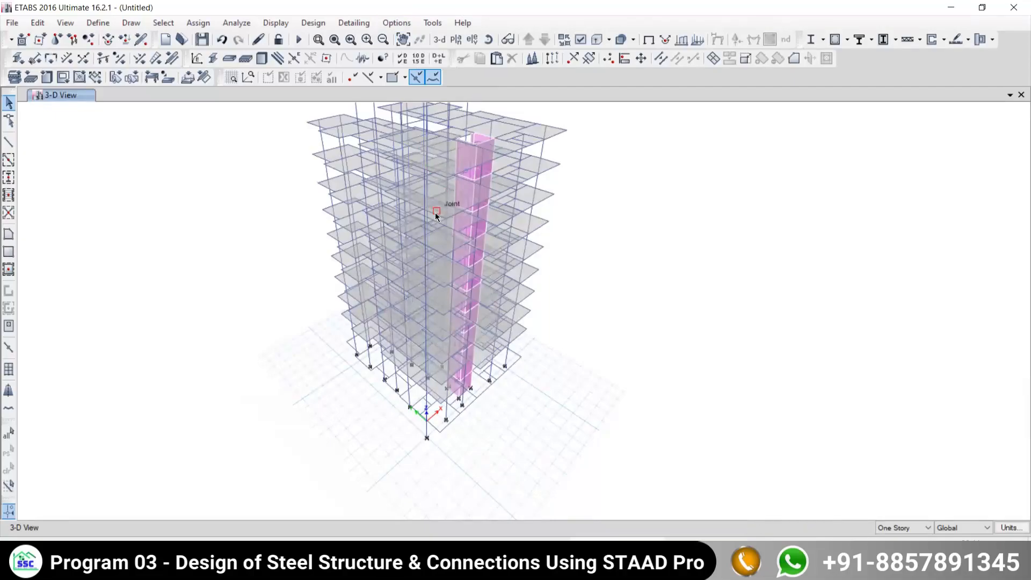
middle_click_drag(442, 228, 429, 250)
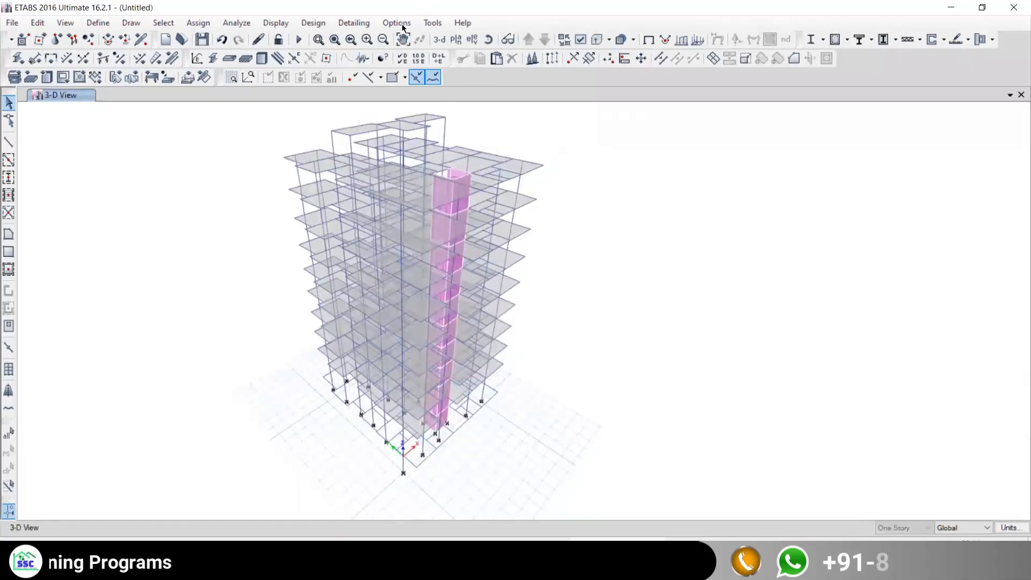
left_click(397, 23)
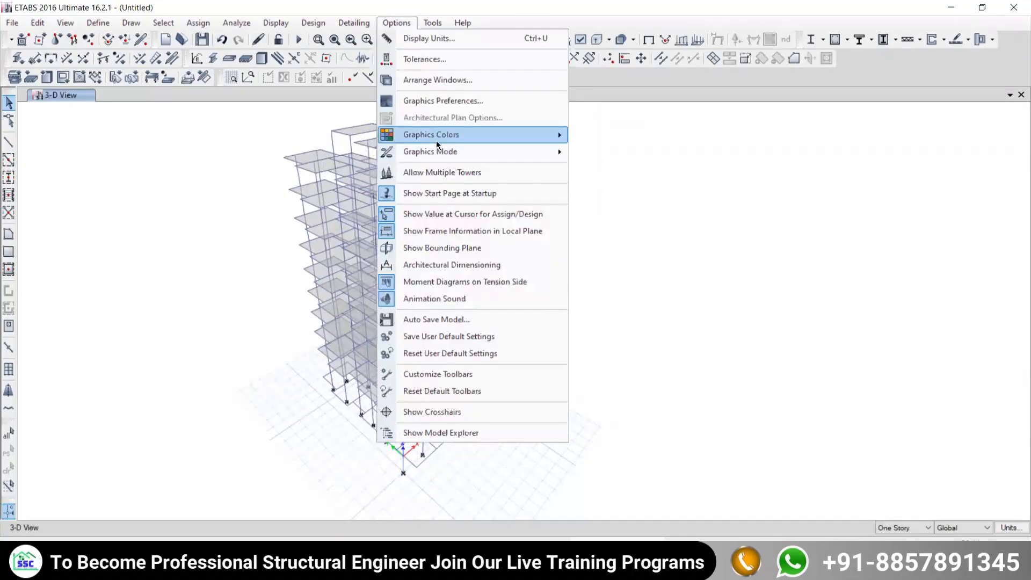
mouse_move(433, 137)
left_click(590, 137)
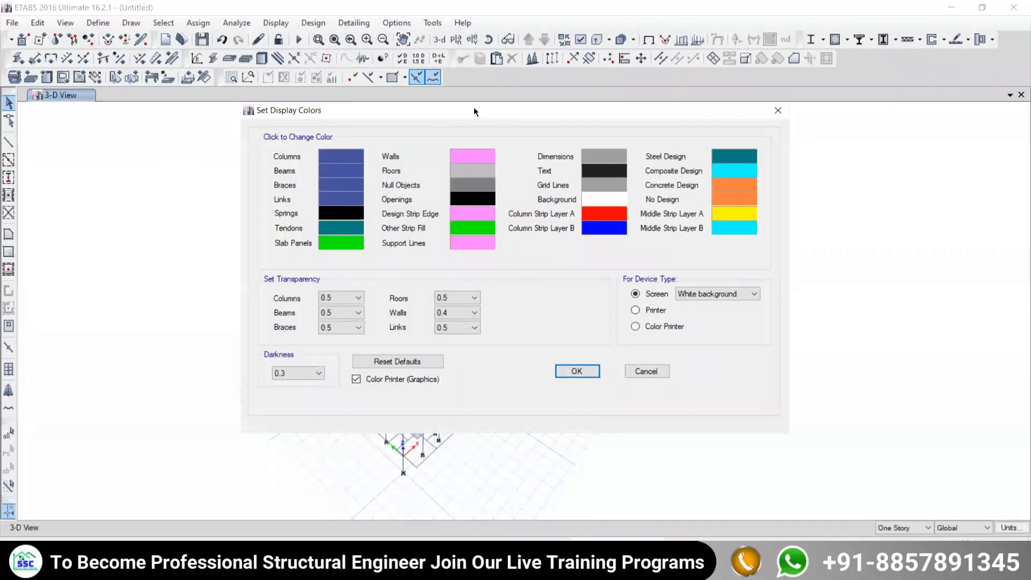
left_click_drag(473, 112, 818, 114)
left_click(811, 157)
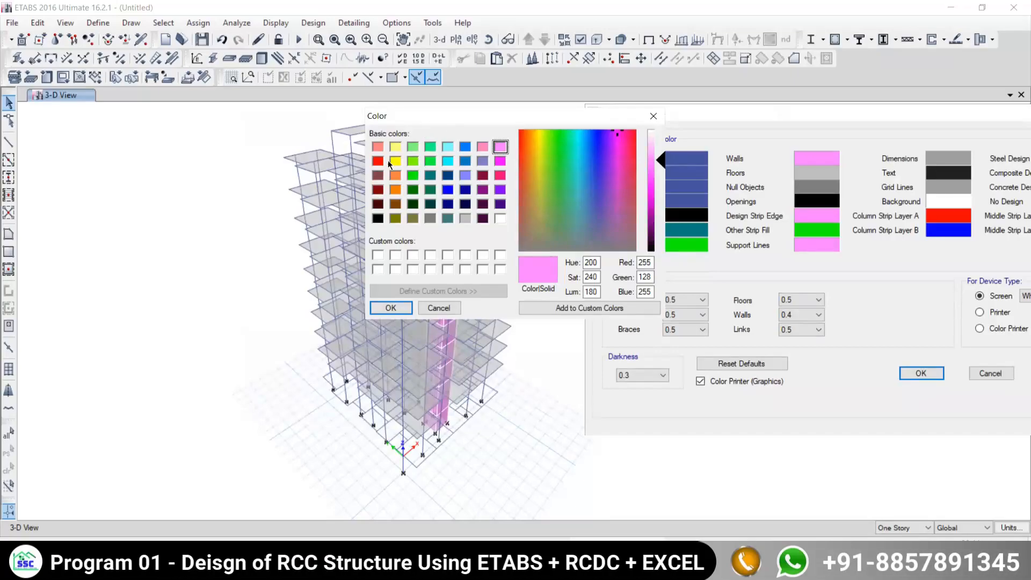
left_click(377, 189)
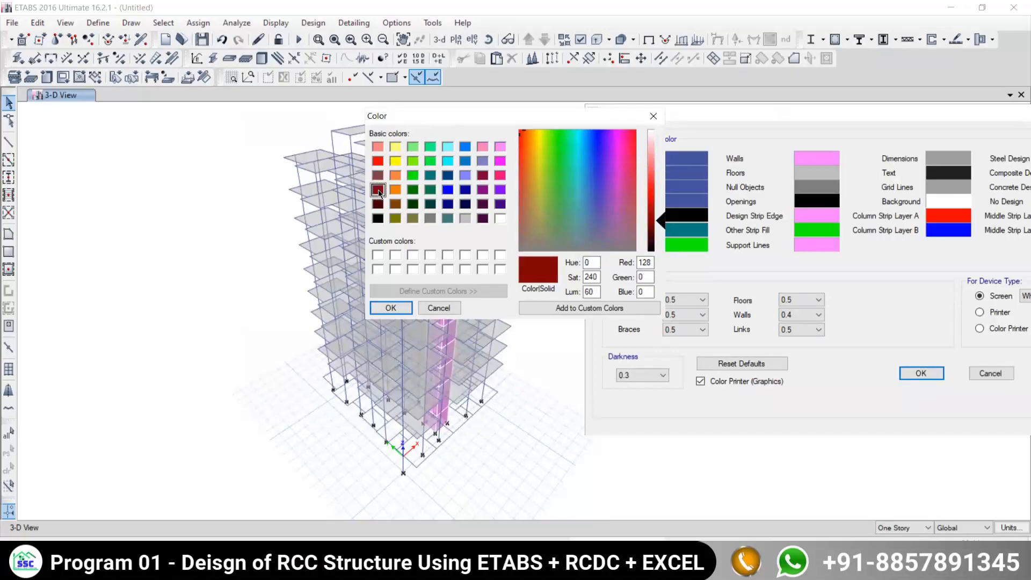
left_click(391, 307)
left_click(914, 373)
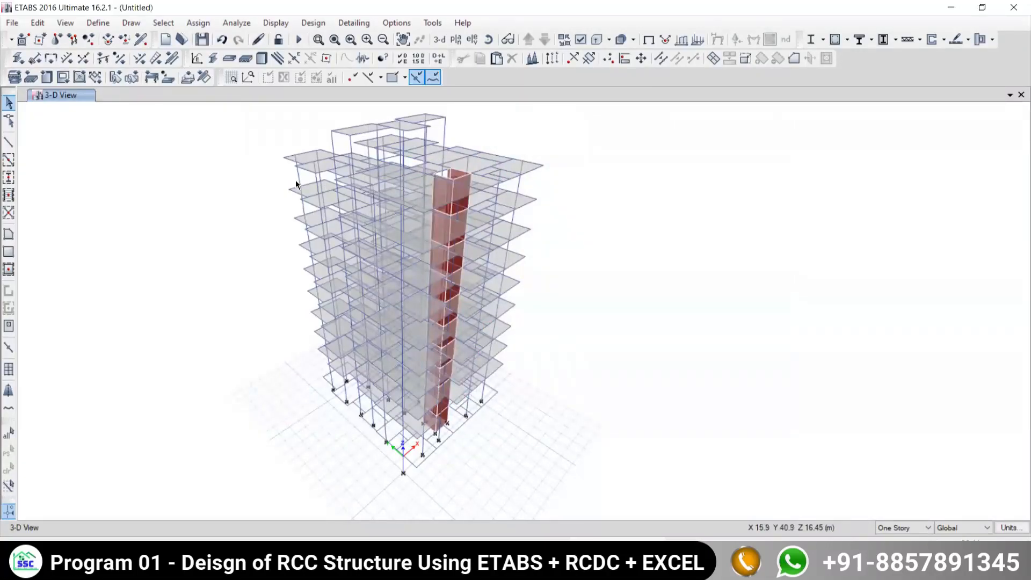
- Change the columns' display colour to red (RGB 255, 0, 0) and apply it to the model
left_click(397, 22)
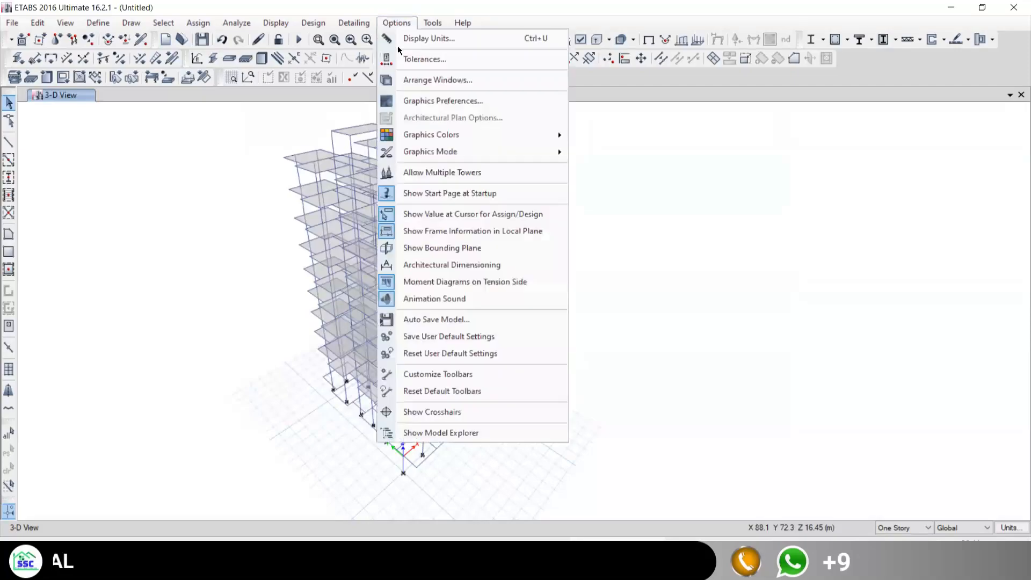
mouse_move(431, 134)
left_click(592, 134)
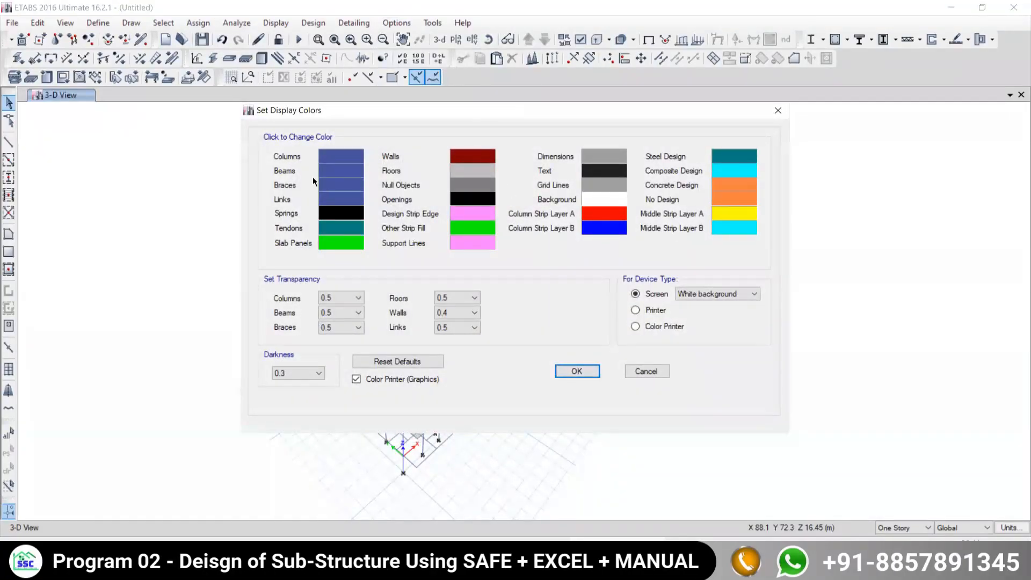
left_click(328, 158)
left_click(378, 161)
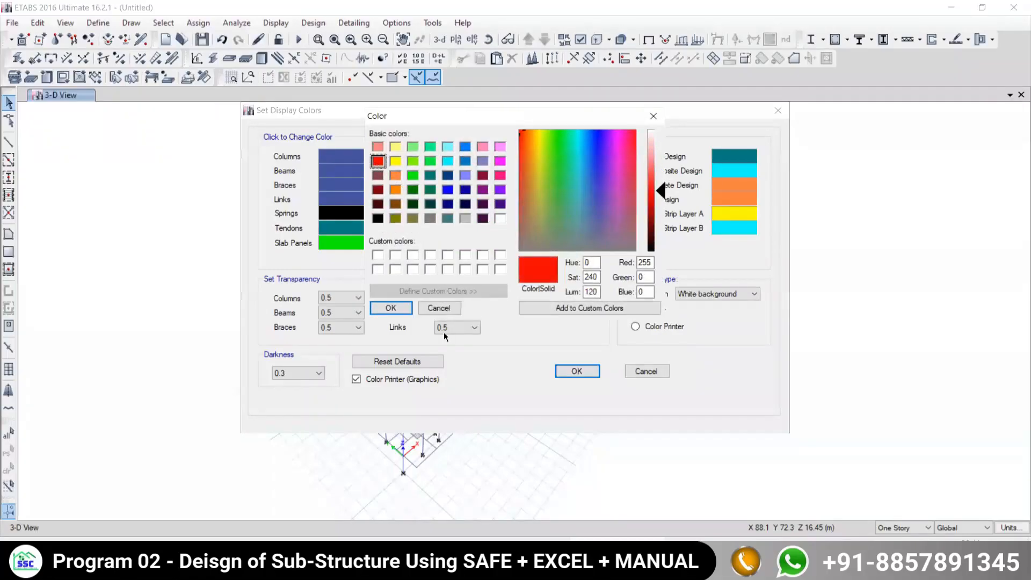
key("Return")
left_click(567, 369)
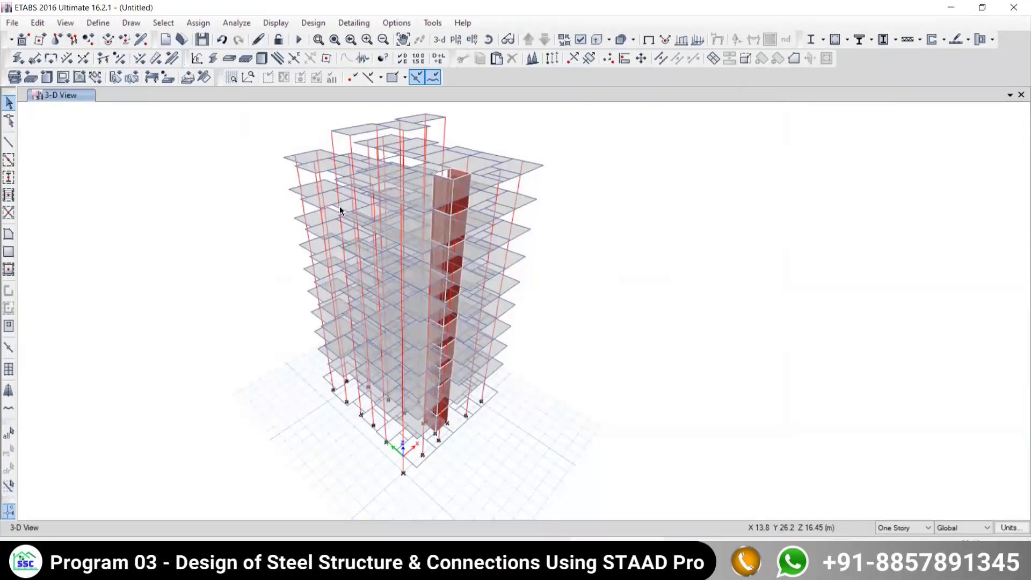
- Reset the display colours to their defaults and apply the Black Background scheme for the screen
left_click(387, 21)
mouse_move(426, 139)
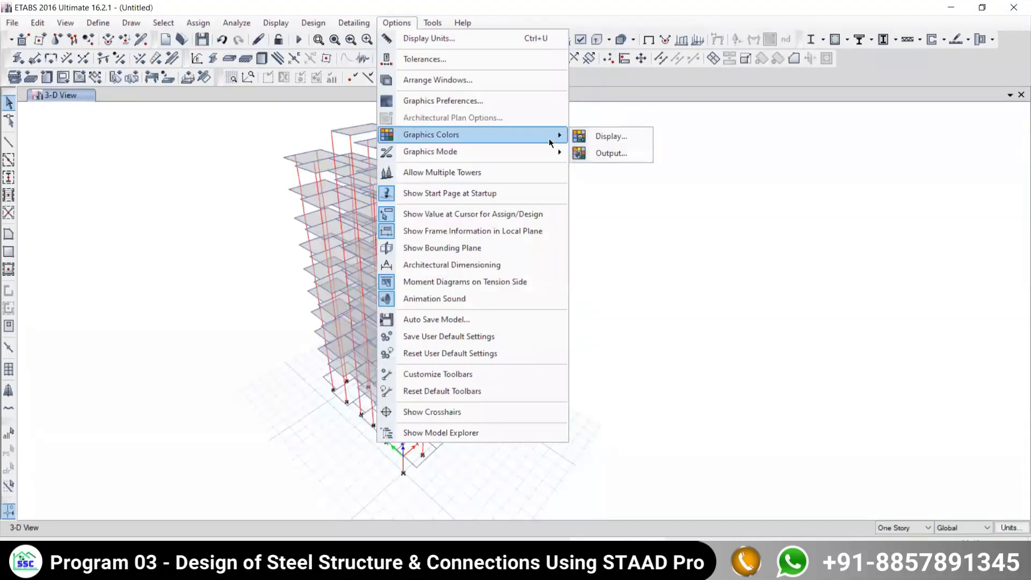
left_click(609, 137)
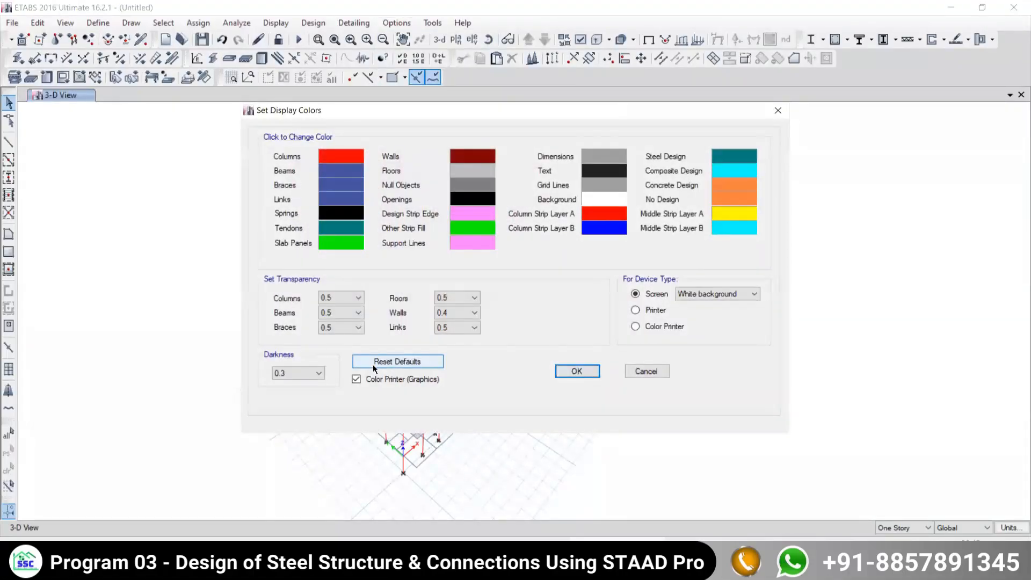
left_click(379, 364)
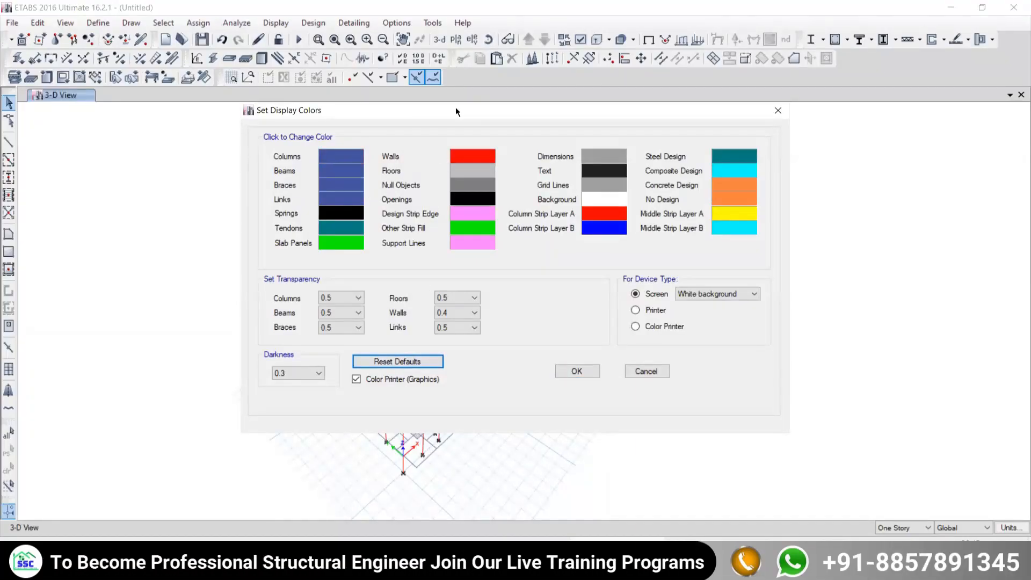
left_click_drag(456, 107, 734, 50)
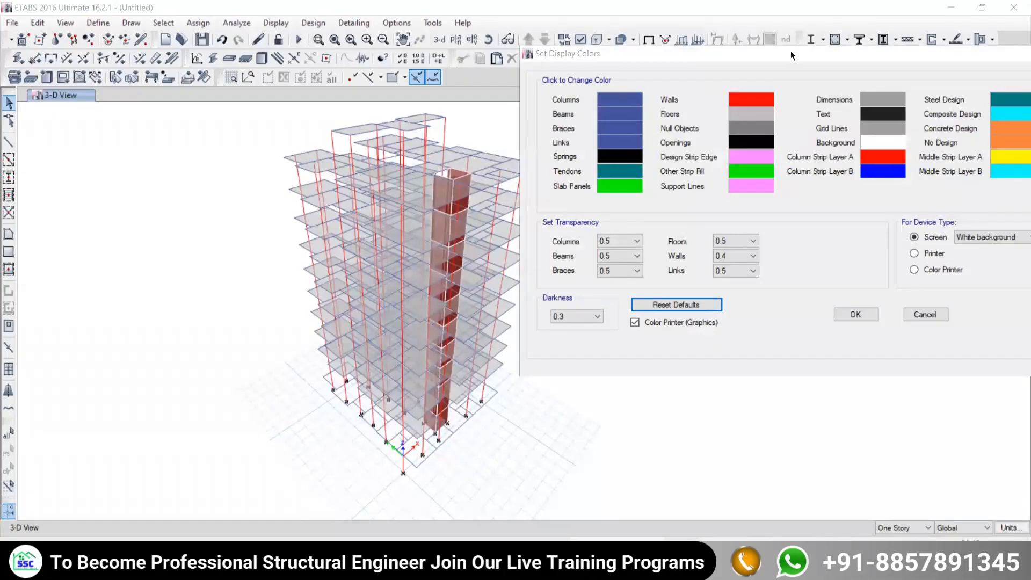
left_click_drag(815, 51, 772, 56)
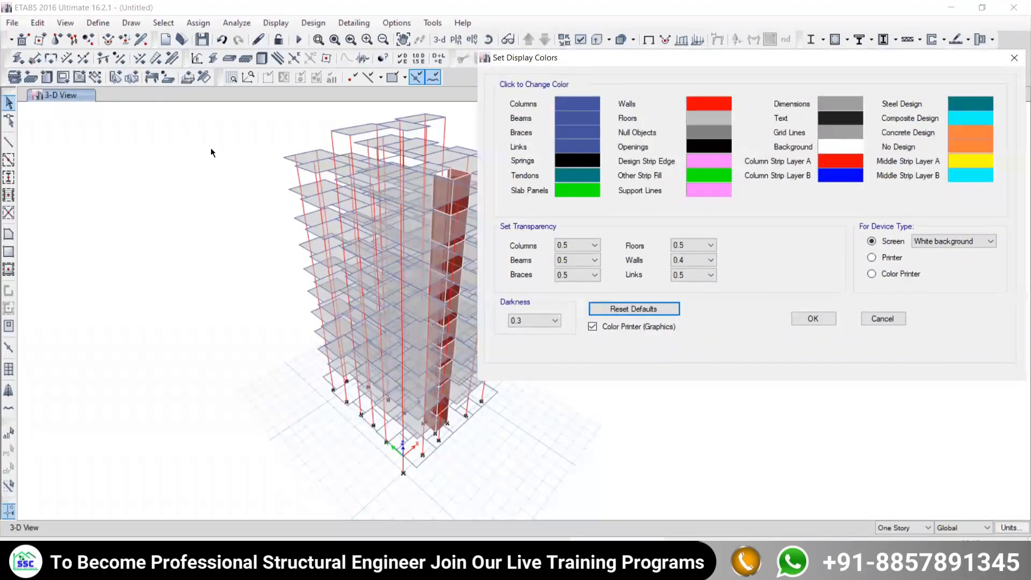
left_click(939, 241)
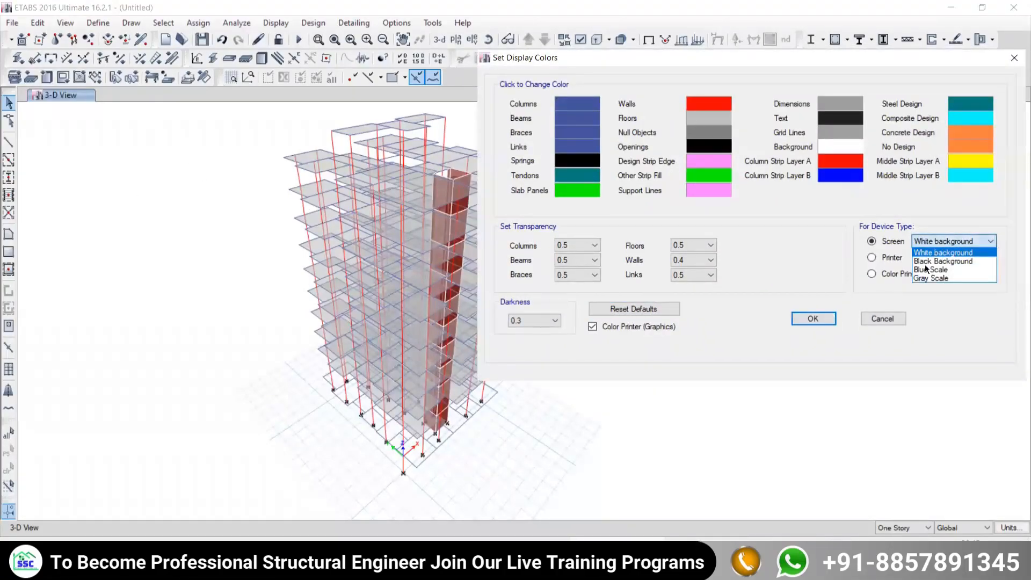
left_click(947, 268)
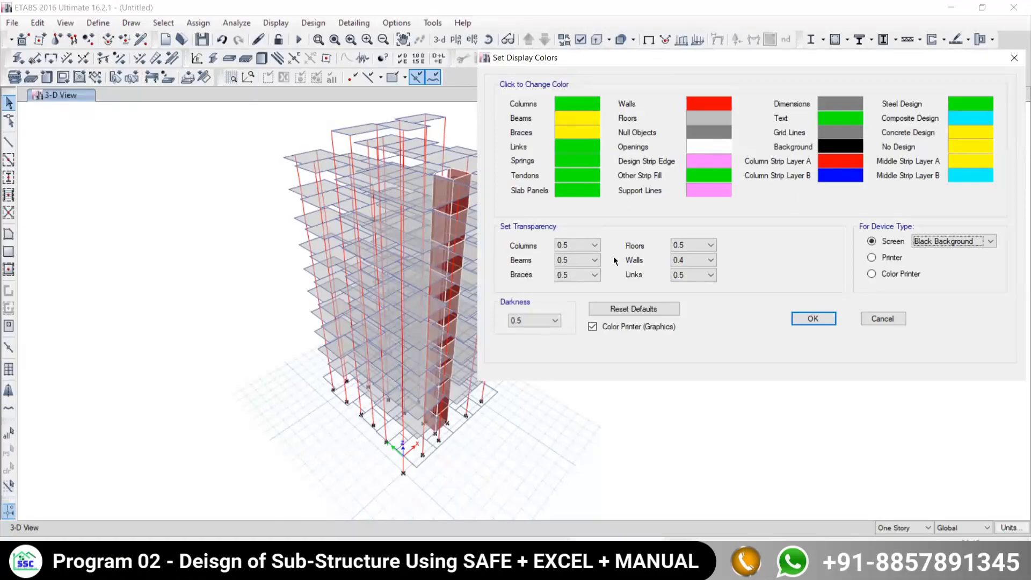
left_click(813, 318)
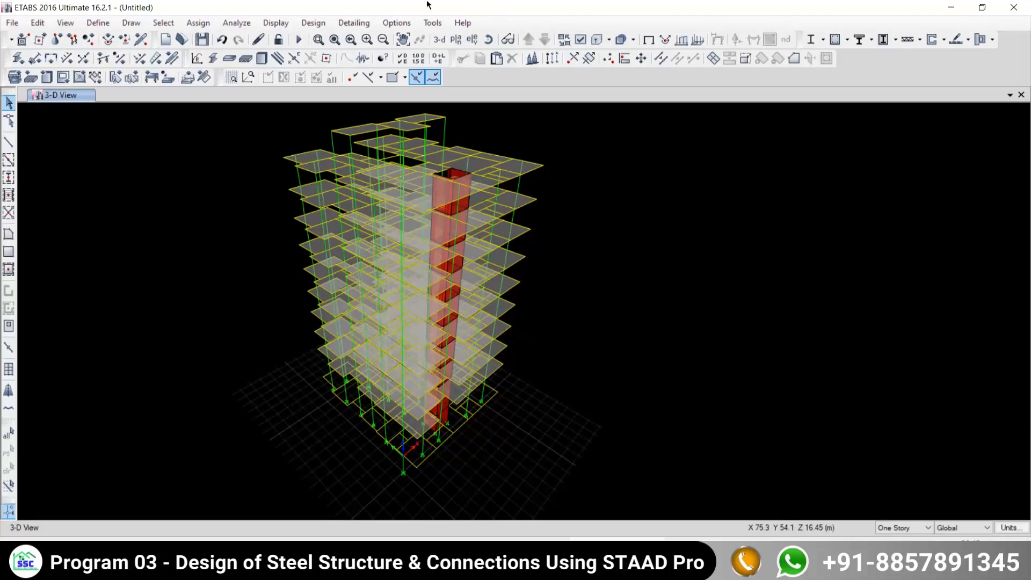
- Change the walls' display colour to cyan in the black background scheme and apply it
left_click(394, 24)
mouse_move(537, 135)
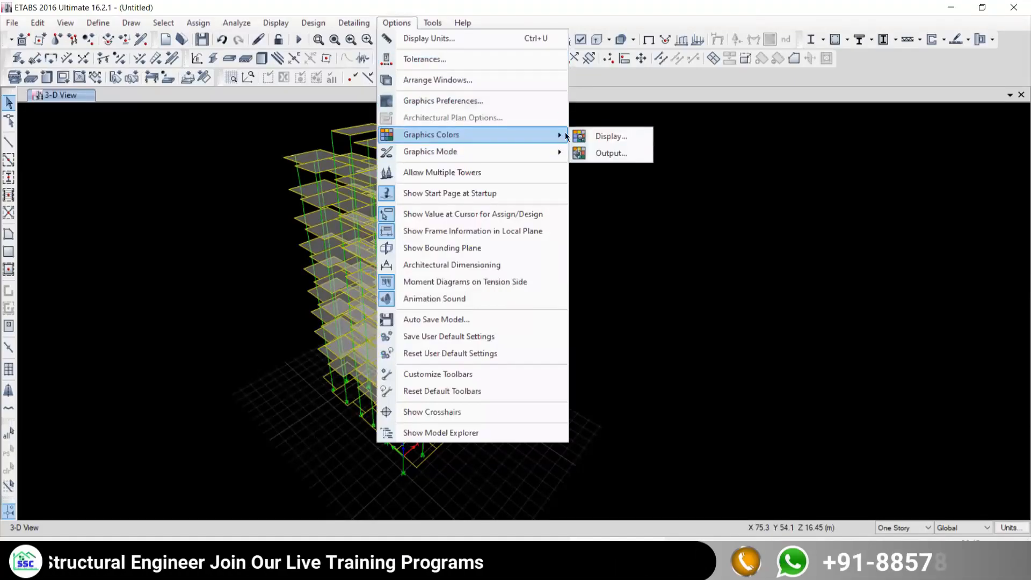
left_click(604, 139)
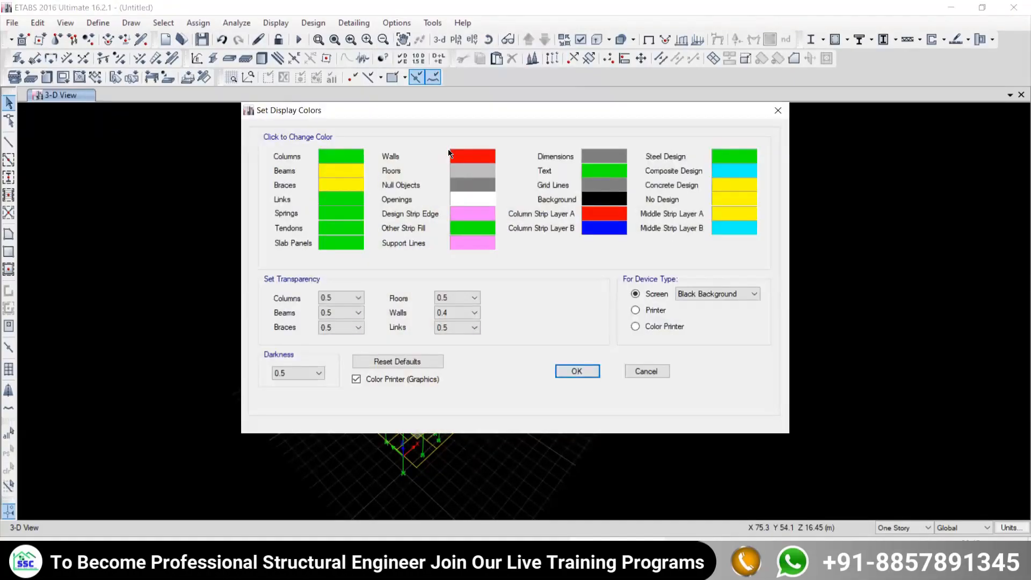
left_click(462, 157)
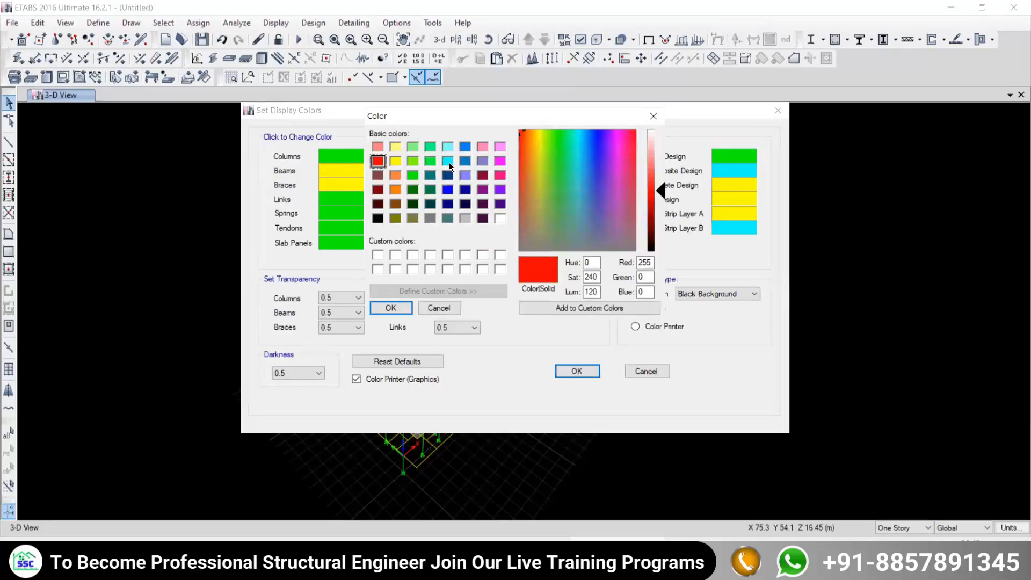
left_click(448, 161)
left_click(390, 308)
left_click(576, 370)
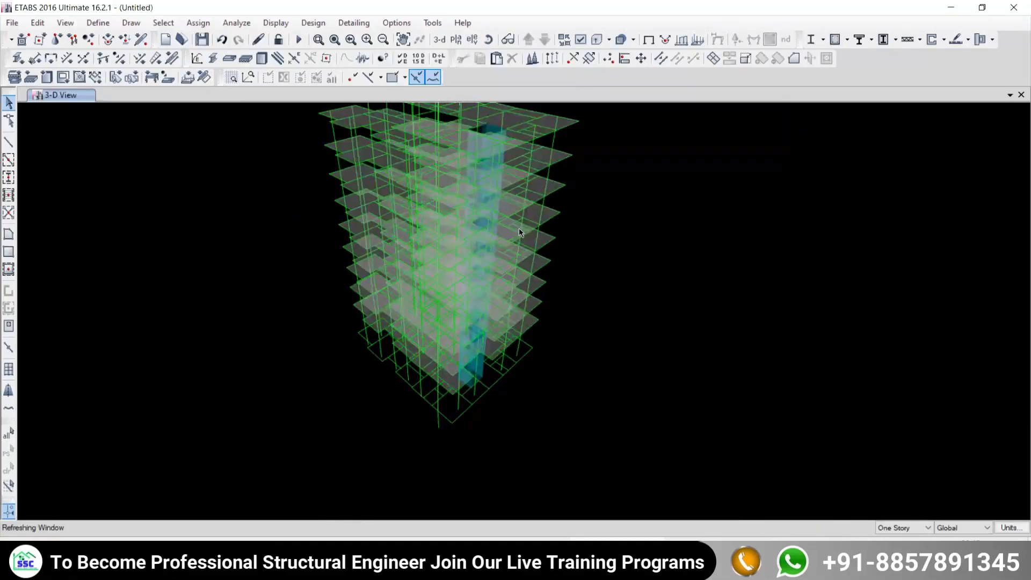
- Preview the Printer and Color Printer device palettes in the display colour settings, and close the settings without applying them
middle_click_drag(405, 290, 422, 350)
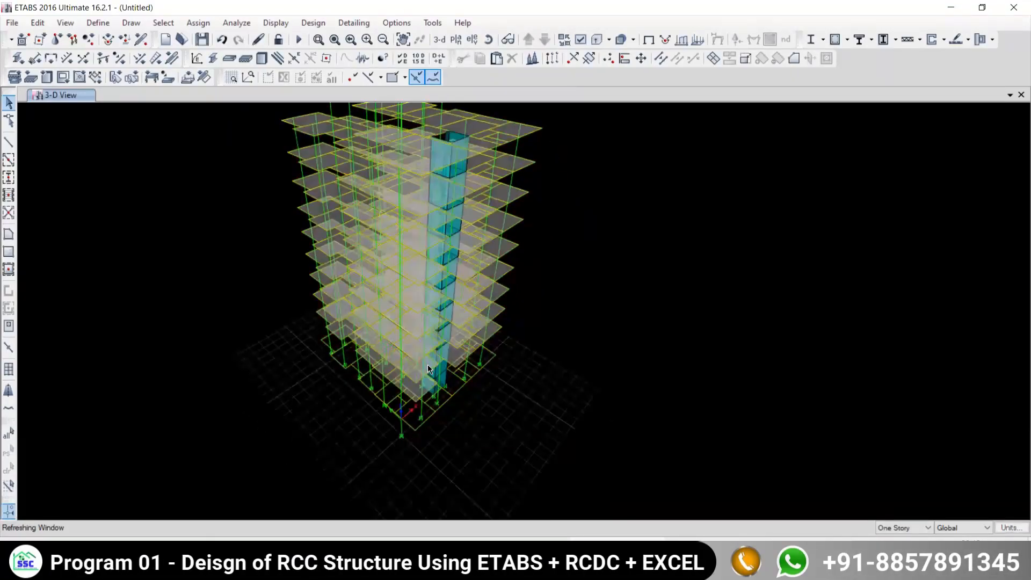
left_click(387, 23)
mouse_move(410, 137)
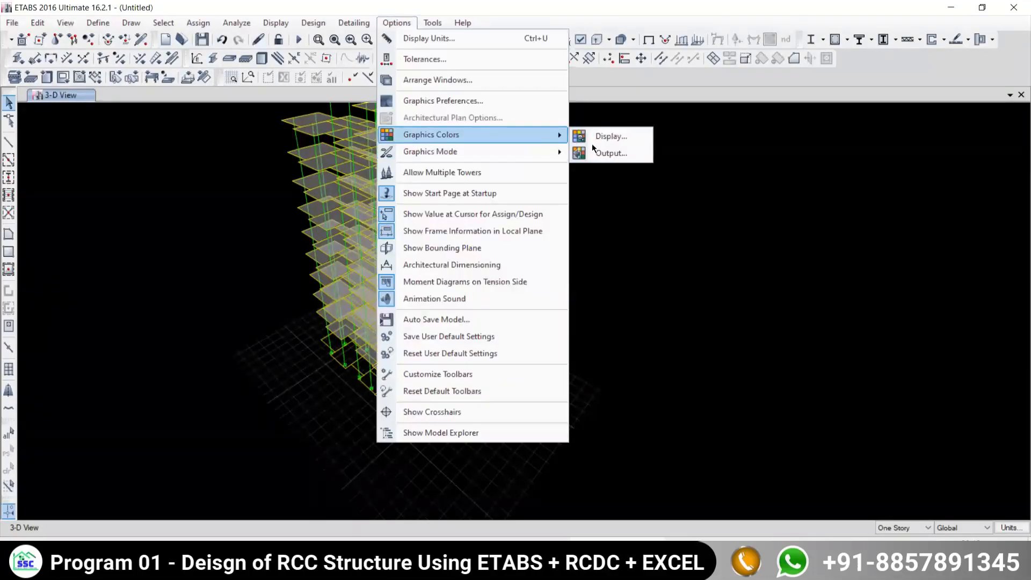
left_click(610, 137)
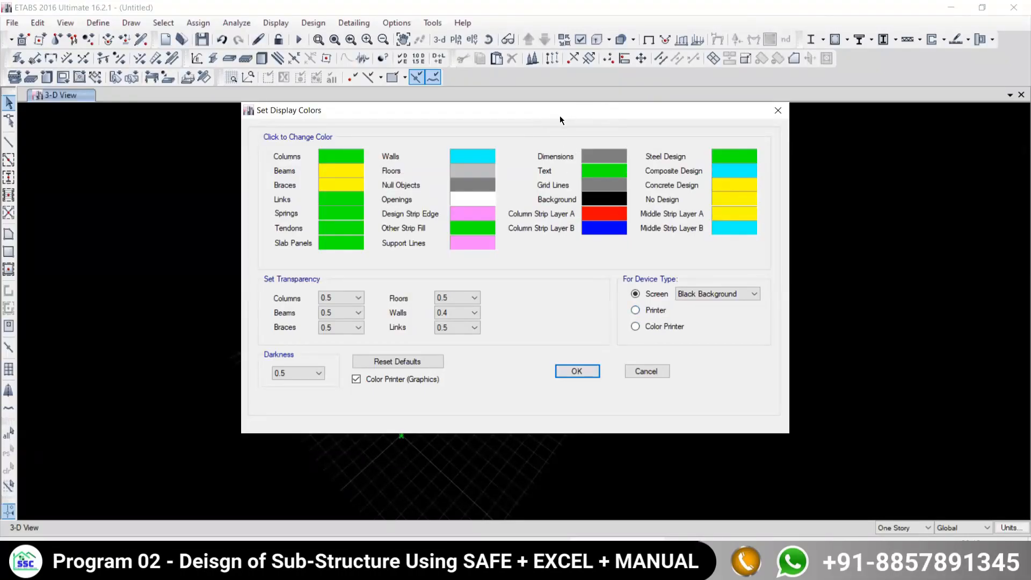
left_click_drag(559, 115, 800, 93)
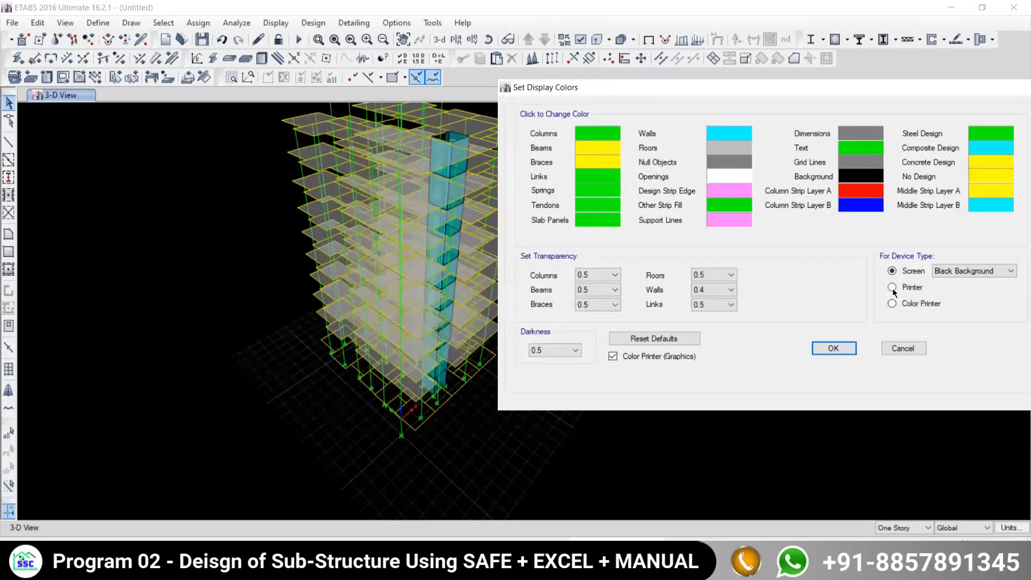
left_click(892, 288)
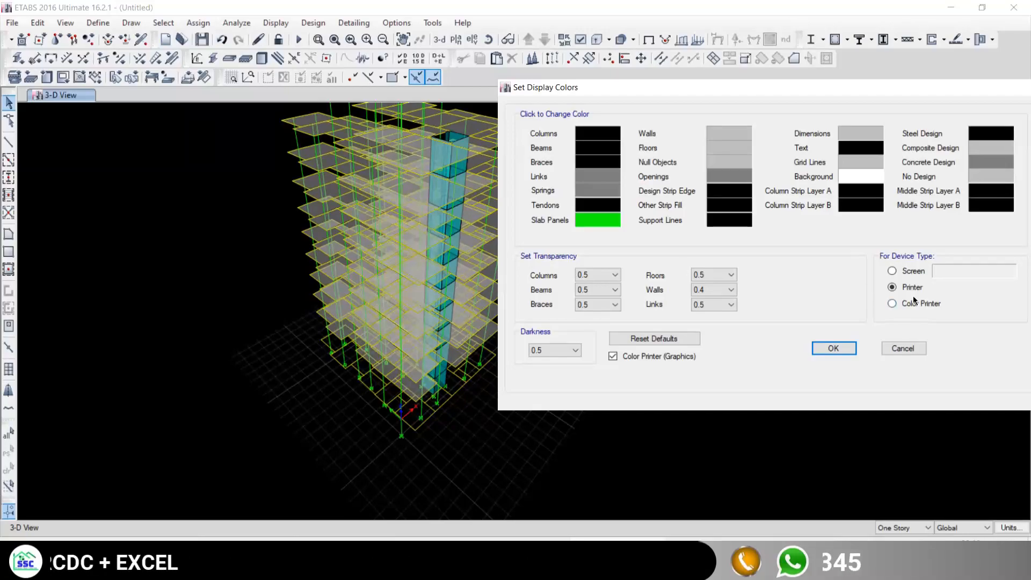
left_click(892, 303)
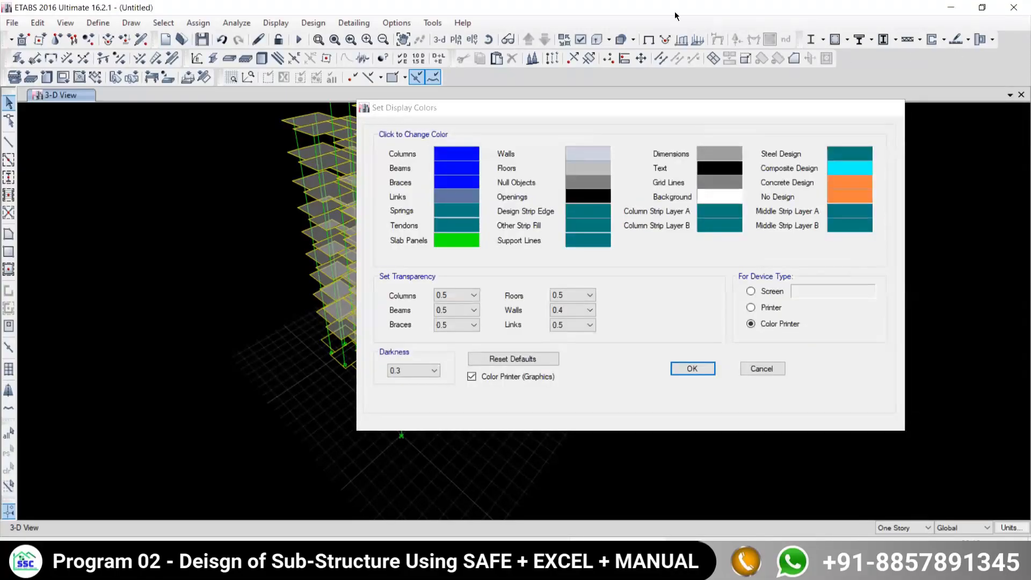
left_click(892, 108)
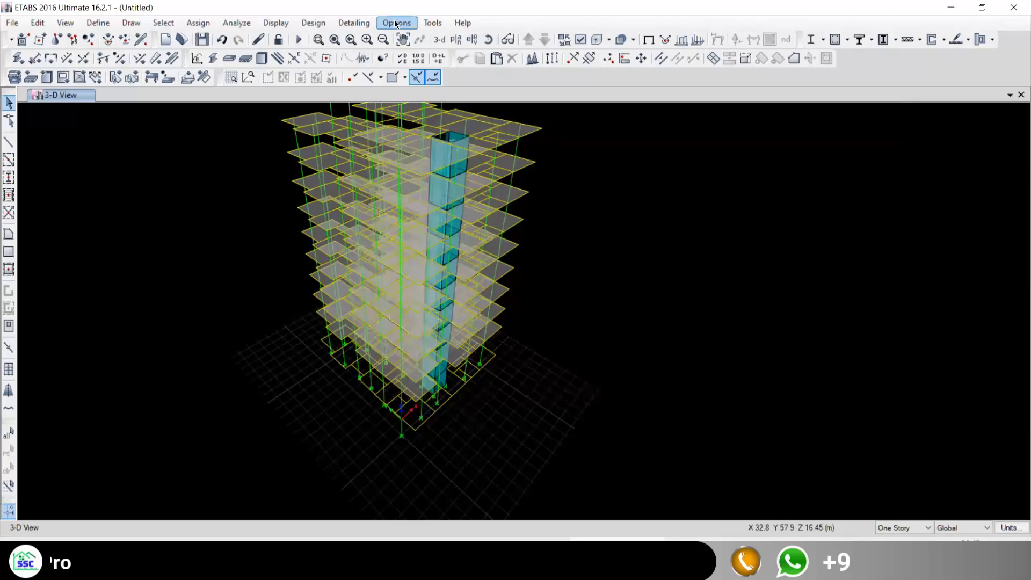
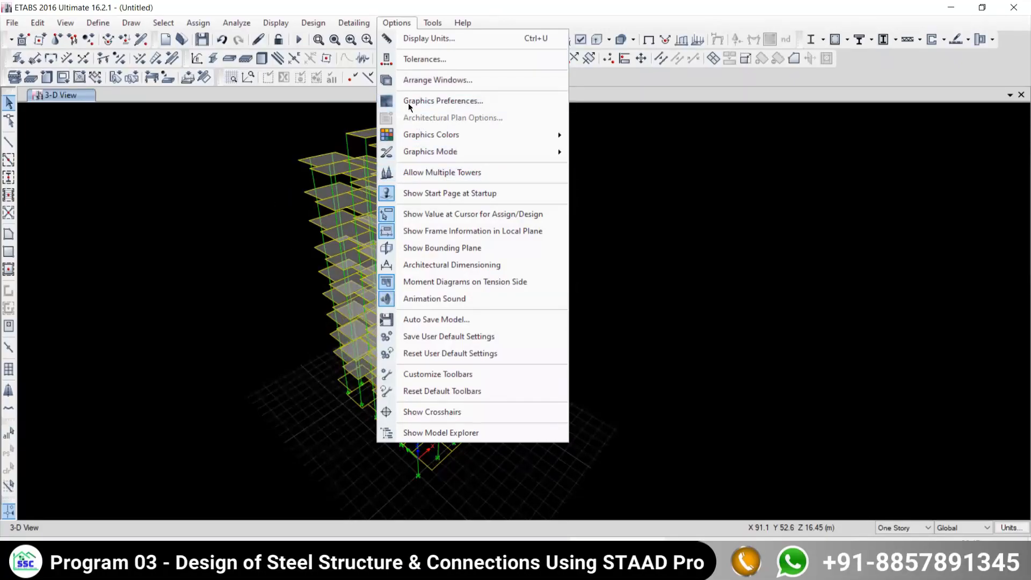
- Review the font, quality and size settings in the graphics preferences without changing them
left_click(450, 102)
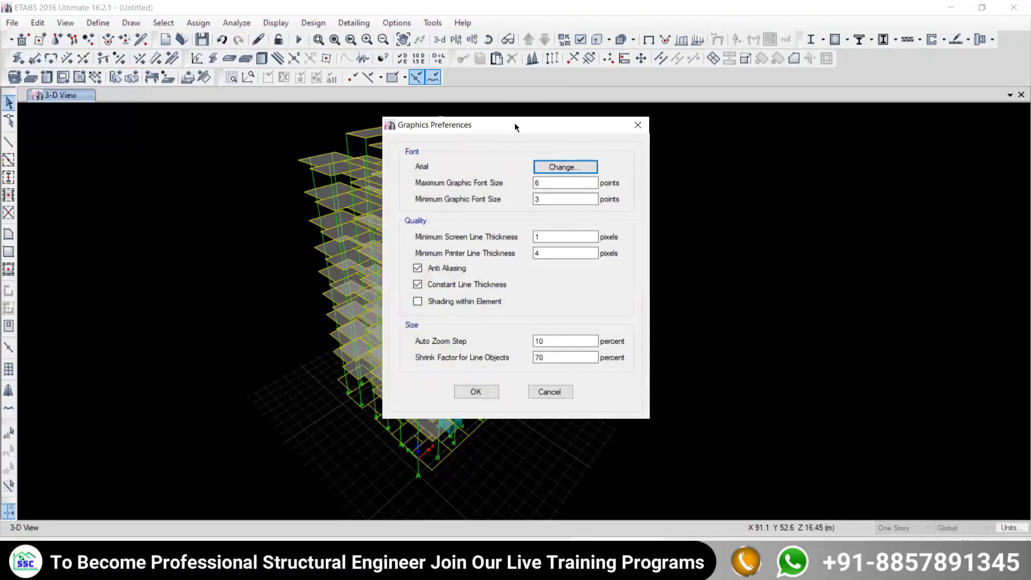
left_click(637, 126)
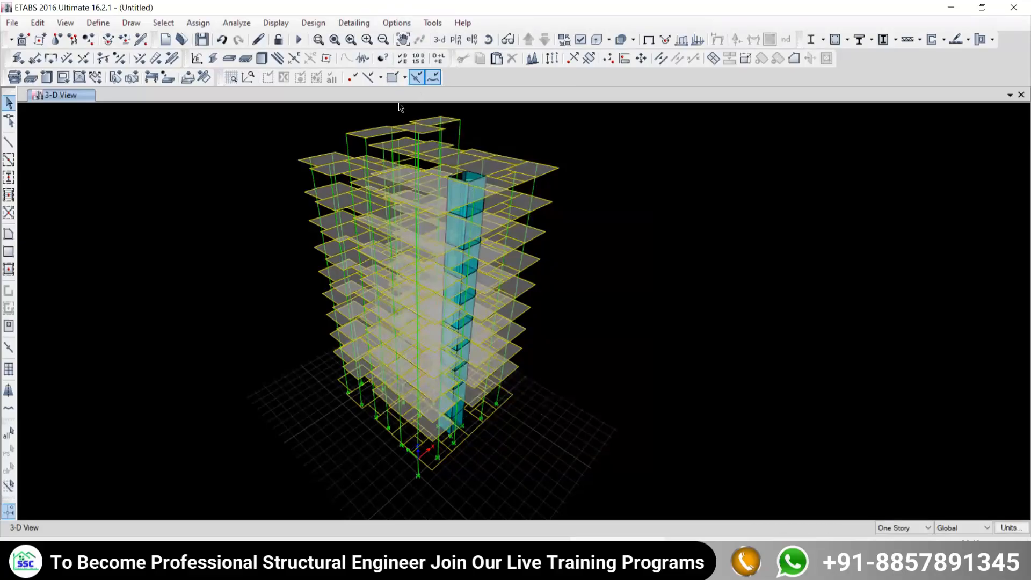
left_click(396, 23)
left_click(397, 24)
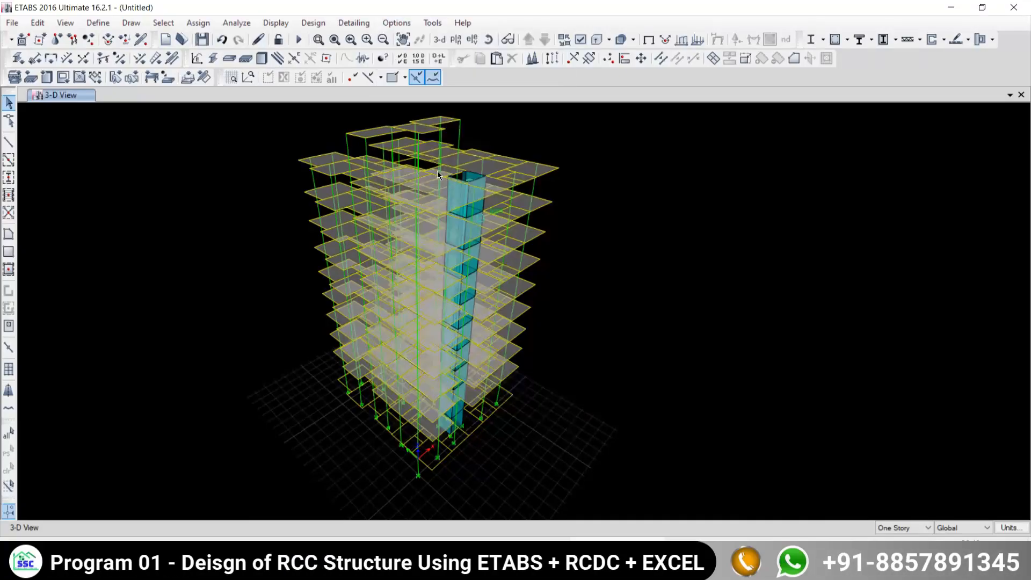
- Reset the display colours to their defaults and apply the White background scheme for the screen
left_click(390, 22)
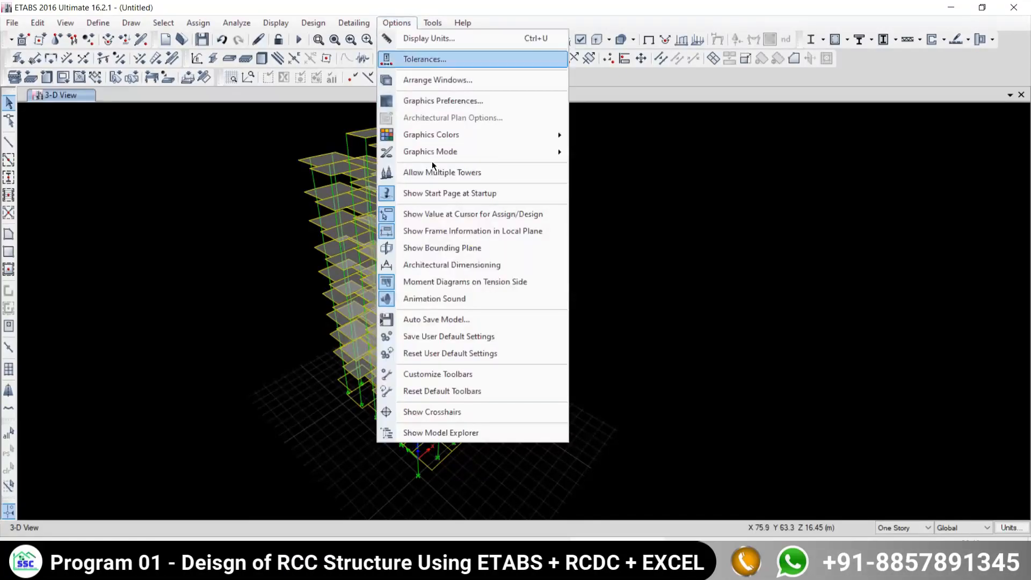
mouse_move(443, 157)
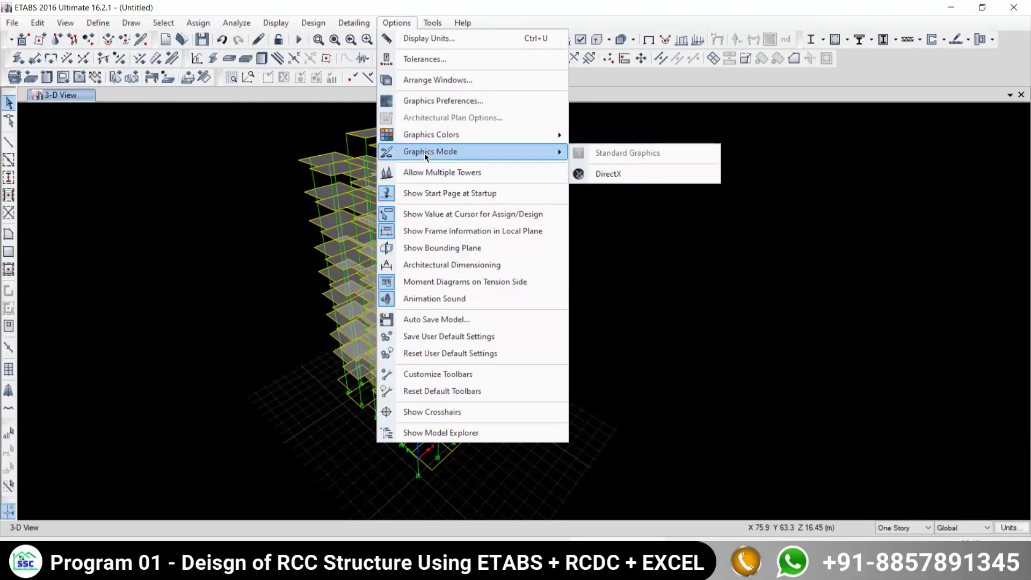
mouse_move(428, 134)
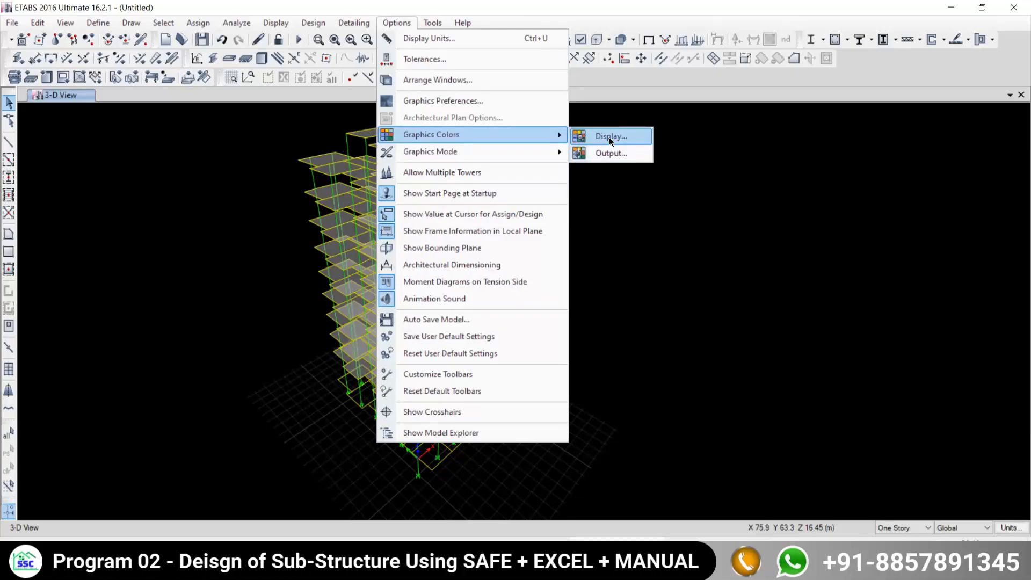
left_click(609, 137)
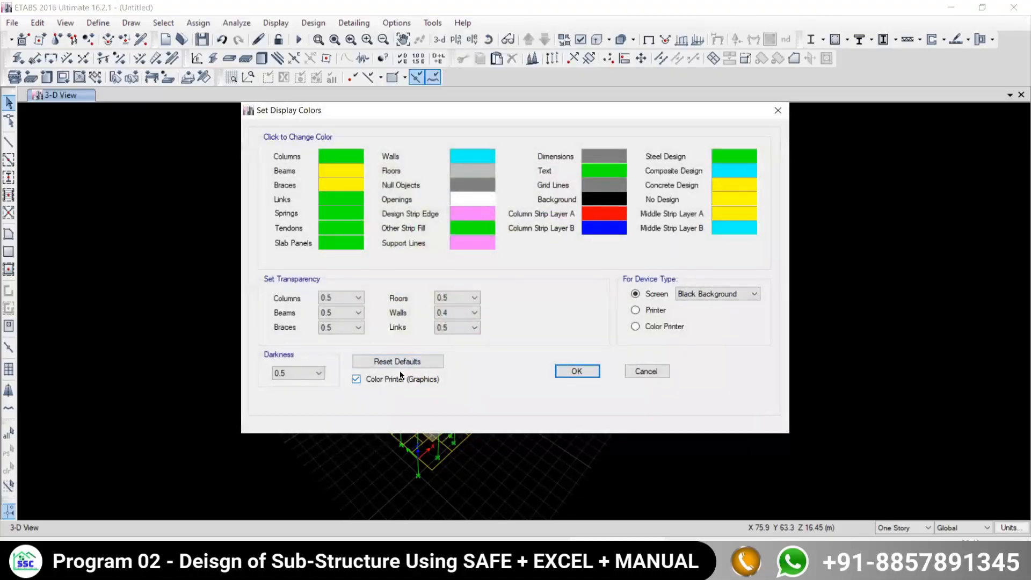
left_click(397, 361)
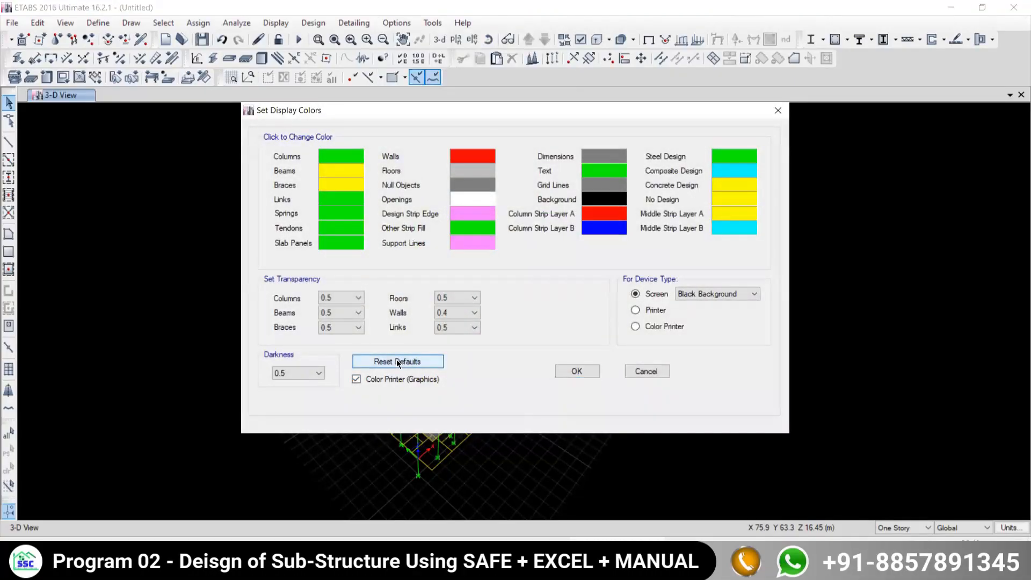
left_click(727, 294)
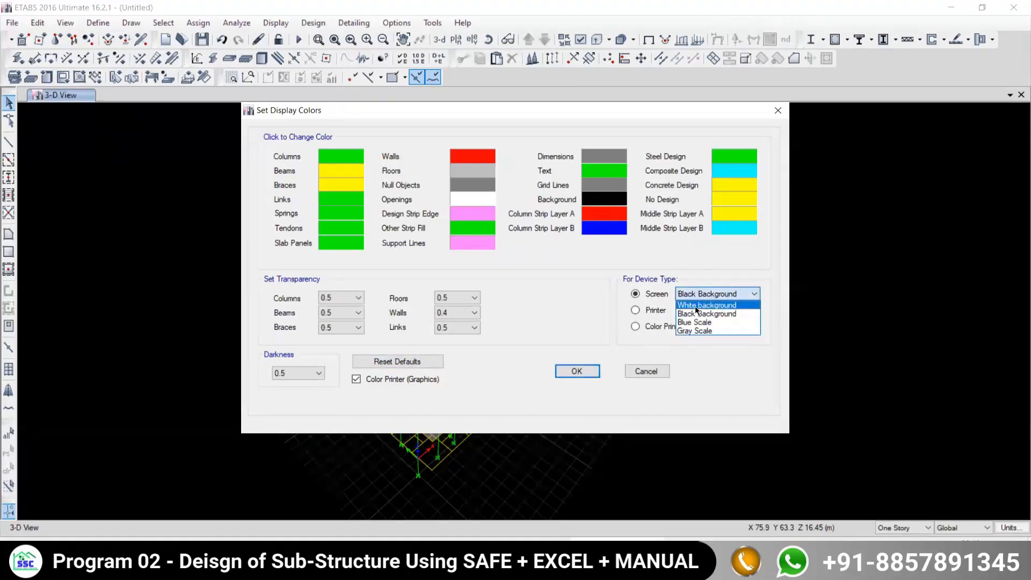
left_click(703, 311)
left_click(577, 371)
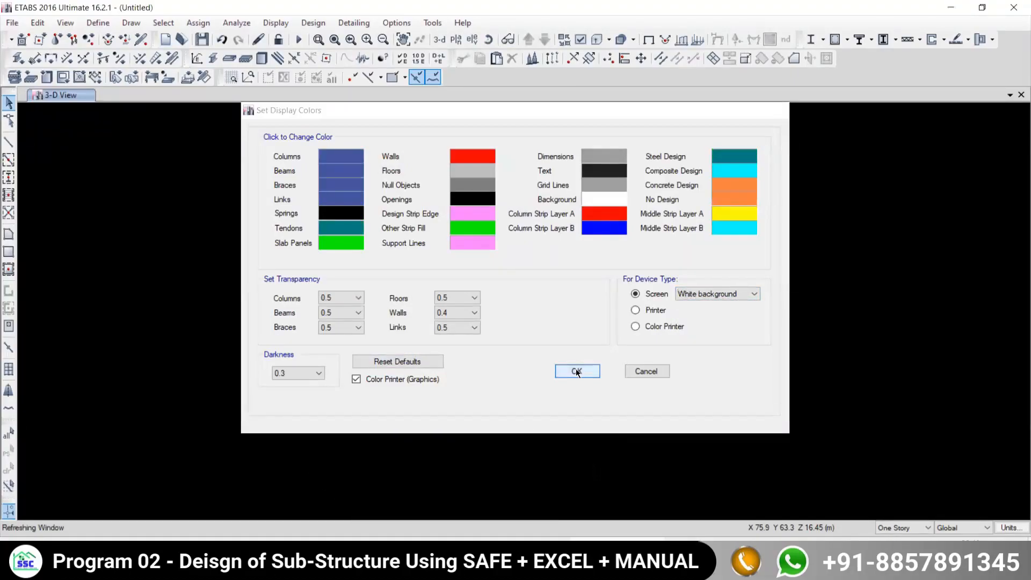
- Switch the graphics mode to DirectX
left_click(397, 23)
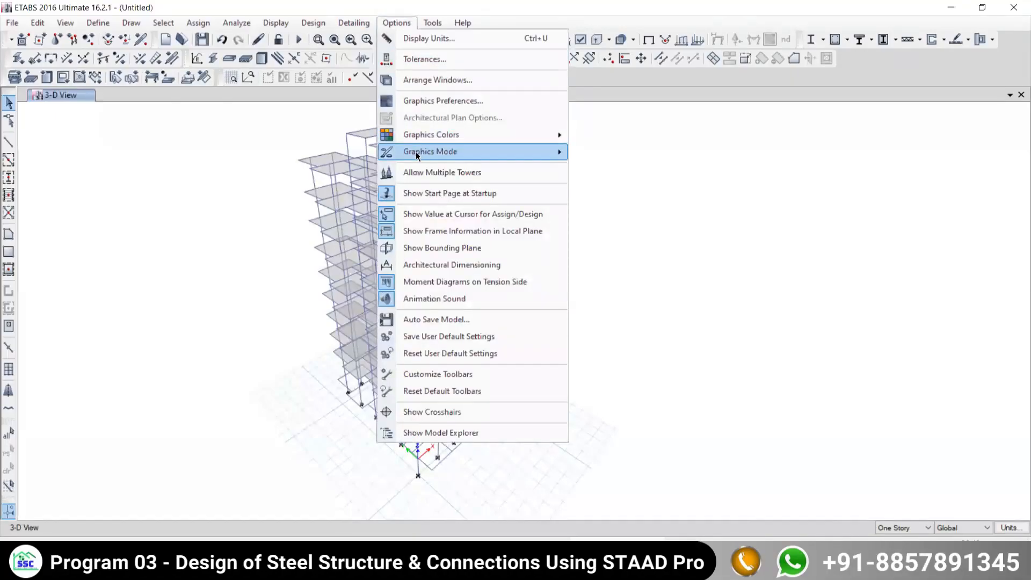
mouse_move(433, 152)
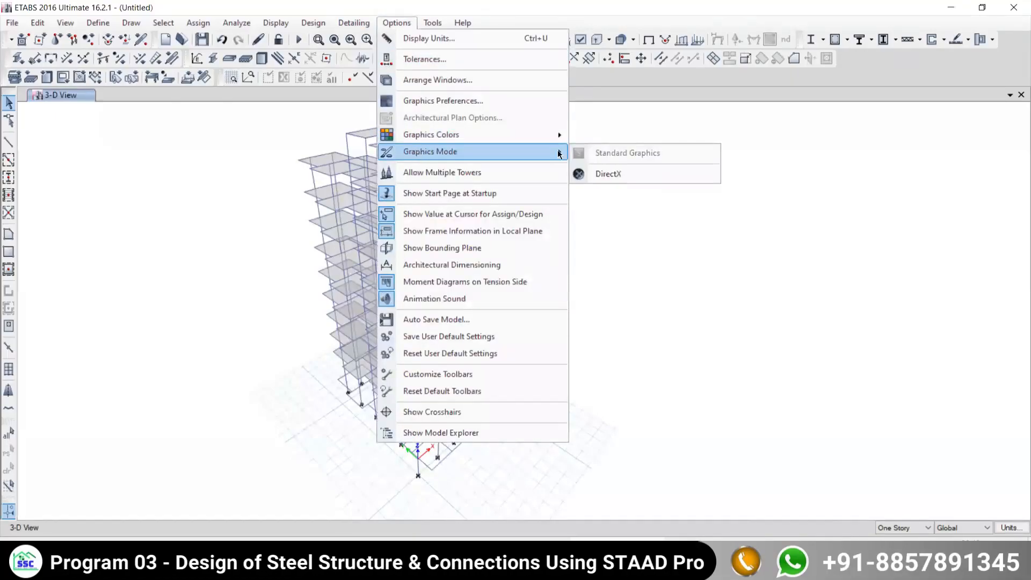
left_click(613, 172)
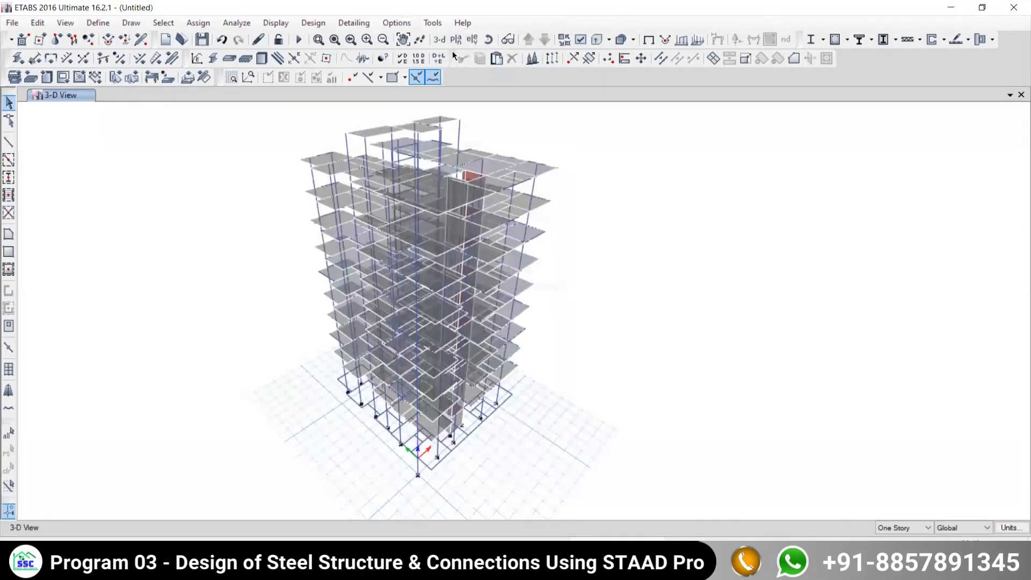
- Display the plan view of the 5TH story
left_click(456, 39)
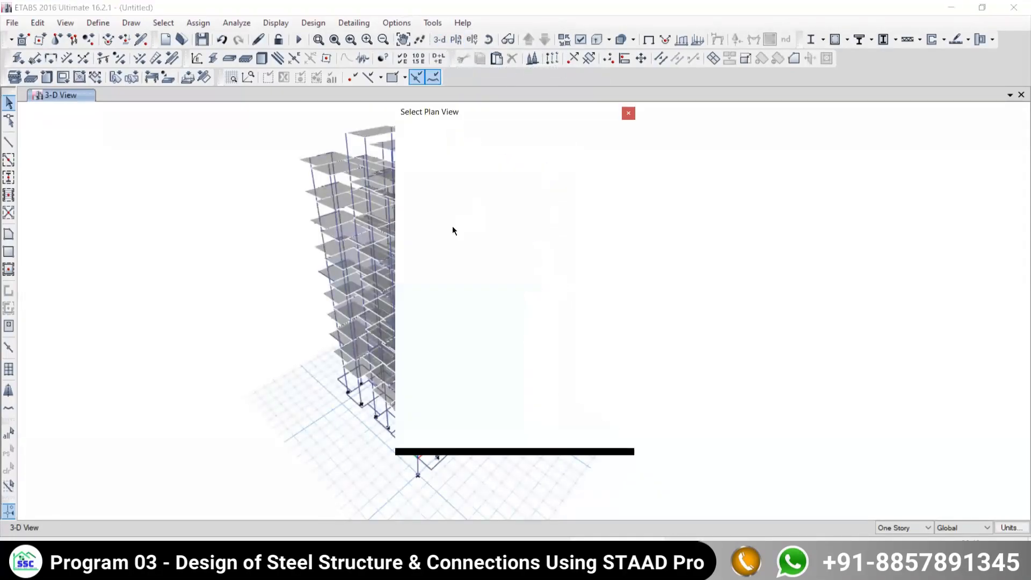
left_click(450, 274)
left_click(564, 432)
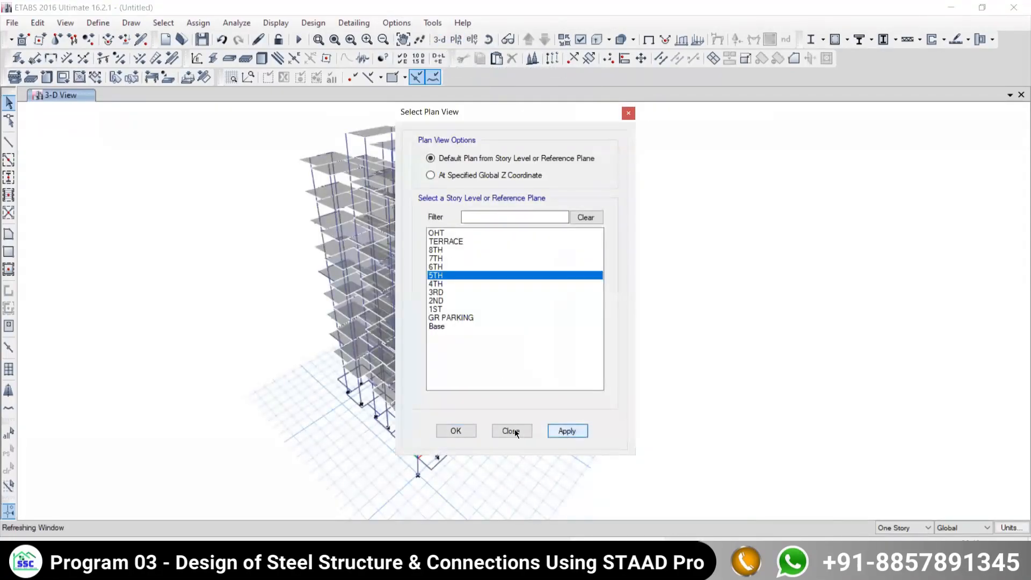
left_click(511, 430)
- Window-select the joint at the slab's outer corner on the 5TH story plan and clear the selection
scroll(382, 285, "up", 2)
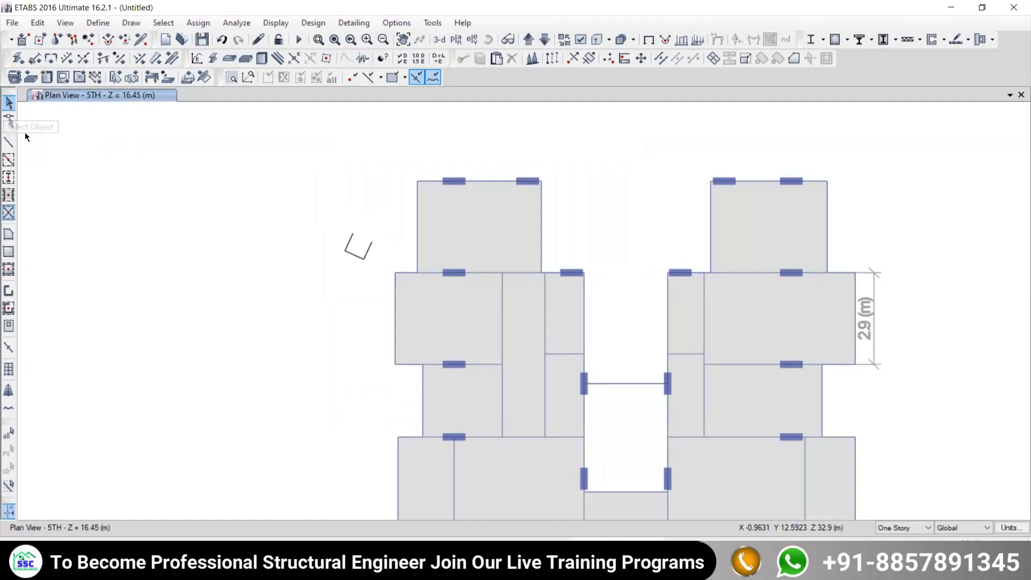
scroll(405, 284, "up", 3)
left_click_drag(354, 212, 393, 260)
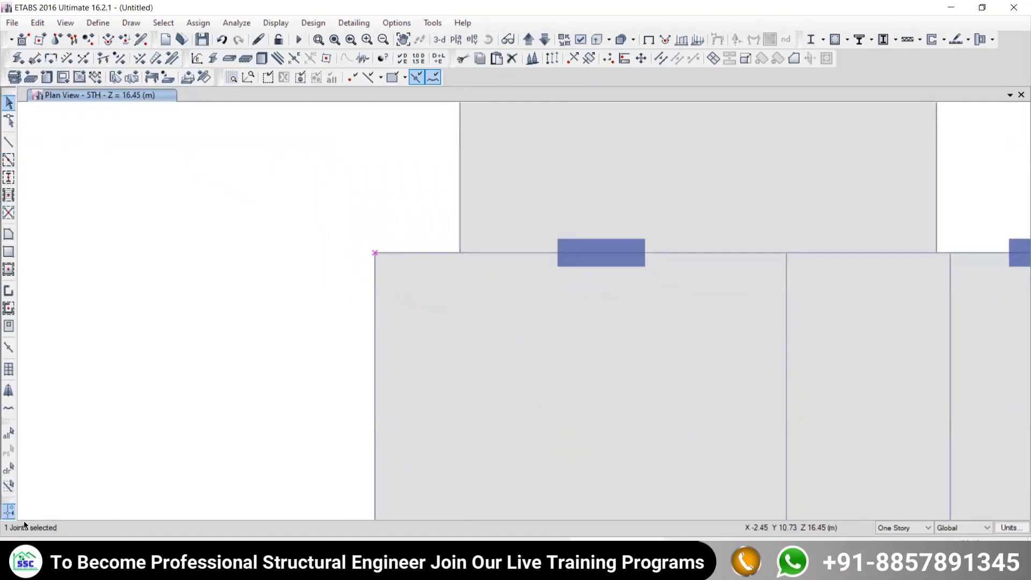
left_click(9, 485)
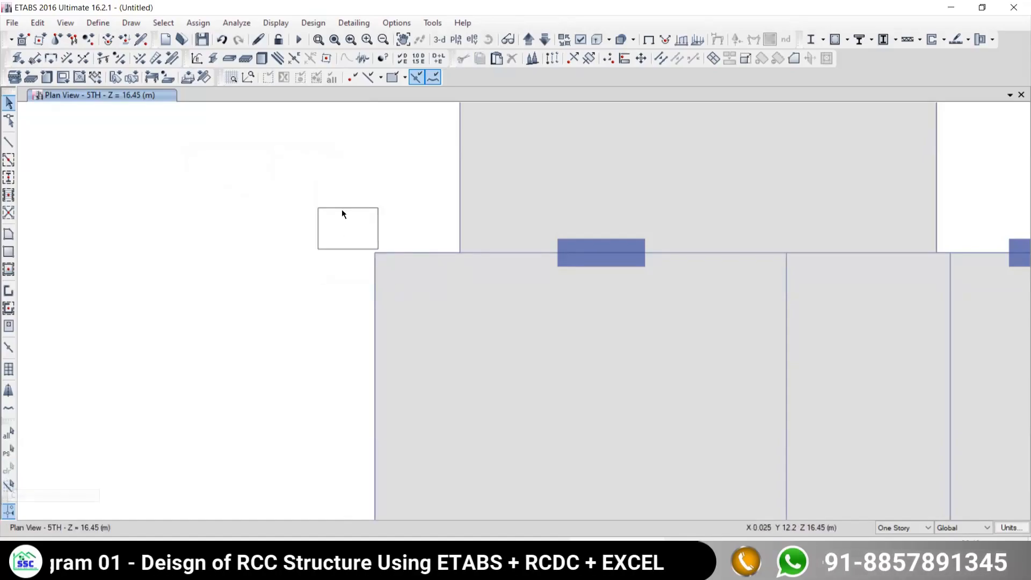
- Return to the 3-D view and switch the graphics mode to Standard Graphics
left_click(439, 39)
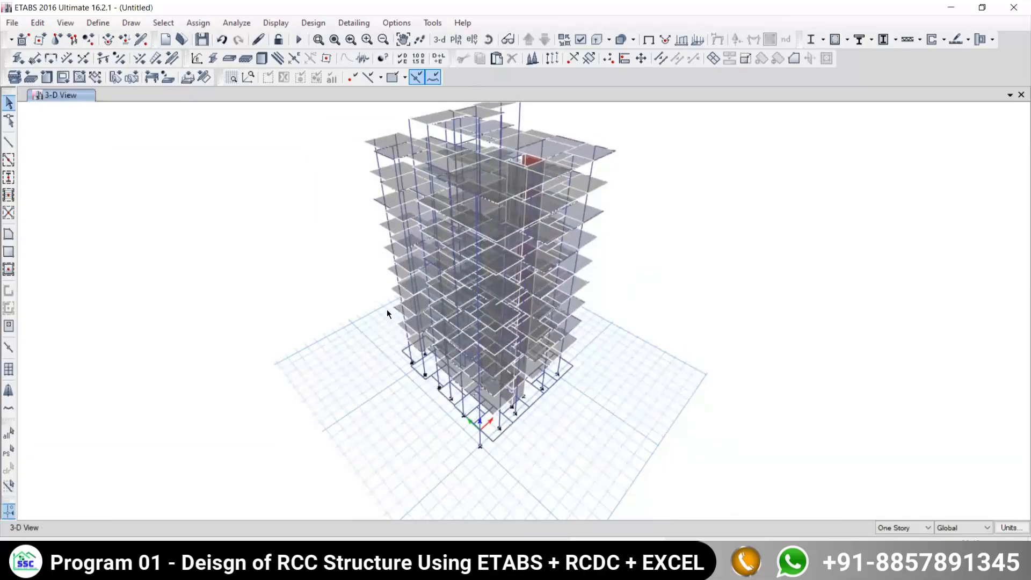
left_click(395, 23)
mouse_move(416, 155)
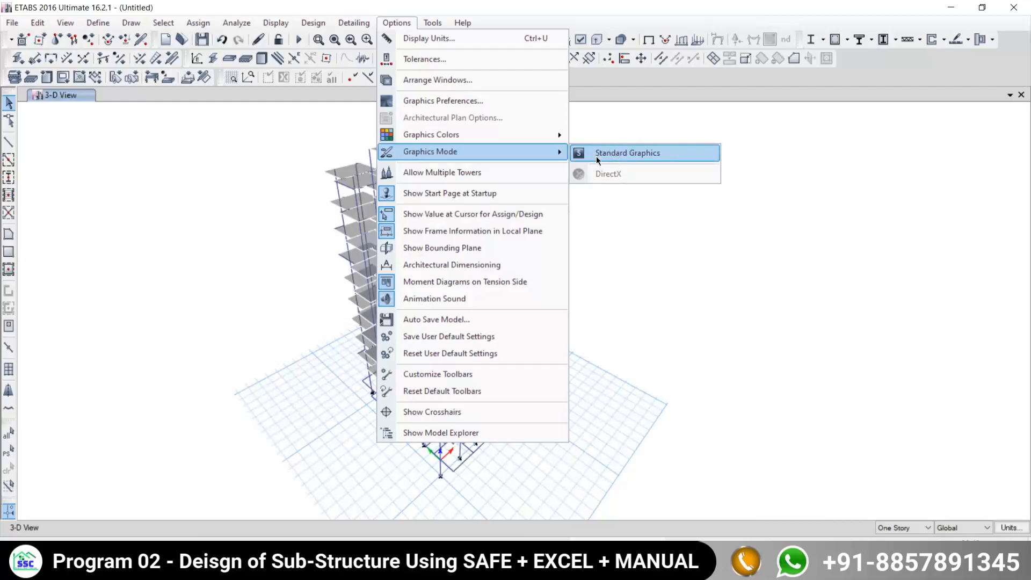
left_click(629, 156)
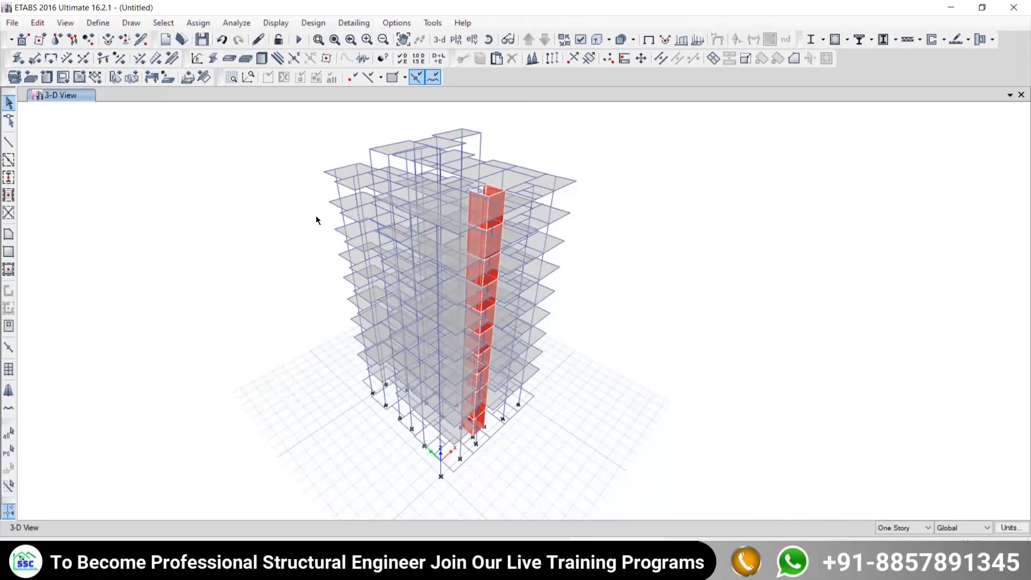
left_click(397, 23)
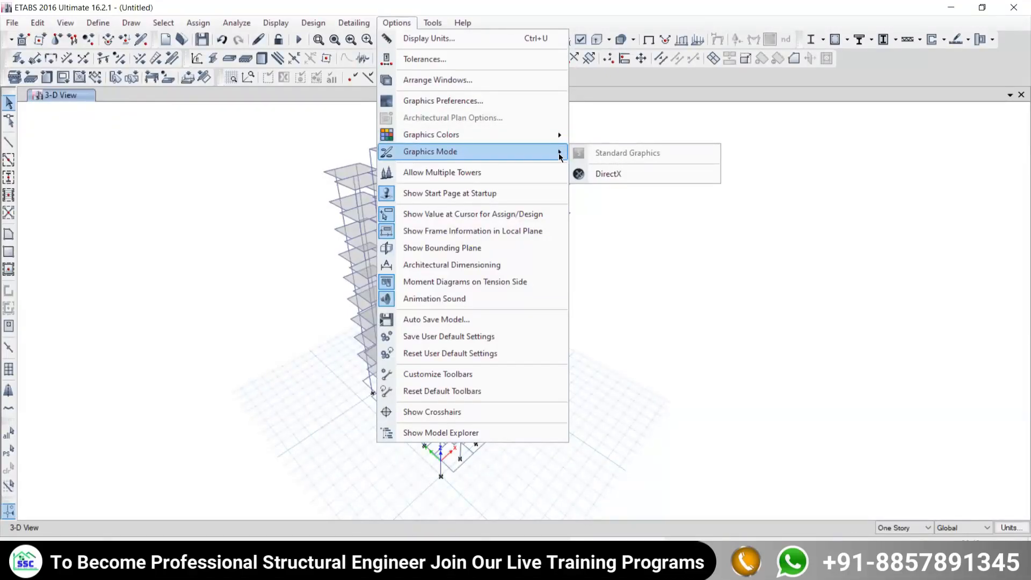
left_click(572, 3)
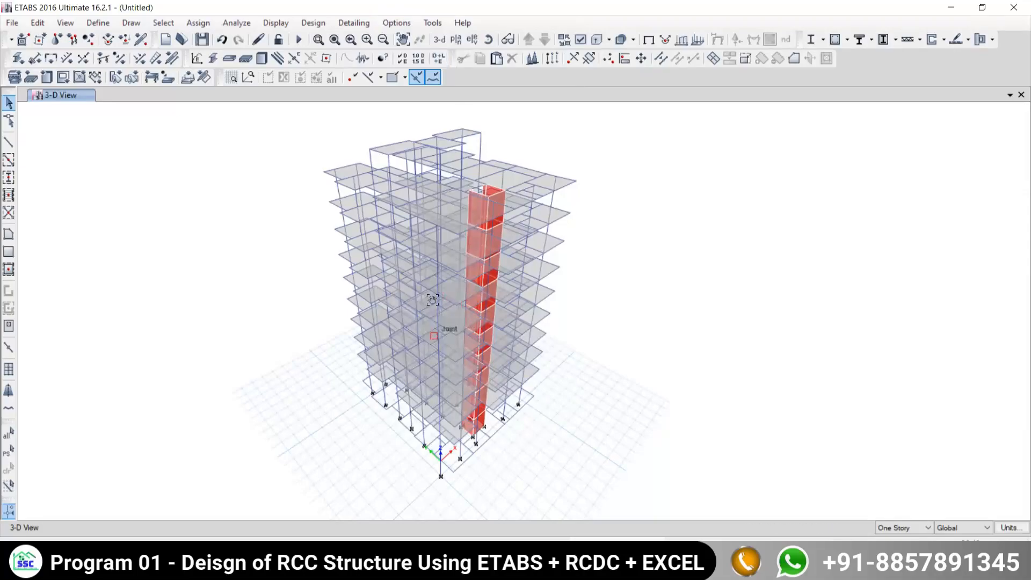
middle_click_drag(432, 299, 423, 322)
scroll(423, 322, "down", 1)
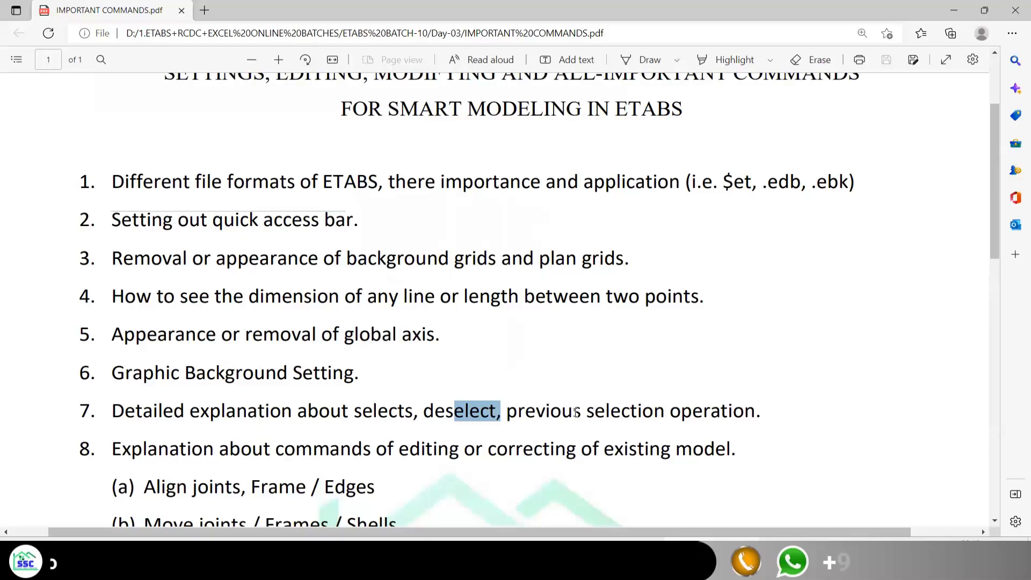
- Switch to the ETABS building model and select all its objects in the 3-D view
key("alt+Tab")
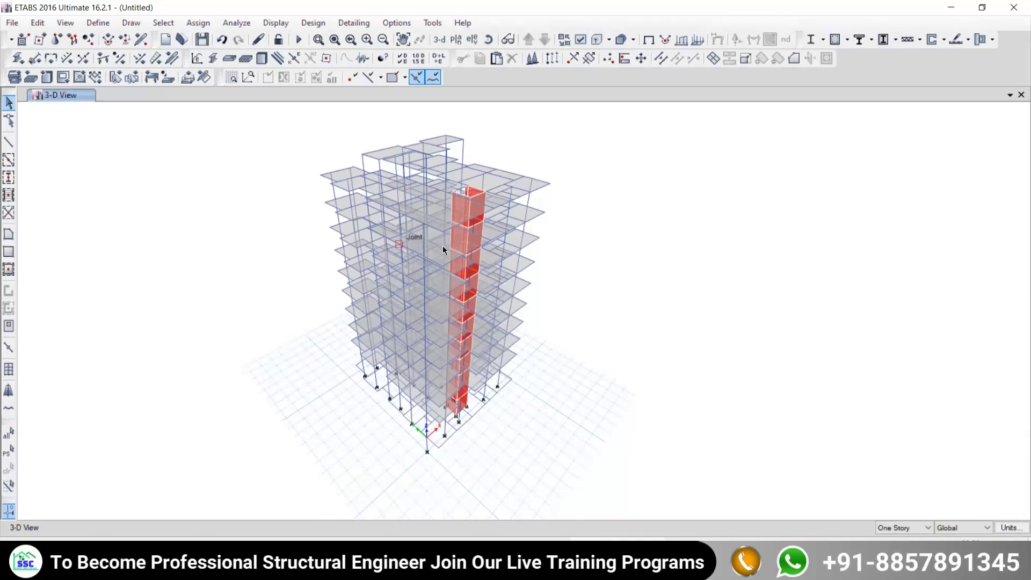
middle_click_drag(426, 270, 436, 256)
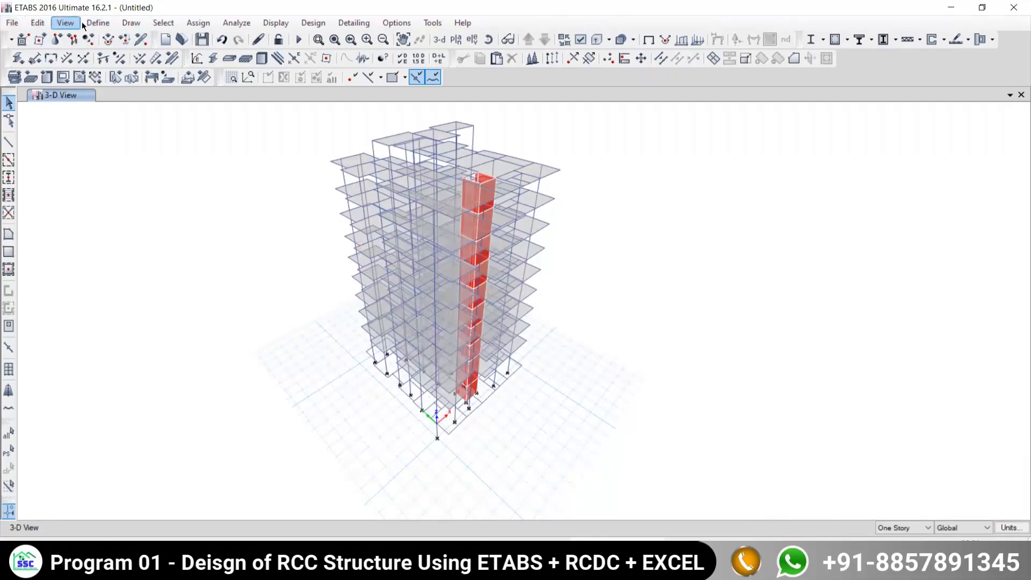
left_click(162, 24)
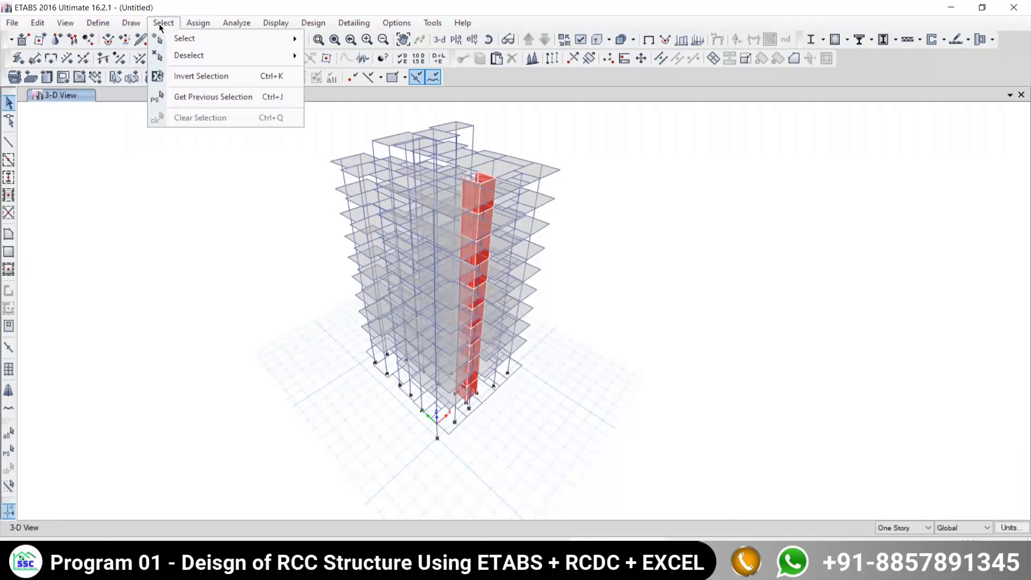
mouse_move(178, 41)
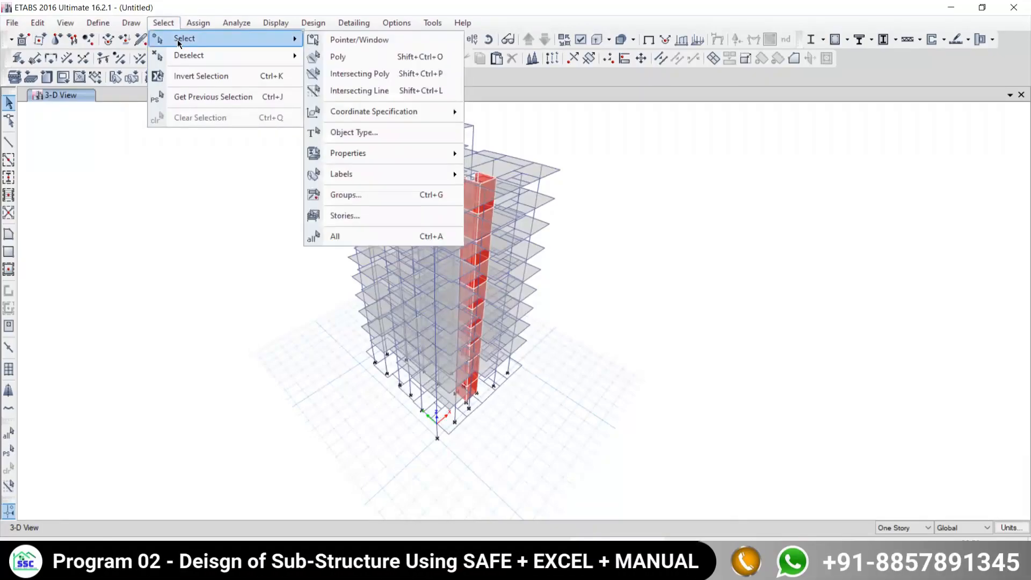
left_click(334, 241)
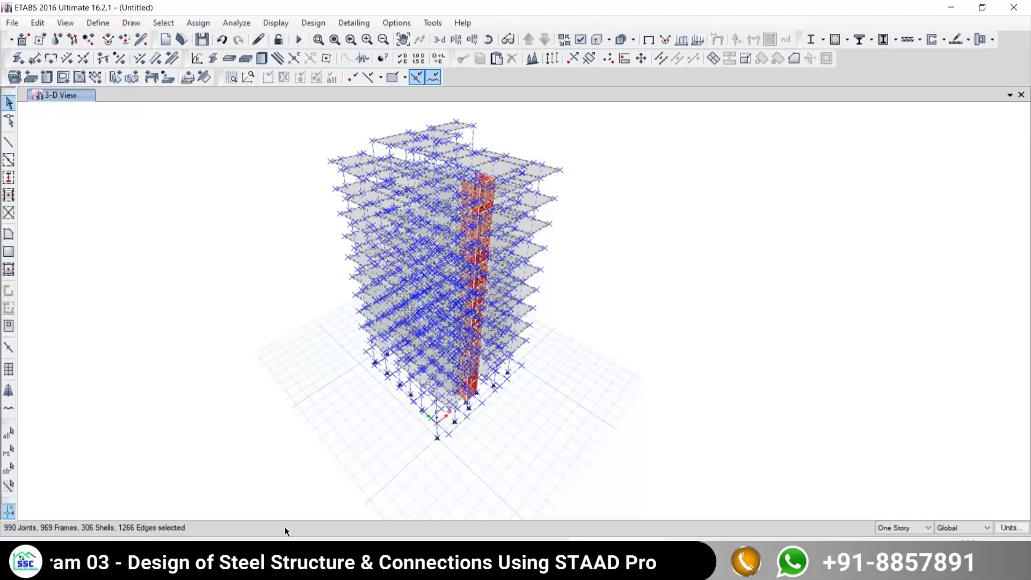
- Sketch freehand annotations of shell outlines and their edges around the selected building
mouse_move(112, 221)
left_mouse_down()
mouse_move(198, 220)
mouse_move(142, 257)
mouse_move(127, 217)
left_mouse_up()
left_click_drag(192, 199, 230, 343)
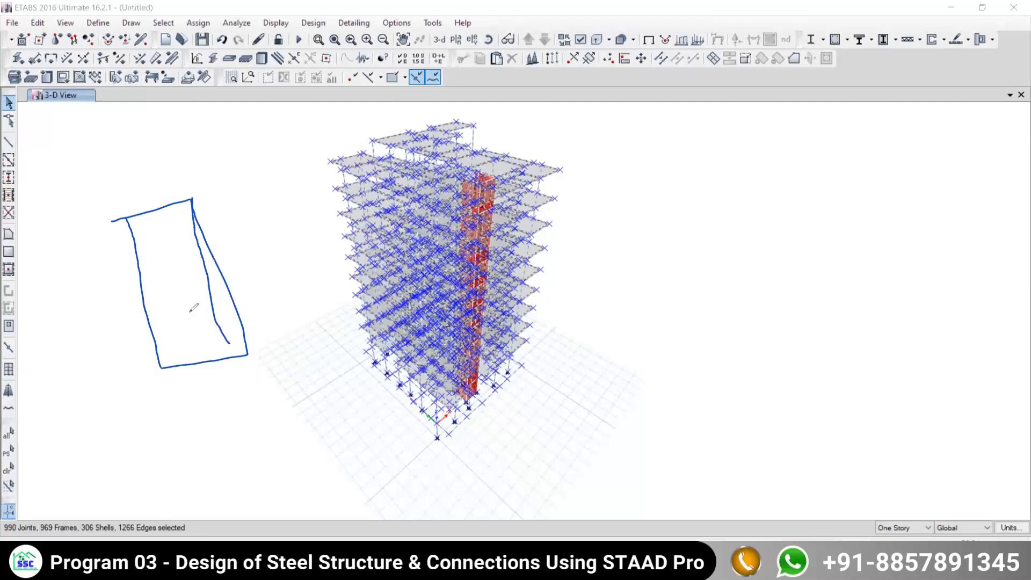
left_click_drag(121, 208, 163, 388)
left_click_drag(99, 219, 261, 189)
left_click_drag(100, 374, 332, 357)
mouse_move(684, 183)
left_mouse_down()
mouse_move(686, 330)
mouse_move(631, 358)
left_mouse_up()
left_click(677, 179)
mouse_move(677, 180)
left_mouse_down()
mouse_move(649, 350)
mouse_move(700, 228)
mouse_move(700, 172)
left_mouse_up()
mouse_move(673, 244)
left_mouse_down()
mouse_move(653, 346)
mouse_move(670, 346)
left_mouse_up()
mouse_move(166, 123)
left_mouse_down()
mouse_move(208, 107)
mouse_move(234, 135)
mouse_move(226, 168)
left_mouse_up()
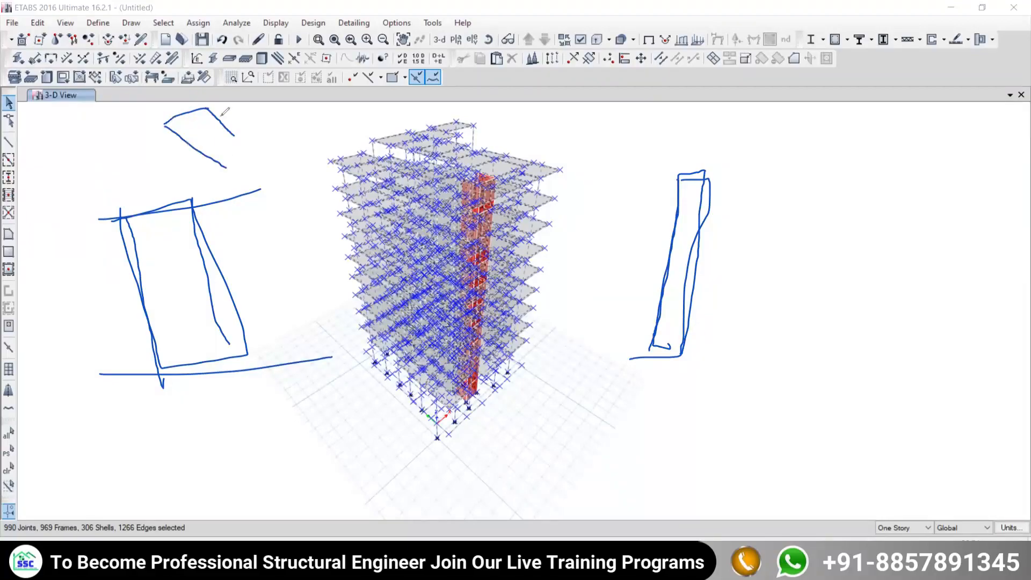
mouse_move(207, 109)
left_mouse_down()
mouse_move(256, 143)
mouse_move(224, 168)
left_mouse_up()
mouse_move(829, 143)
left_mouse_down()
mouse_move(783, 183)
mouse_move(743, 299)
mouse_move(828, 339)
left_mouse_up()
mouse_move(823, 420)
left_mouse_down()
mouse_move(964, 443)
mouse_move(962, 196)
mouse_move(945, 129)
mouse_move(791, 153)
left_mouse_up()
mouse_move(739, 298)
left_mouse_down()
mouse_move(836, 335)
mouse_move(827, 422)
left_mouse_up()
mouse_move(907, 428)
left_mouse_down()
mouse_move(964, 436)
mouse_move(975, 277)
mouse_move(890, 233)
mouse_move(999, 178)
mouse_move(942, 128)
mouse_move(859, 137)
mouse_move(768, 164)
mouse_move(786, 212)
mouse_move(722, 311)
left_mouse_up()
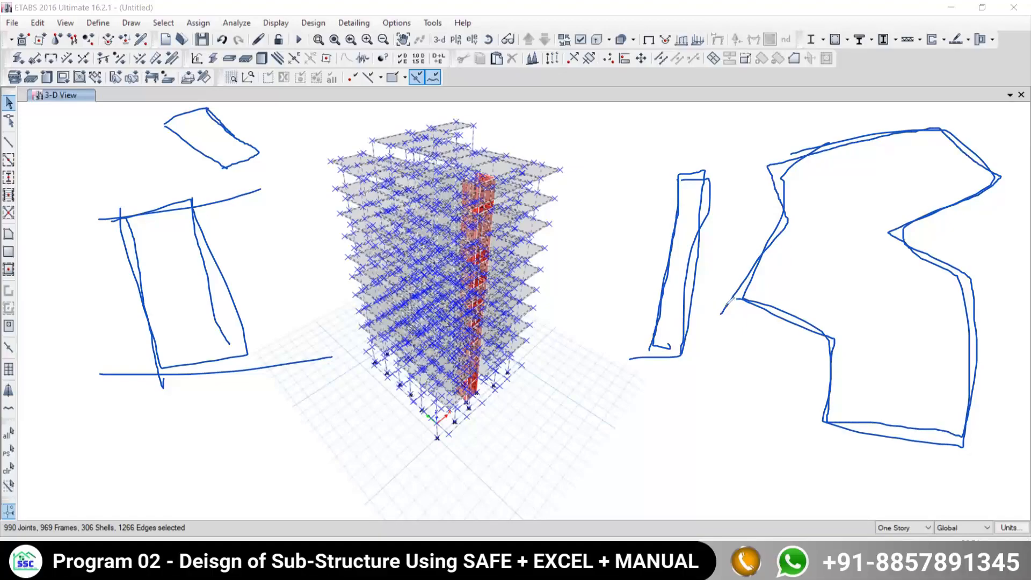
mouse_move(548, 121)
left_mouse_down()
mouse_move(627, 138)
mouse_move(573, 220)
mouse_move(558, 195)
mouse_move(556, 124)
left_mouse_up()
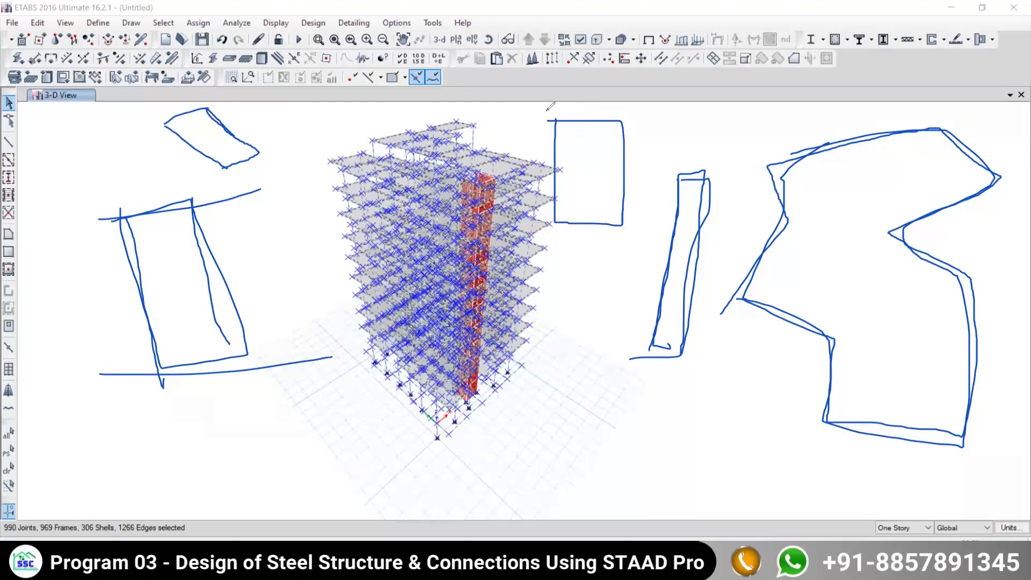
mouse_move(555, 109)
left_mouse_down()
mouse_move(535, 127)
mouse_move(529, 159)
mouse_move(551, 239)
left_mouse_up()
mouse_move(654, 238)
left_mouse_down()
mouse_move(656, 149)
mouse_move(617, 111)
mouse_move(556, 110)
left_mouse_up()
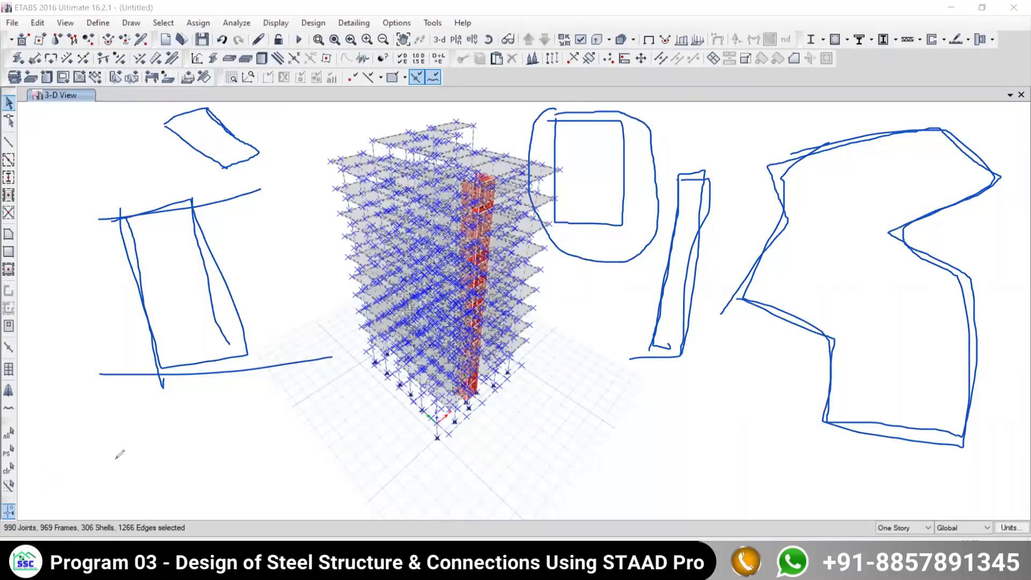
- Mark the edge entry in the selection summary and clear all freehand annotations
left_click_drag(136, 537, 174, 536)
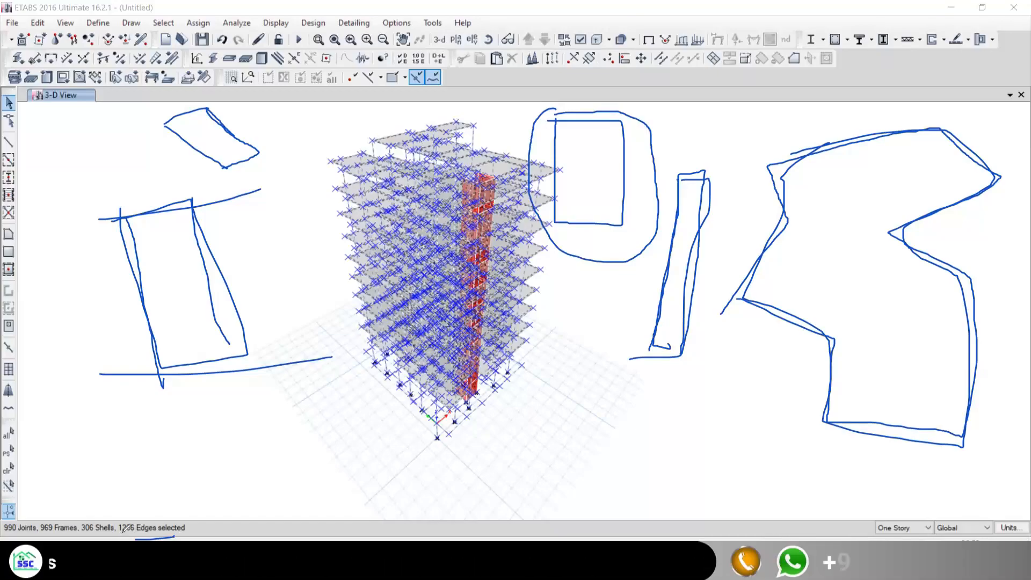
left_click_drag(120, 522, 123, 538)
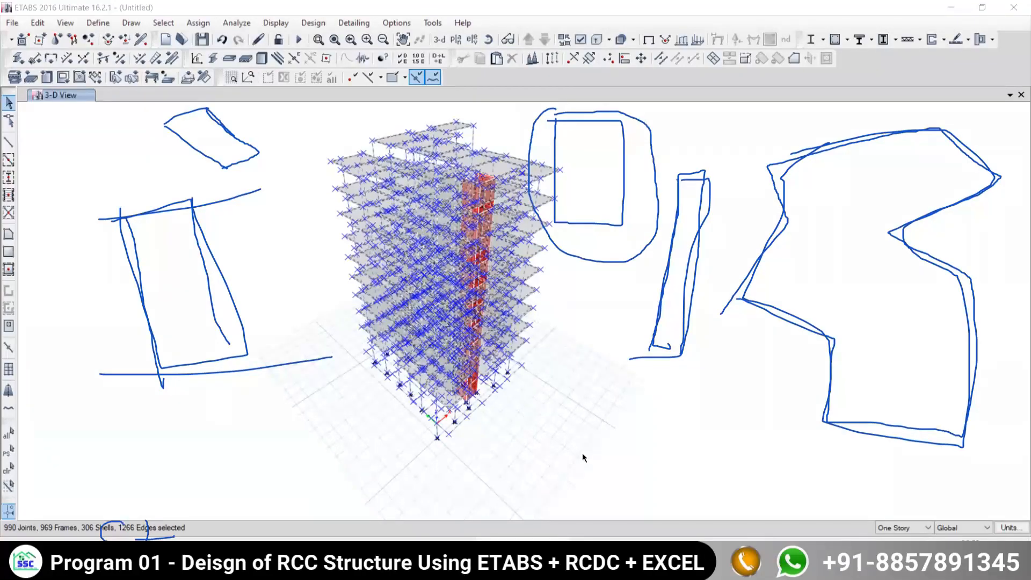
key("Escape")
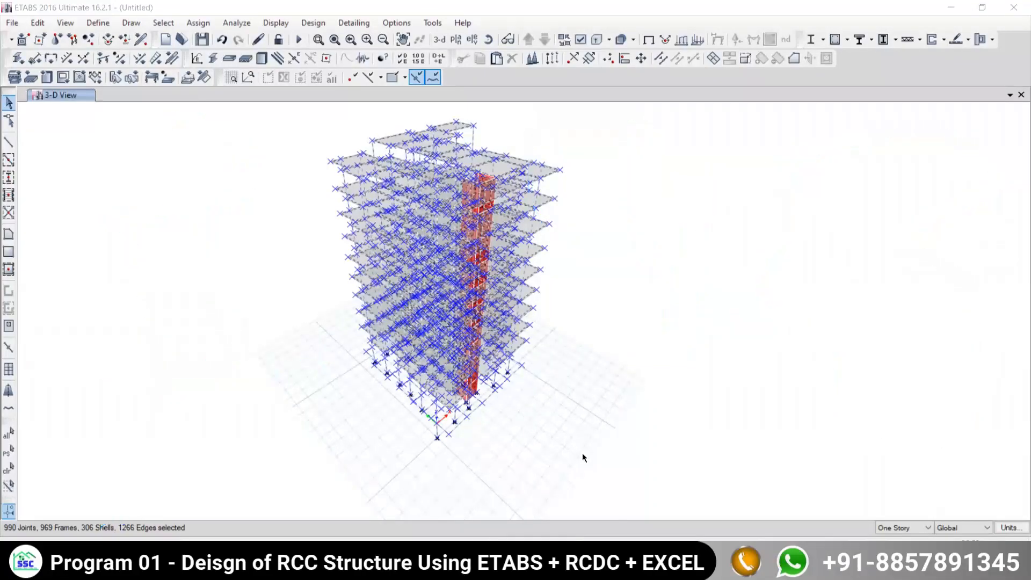
- Repeat selecting all objects of the building model and clearing the selection
left_click(166, 27)
mouse_move(179, 37)
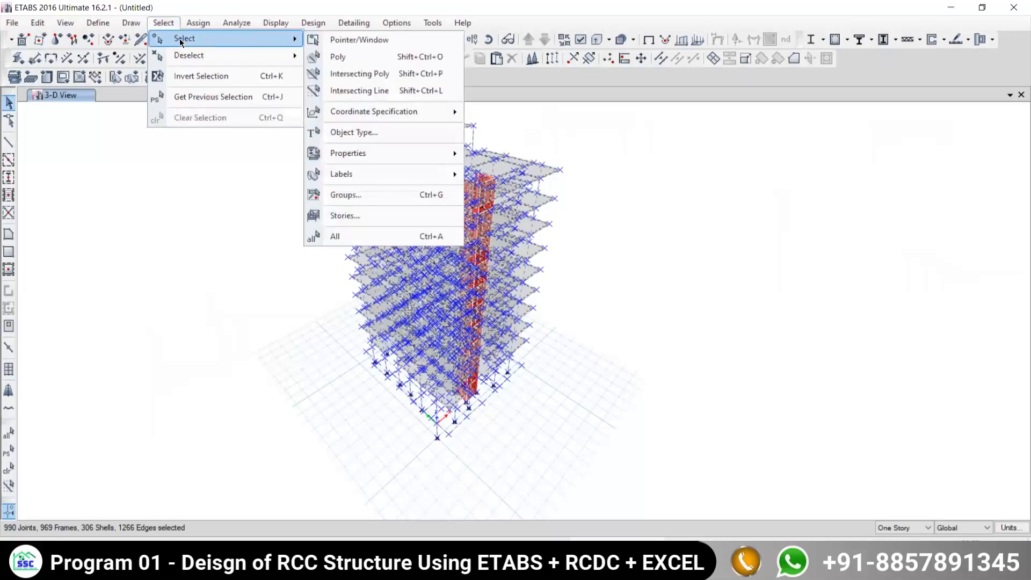
left_click(326, 237)
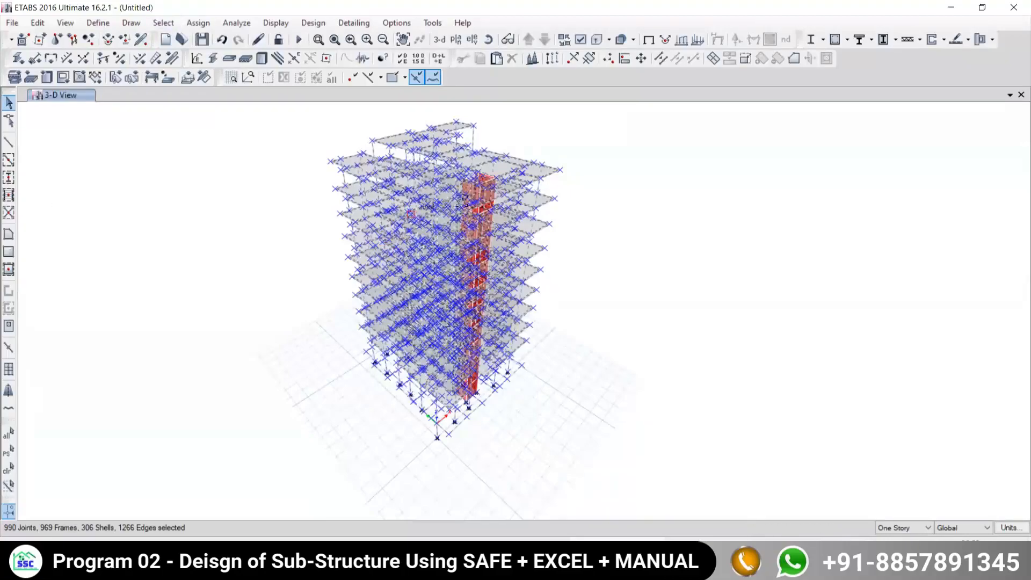
middle_click_drag(462, 201, 432, 221)
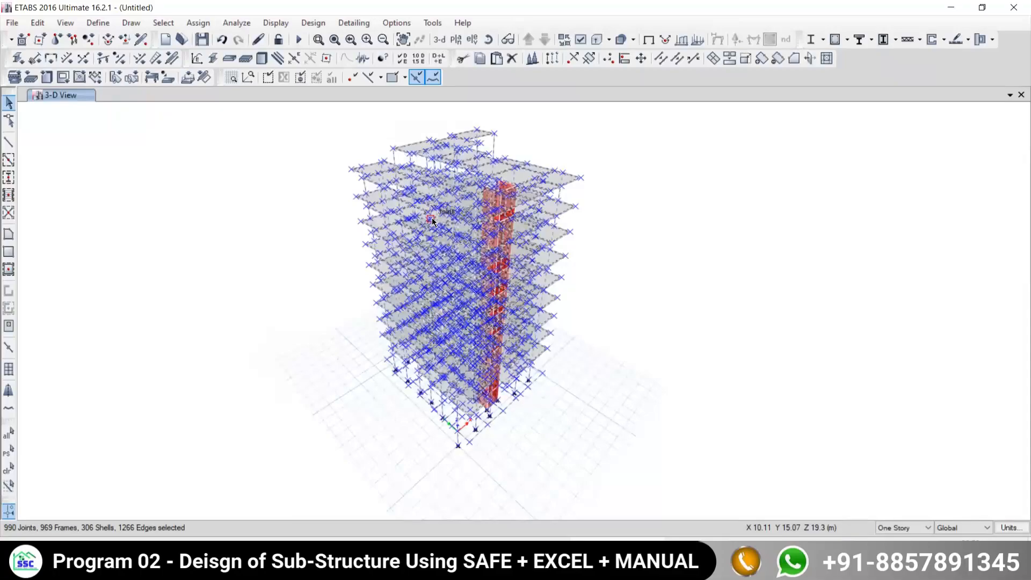
left_click(163, 23)
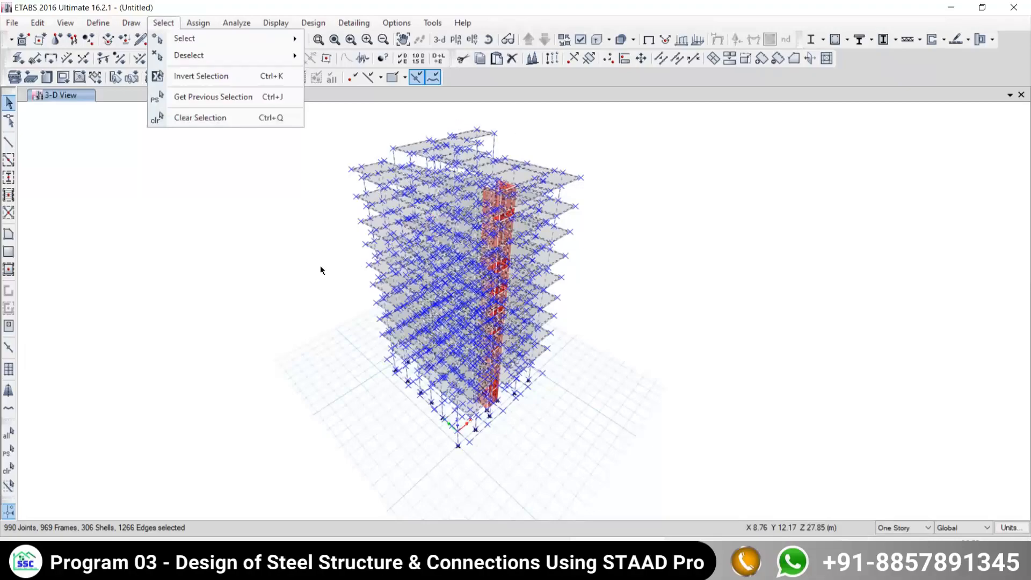
left_click(176, 118)
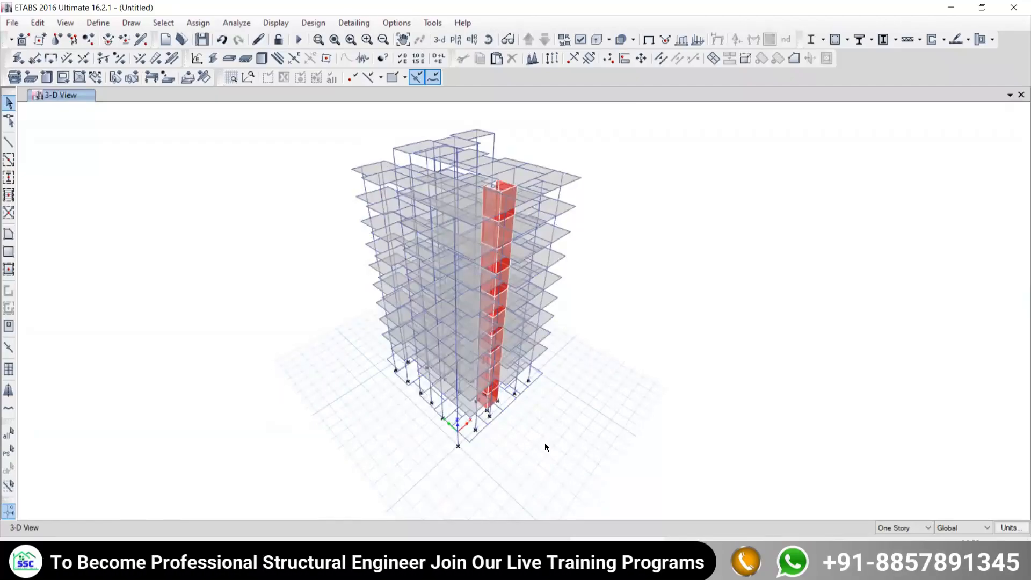
left_click(8, 436)
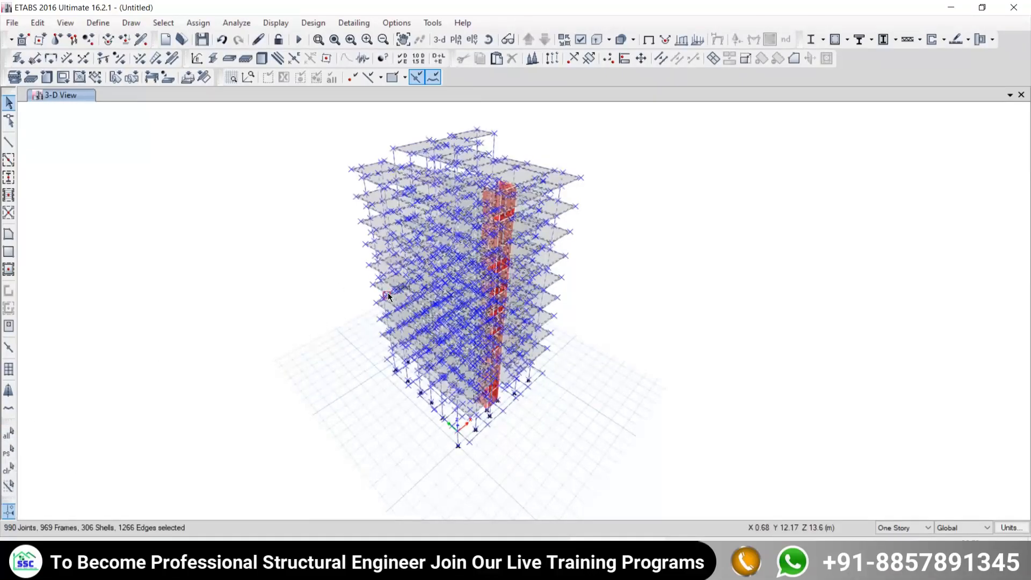
left_click(7, 472)
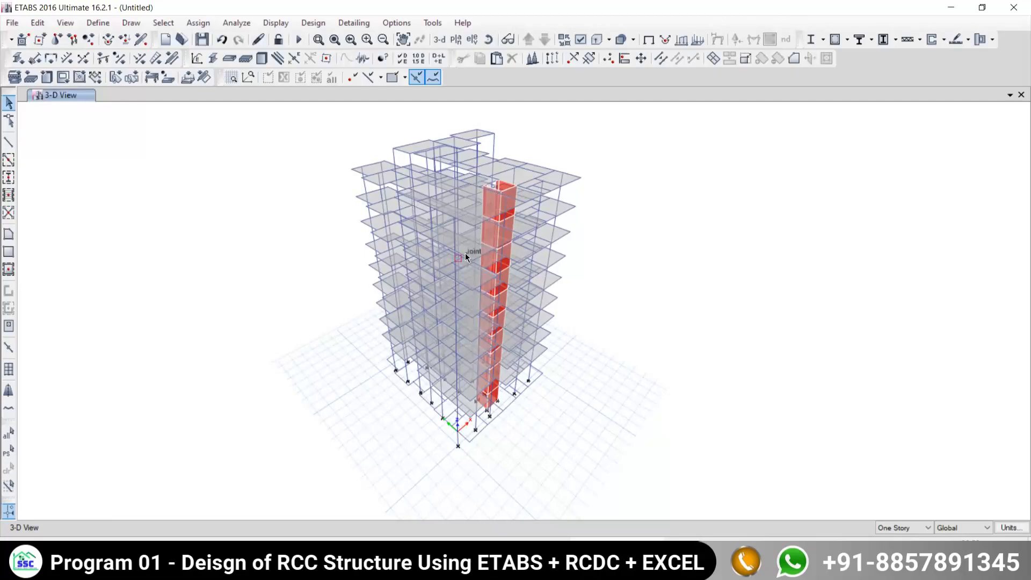
- Display the plan view of the 1ST story
left_click(454, 40)
left_click(439, 309)
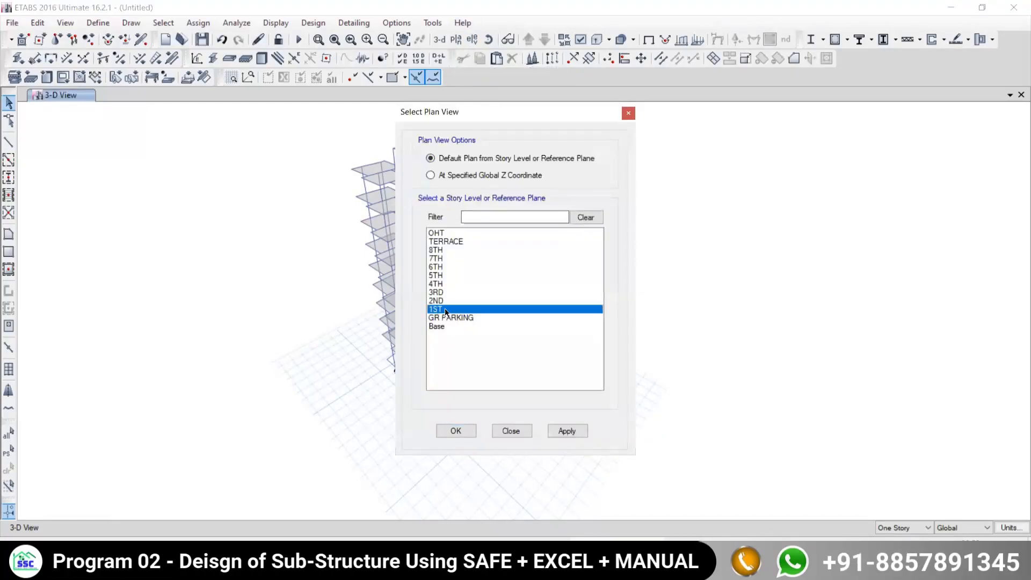
left_click(562, 430)
left_click(510, 431)
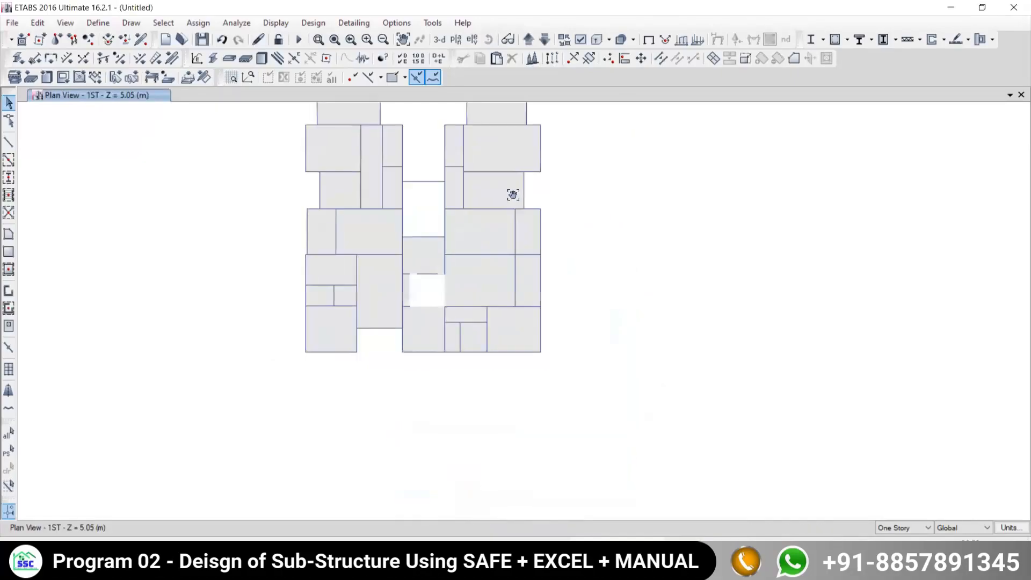
scroll(442, 302, "up", 3)
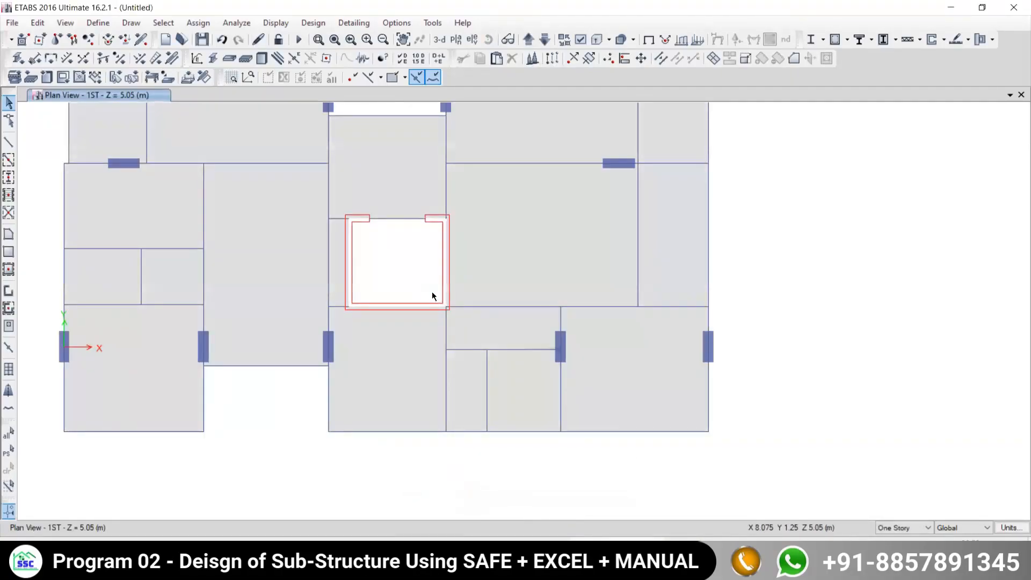
scroll(432, 290, "down", 3)
middle_click_drag(445, 289, 425, 288)
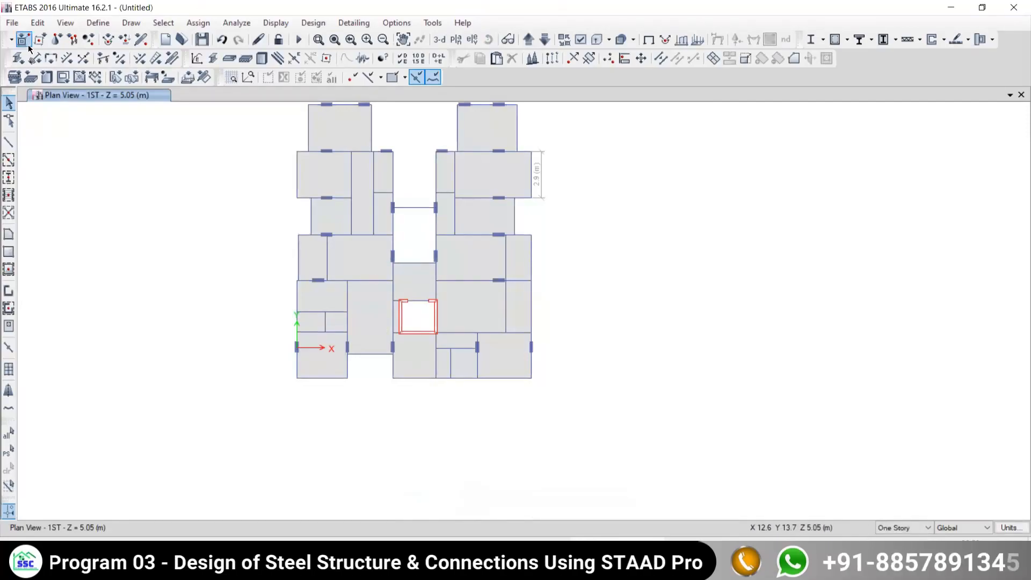
- Select four separate beams on the 1ST story plan
left_click(361, 280)
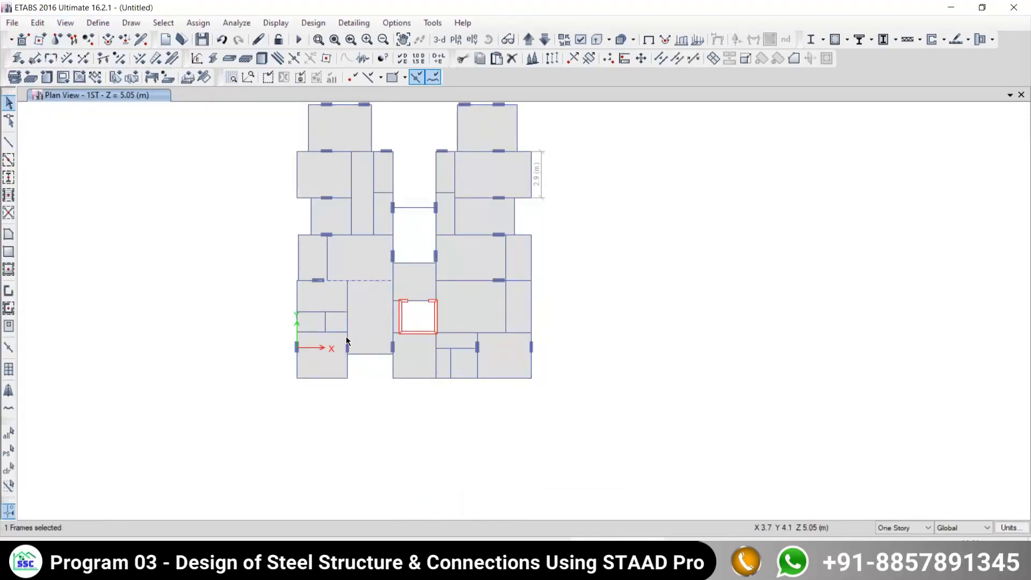
left_click(474, 151)
left_click(298, 176)
left_click(499, 378)
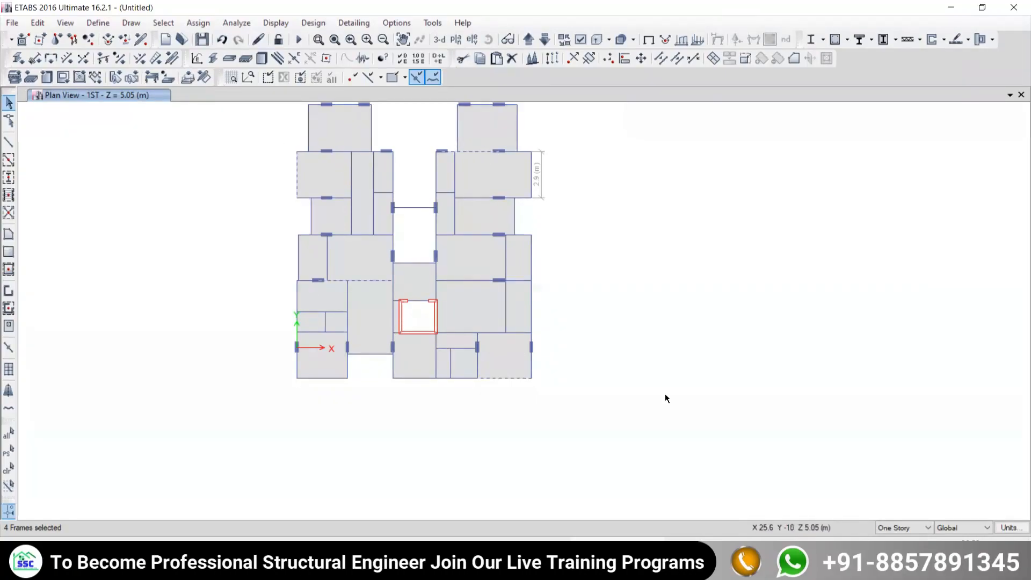
- Annotate the screen beside the plan with the beam loads DL — 2 kN/m and LL — 5 kN/m
key("ctrl+shift+3")
mouse_move(633, 177)
left_mouse_down()
mouse_move(634, 155)
mouse_move(637, 173)
mouse_move(655, 159)
mouse_move(655, 174)
mouse_move(735, 163)
mouse_move(776, 178)
left_mouse_up()
left_click_drag(796, 144, 796, 190)
mouse_move(822, 158)
left_mouse_down()
mouse_move(804, 170)
mouse_move(828, 180)
left_mouse_up()
mouse_move(831, 158)
left_mouse_down()
mouse_move(829, 181)
mouse_move(851, 178)
left_mouse_up()
mouse_move(849, 138)
left_mouse_down()
mouse_move(841, 217)
mouse_move(908, 225)
left_mouse_up()
mouse_move(634, 218)
left_mouse_down()
mouse_move(661, 251)
mouse_move(695, 251)
left_mouse_up()
mouse_move(703, 240)
left_mouse_down()
mouse_move(759, 224)
mouse_move(737, 251)
mouse_move(779, 227)
mouse_move(800, 253)
left_mouse_up()
mouse_move(821, 219)
left_mouse_down()
mouse_move(829, 245)
mouse_move(844, 213)
left_mouse_up()
mouse_move(839, 234)
left_mouse_down()
mouse_move(850, 243)
mouse_move(842, 269)
mouse_move(896, 242)
mouse_move(895, 279)
left_mouse_up()
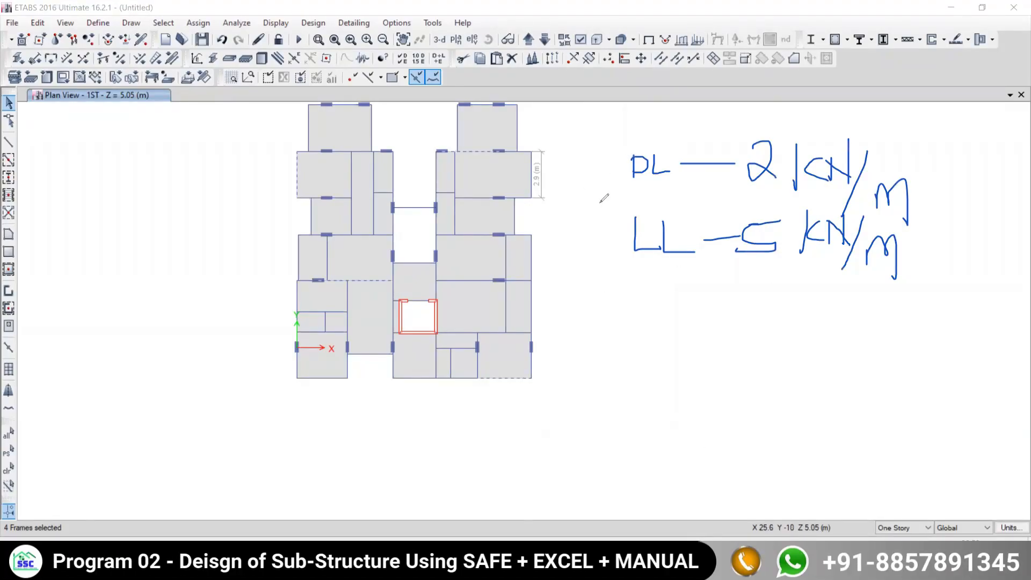
- Write the note PS beside the plan, circle the previous selection tool and point out the Get Previous Selection command
mouse_move(39, 196)
left_mouse_down()
mouse_move(39, 242)
mouse_move(42, 214)
mouse_move(87, 209)
mouse_move(64, 216)
left_mouse_up()
mouse_move(16, 442)
left_mouse_down()
mouse_move(13, 459)
mouse_move(18, 442)
mouse_move(25, 452)
left_mouse_up()
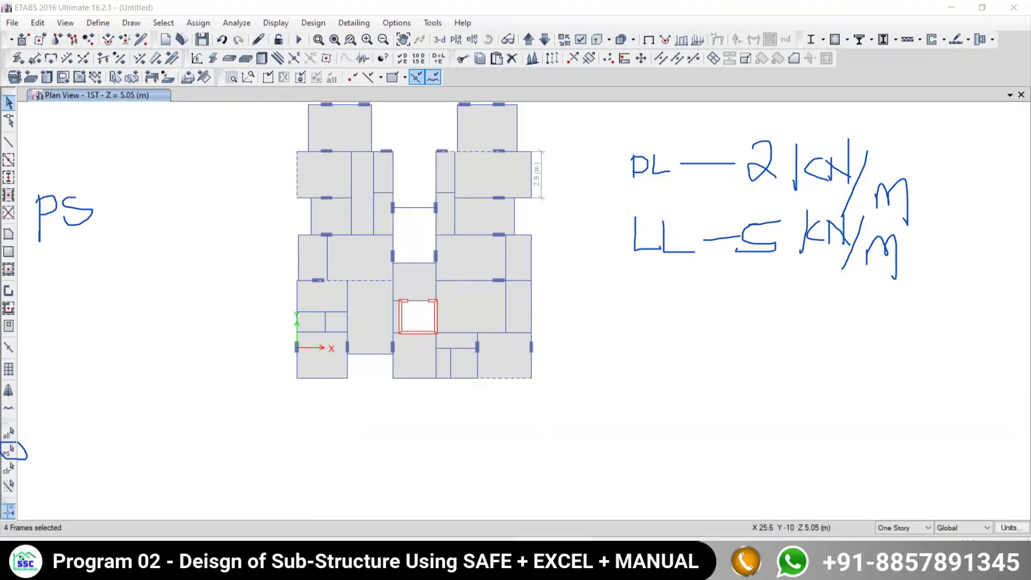
left_click(169, 23)
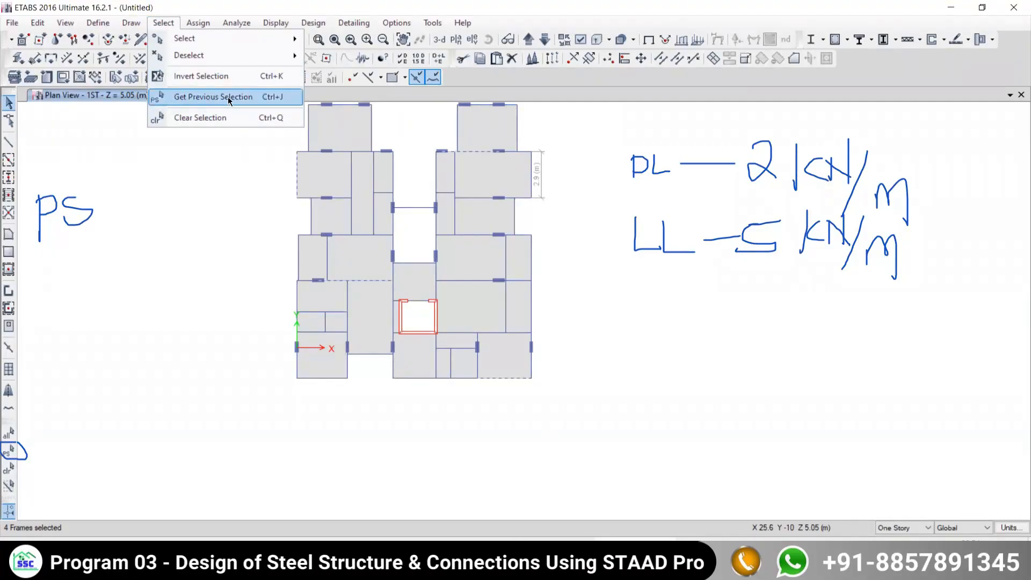
left_click(428, 30)
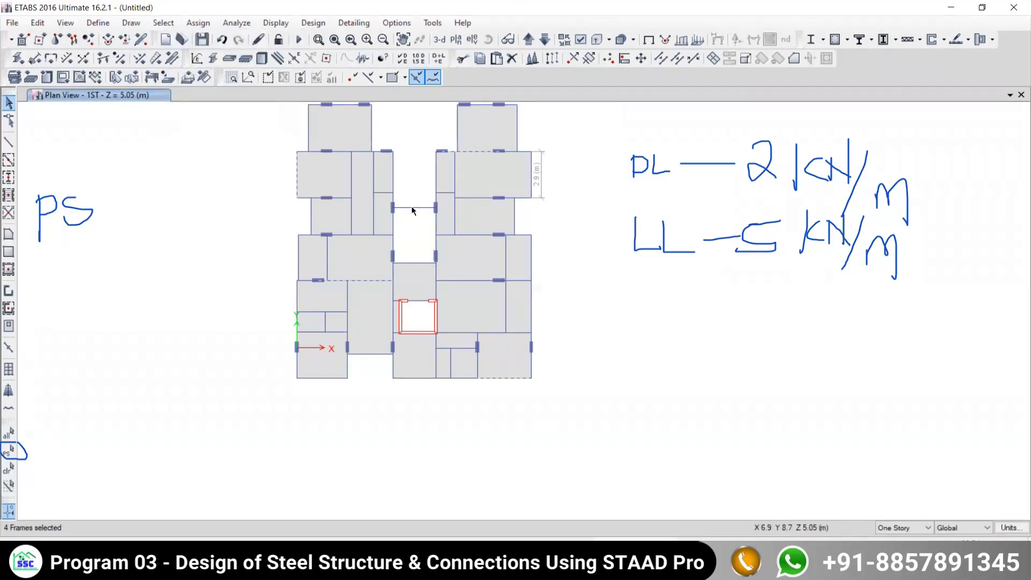
- Add six more beams on the 1ST story plan to the current selection
left_click(531, 304)
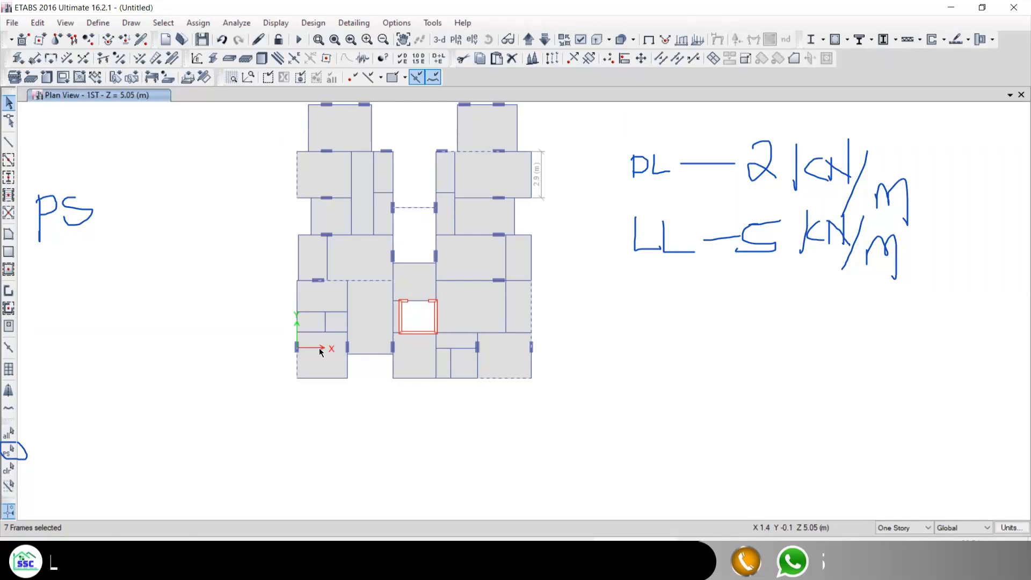
left_click(359, 234)
middle_click_drag(491, 109, 486, 176)
left_click(473, 169)
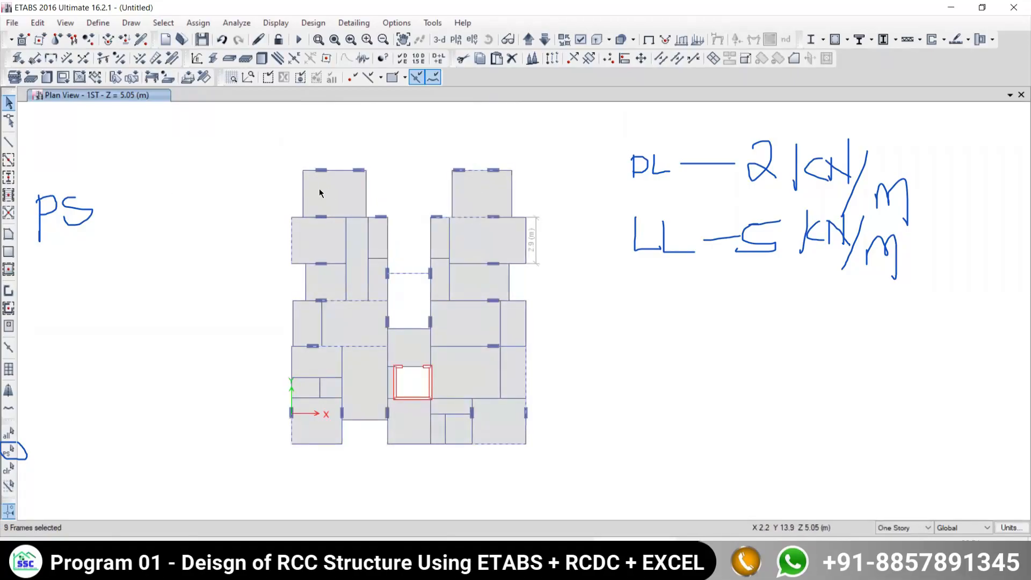
left_click(303, 185)
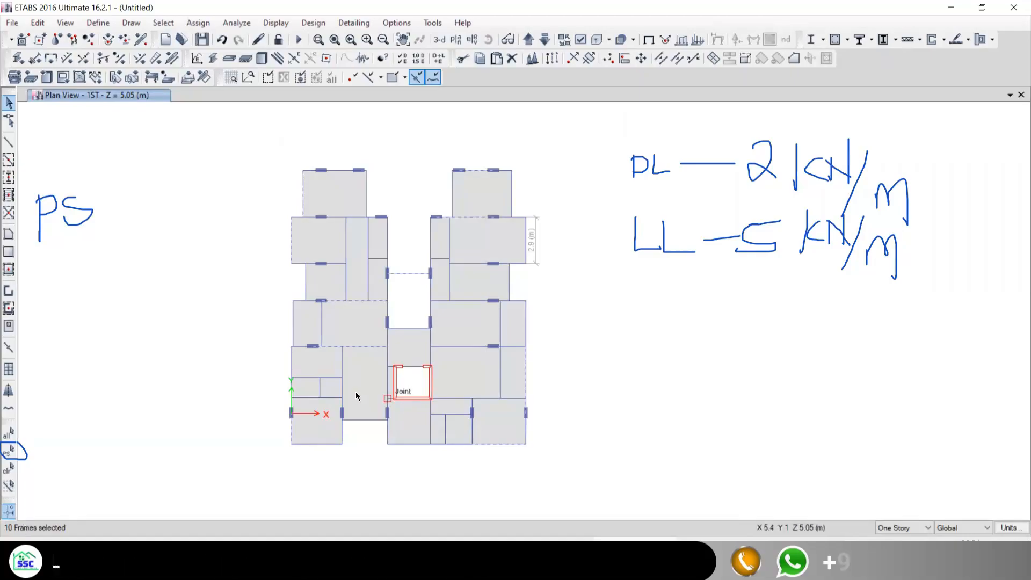
middle_click_drag(384, 299, 369, 262)
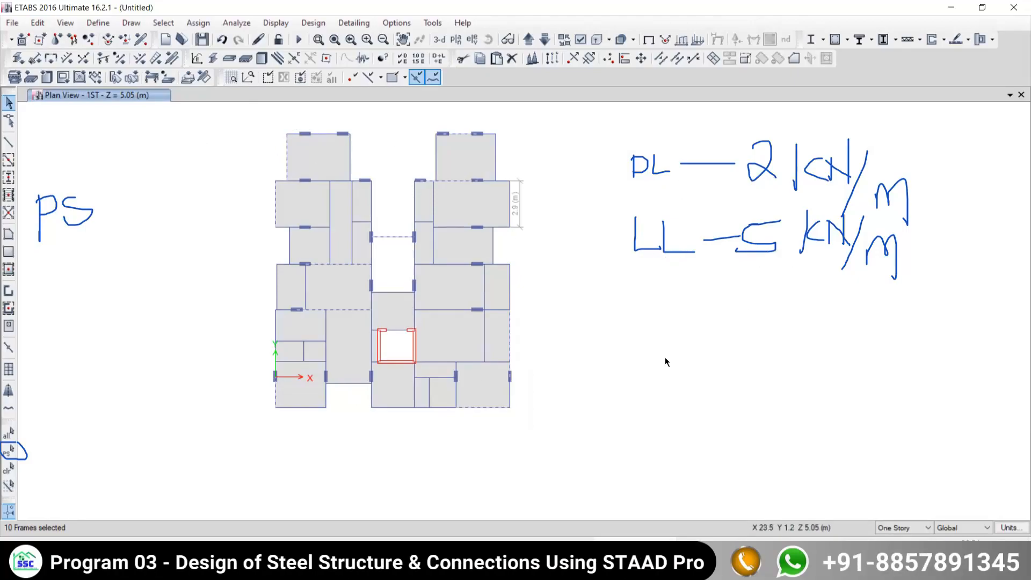
- Assign a uniform distributed Dead load of 2 kN/m in the gravity direction to the selected beams, replacing existing loads
left_click(188, 20)
mouse_move(215, 144)
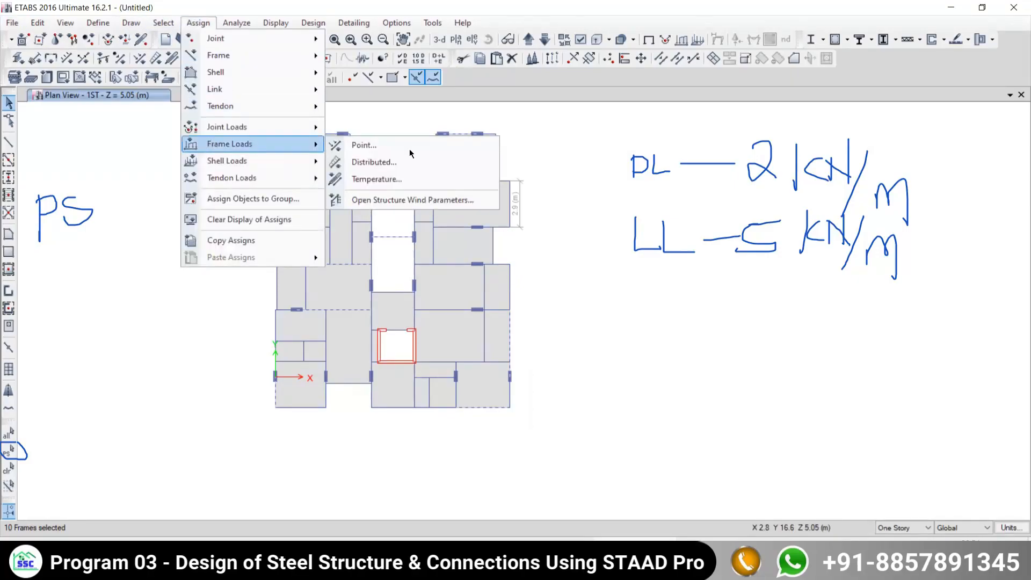
left_click(375, 162)
left_click_drag(214, 100, 193, 95)
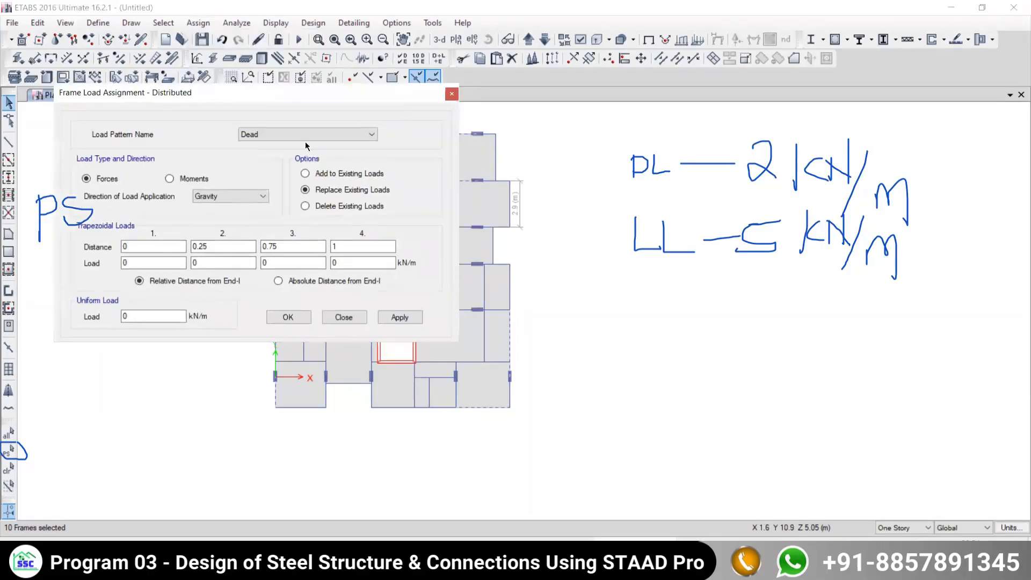
left_click(127, 317)
type("2")
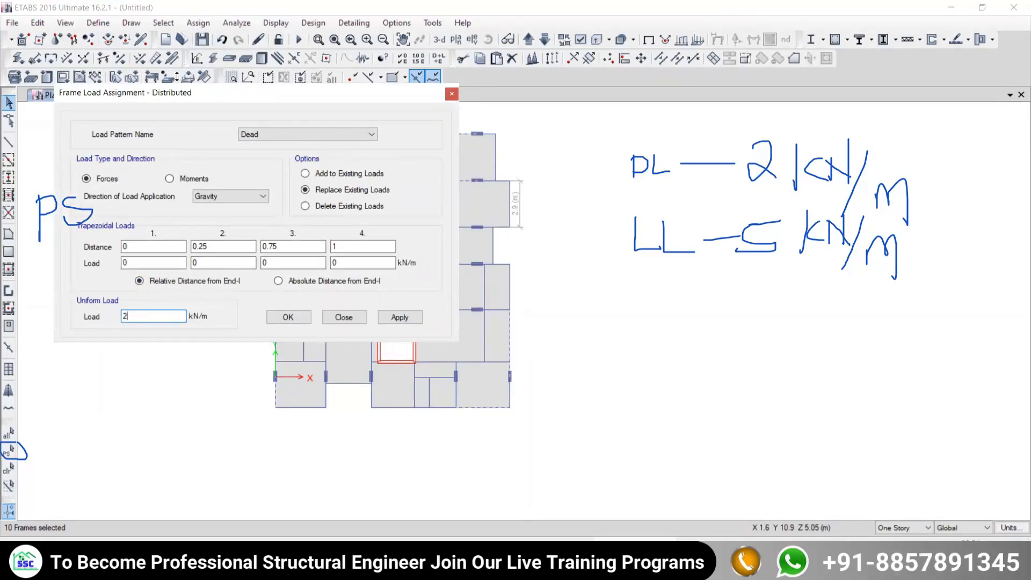
left_click_drag(219, 100, 94, 18)
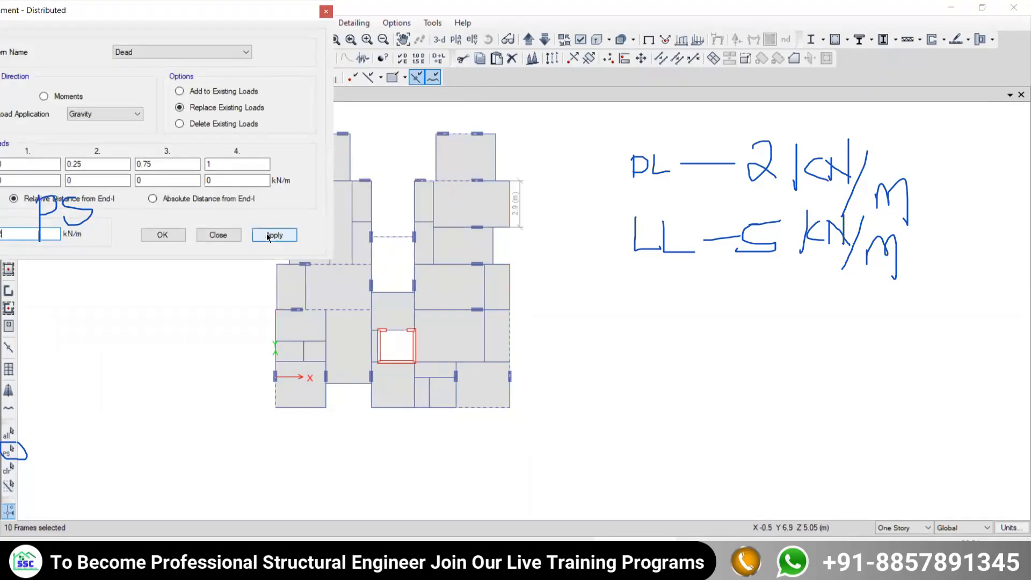
left_click(273, 236)
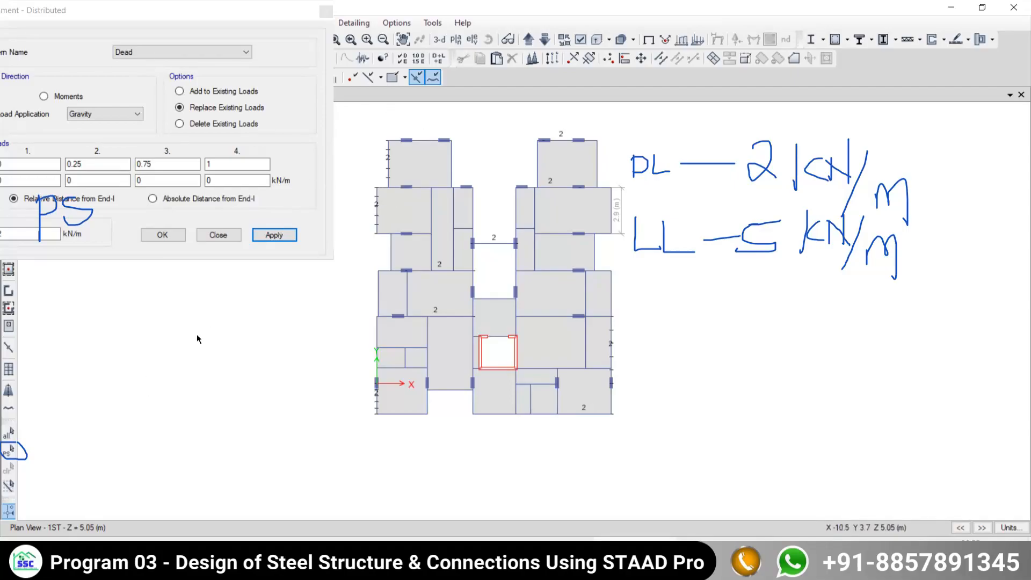
left_click(326, 12)
- Demonstrate Get Previous Selection by restoring and clearing the loaded beams twice, and also select and clear one slab panel
left_click(167, 26)
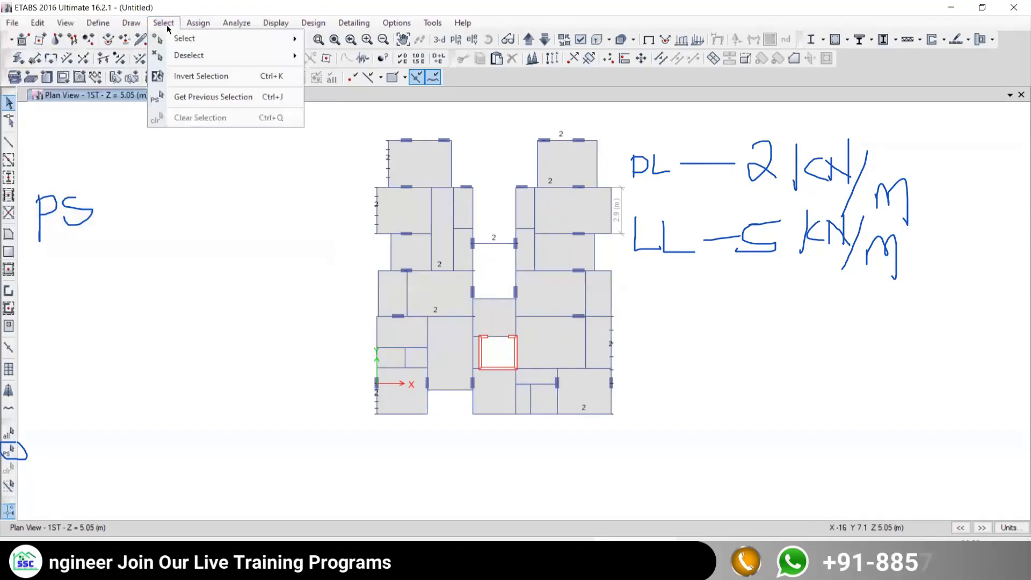
left_click(208, 98)
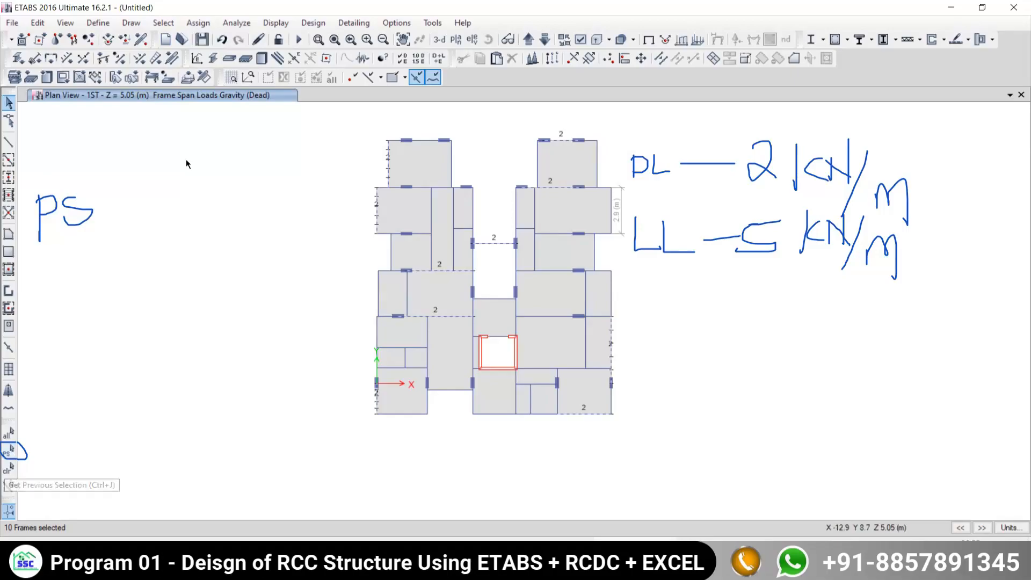
left_click(8, 474)
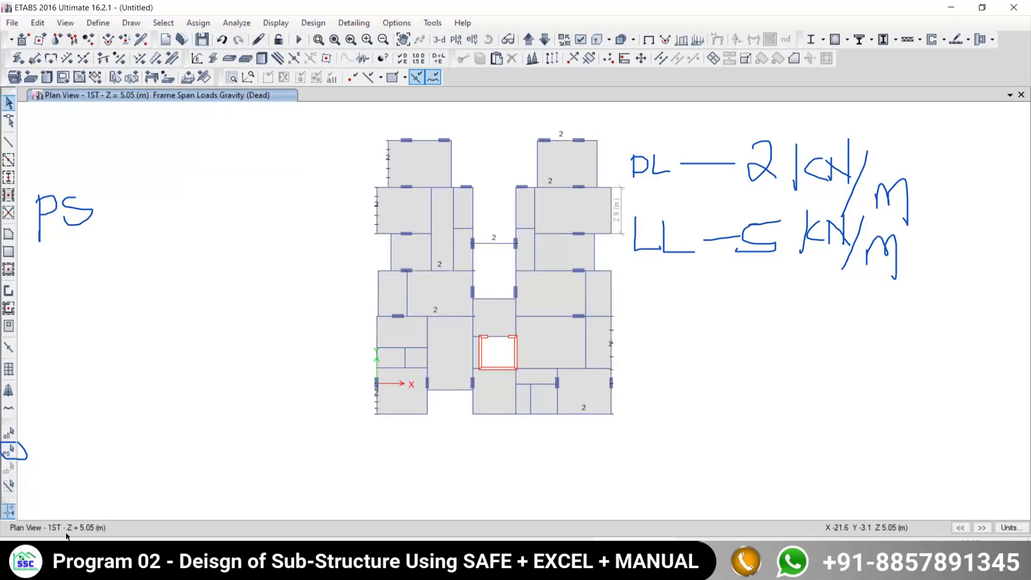
left_click(9, 459)
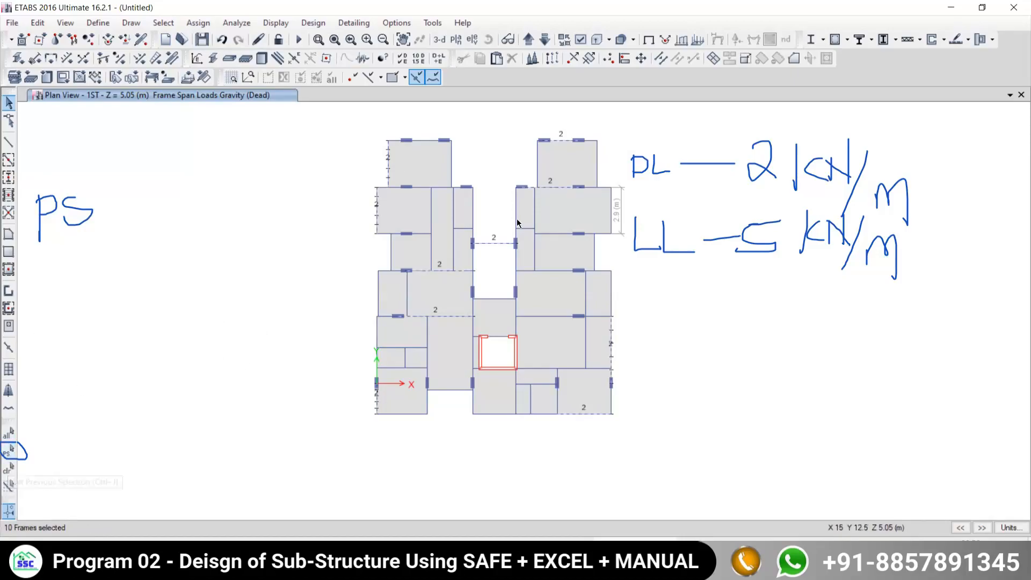
left_click(7, 471)
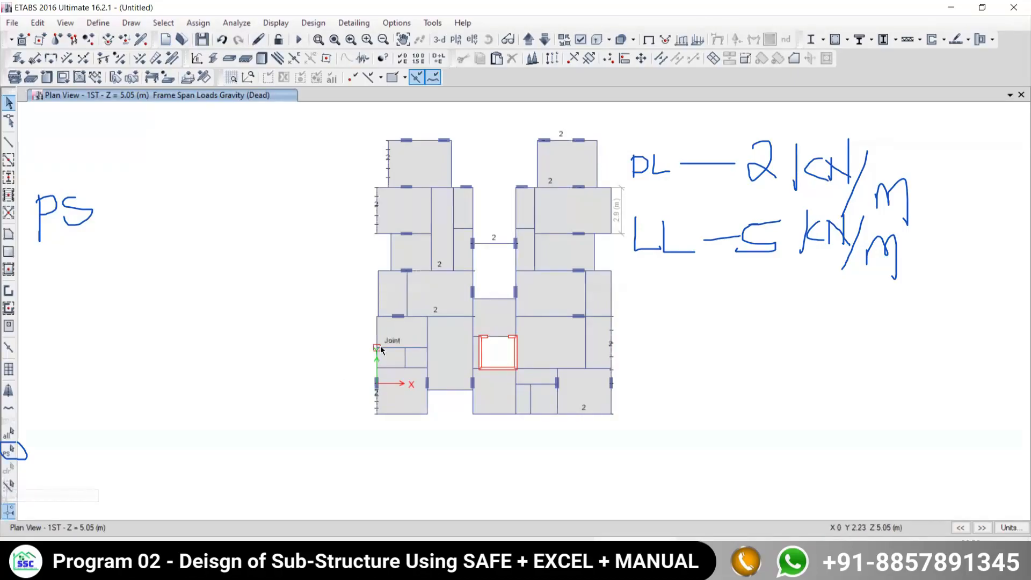
left_click(543, 297)
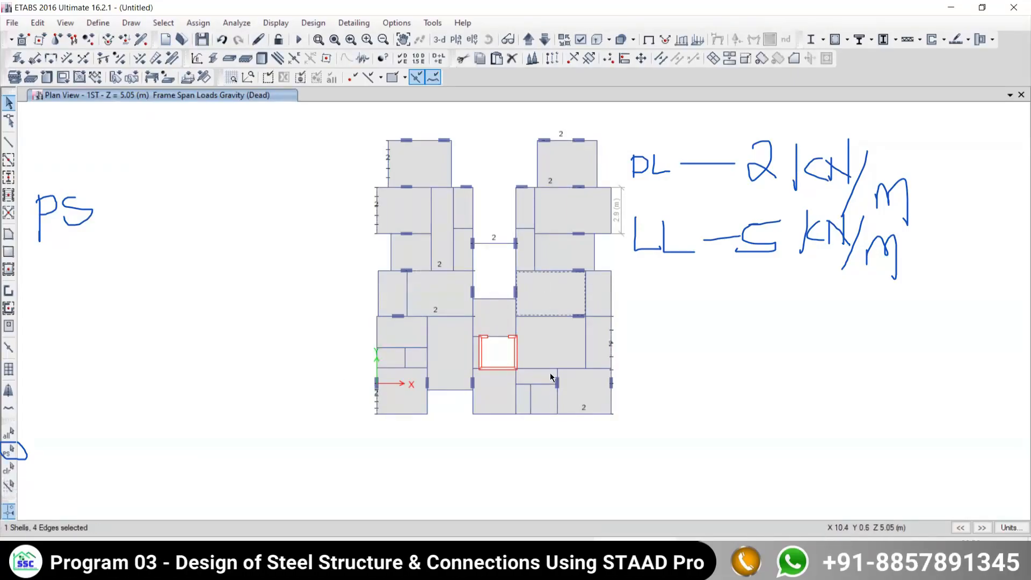
left_click(7, 470)
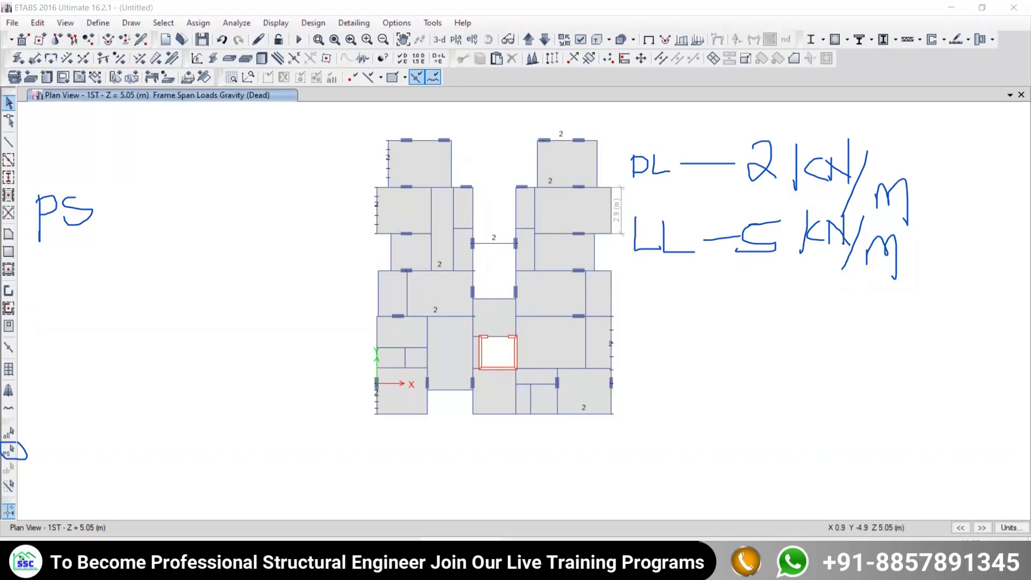
- Select all objects on the 1ST story plan and clear the selection, repeating the pair of commands once
key("alt+Tab")
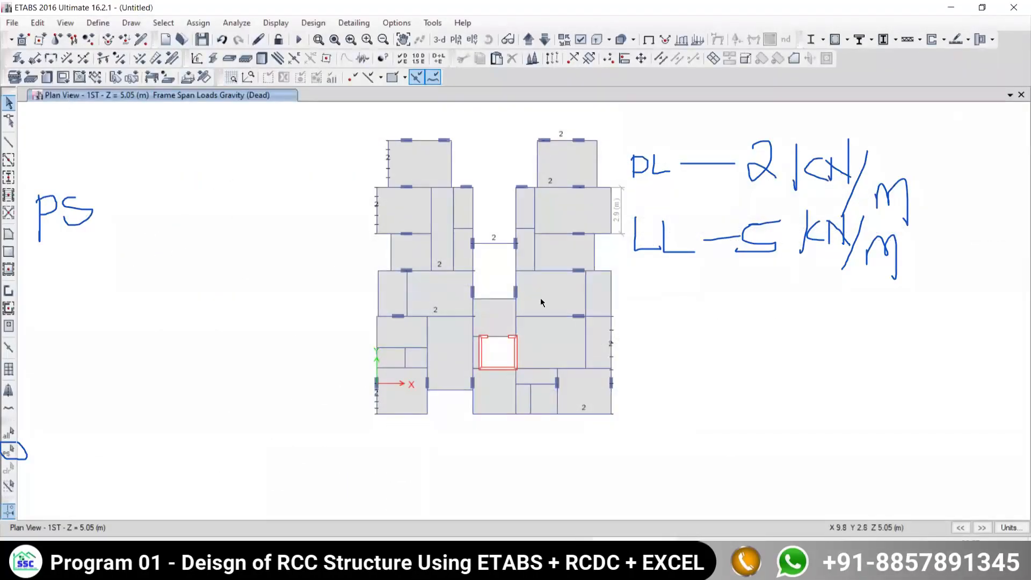
middle_click_drag(540, 297, 426, 327)
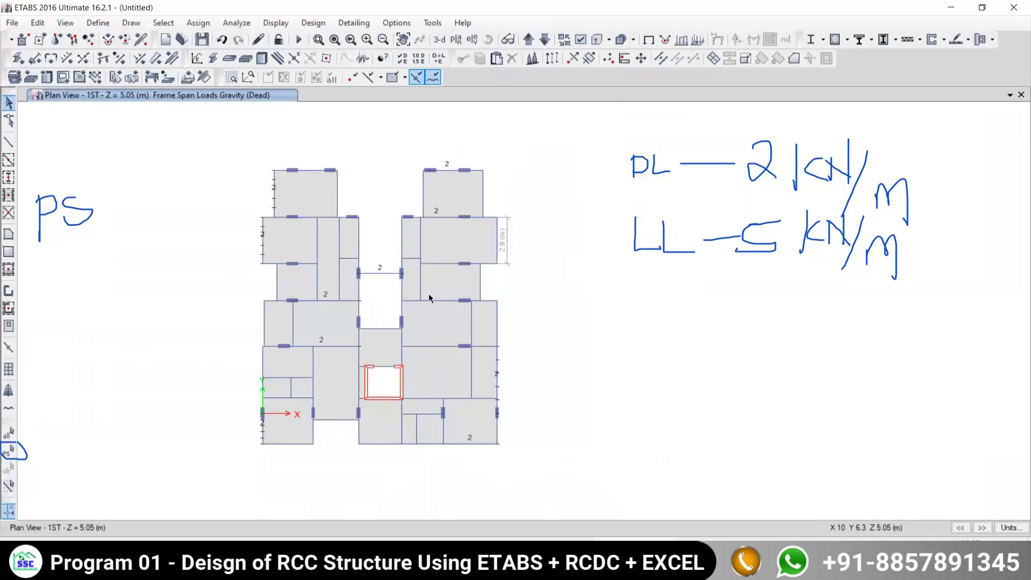
left_click(7, 434)
left_click(6, 468)
middle_click_drag(361, 338, 430, 325)
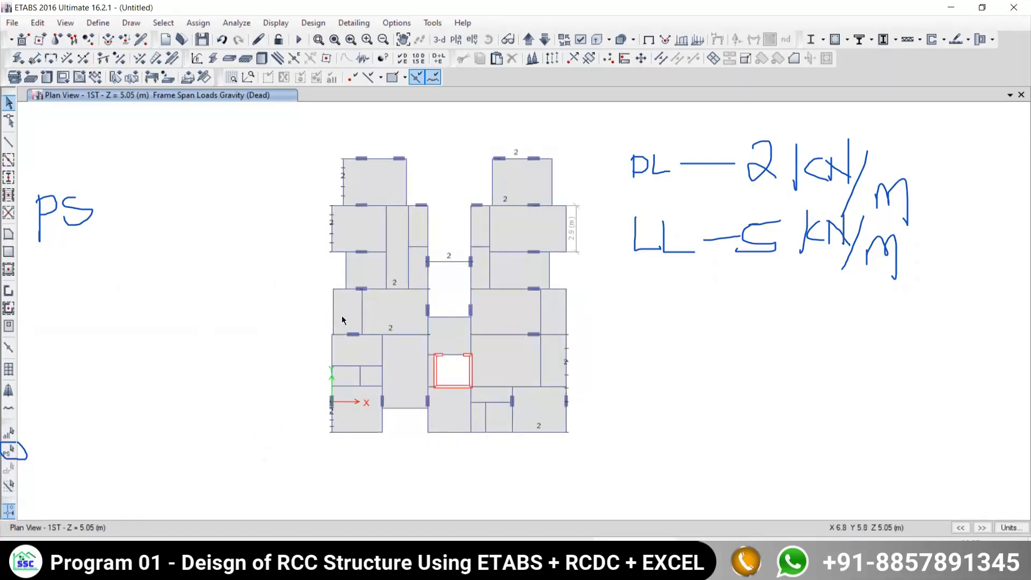
key("ctrl+a")
left_click(3, 470)
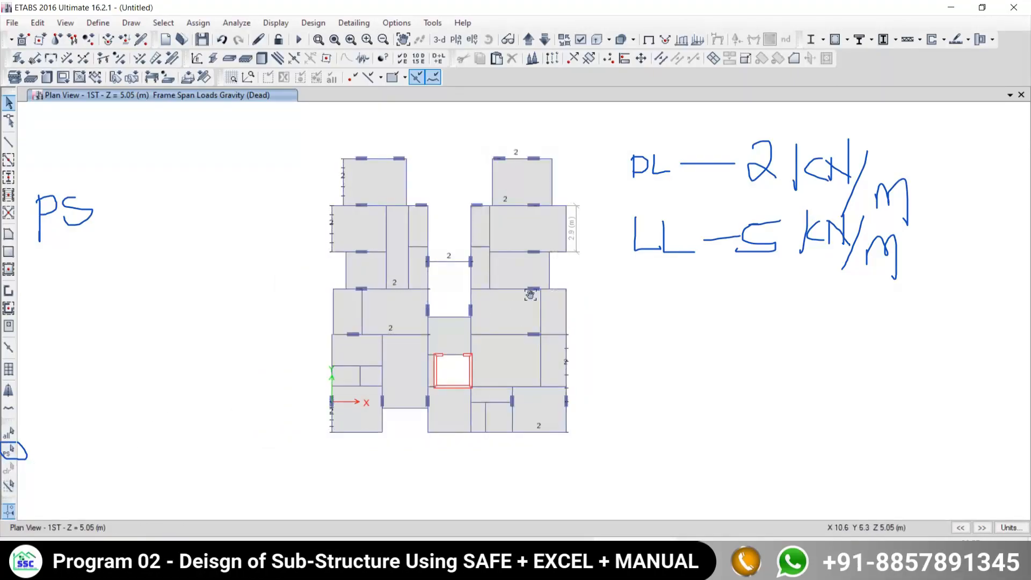
middle_click_drag(530, 295, 577, 276)
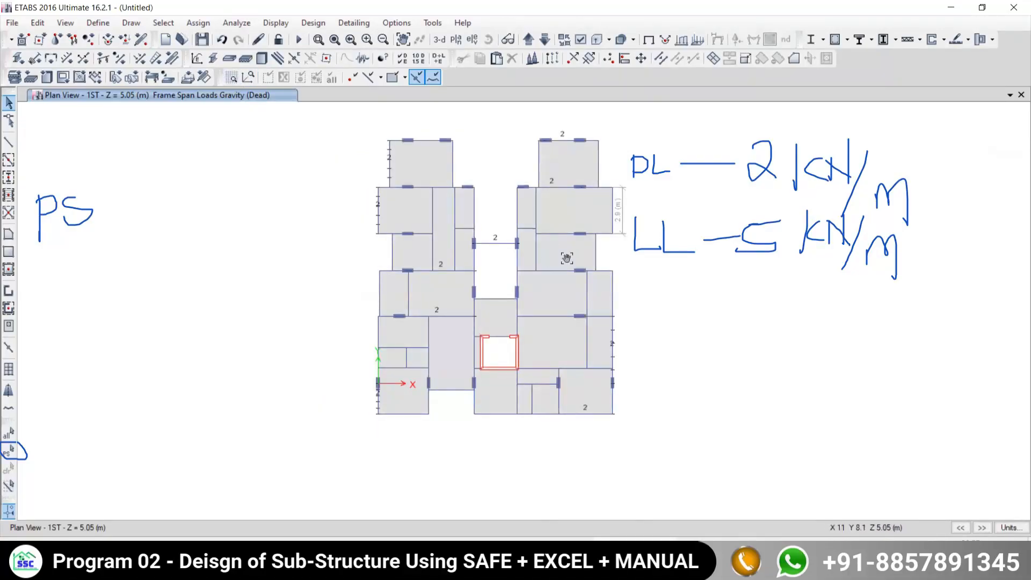
middle_click_drag(567, 259, 506, 266)
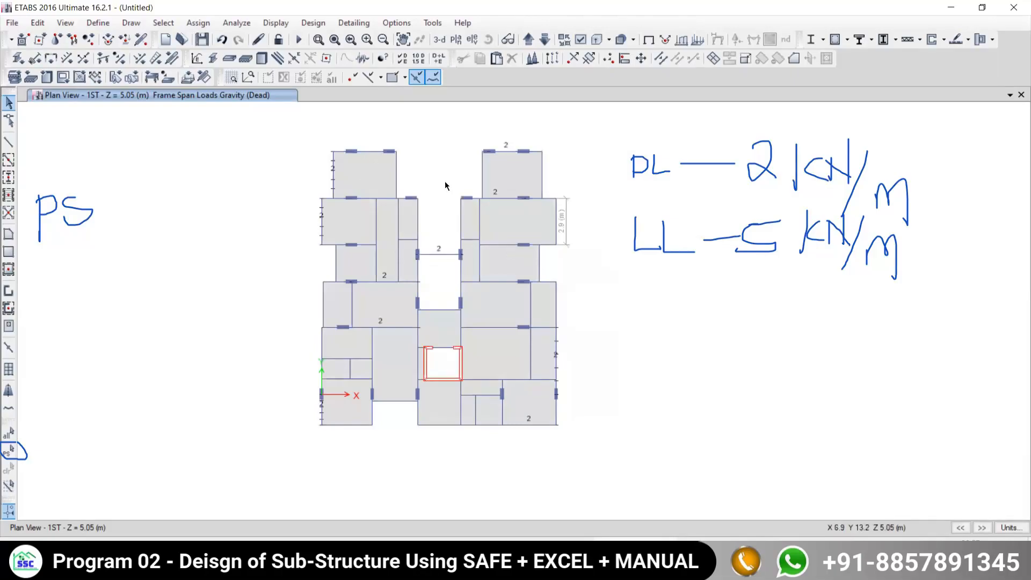
- Select the single beam on the inner vertical edge of the upper-left bay and clear the selection
scroll(402, 163, "up", 3)
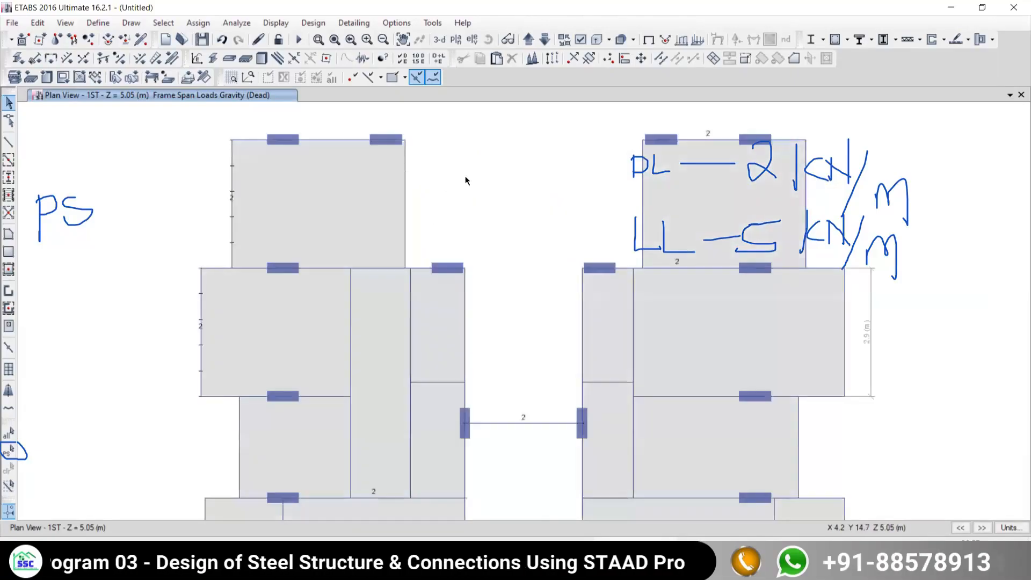
left_click(403, 196)
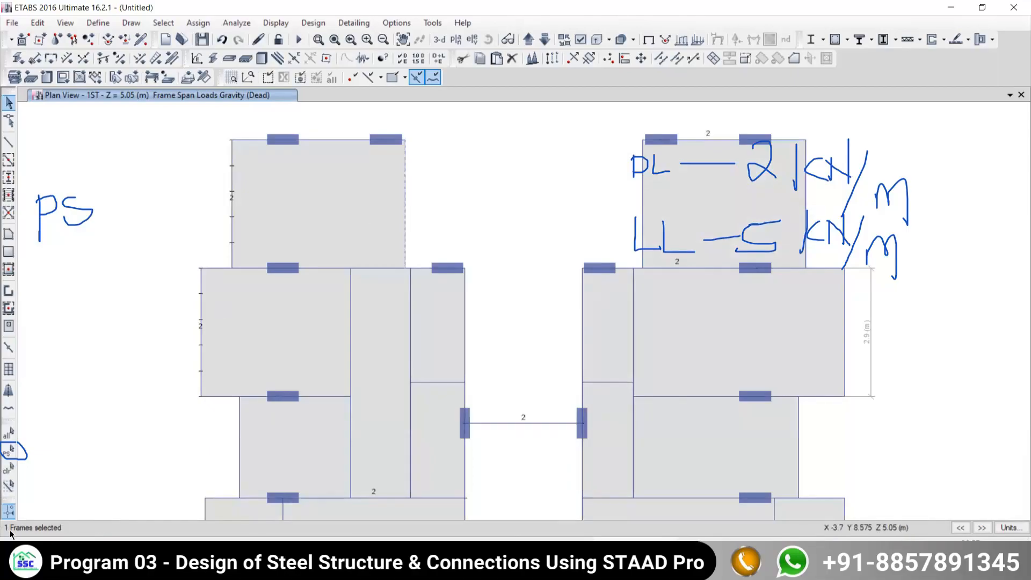
left_click(4, 473)
scroll(405, 279, "down", 3)
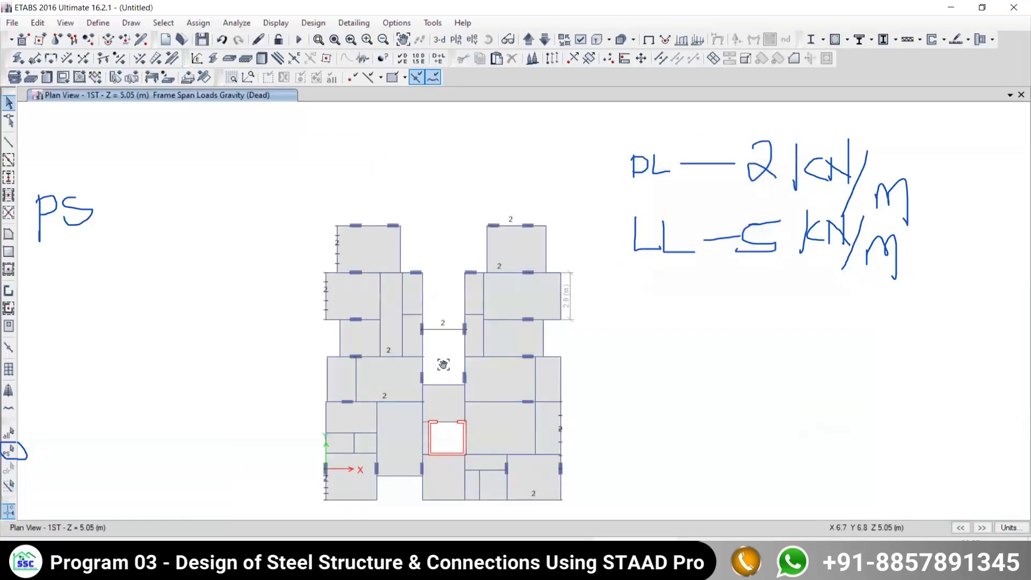
scroll(428, 272, "up", 1)
middle_click_drag(447, 267, 459, 295)
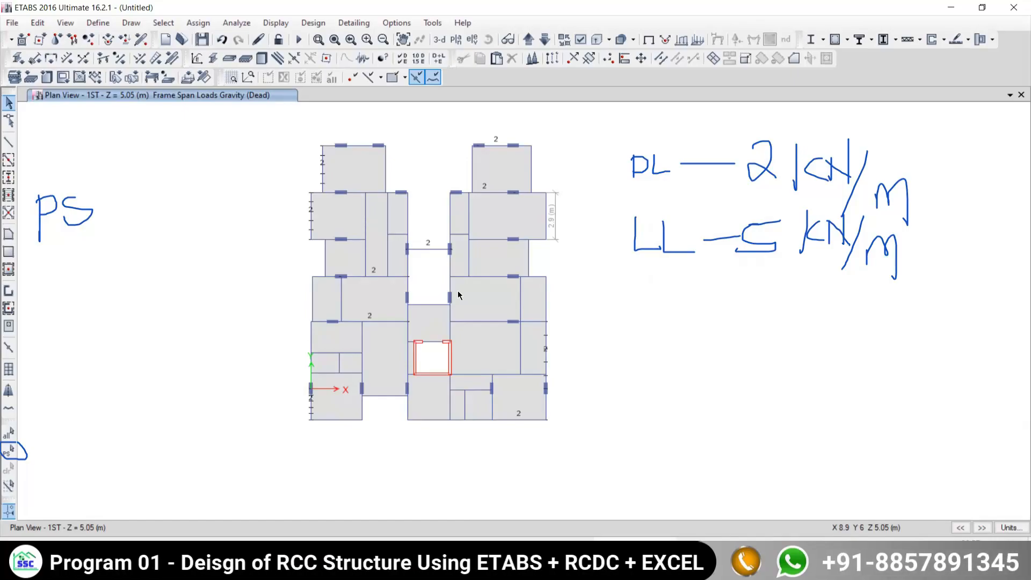
- Switch the window to the 3-D view and show the undeformed shape in place of the frame load display
left_click(440, 40)
middle_click_drag(515, 296, 444, 238)
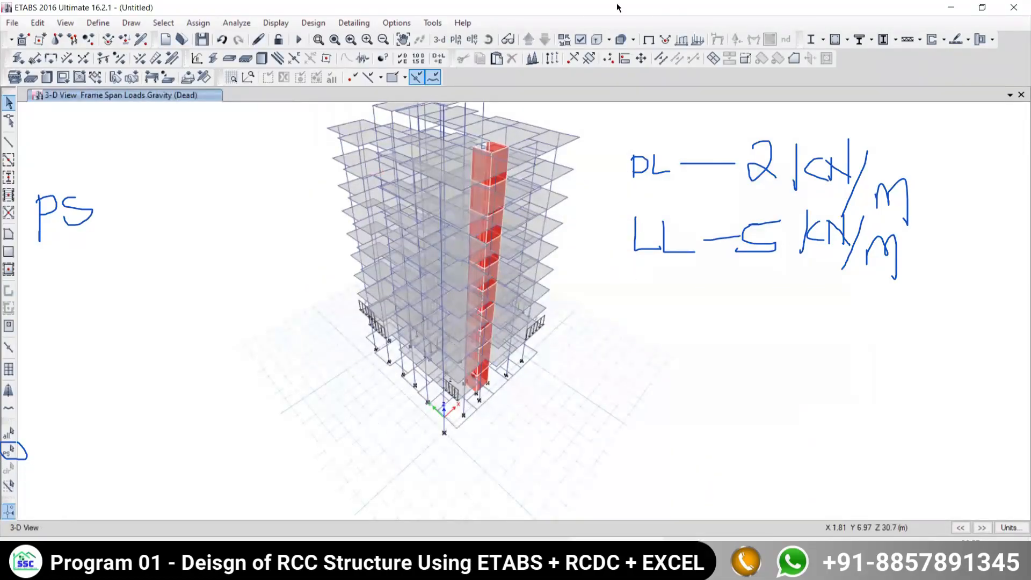
left_click(649, 40)
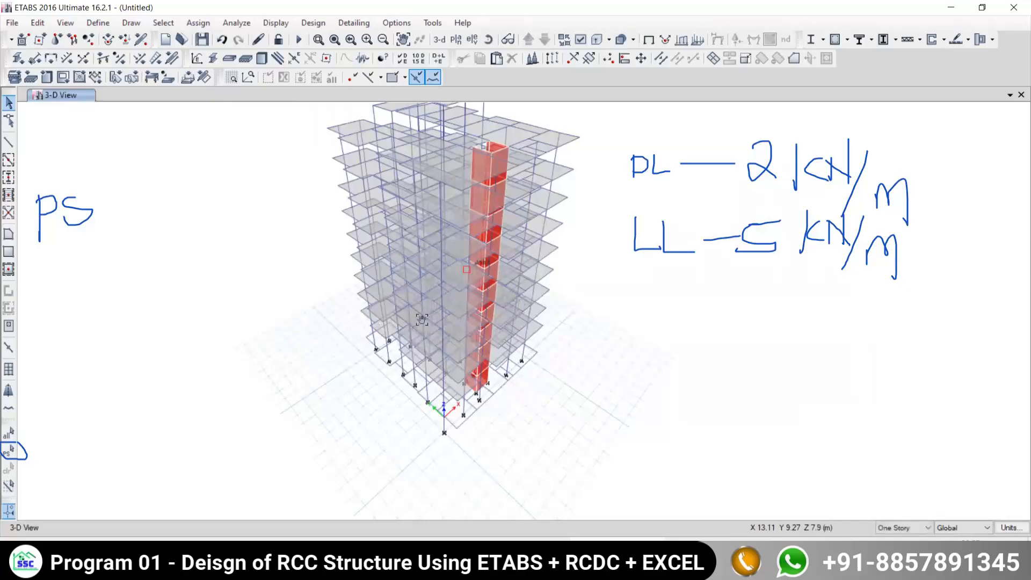
middle_click_drag(553, 235, 502, 281)
middle_click_drag(441, 297, 451, 280)
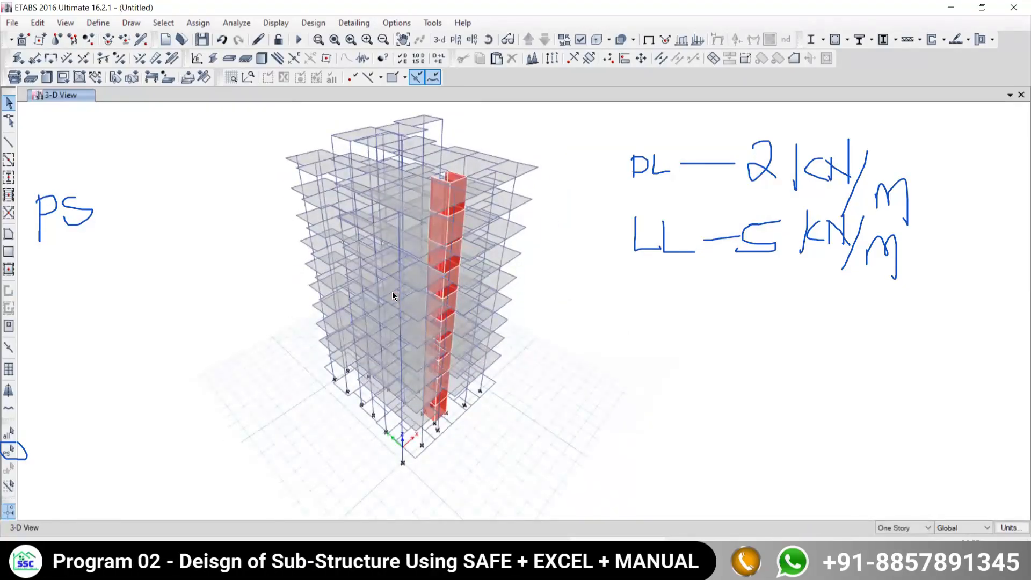
- Select every object in the 3-D model, clear the selection, and erase the handwritten screen annotations
left_click(6, 436)
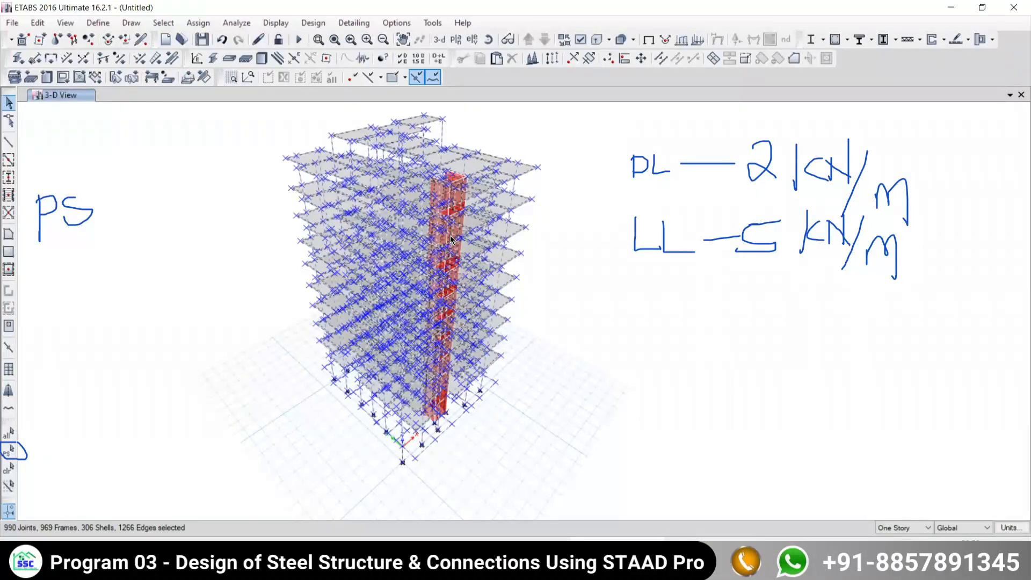
left_click(8, 470)
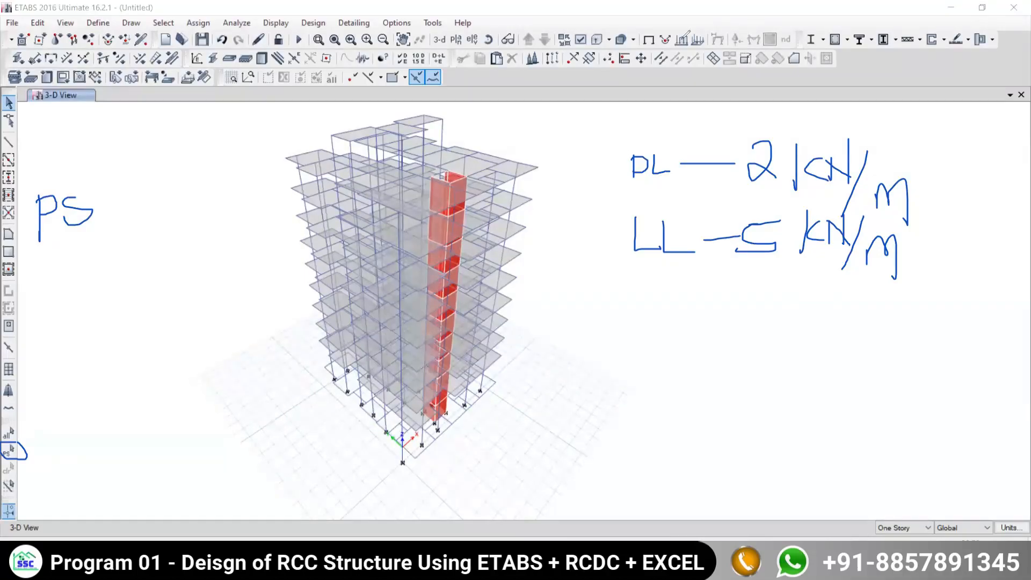
key("Delete")
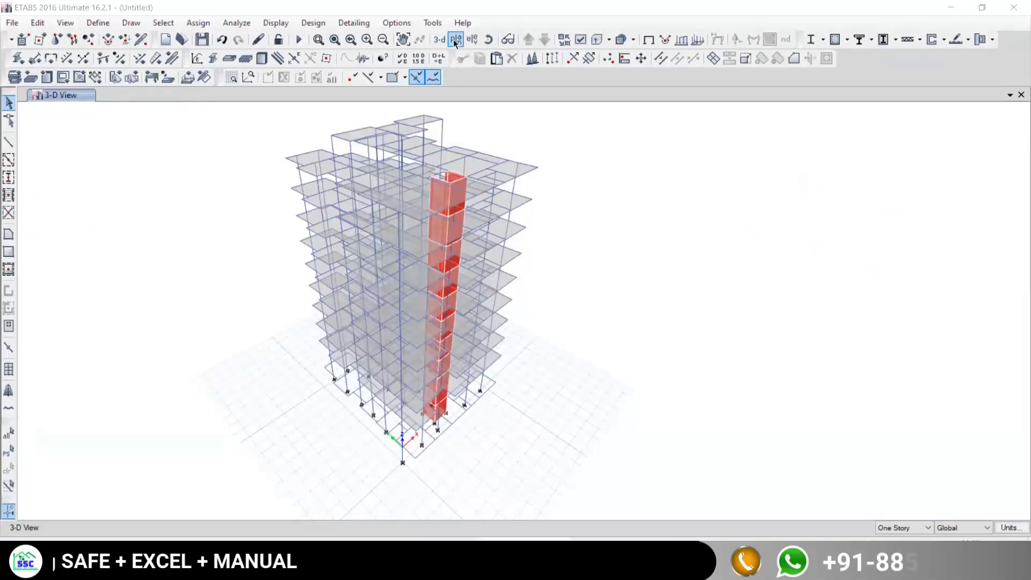
- Display the plan view of the 3RD story level
left_click(456, 39)
left_click(433, 295)
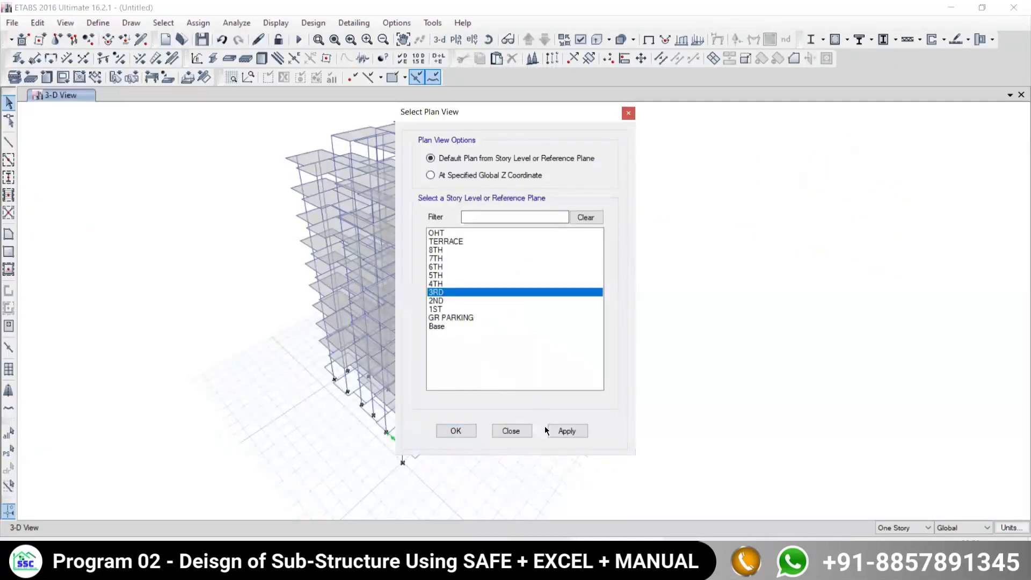
left_click(564, 430)
left_click(511, 431)
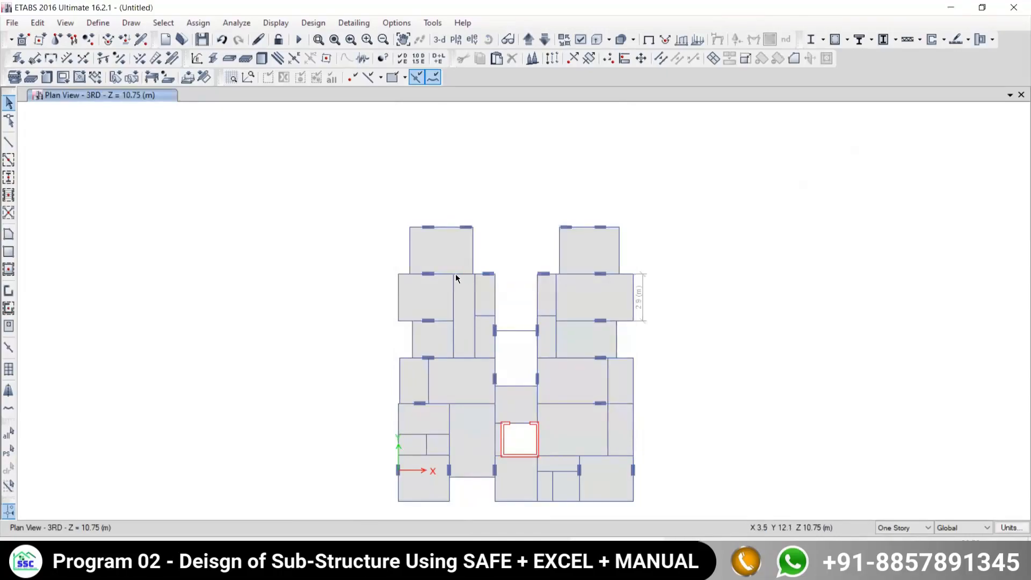
- Select six beams around the left-hand bays of the 3RD story plan
left_click(468, 275)
left_click(398, 299)
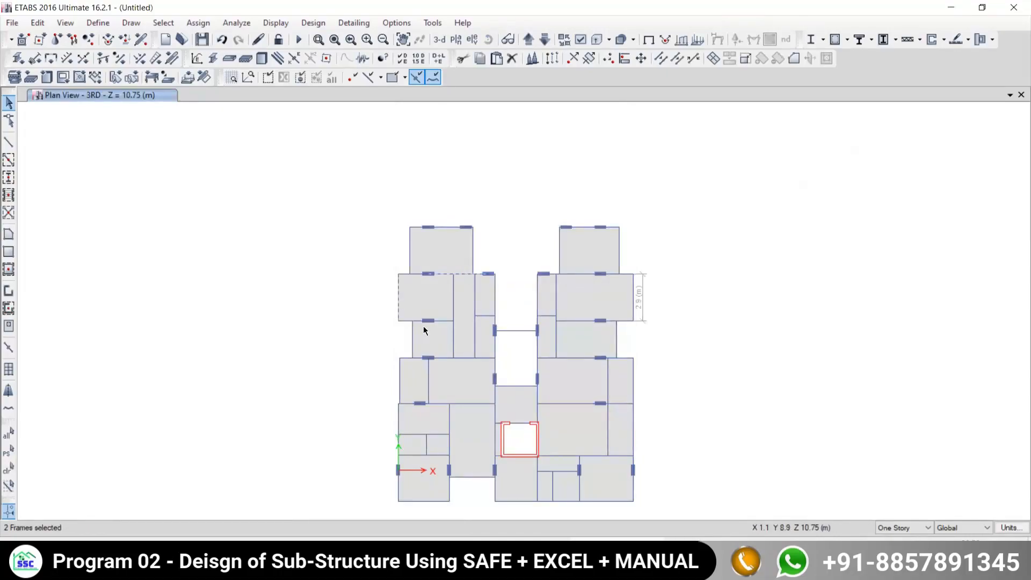
left_click(413, 340)
middle_click_drag(417, 384, 424, 262)
left_click(402, 252)
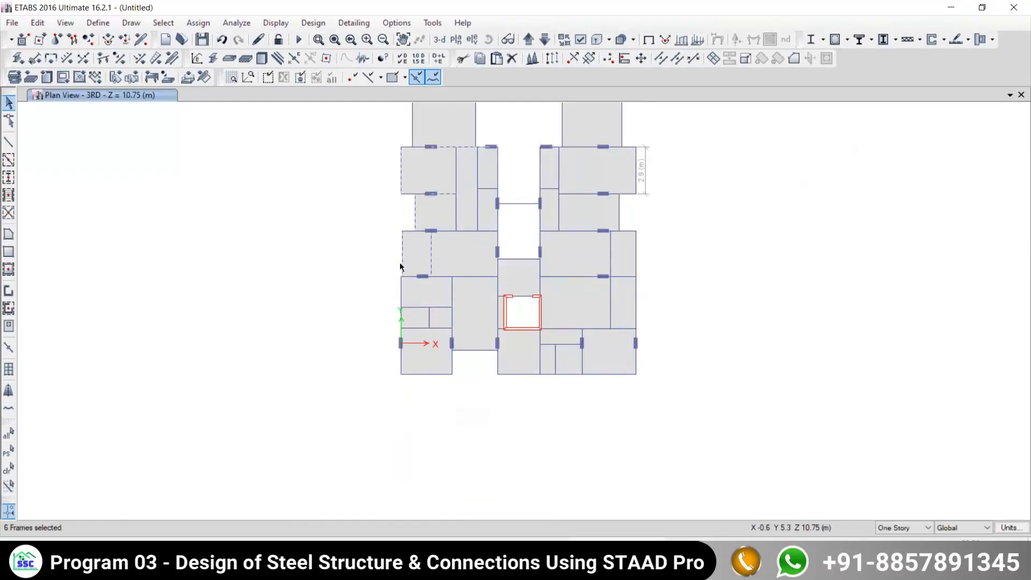
middle_click_drag(481, 103, 469, 125)
- Return to the 3-D view of the building and clear the beam selection
left_click(436, 38)
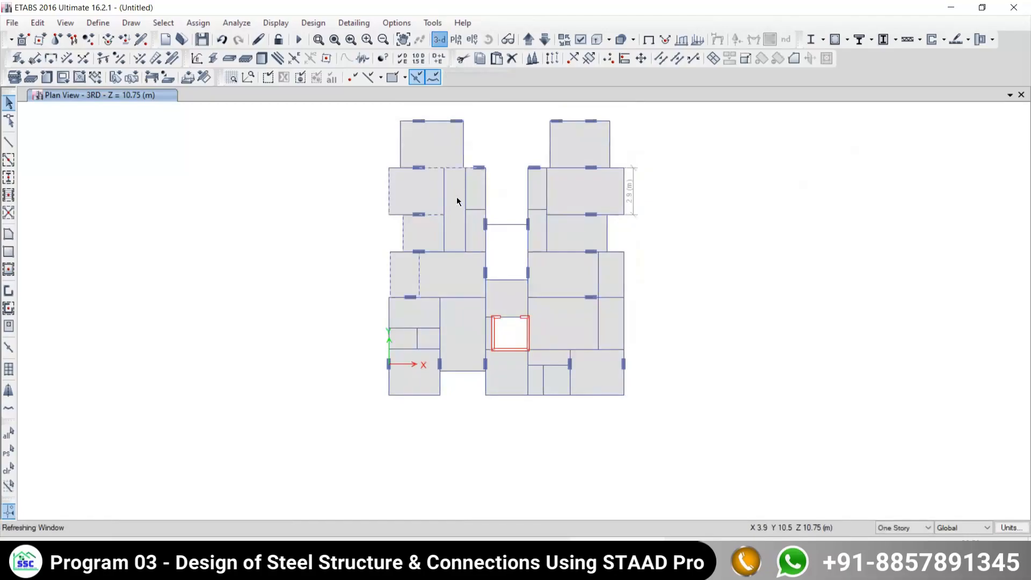
middle_click_drag(449, 249, 428, 259)
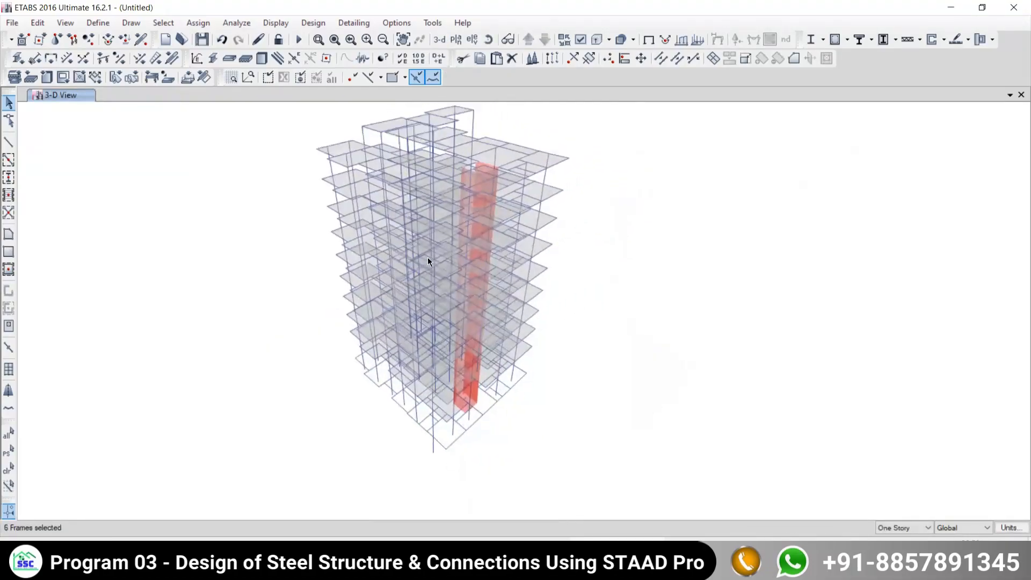
left_click(8, 468)
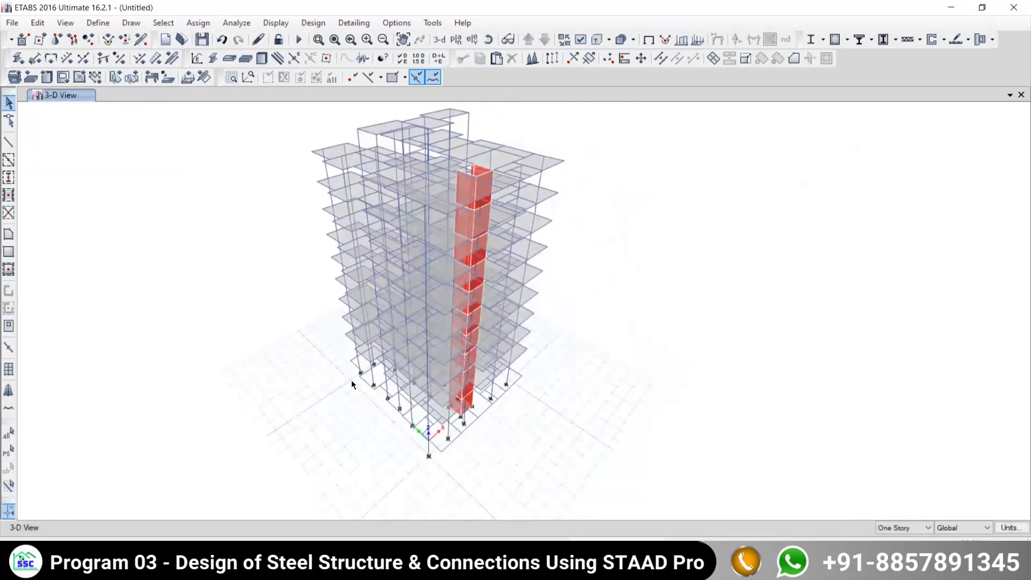
- Display the plan view of the 2ND story level
middle_click_drag(403, 329, 392, 335)
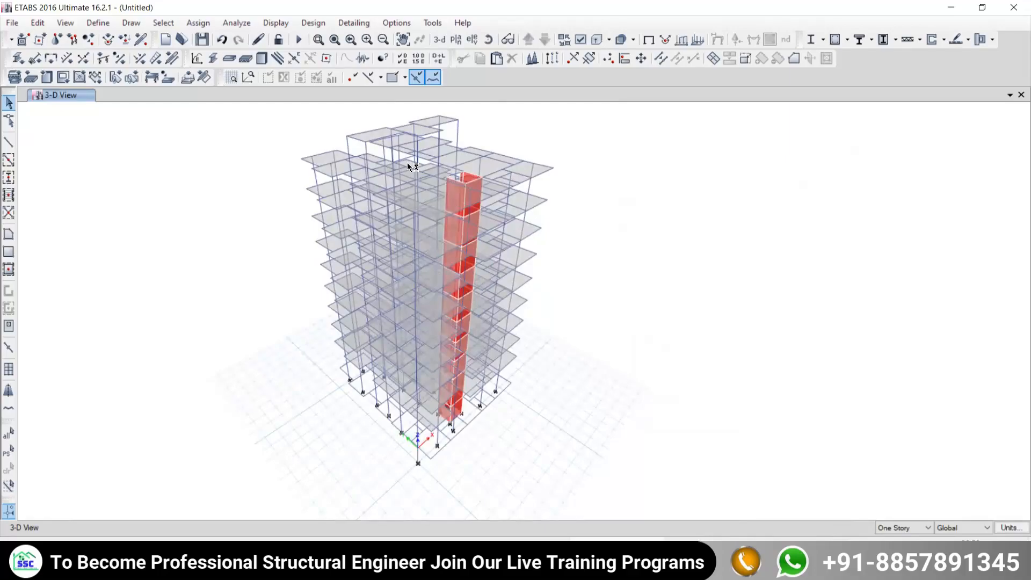
left_click(455, 41)
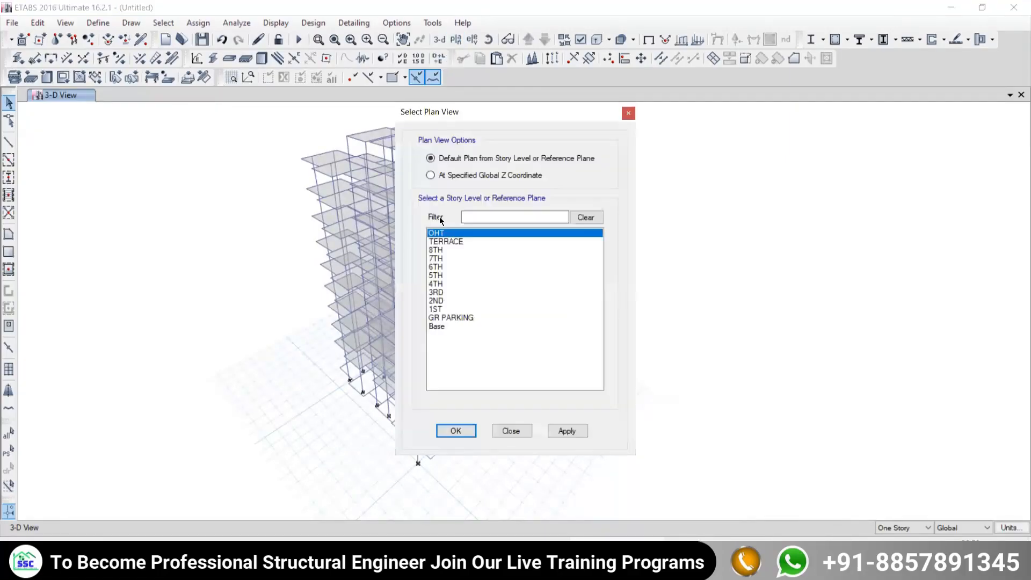
left_click(442, 301)
left_click(568, 432)
left_click(511, 430)
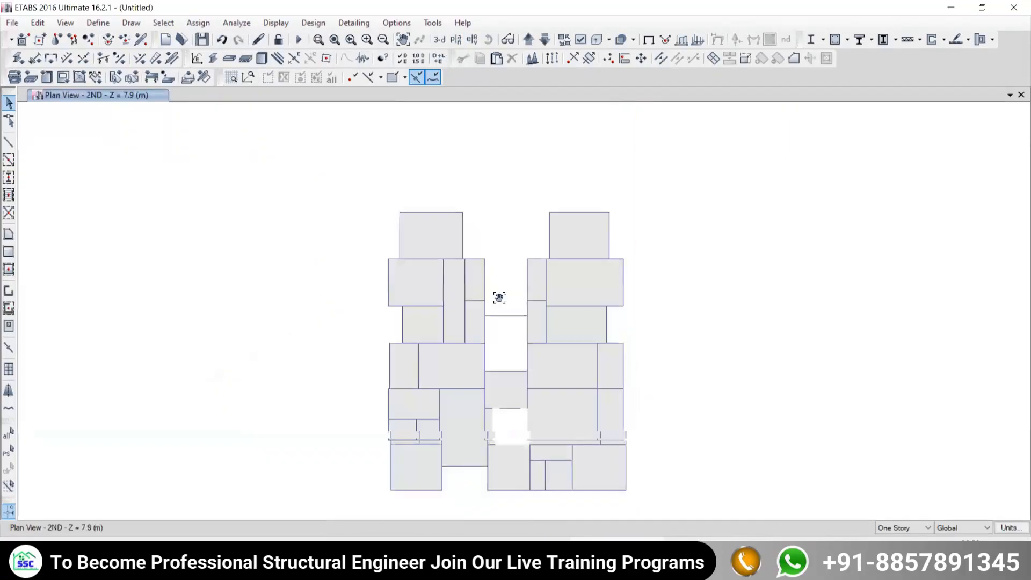
left_click_drag(285, 111, 270, 324)
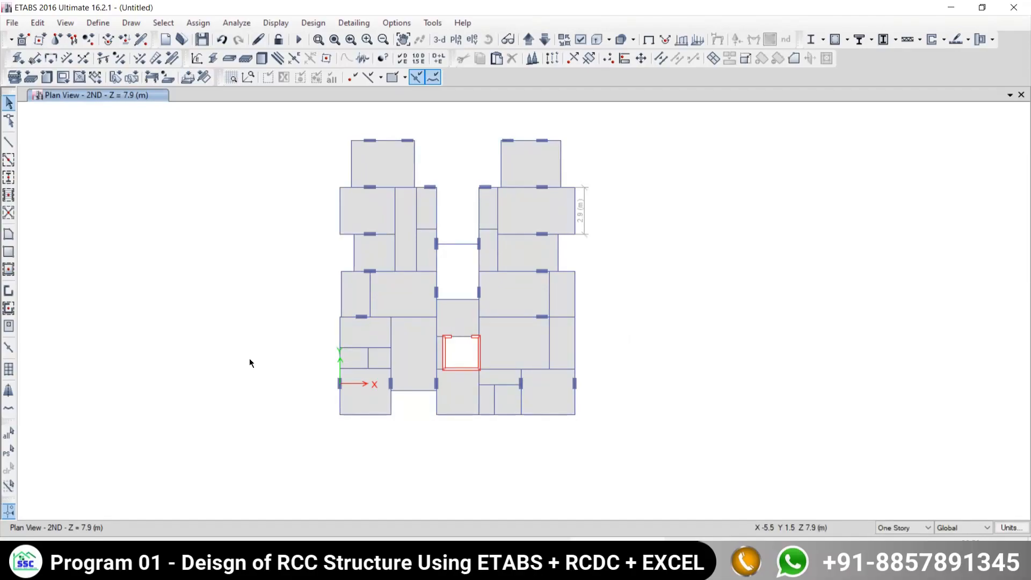
- Return to the 3-D view and select all beams of the building by object type
left_click(439, 39)
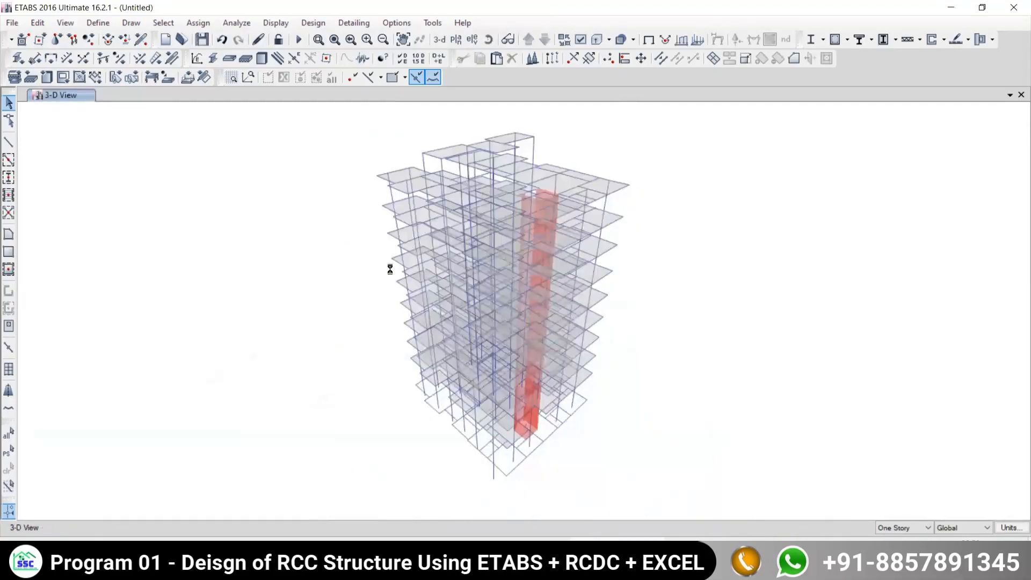
left_click(159, 24)
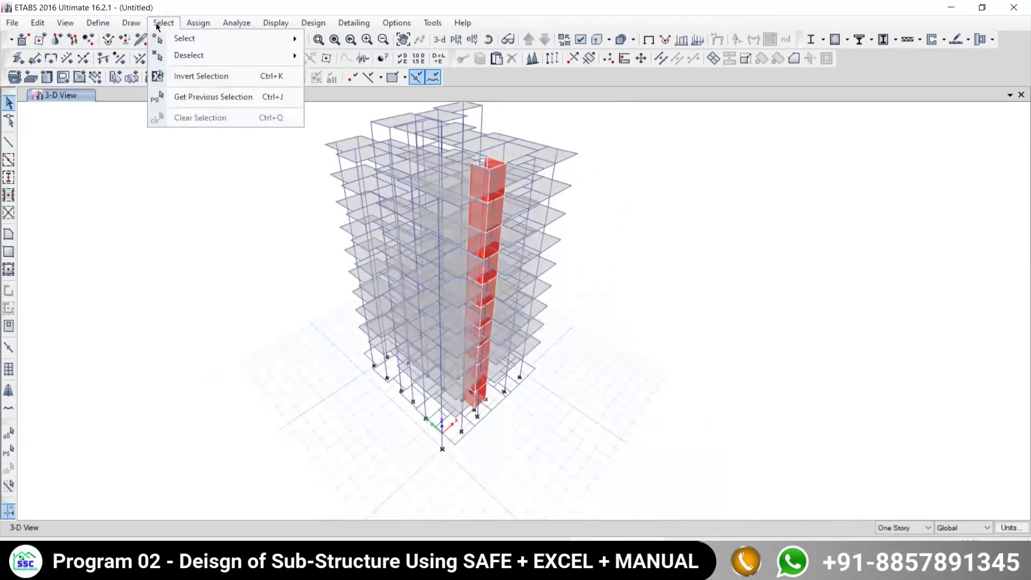
mouse_move(177, 42)
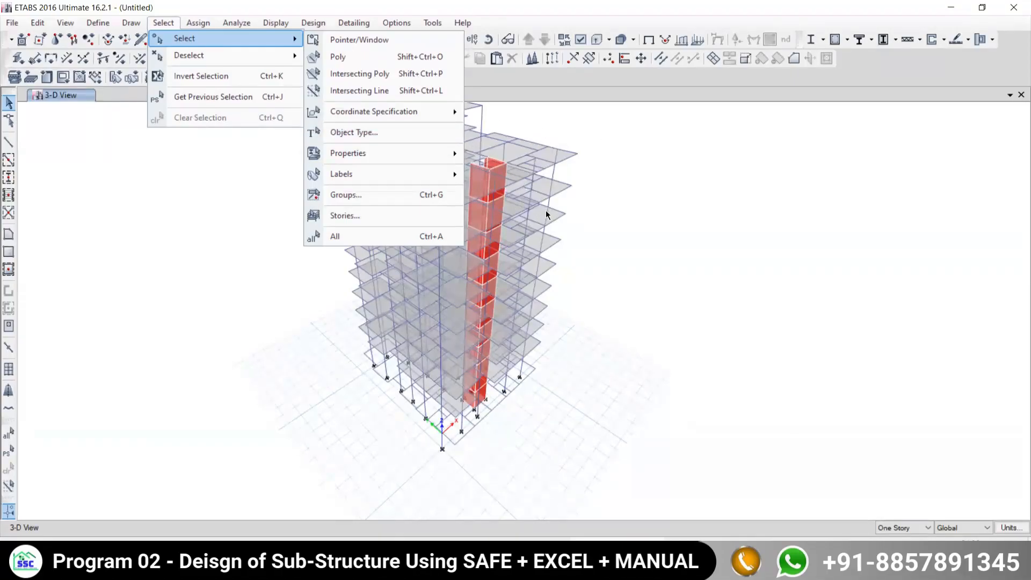
left_click(363, 133)
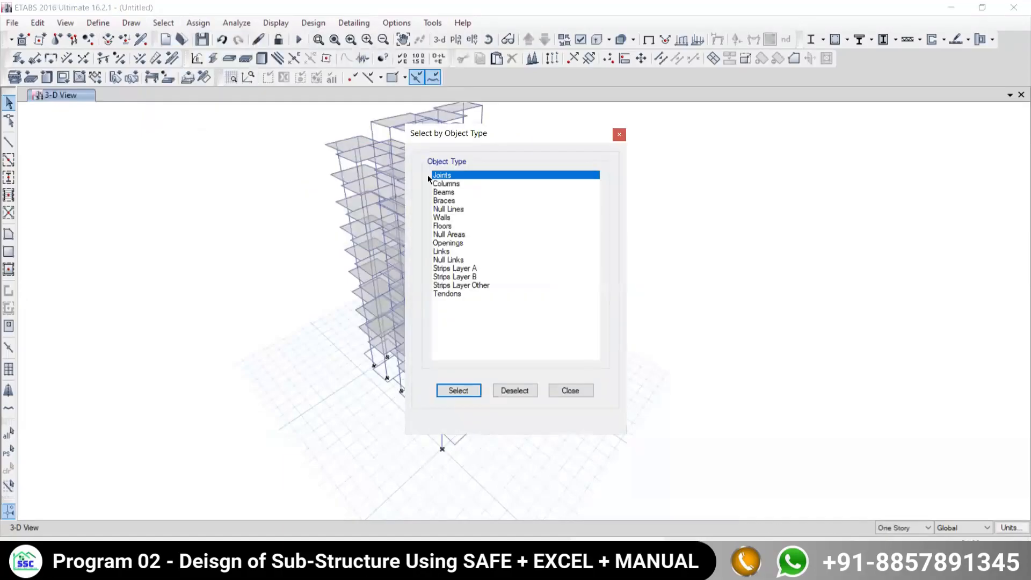
left_click_drag(490, 133, 161, 75)
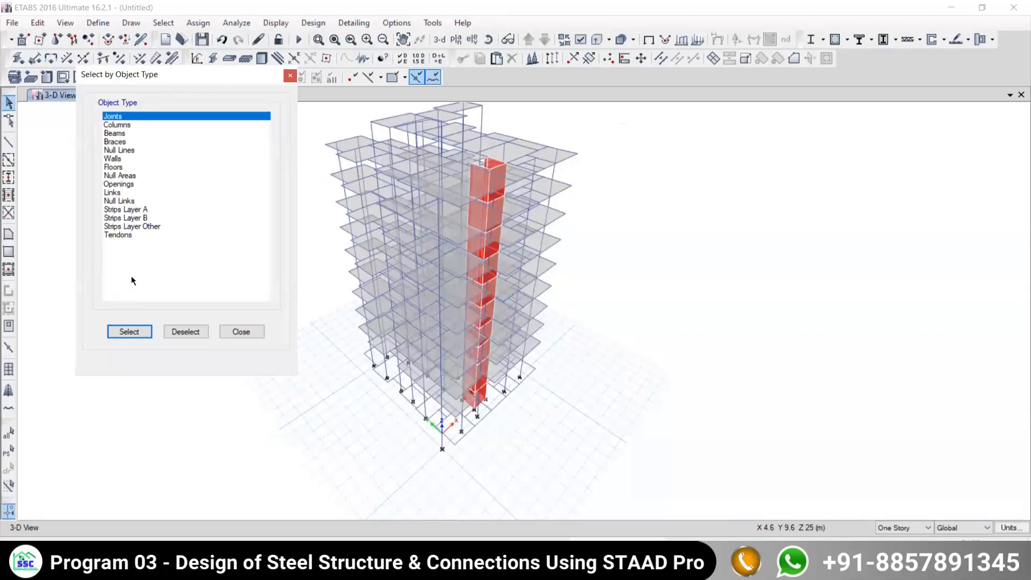
left_click(115, 134)
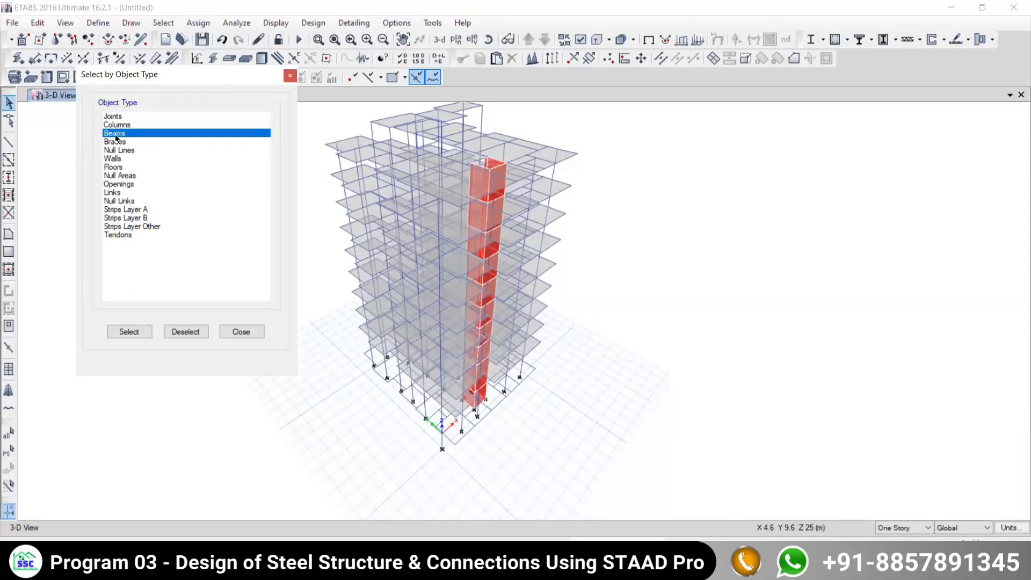
left_click(128, 332)
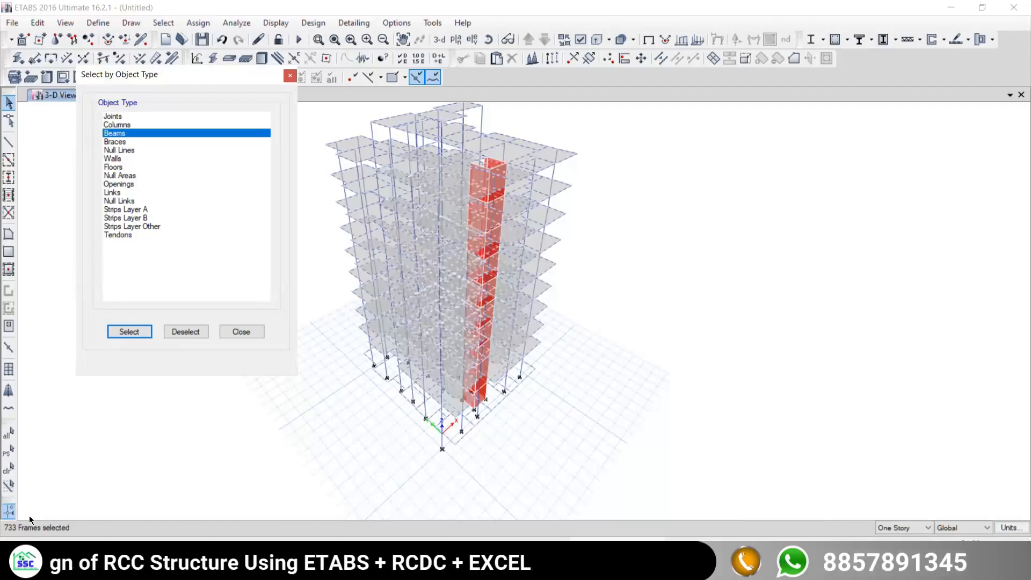
left_click(236, 330)
- Clear the beam selection and select all columns of the building by object type
left_click(8, 468)
middle_click_drag(571, 247, 585, 264)
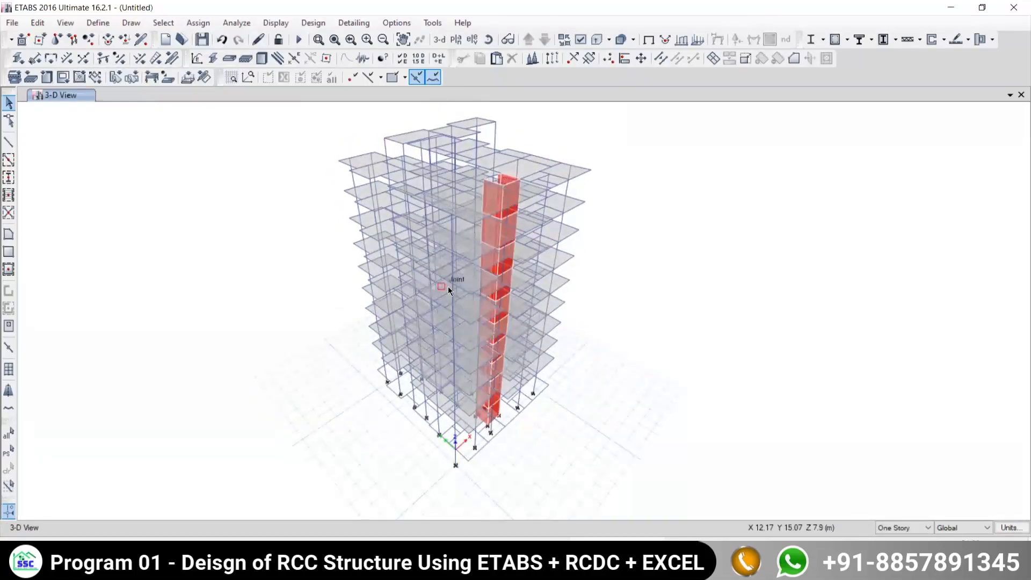
left_click(153, 23)
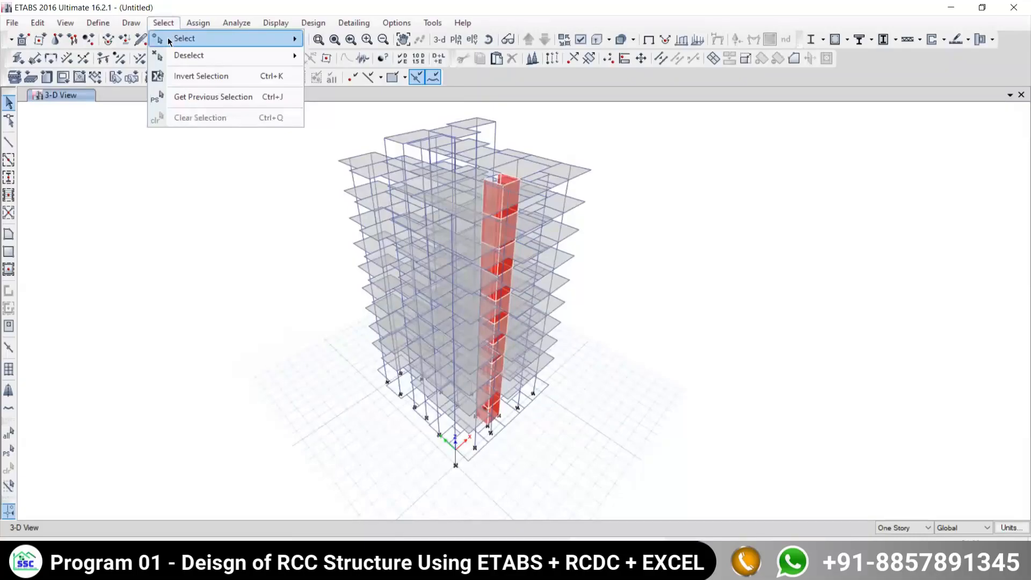
mouse_move(168, 37)
left_click(353, 133)
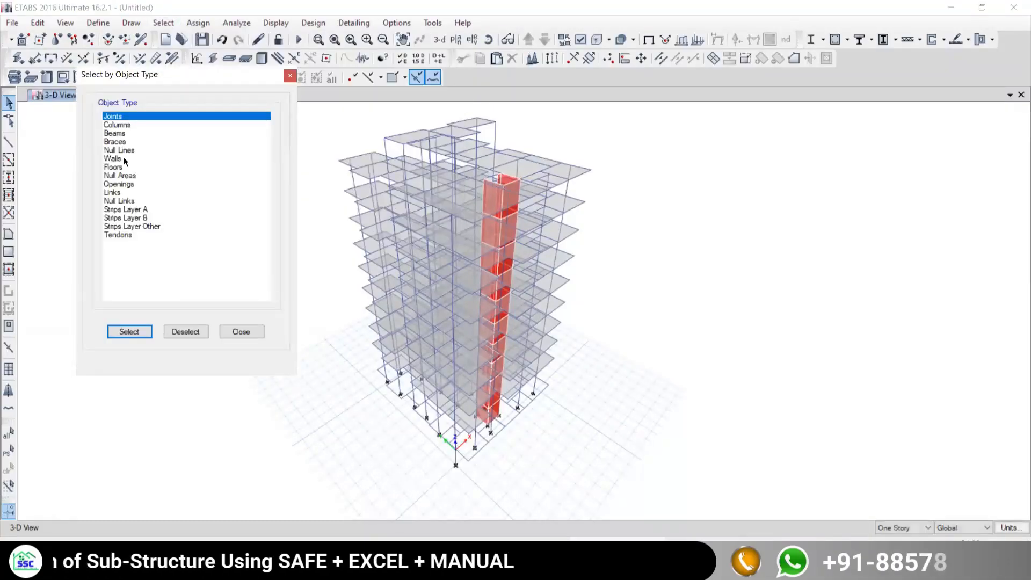
left_click(116, 125)
left_click(130, 330)
left_click(241, 332)
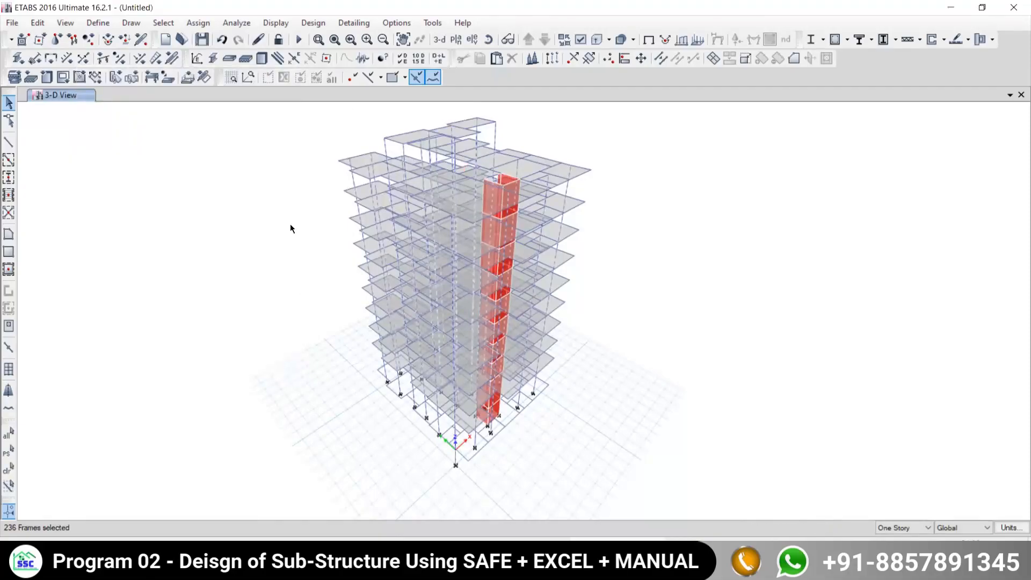
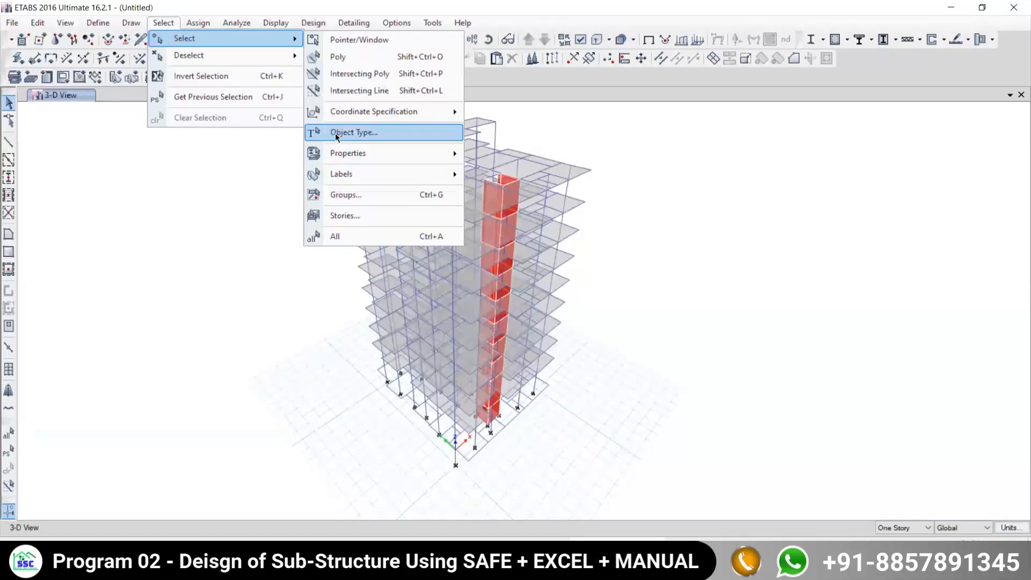
- Select all walls by object type in the 3-D view, and clear the wall selection
left_click(339, 133)
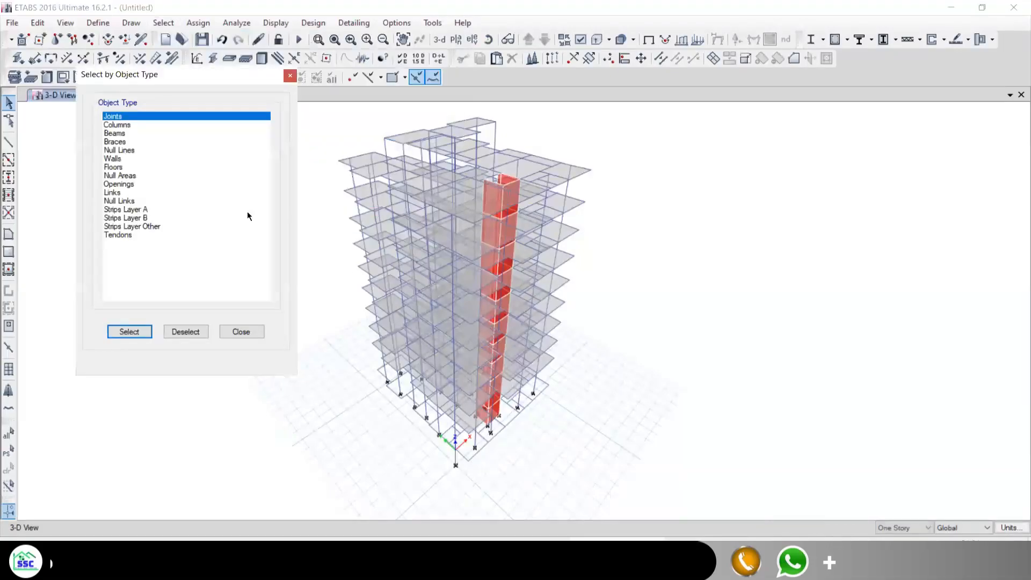
left_click(116, 159)
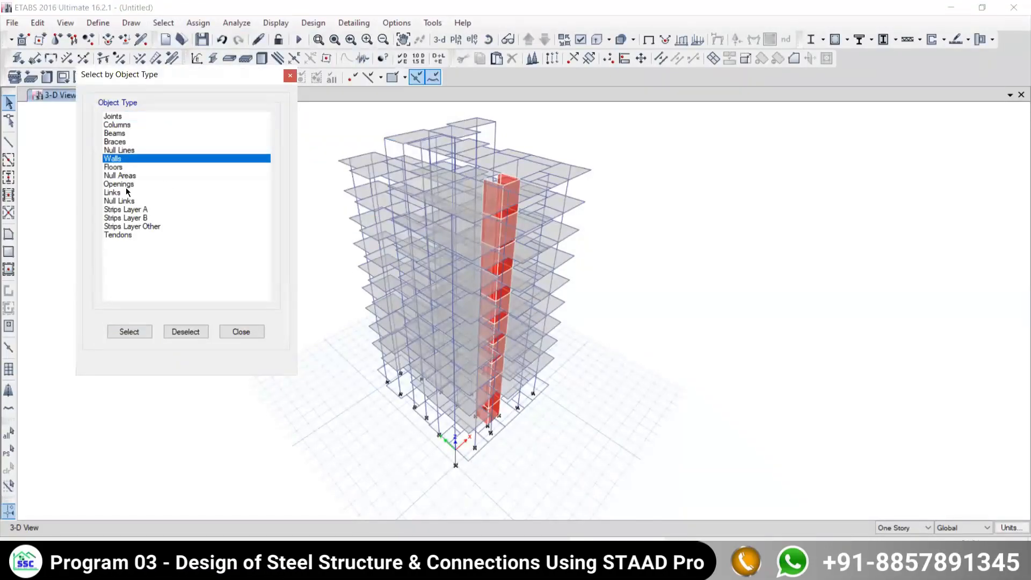
left_click(128, 331)
left_click(243, 331)
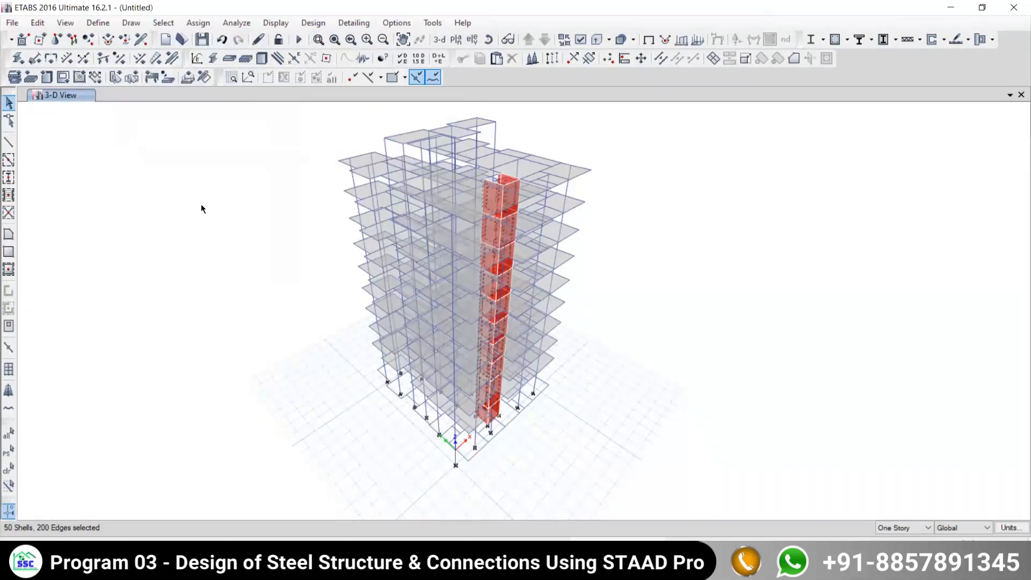
right_click(202, 209)
key("Escape")
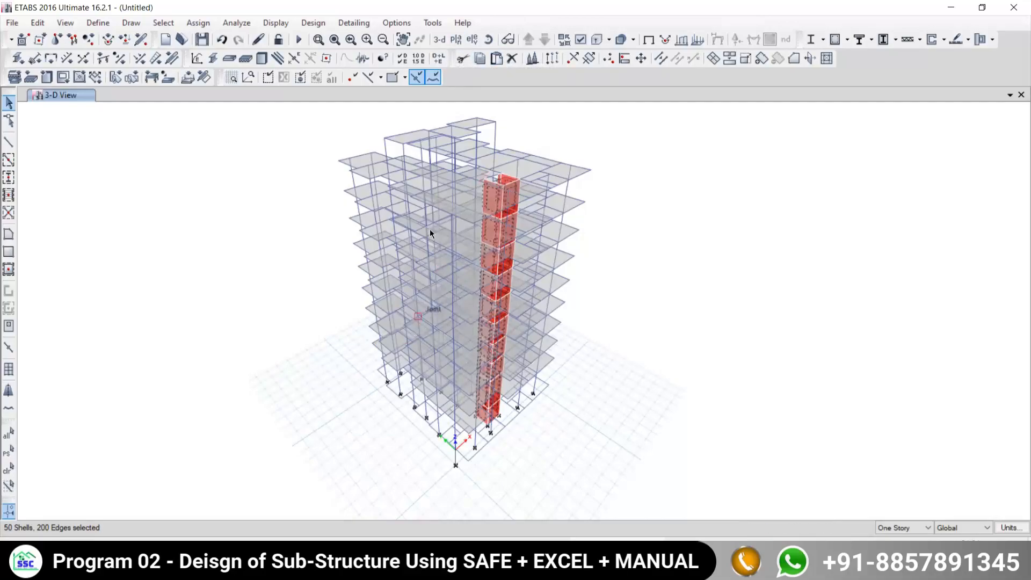
left_click(7, 474)
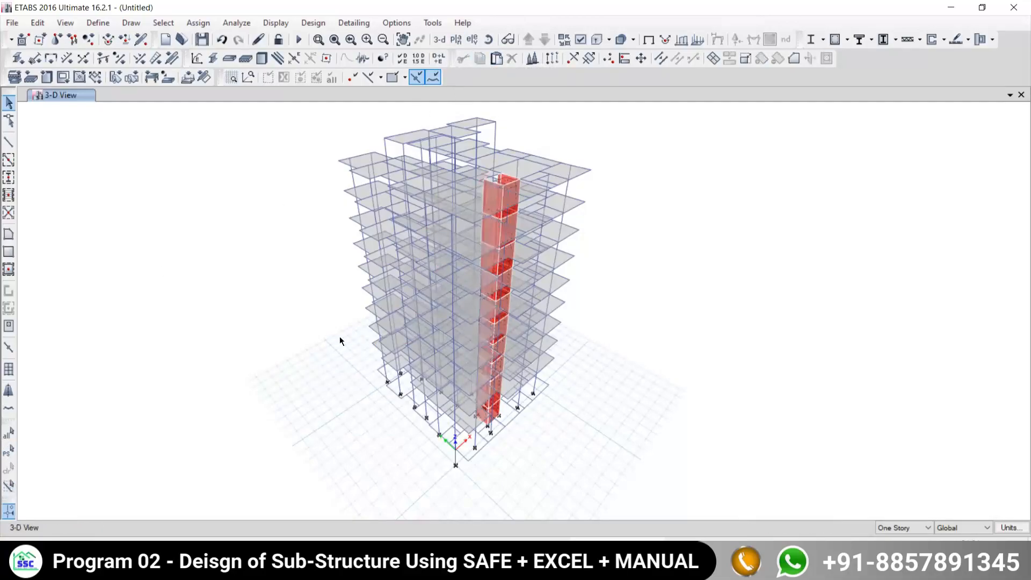
- Display the plan view of the 3RD story level with the default plan option
left_click(455, 40)
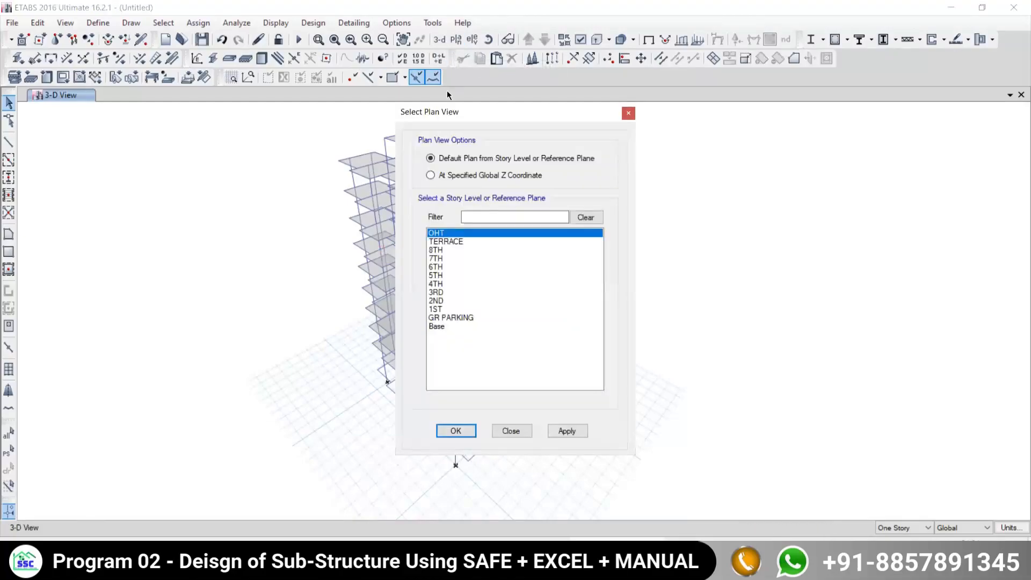
left_click(436, 292)
left_click(580, 430)
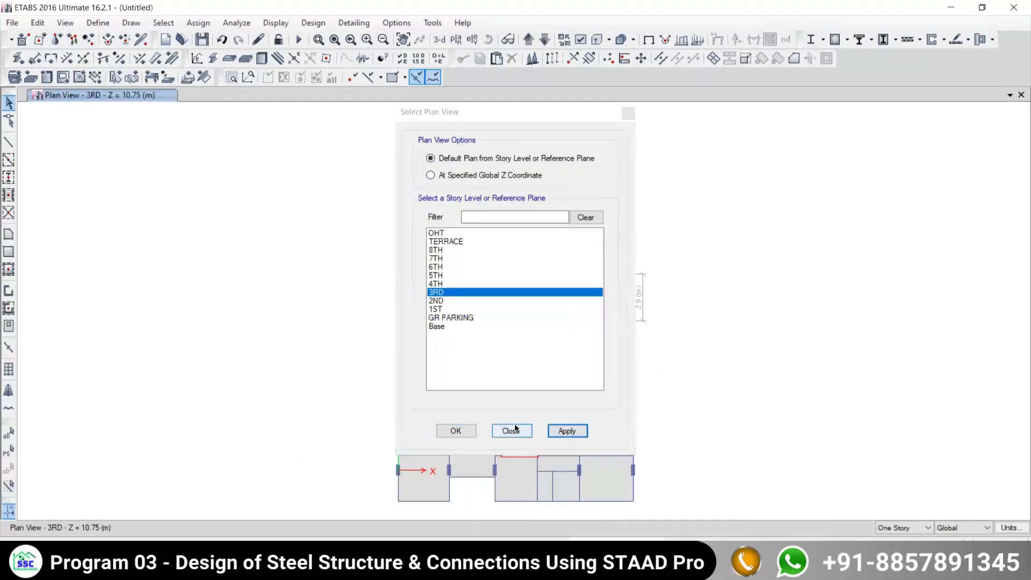
left_click(512, 430)
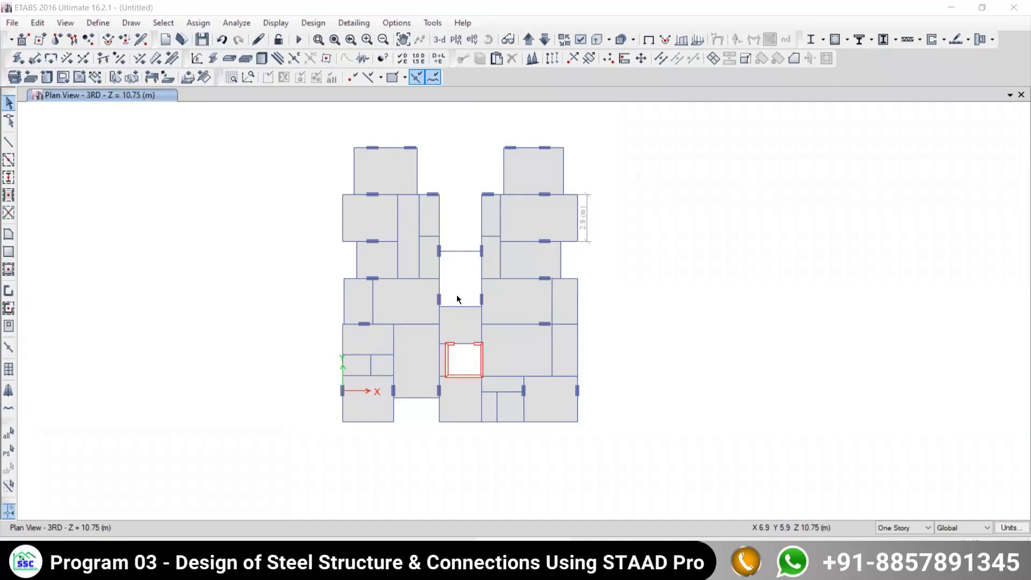
- Select the Beams object type while the 3RD story plan is displayed
left_click(158, 22)
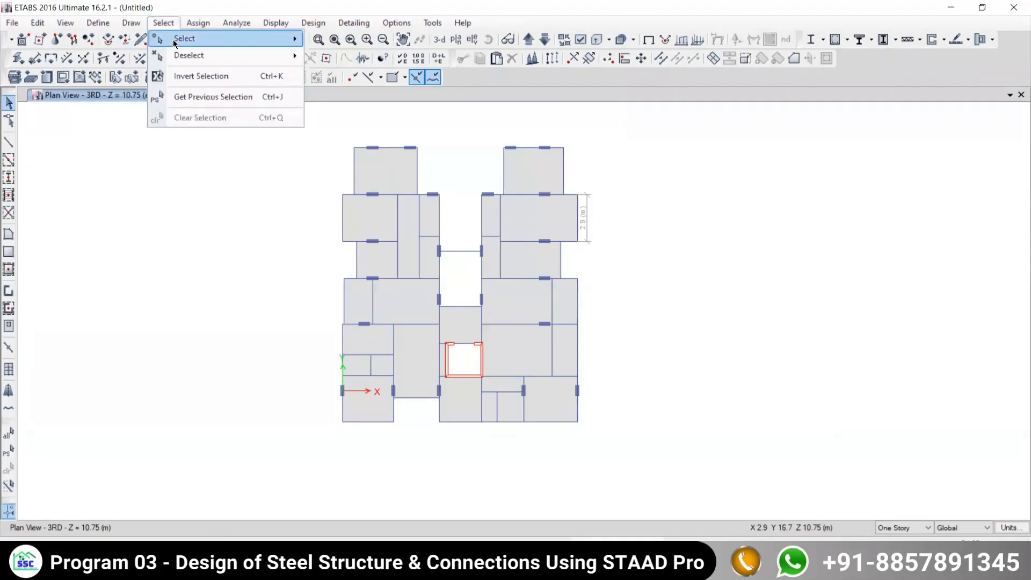
mouse_move(173, 40)
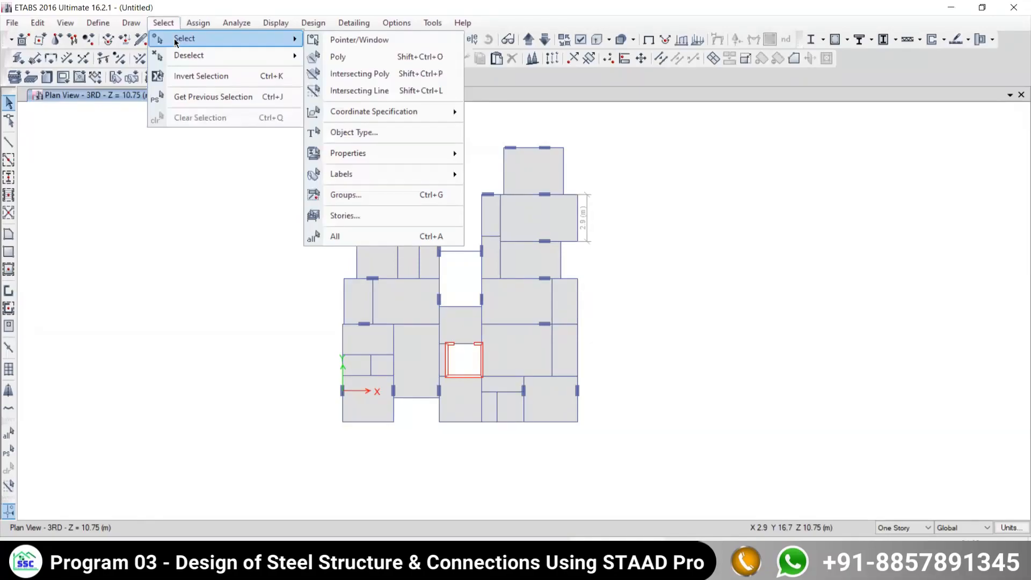
left_click(379, 134)
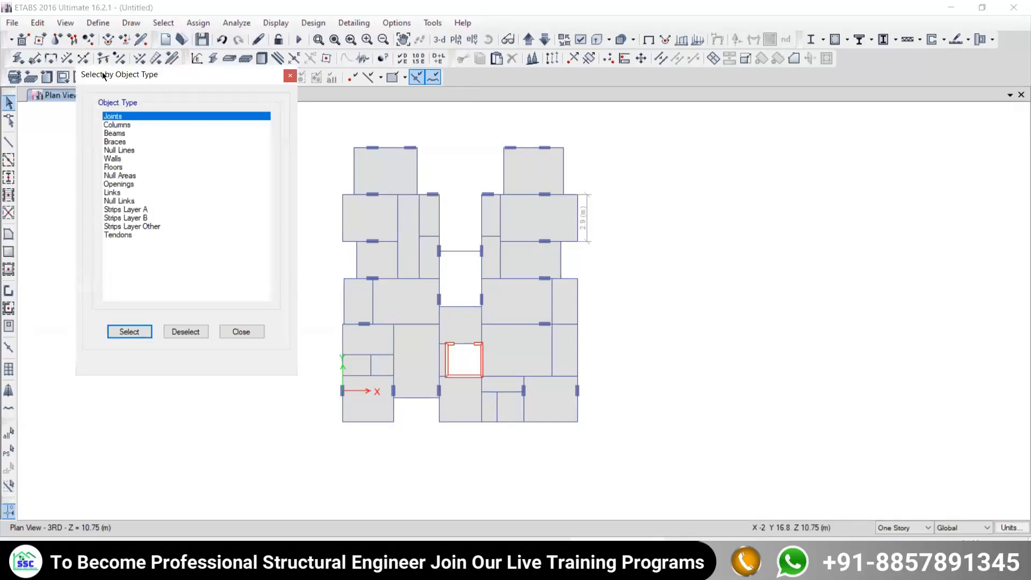
left_click_drag(104, 75, 753, 84)
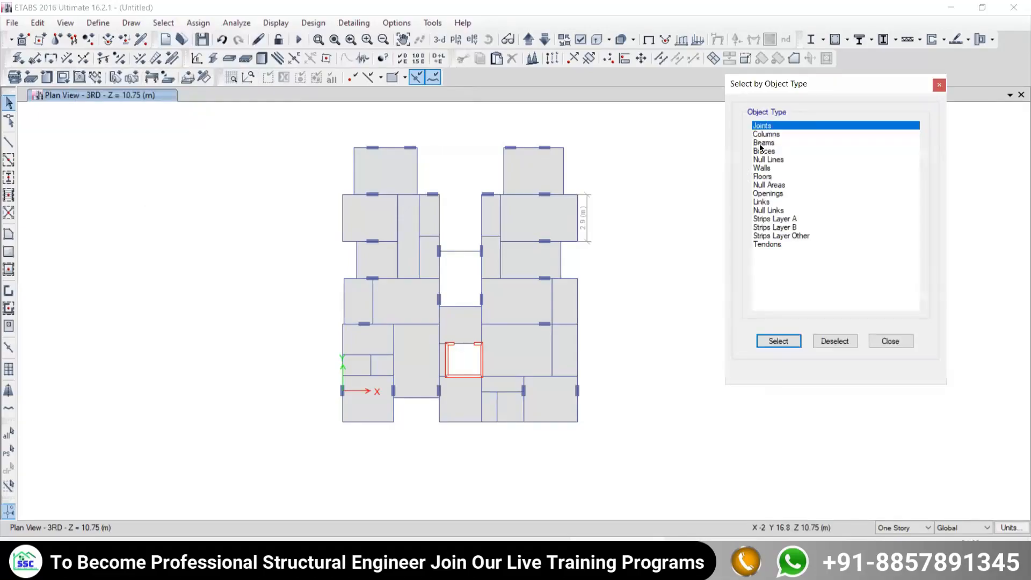
left_click(763, 143)
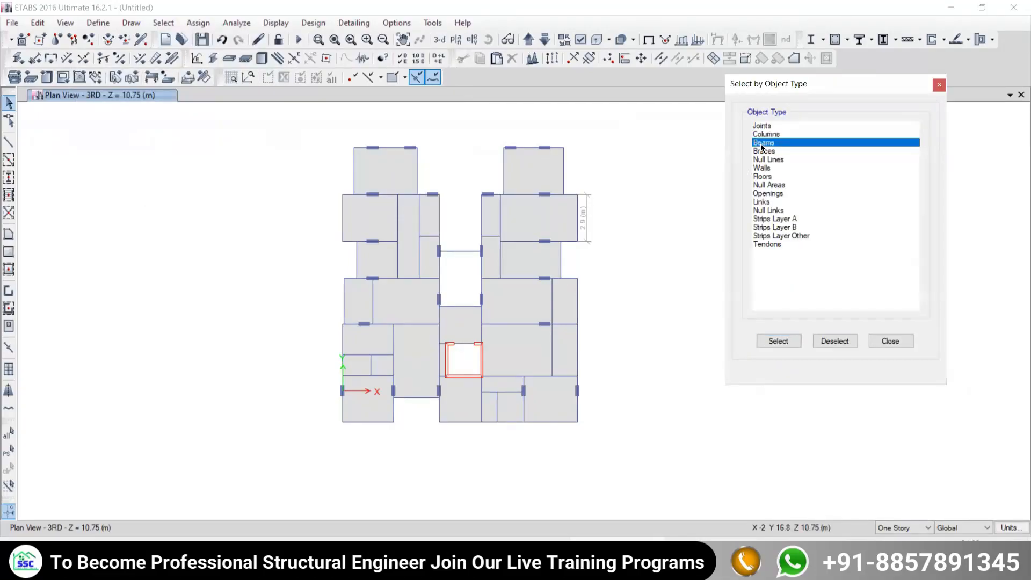
left_click(778, 342)
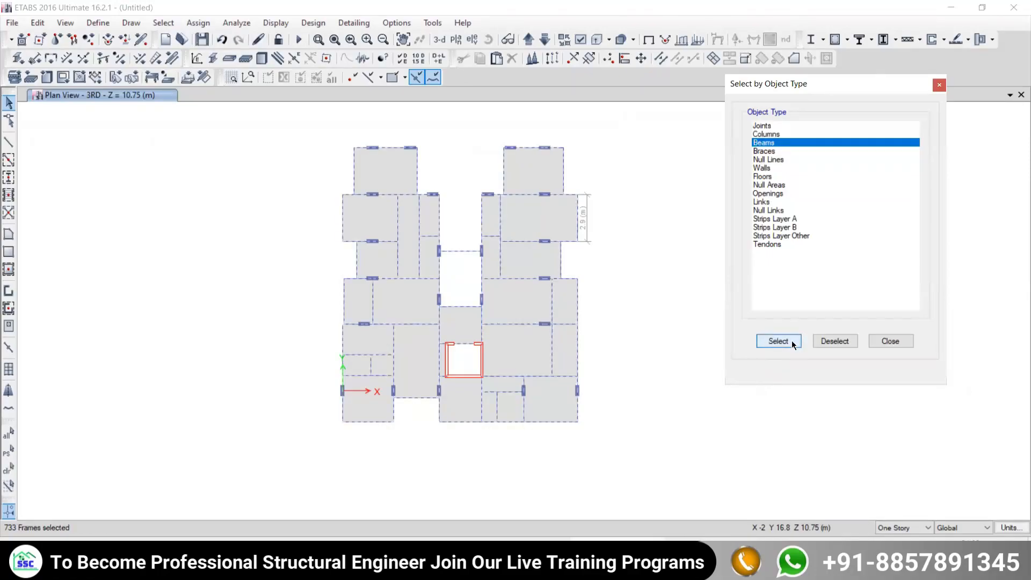
left_click(891, 341)
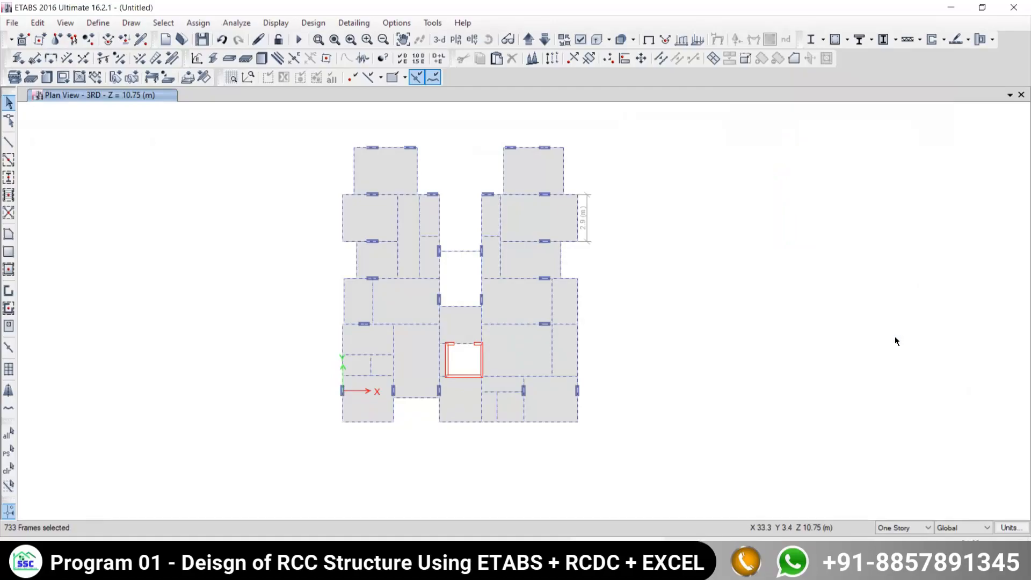
- Check the extent of the beam selection in the 3-D view and return to the 3RD story plan
left_click(442, 46)
middle_click_drag(549, 259, 524, 198)
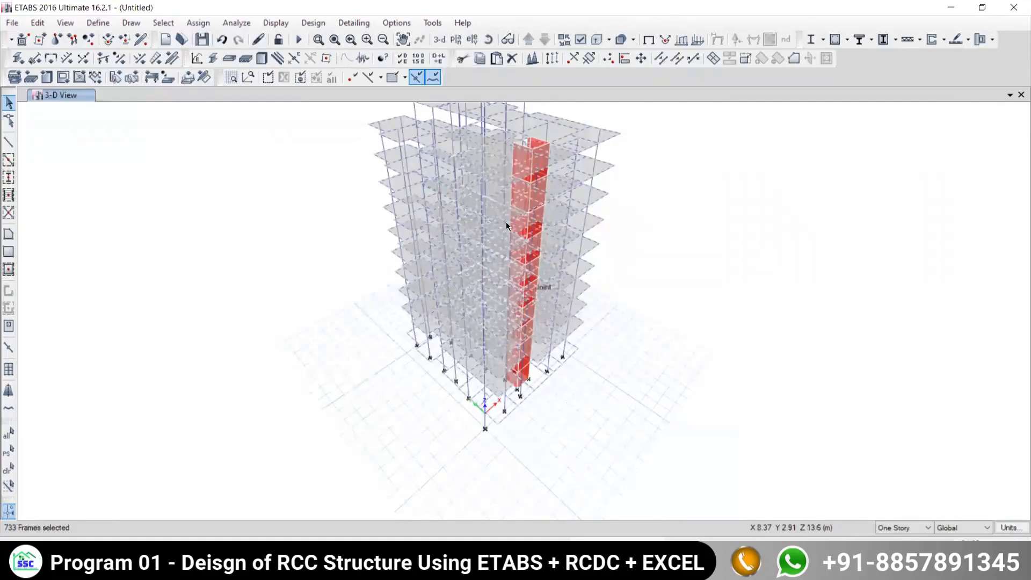
left_click(456, 39)
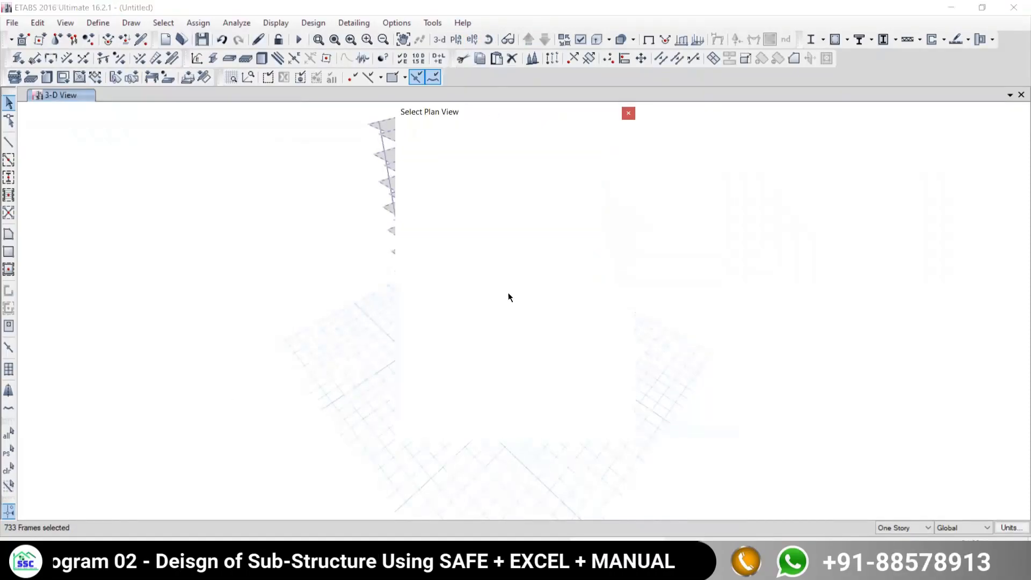
left_click(441, 293)
left_click(566, 431)
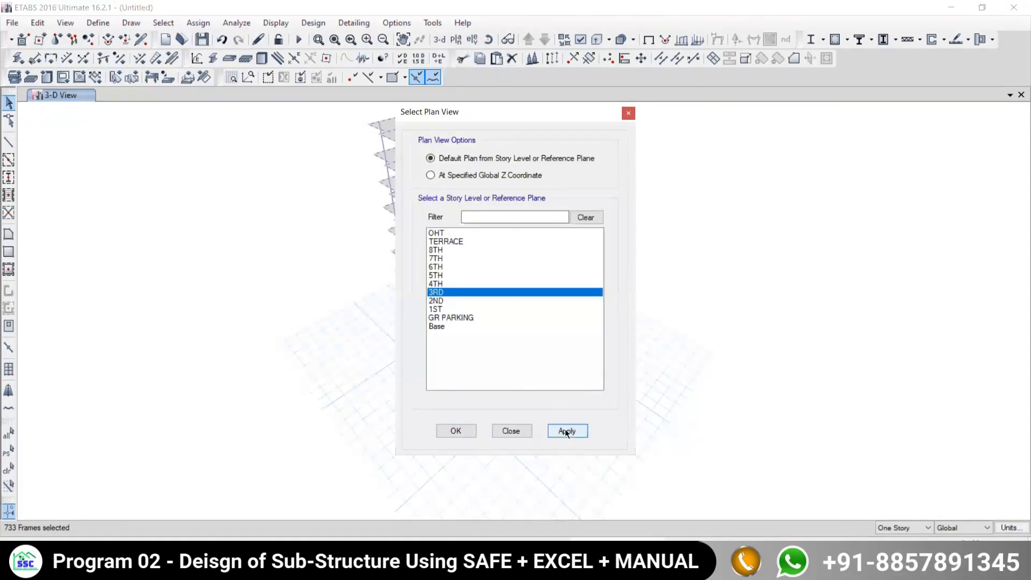
left_click(511, 432)
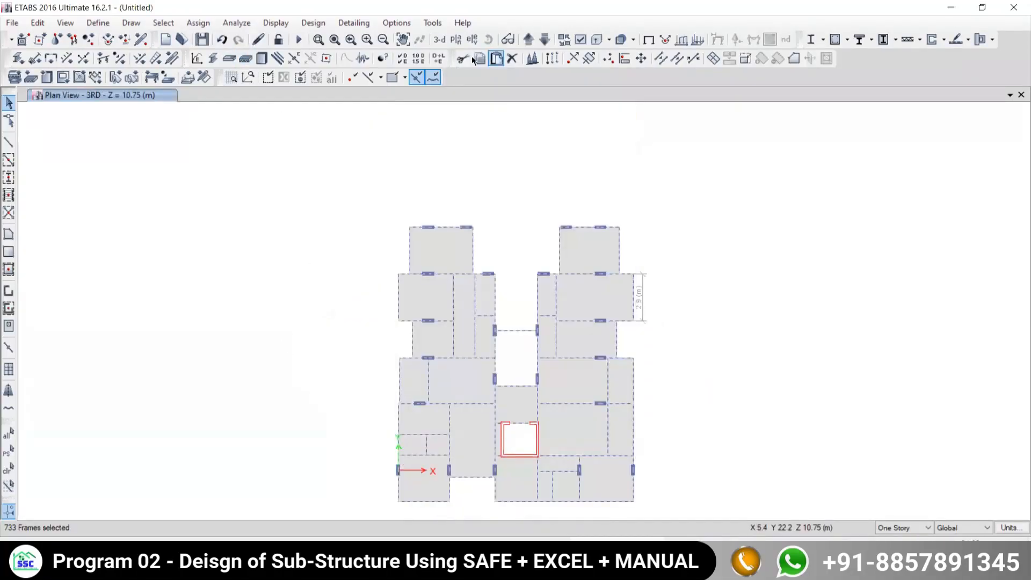
- Deselect all beams by object type while the 3RD story plan is displayed
middle_click_drag(324, 336, 338, 262)
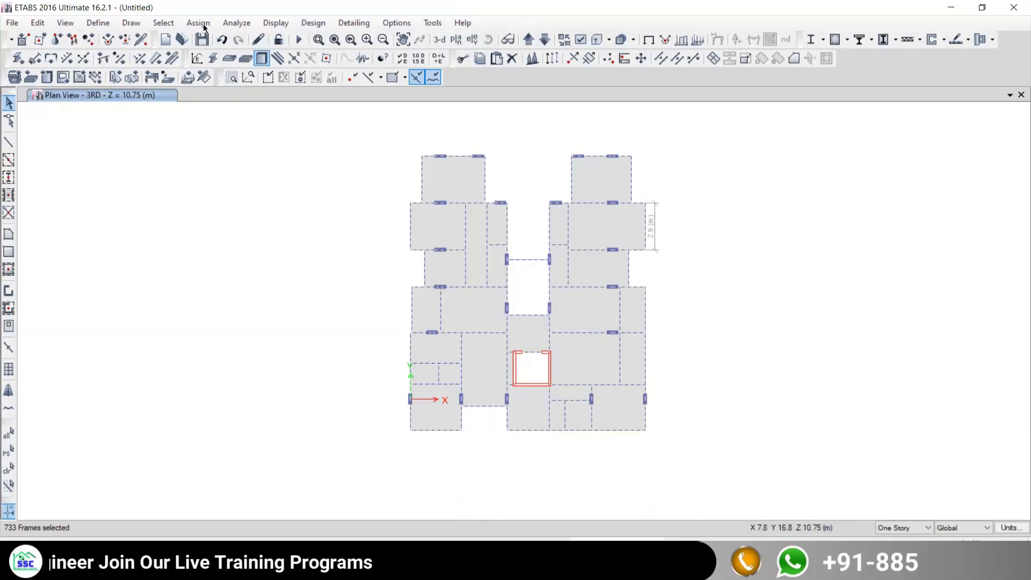
left_click(163, 22)
mouse_move(171, 56)
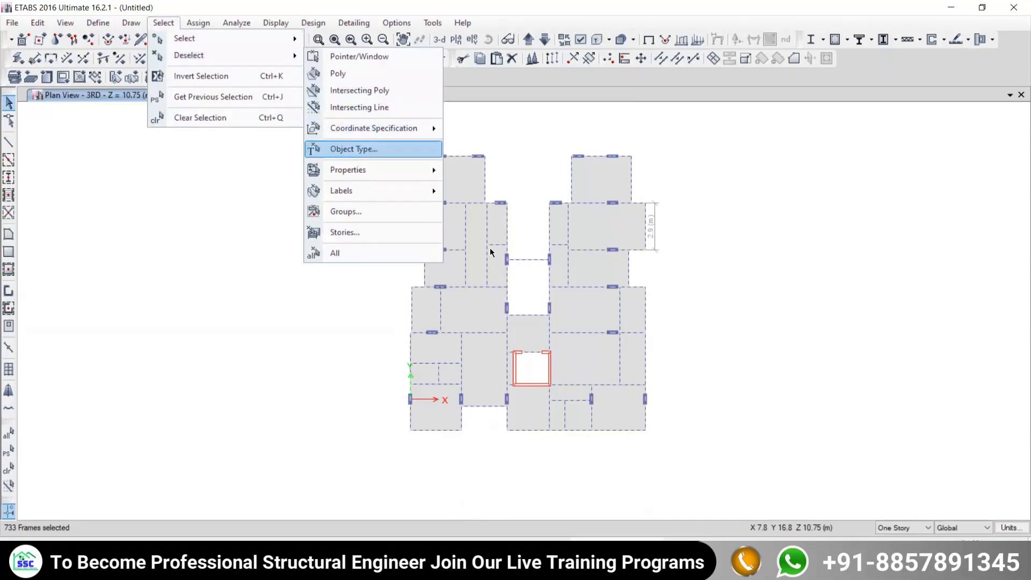
key("Return")
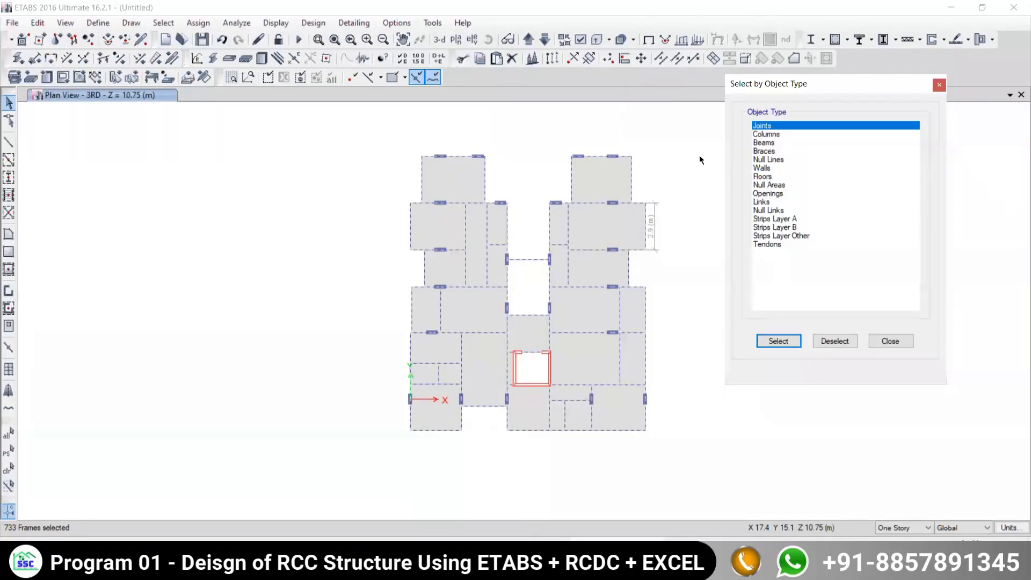
left_click(762, 143)
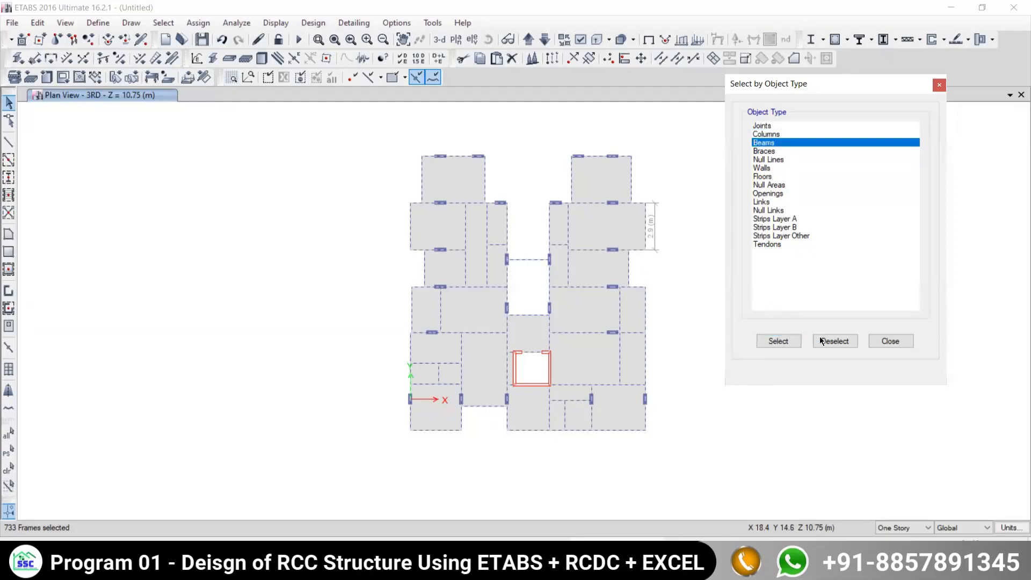
left_click(837, 342)
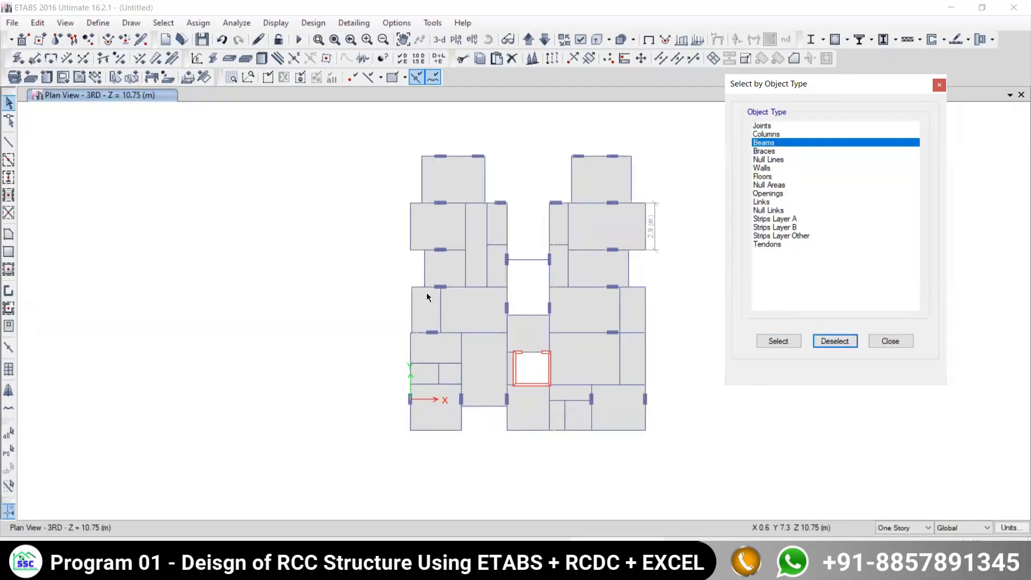
- Check the beam deselection across the building in the 3-D view and close the object type selection
left_click(438, 43)
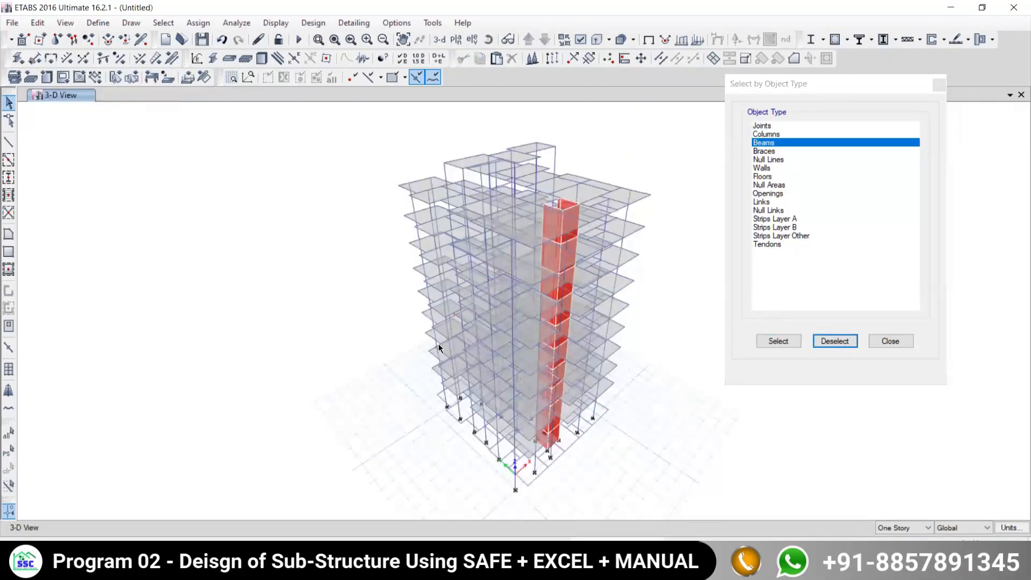
middle_click_drag(438, 344, 486, 235, "shift")
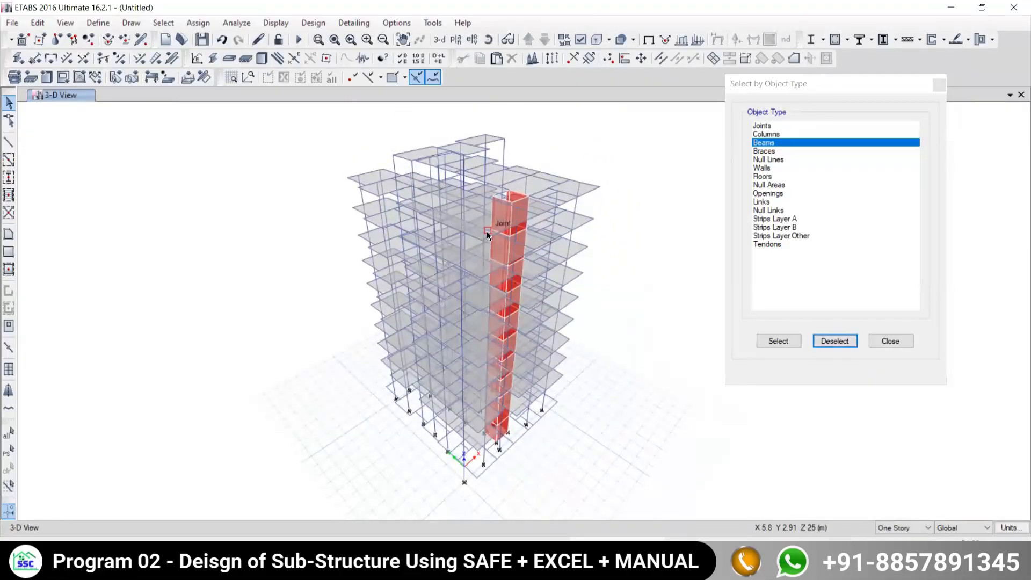
left_click_drag(851, 86, 769, 111)
left_click(856, 112)
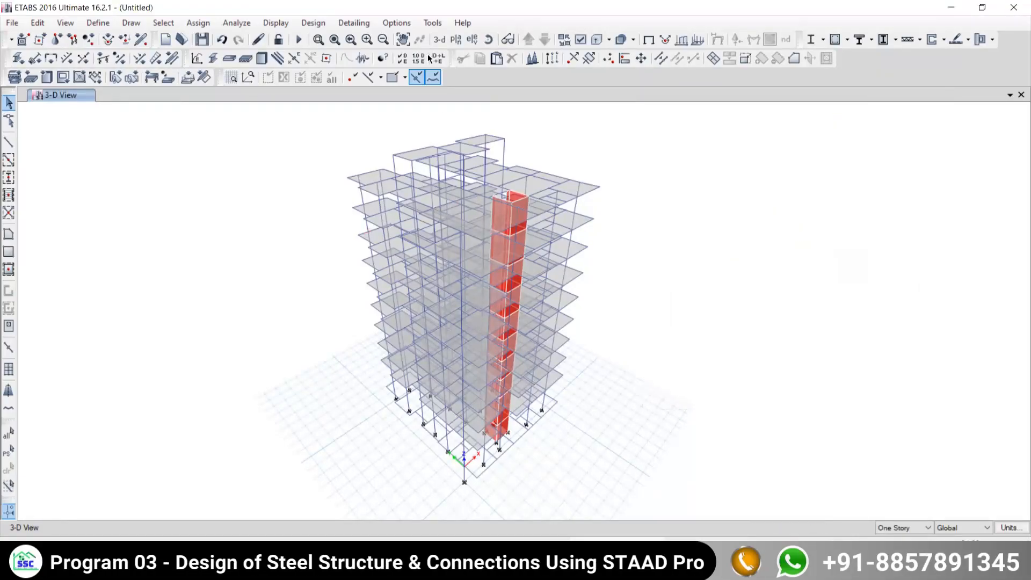
- Display the default plan view of the 3RD story level
left_click(455, 40)
left_click(438, 293)
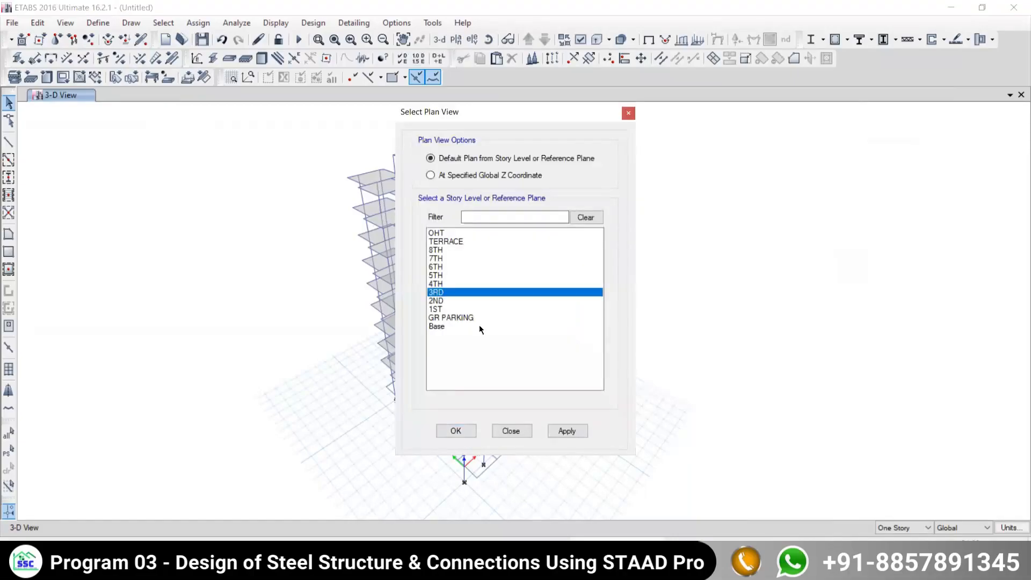
left_click(565, 431)
left_click(512, 431)
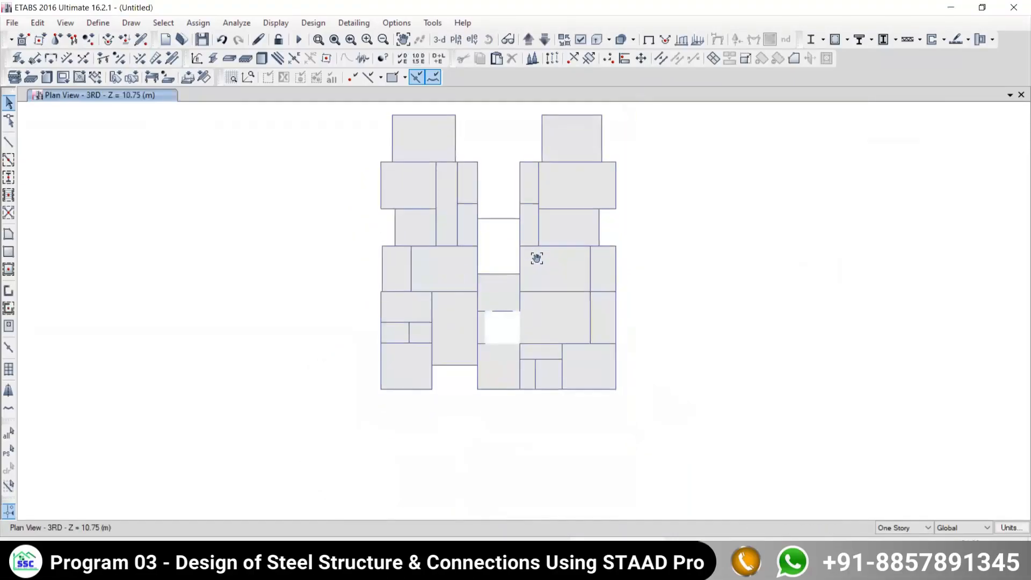
- Select individual beams around the upper-left bays of the 3RD story plan and deselect them one by one
left_click(430, 124)
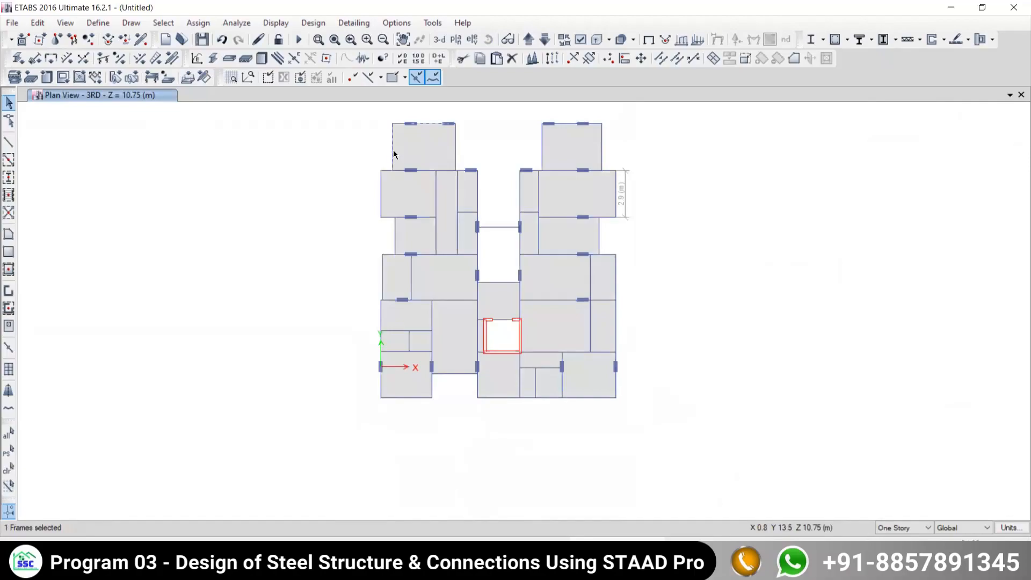
left_click(393, 150)
left_click(381, 202)
left_click(380, 201)
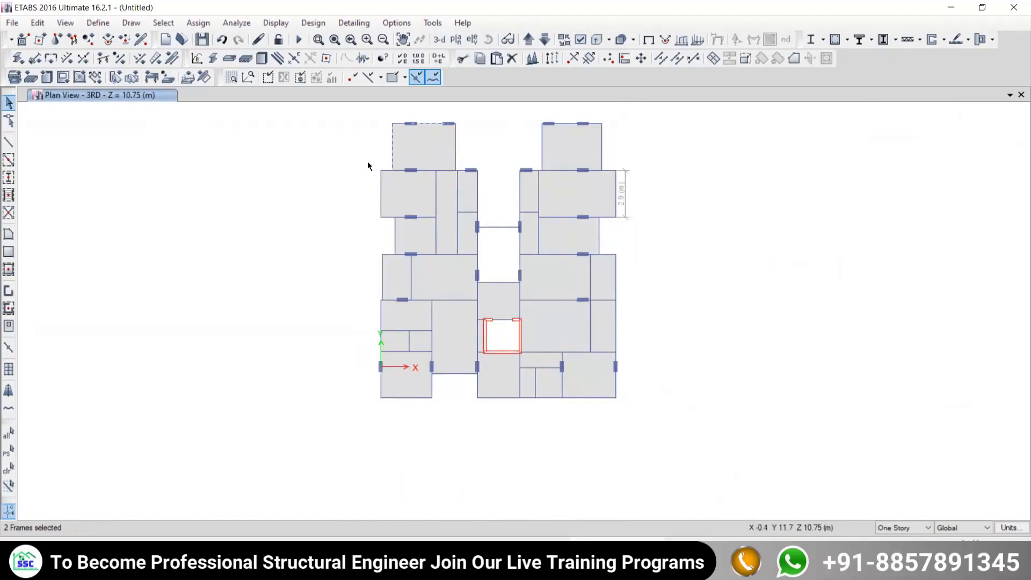
left_click(392, 141)
left_click(423, 124)
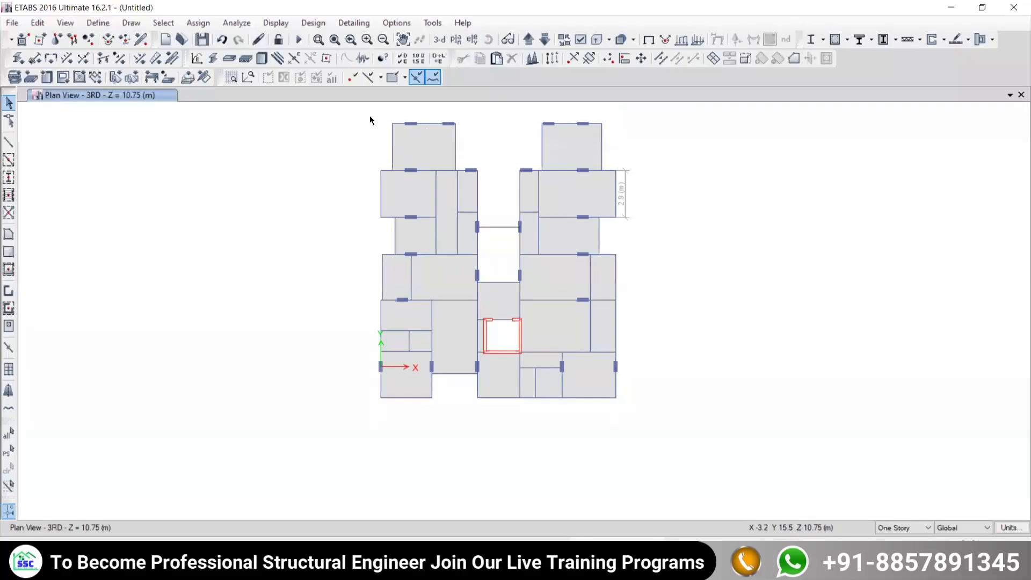
- Select the whole 3RD story plan with a window and clear the selection
left_click_drag(320, 110, 685, 429)
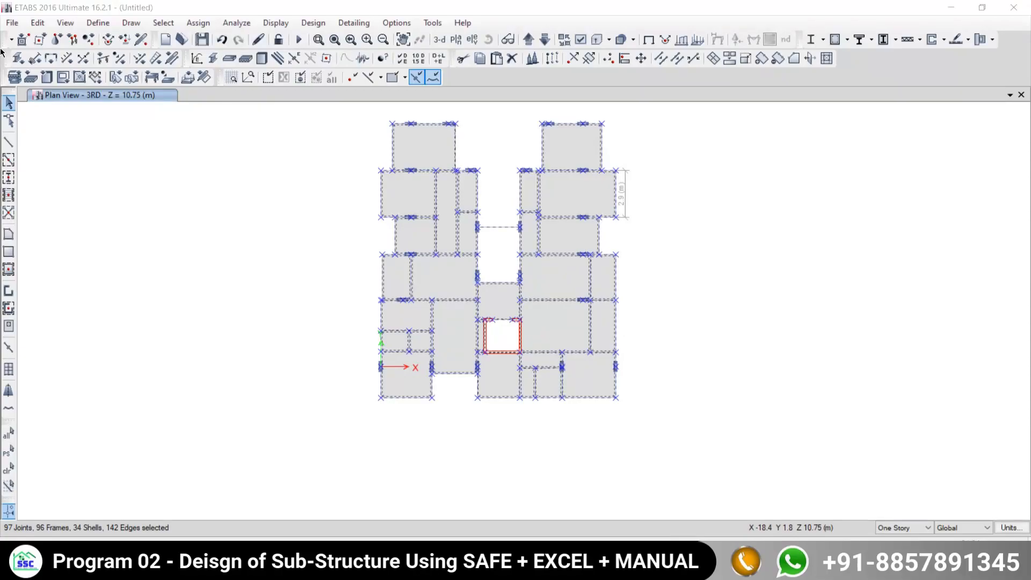
left_click(8, 469)
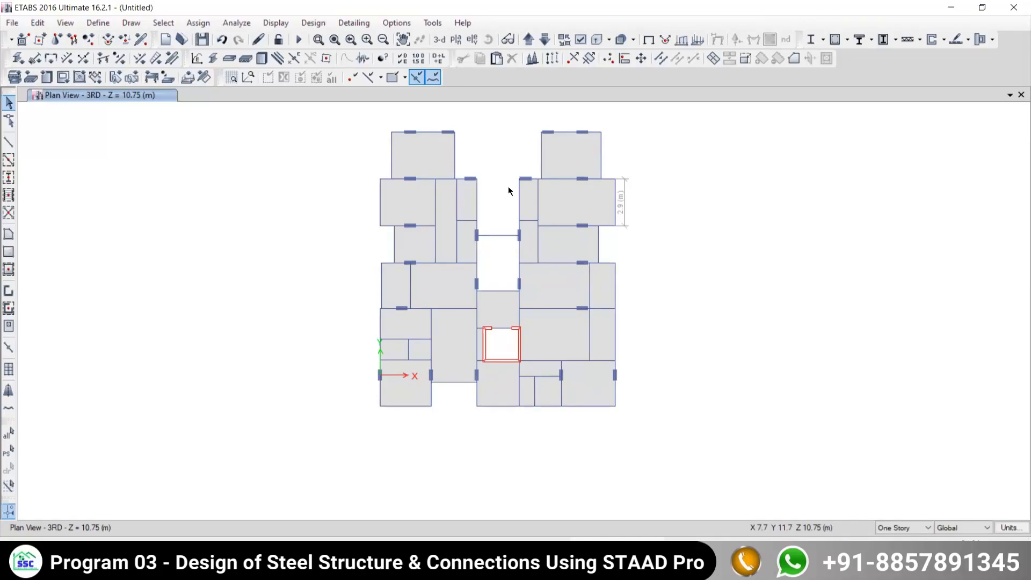
- Select all beams by object type from the 3RD story plan
left_click(162, 23)
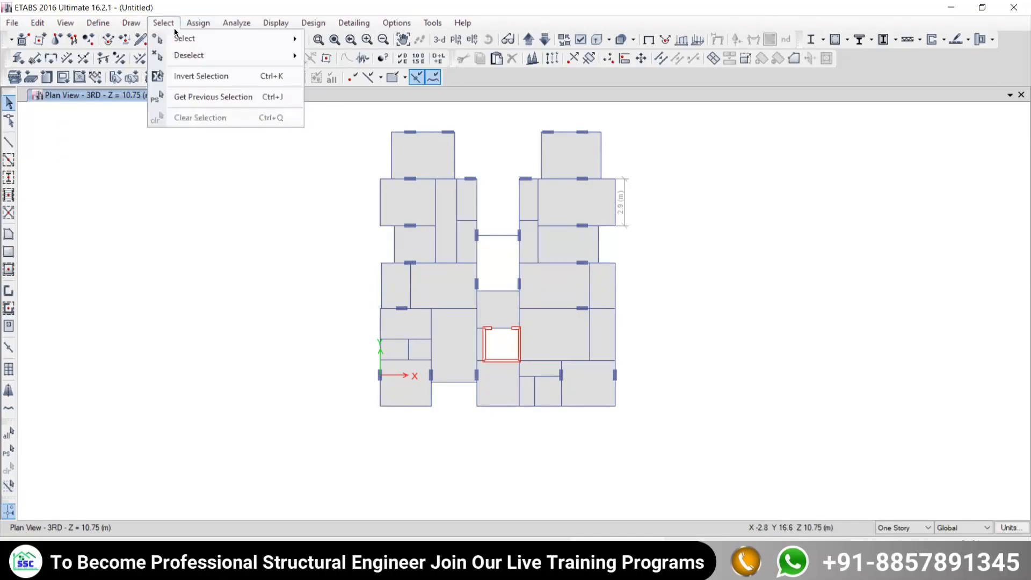
mouse_move(177, 39)
left_click(334, 138)
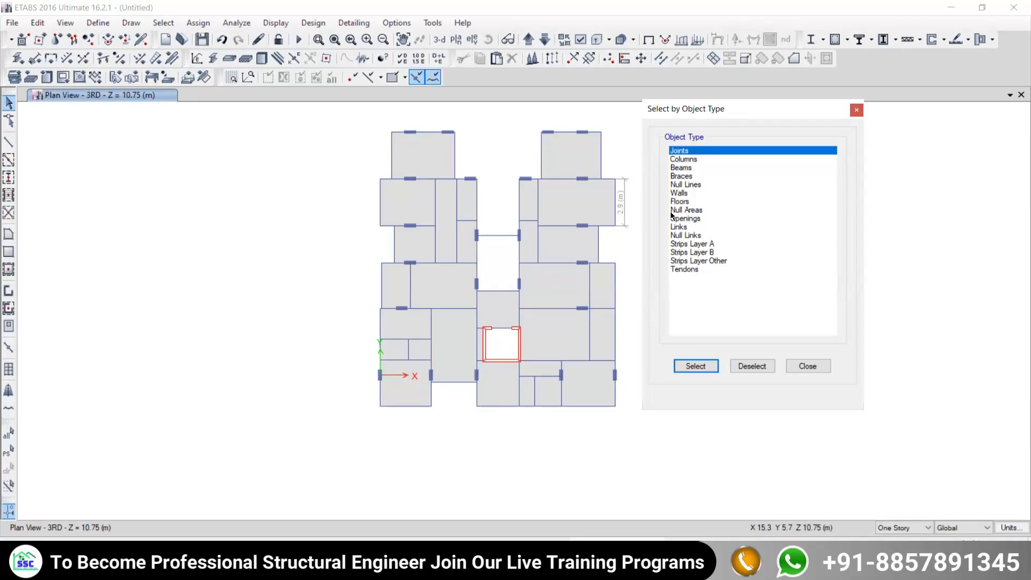
left_click(678, 168)
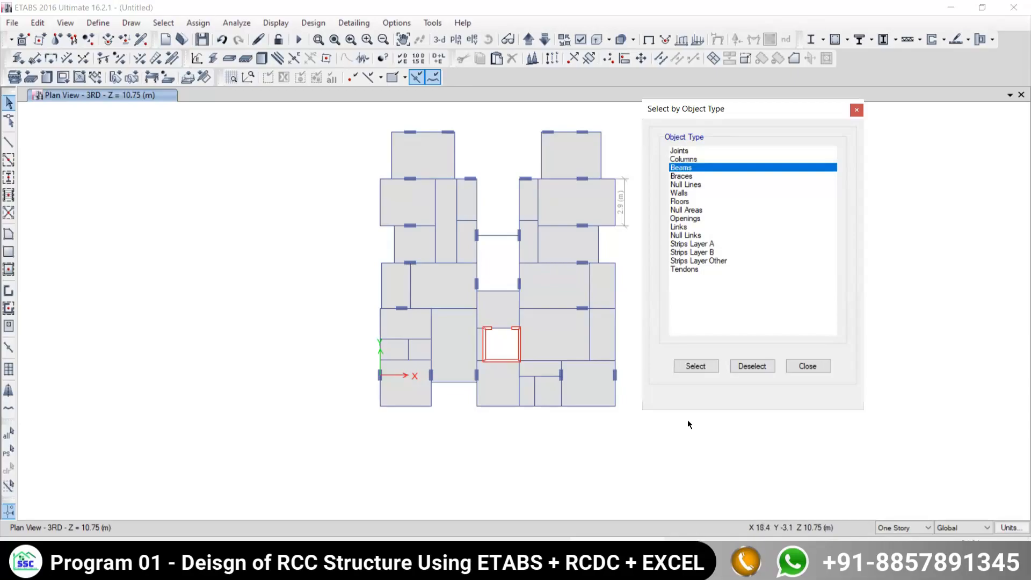
left_click(686, 369)
left_click(801, 367)
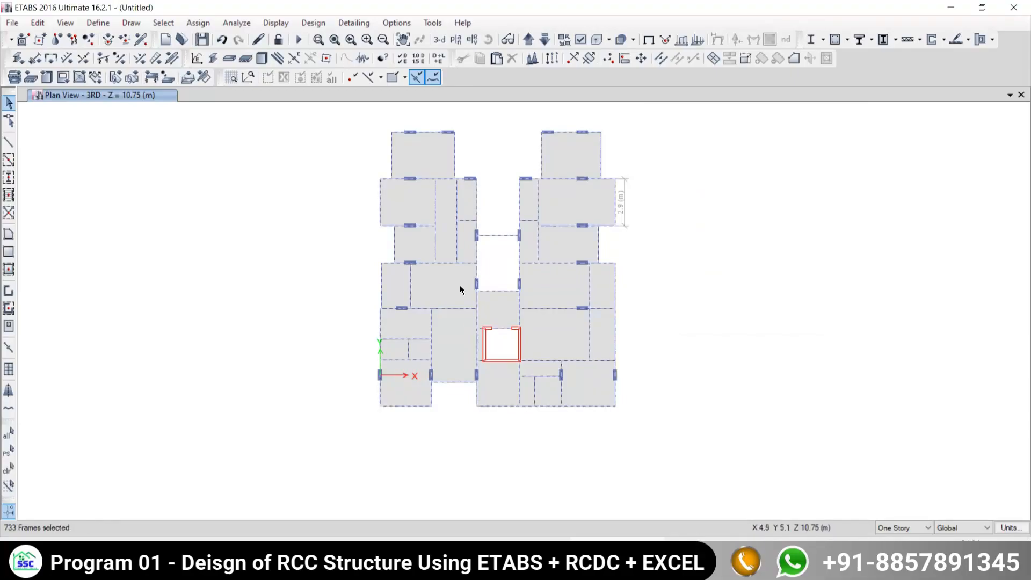
- In the 3-D view, deselect by stories every level except 3RD, from OHT to 4TH and from 2ND to Base
left_click(439, 39)
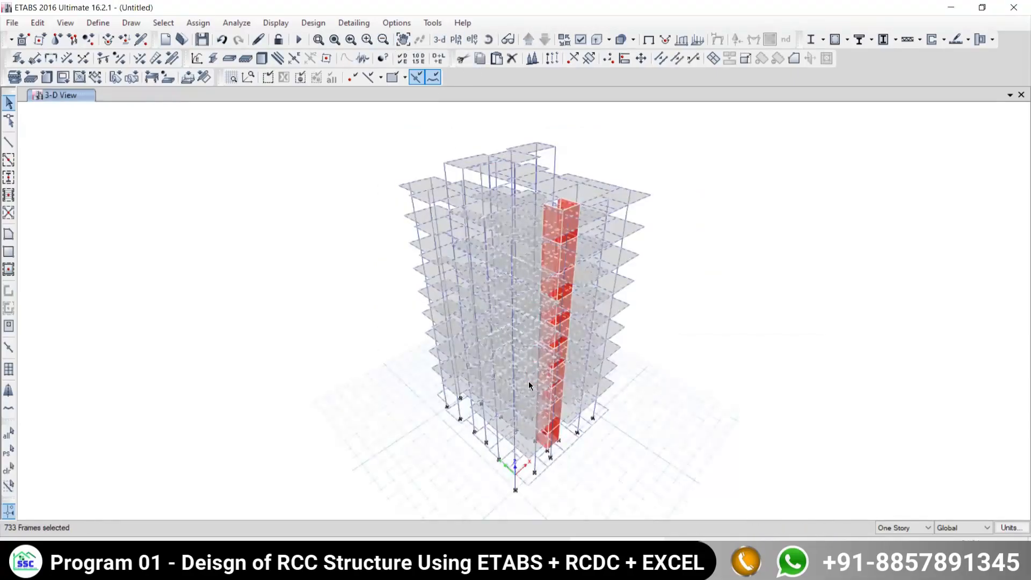
left_click(158, 24)
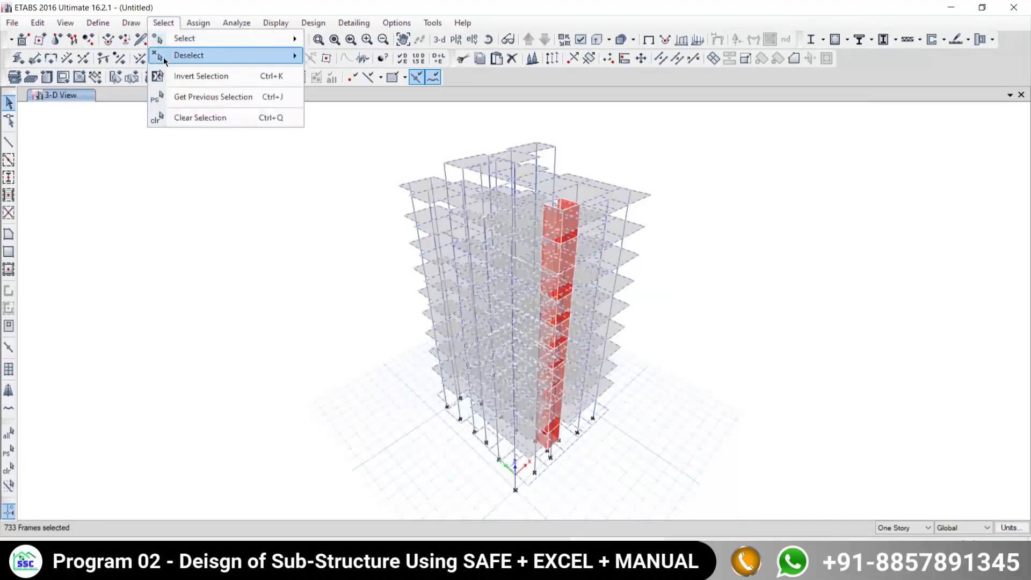
mouse_move(200, 58)
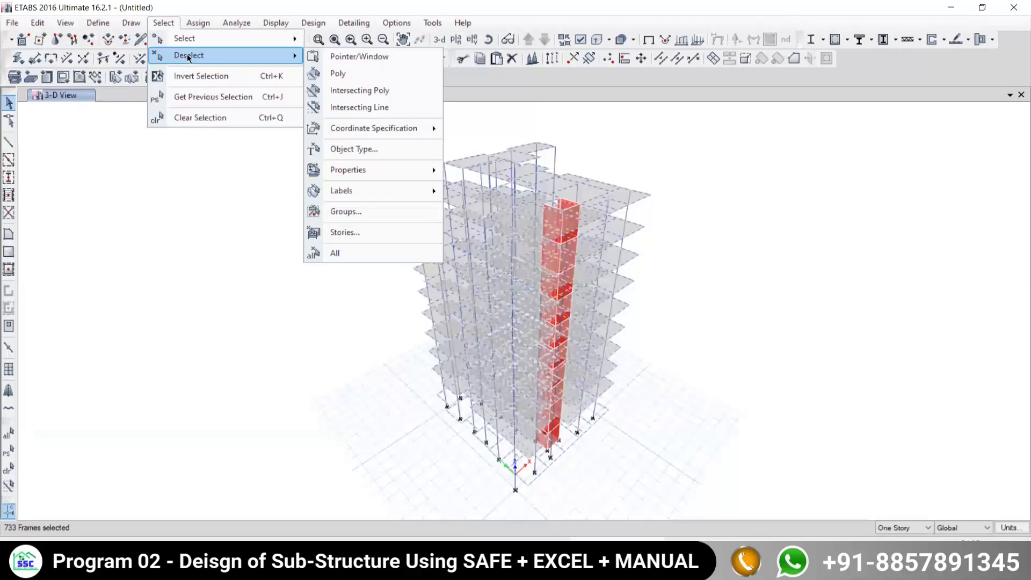
left_click(344, 234)
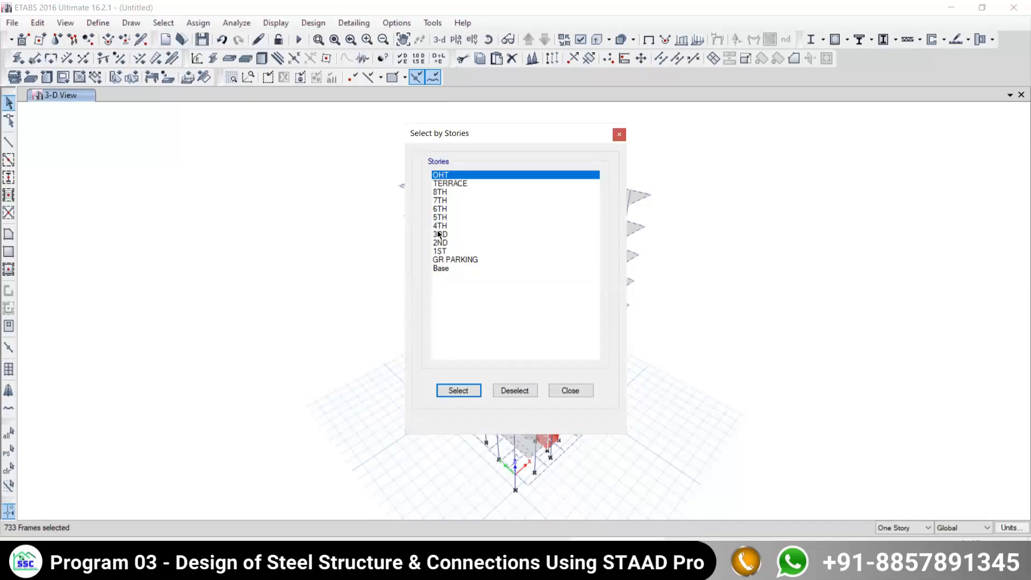
left_click_drag(438, 226, 442, 178)
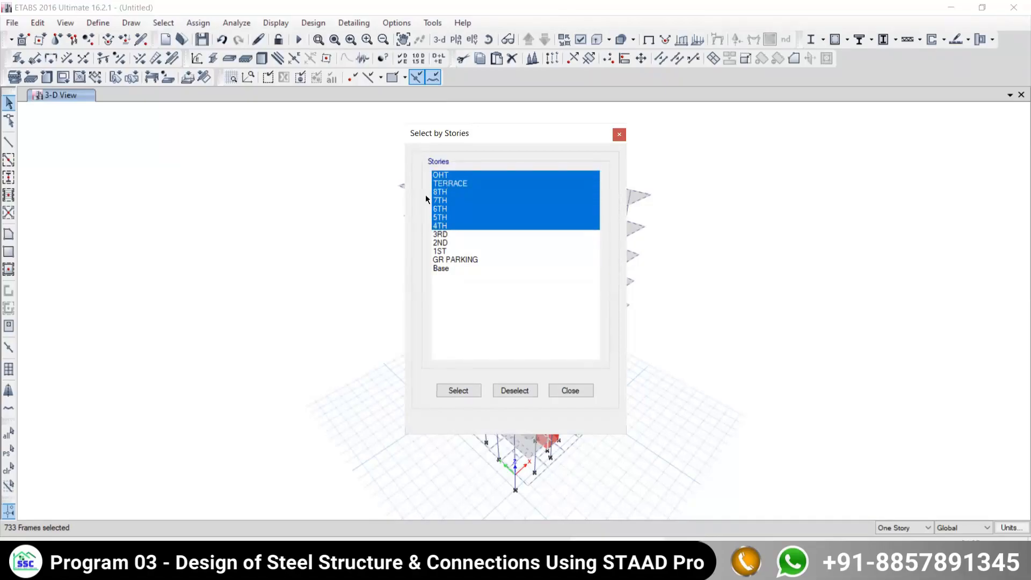
left_click_drag(474, 133, 144, 91)
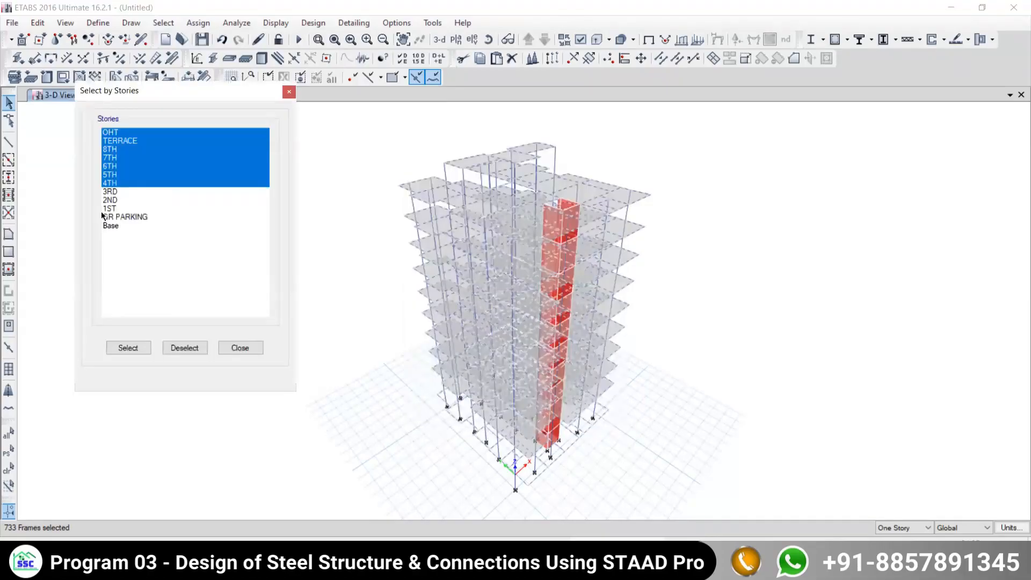
left_click_drag(109, 200, 109, 226, "ctrl")
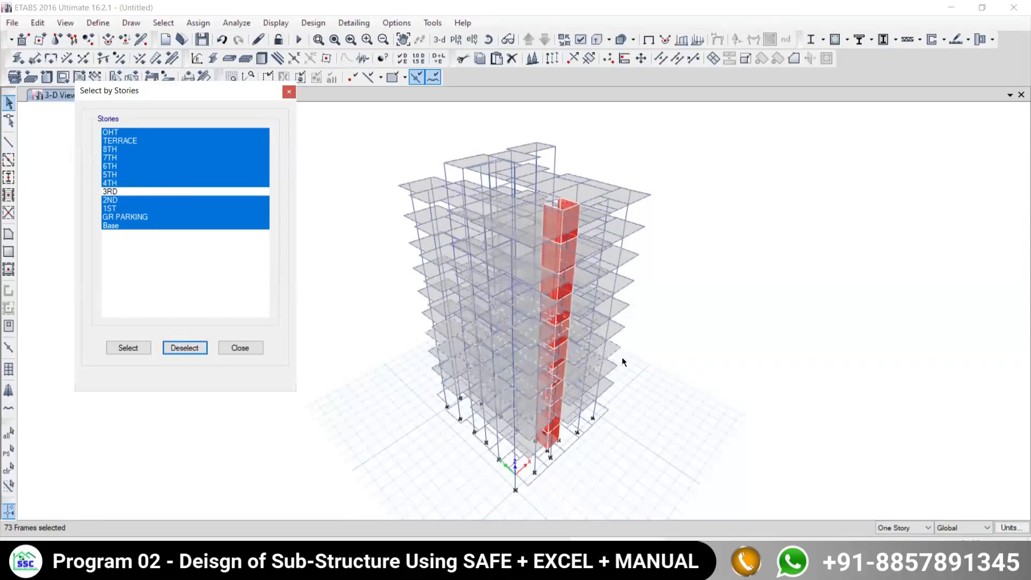
- Inspect the remaining beam selection in 3-D, close the story selection, and display the 3RD story plan
scroll(476, 253, "up", 4)
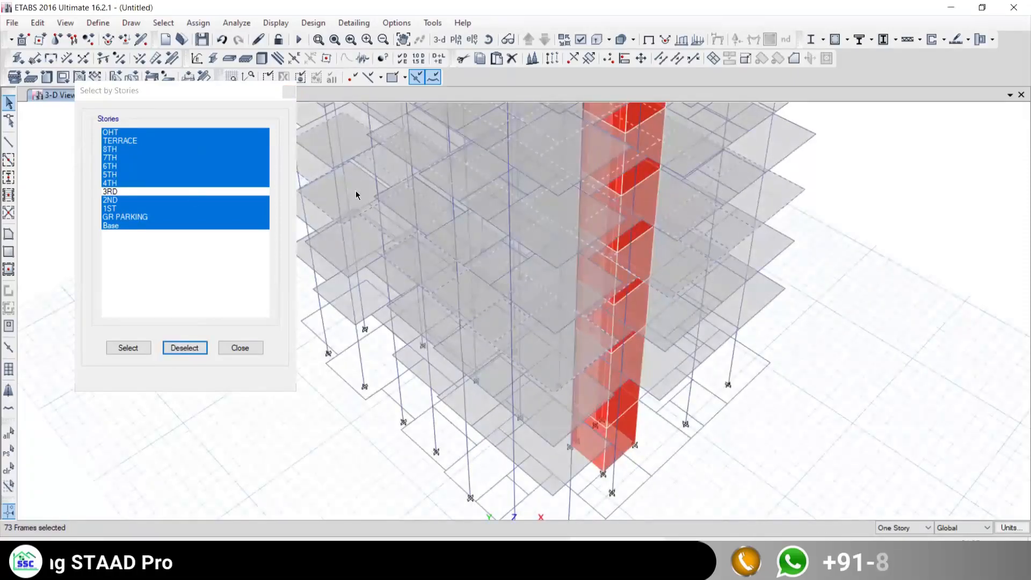
scroll(467, 205, "down", 5)
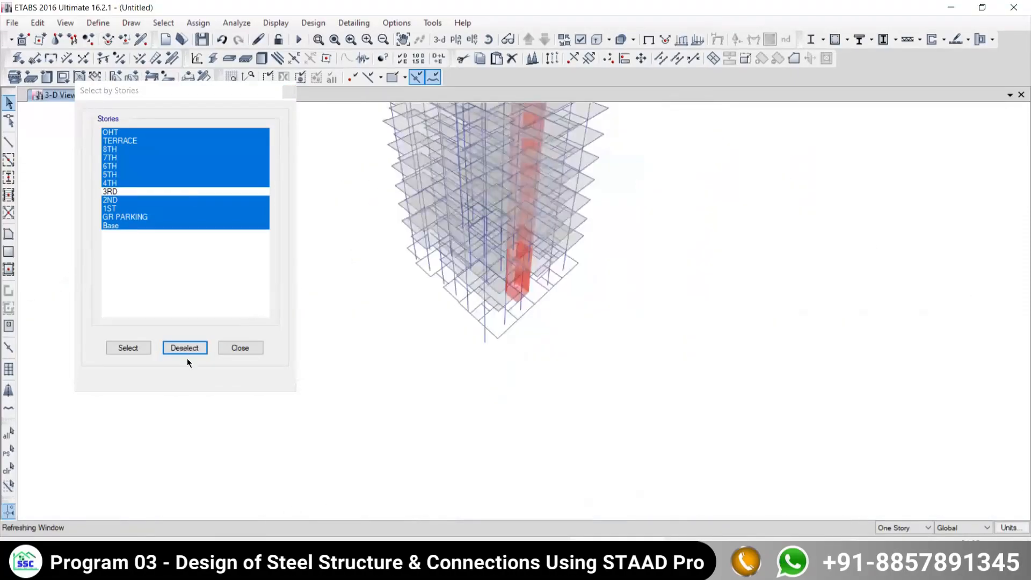
left_click(240, 348)
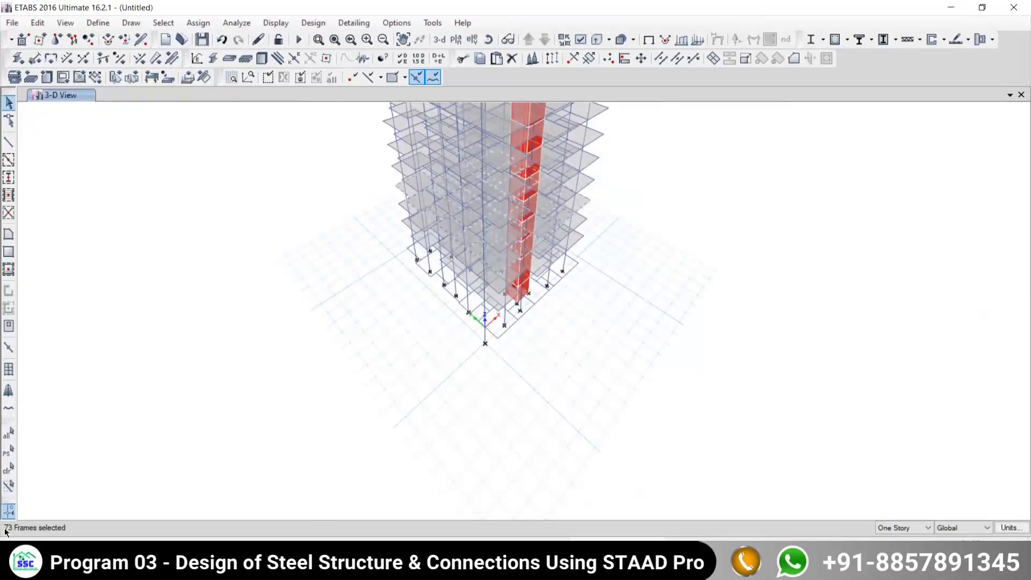
left_click(456, 39)
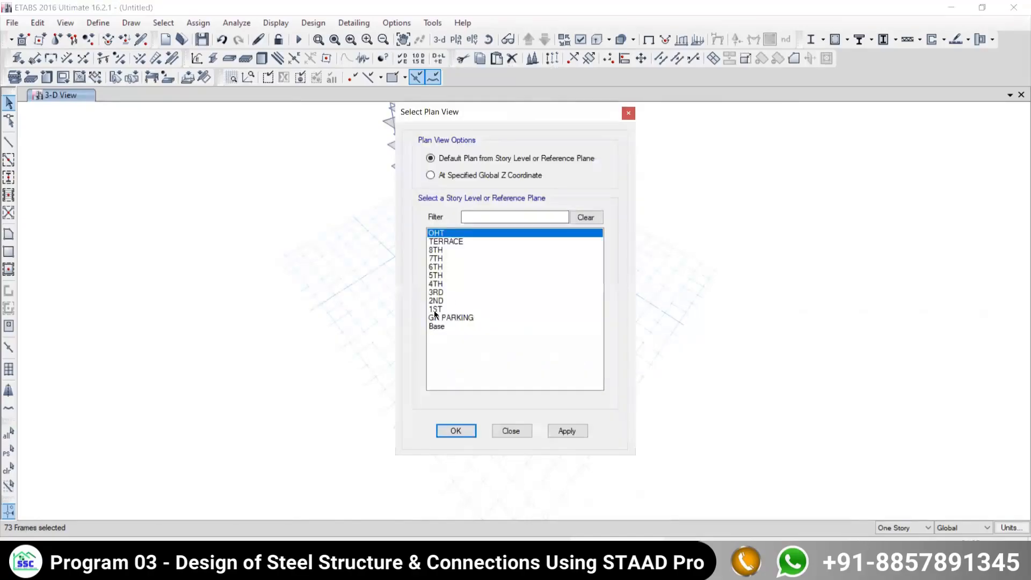
left_click(436, 293)
left_click(562, 430)
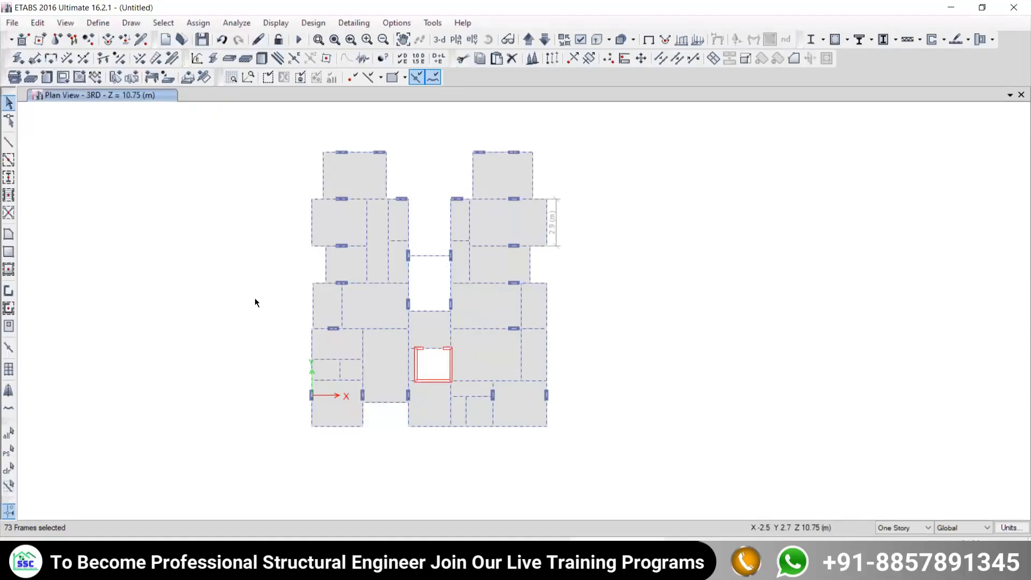
- Return to the 3-D view, inspect the selected 3RD story beams, and clear the selection
left_click(440, 39)
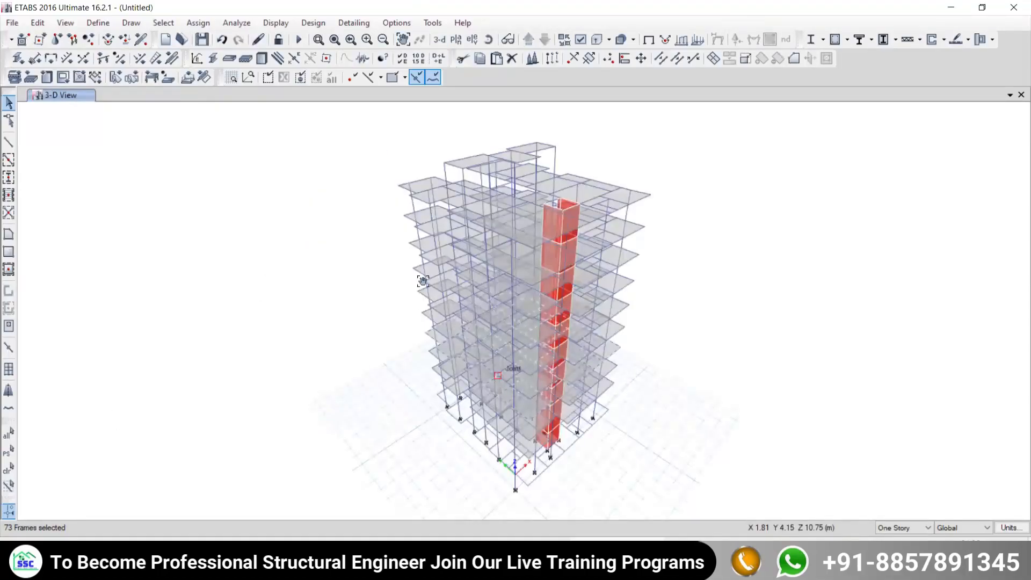
scroll(358, 327, "up", 3)
middle_click_drag(358, 327, 365, 406)
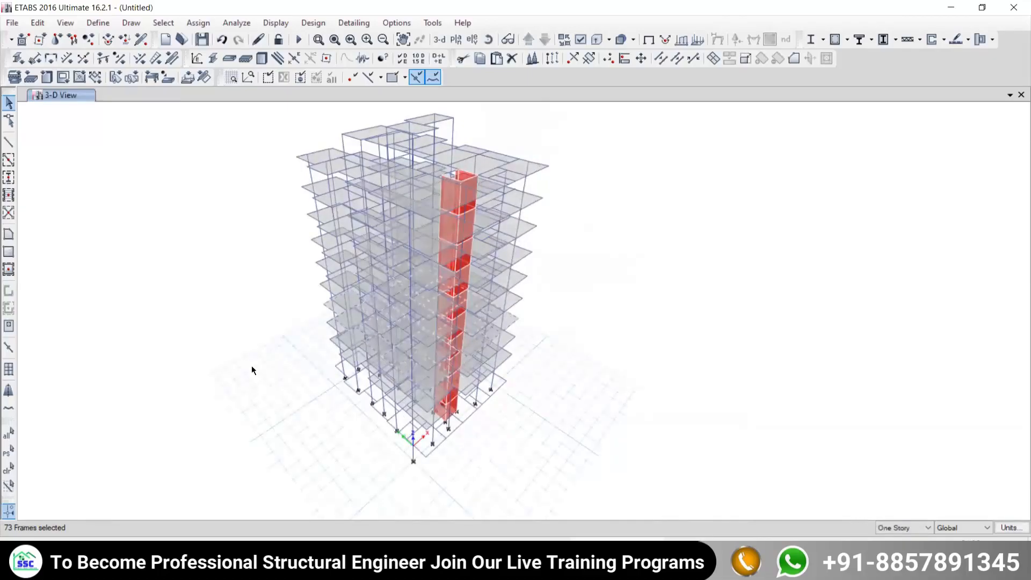
left_click(8, 469)
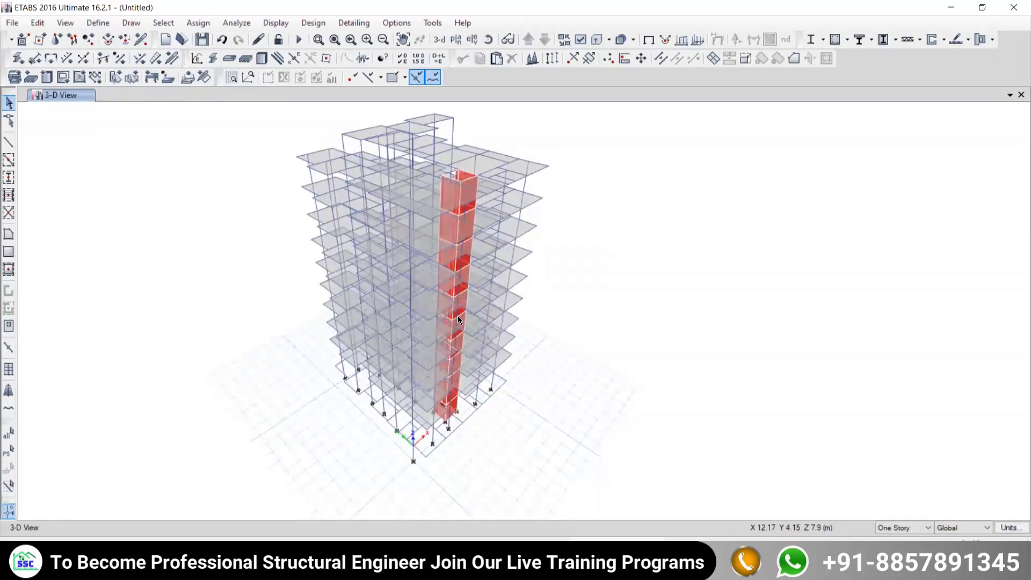
- Display the 6TH story plan view
left_click(456, 39)
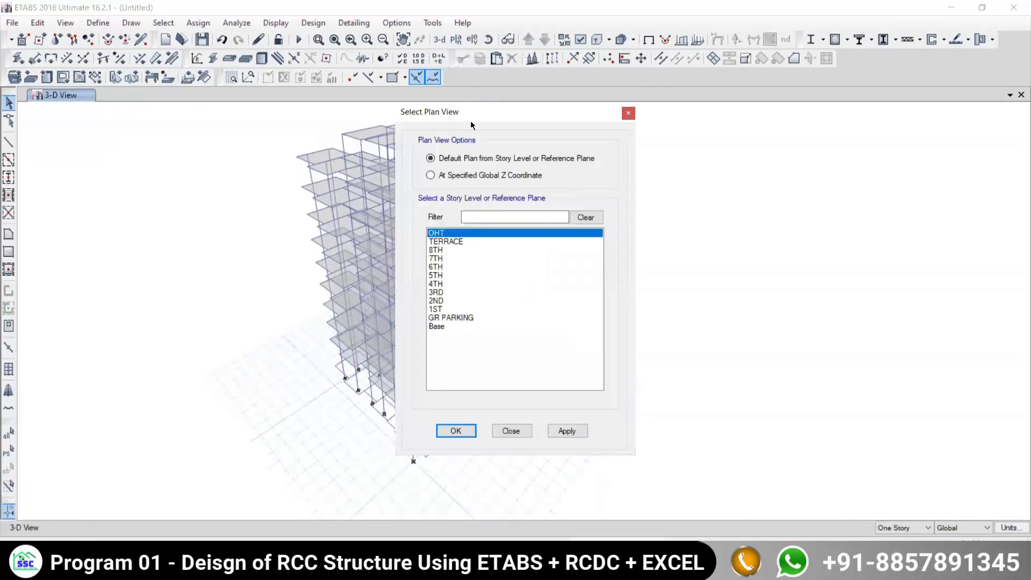
left_click(436, 267)
left_click(564, 431)
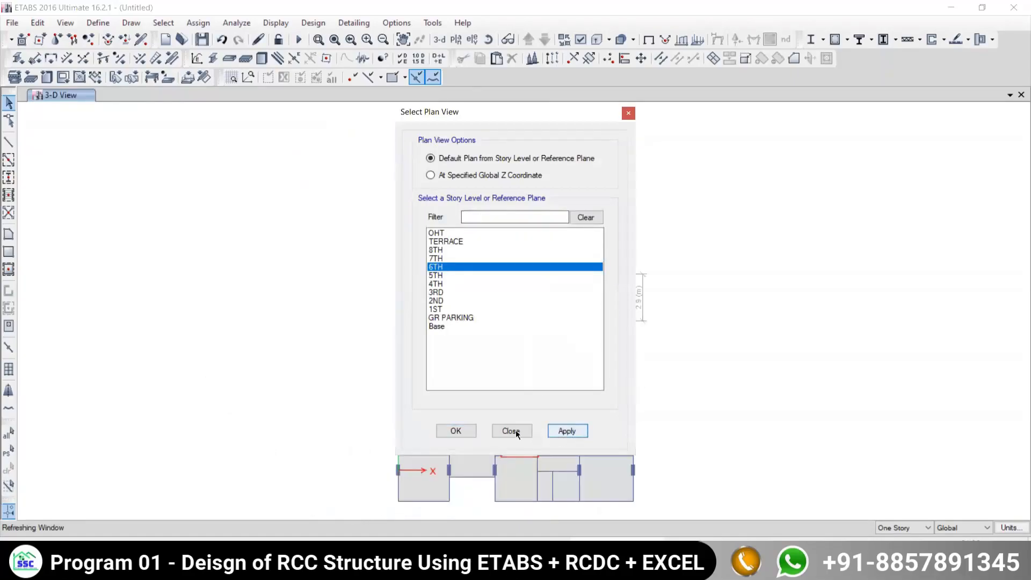
left_click(457, 432)
scroll(521, 263, "up", 5)
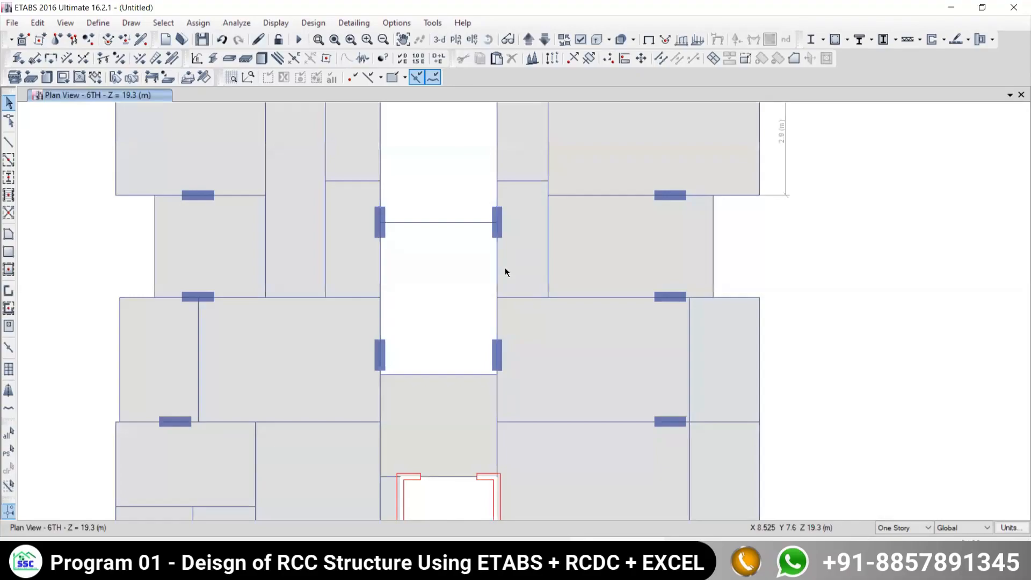
scroll(500, 266, "down", 4)
middle_click_drag(506, 293, 466, 284)
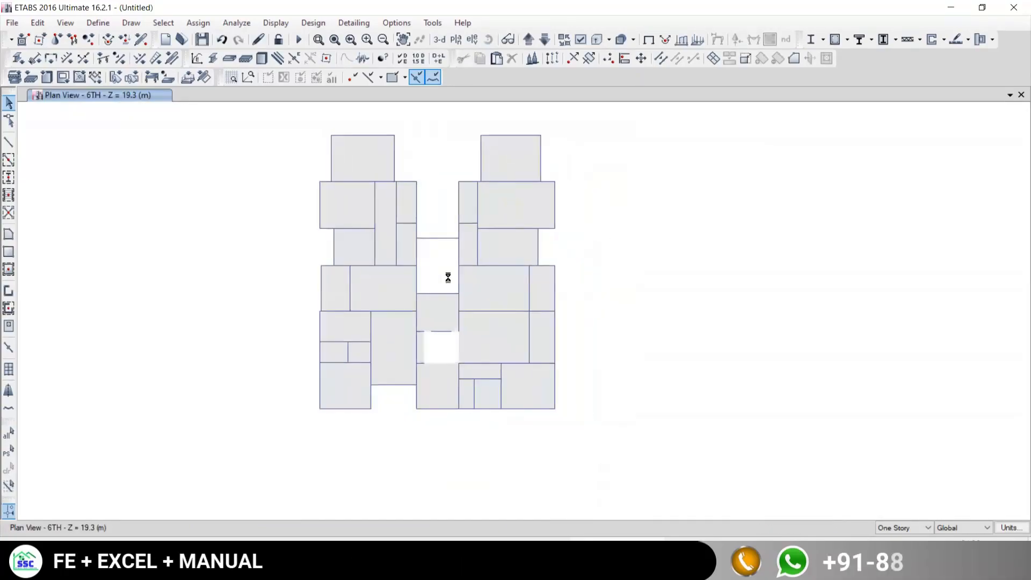
- Select all Floors by object type from the 6TH story plan and close the object type selection
left_click(163, 22)
mouse_move(170, 40)
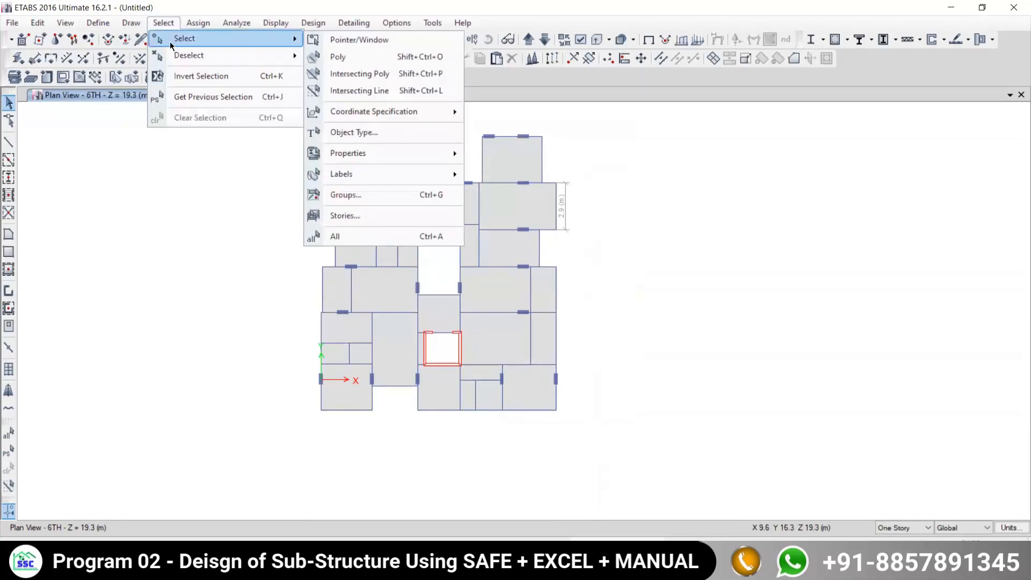
left_click(344, 133)
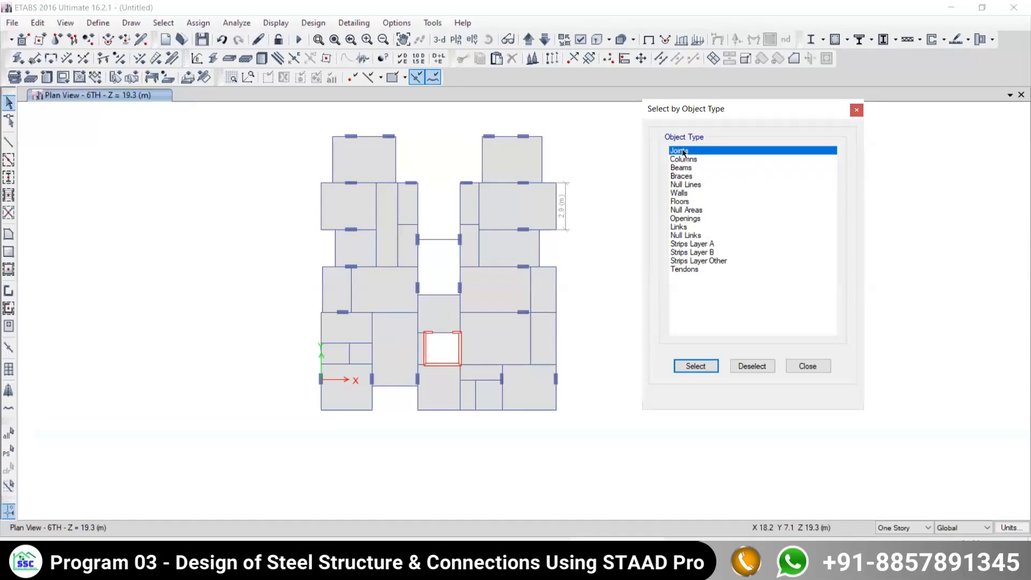
left_click(678, 202)
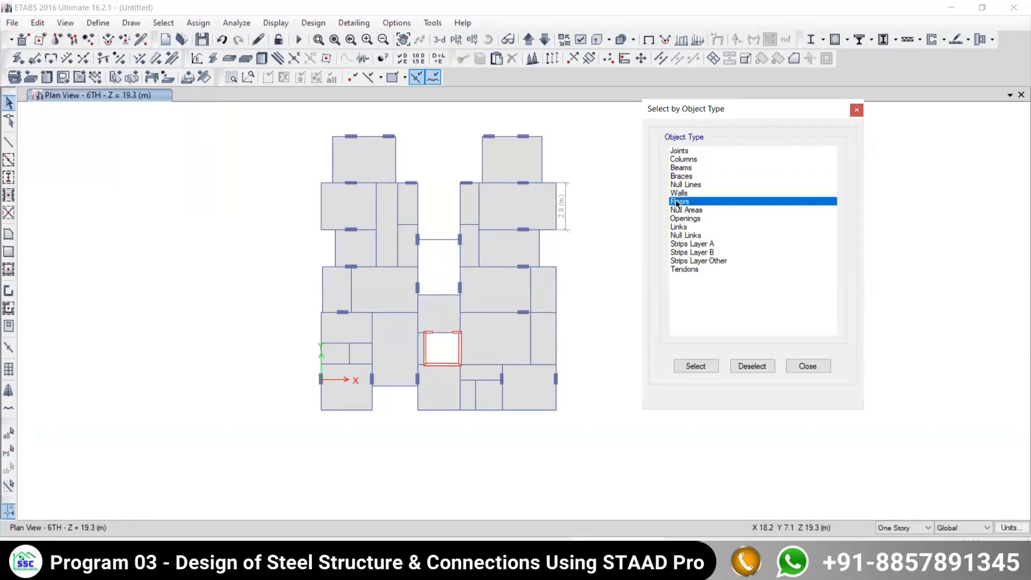
left_click(695, 365)
left_click(817, 368)
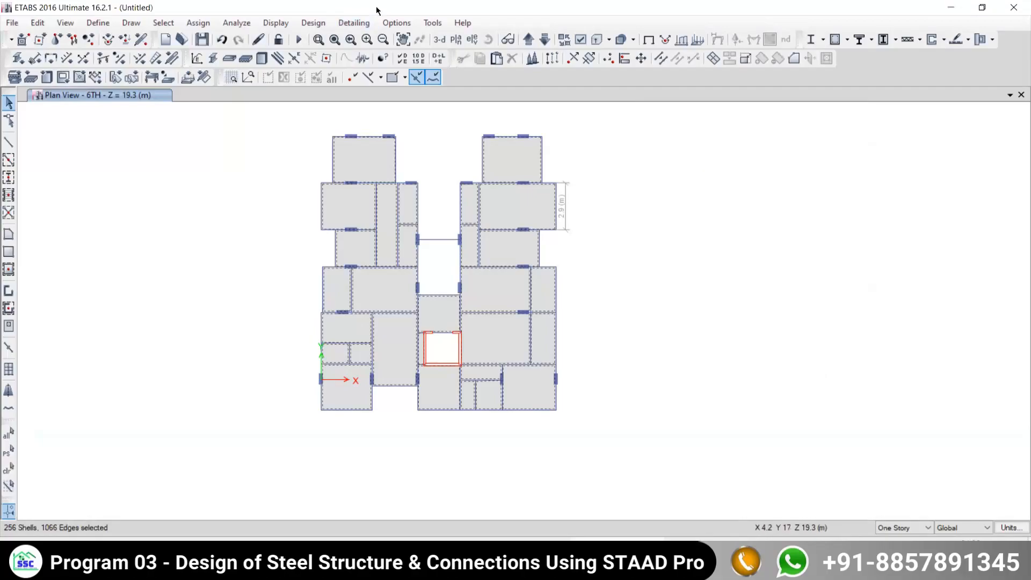
- In the 3-D view, deselect by stories every level except 6TH, from OHT to 7TH and from 5TH to Base
left_click(440, 40)
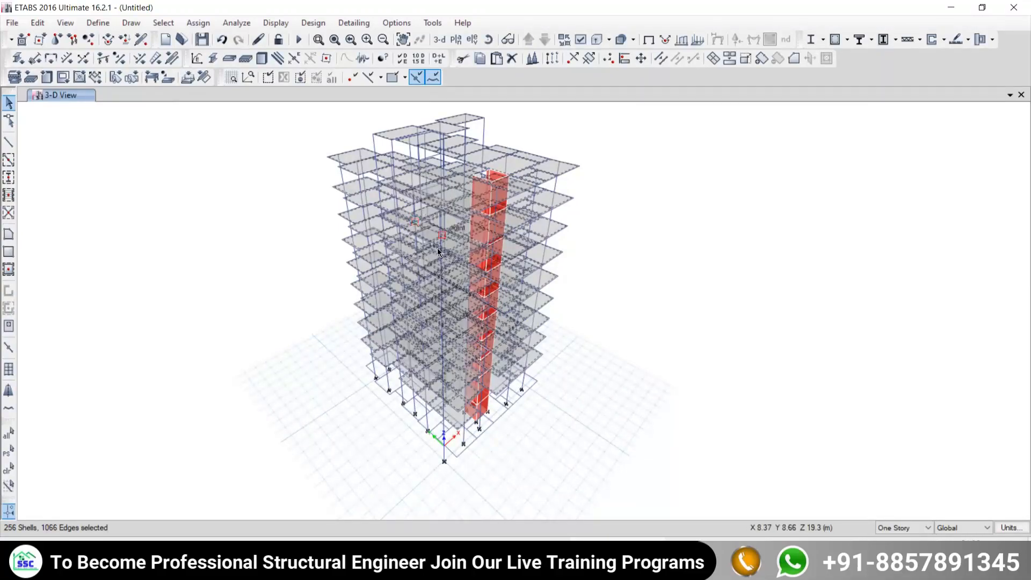
left_click(162, 24)
mouse_move(168, 58)
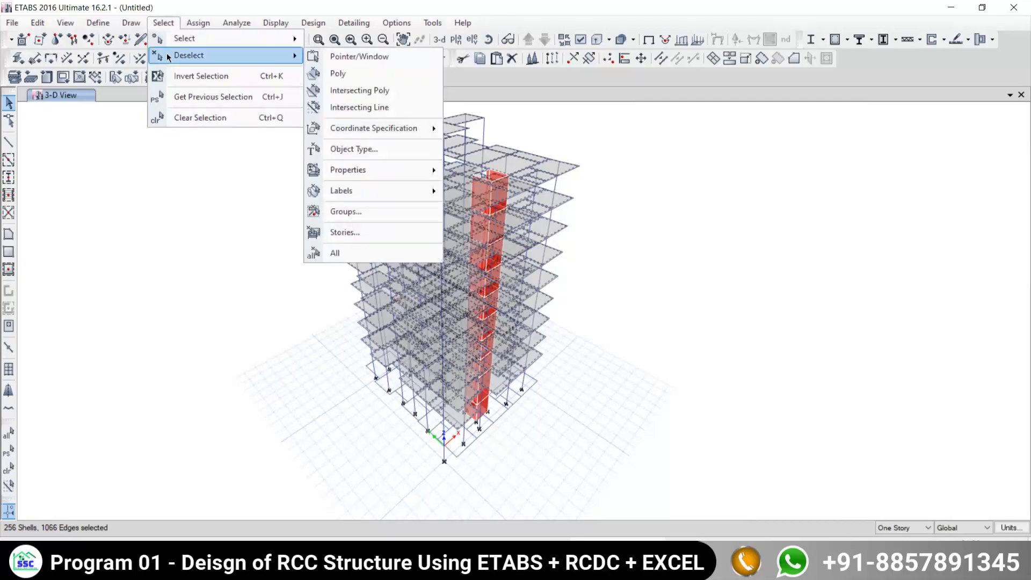
left_click(334, 235)
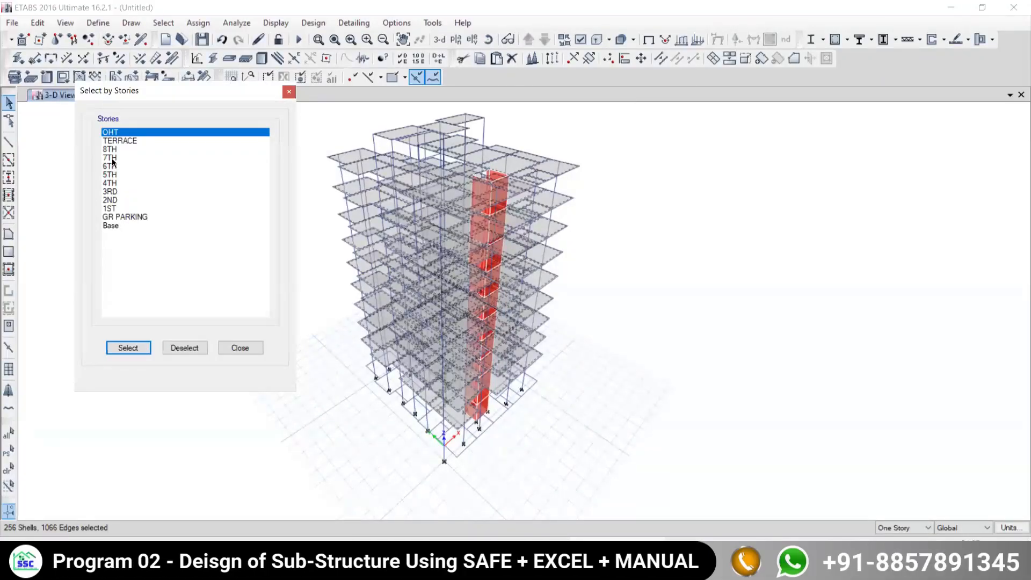
left_click_drag(109, 175, 114, 130)
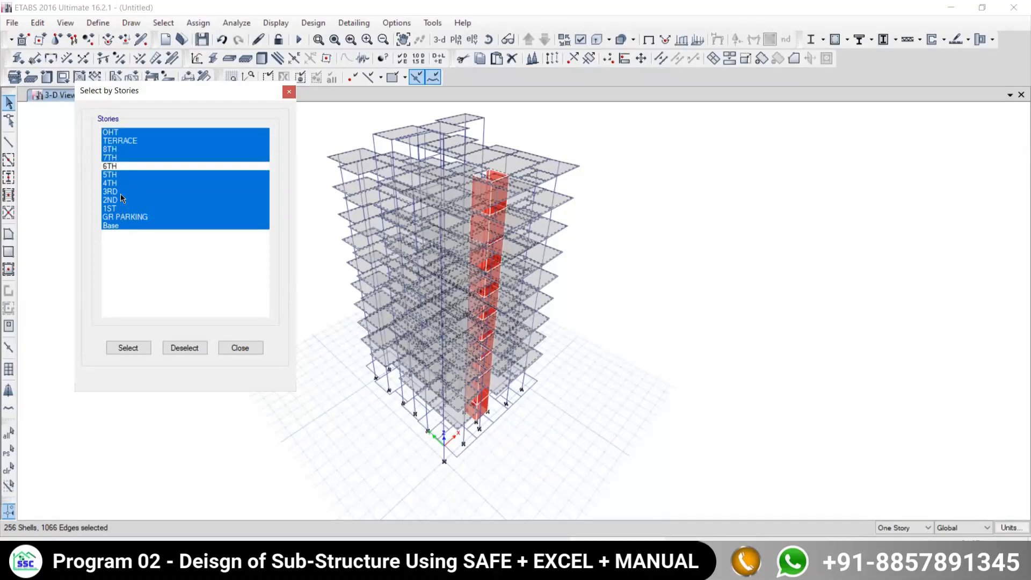
left_click(181, 348)
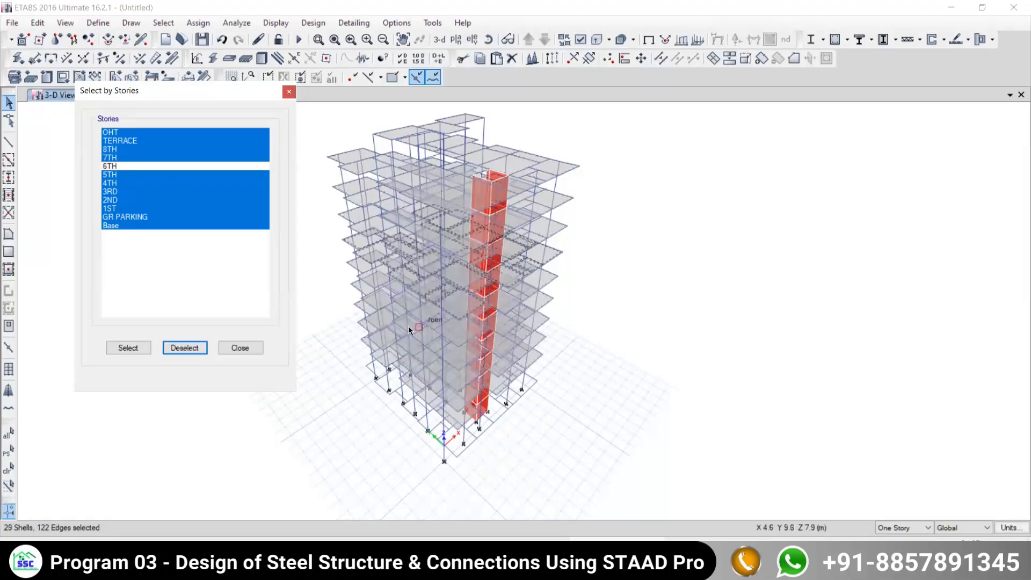
left_click(257, 349)
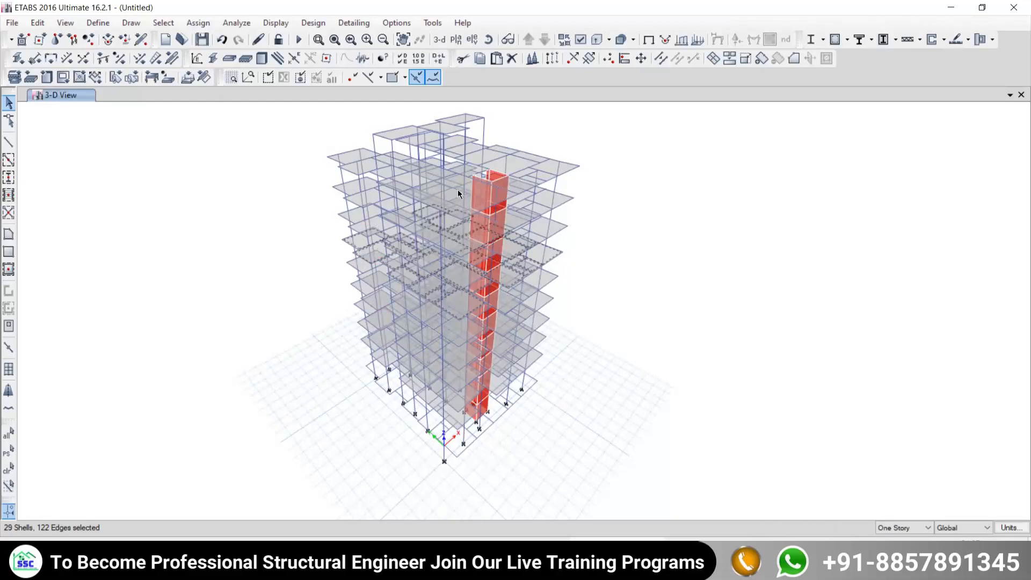
- Show only the selected 6TH story floors in 3-D, and restore the display of all objects
right_click(89, 224)
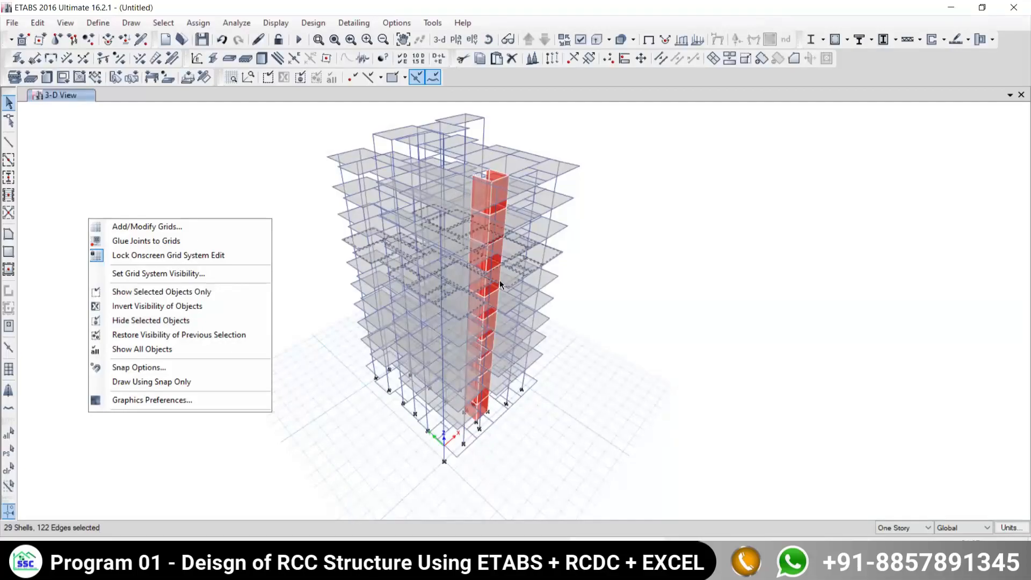
left_click(138, 293)
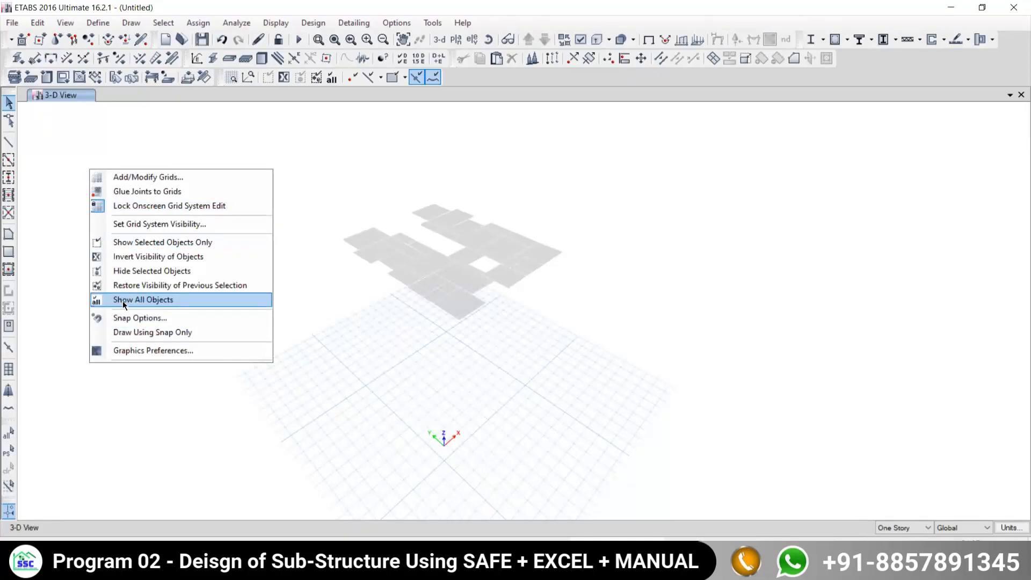
left_click(123, 302)
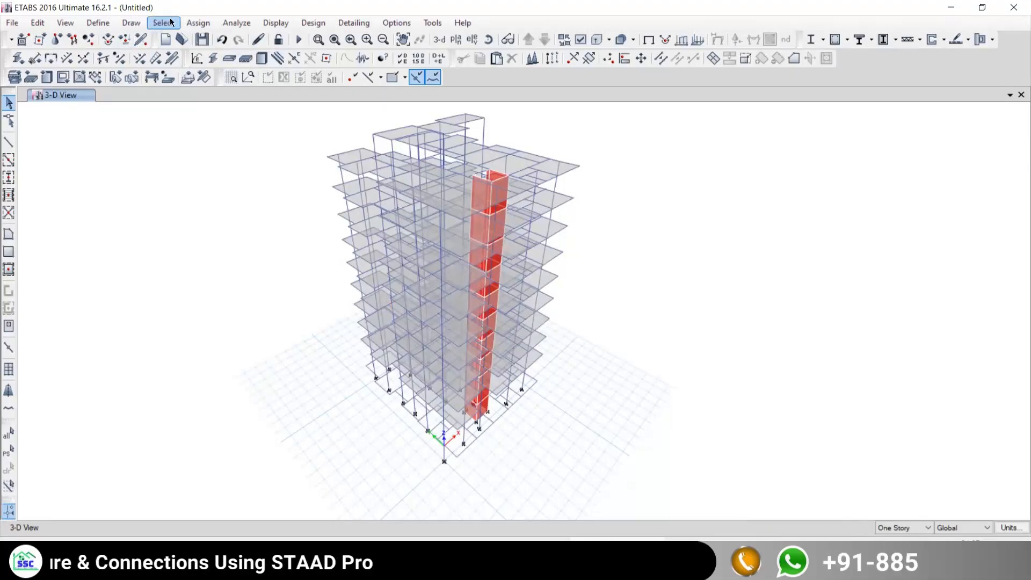
middle_click_drag(503, 203, 475, 164)
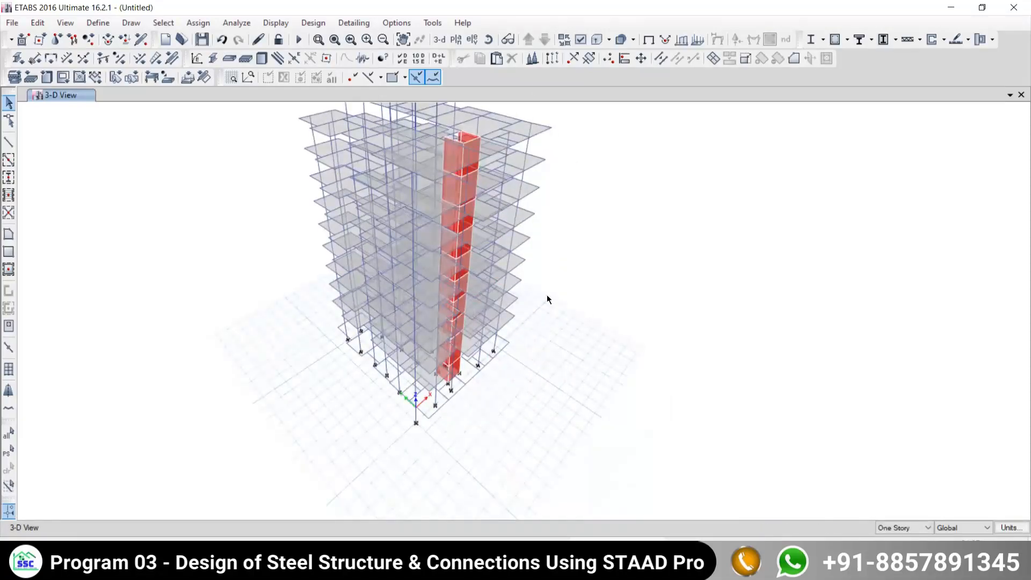
- Display the 1ST story plan view
left_click(454, 38)
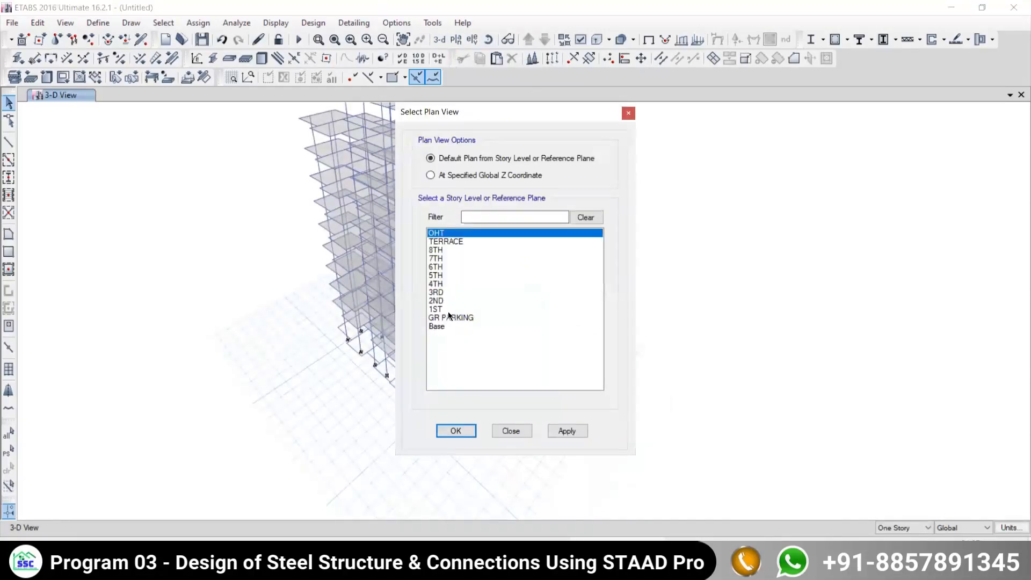
left_click(436, 309)
left_click(562, 430)
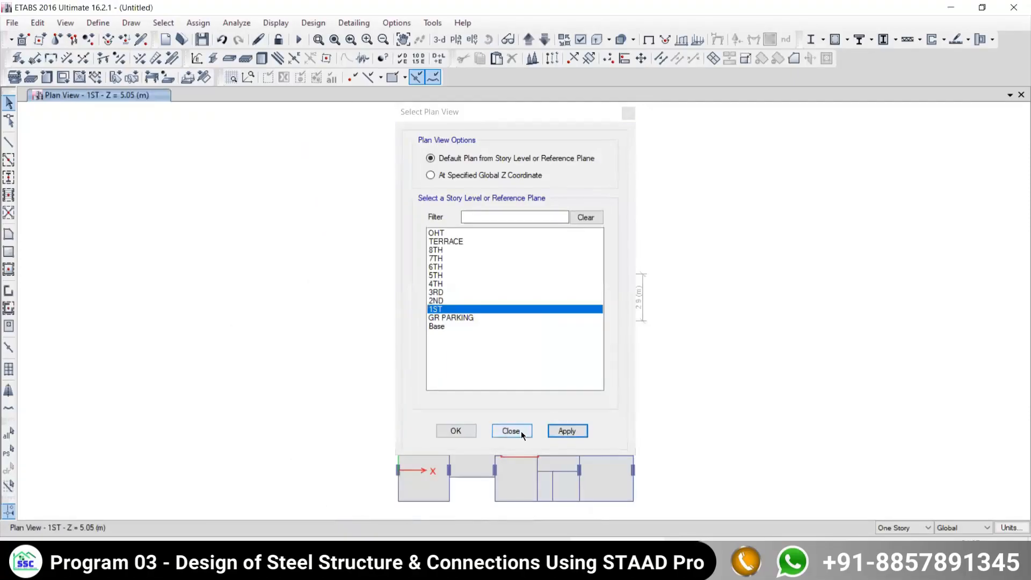
left_click(511, 430)
middle_click_drag(560, 317, 487, 207)
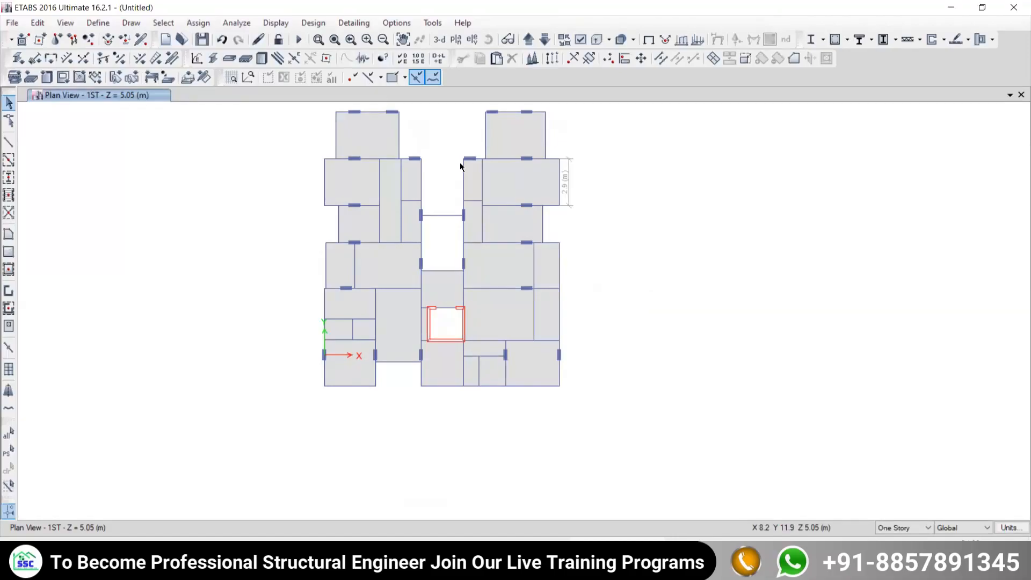
middle_click_drag(441, 240, 449, 258)
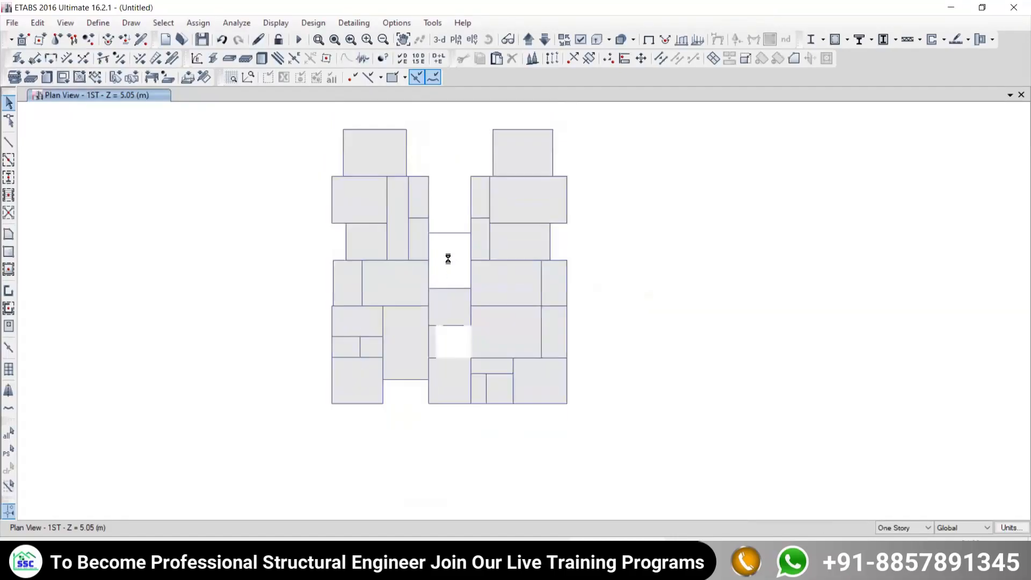
- Select every object in the 1ST story plan with a window, show only the selected objects, and view them in 3-D
left_click_drag(242, 118, 654, 441)
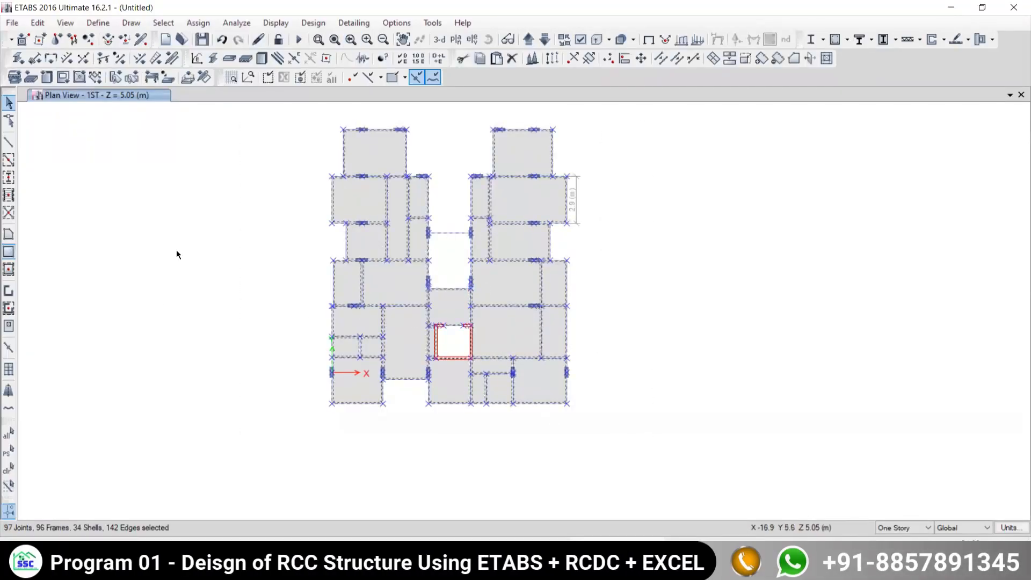
right_click(121, 230)
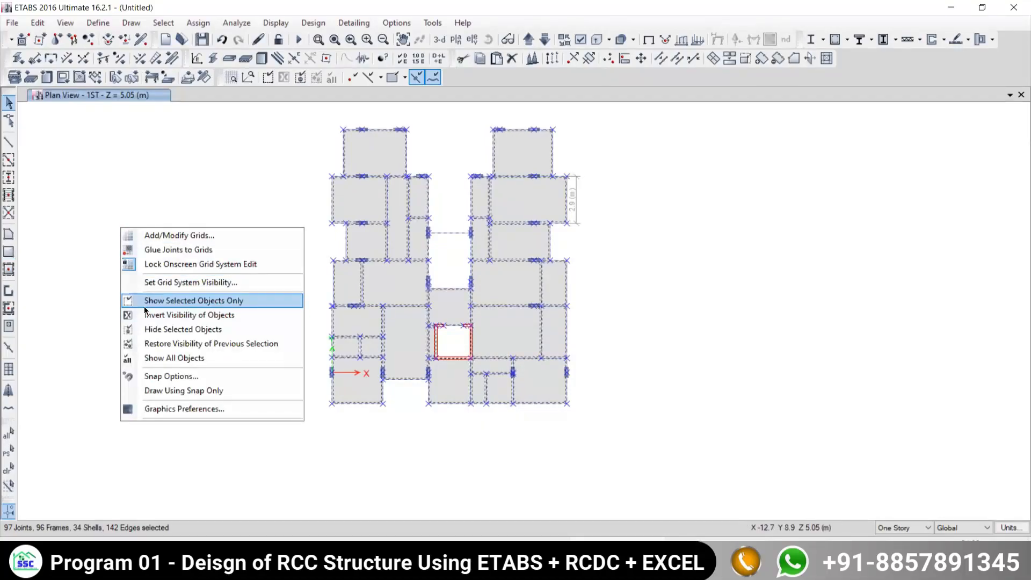
left_click(150, 300)
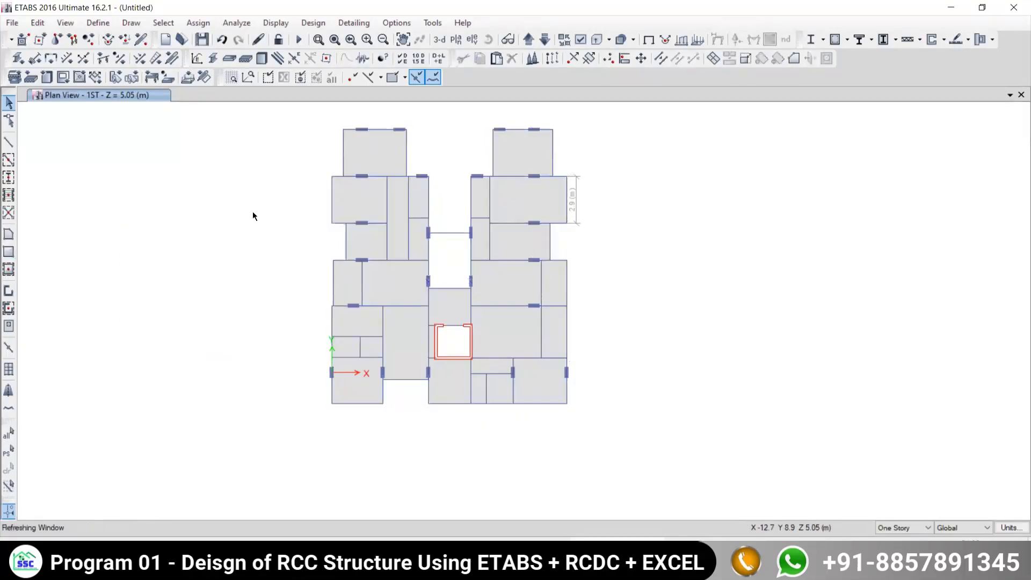
left_click(439, 39)
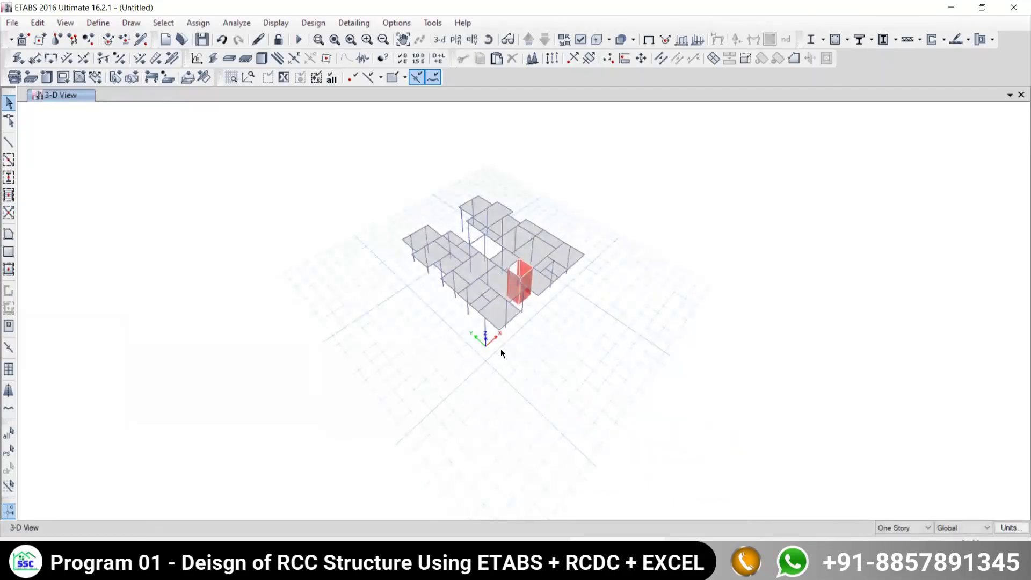
scroll(501, 348, "up", 3)
middle_click_drag(464, 370, 460, 470)
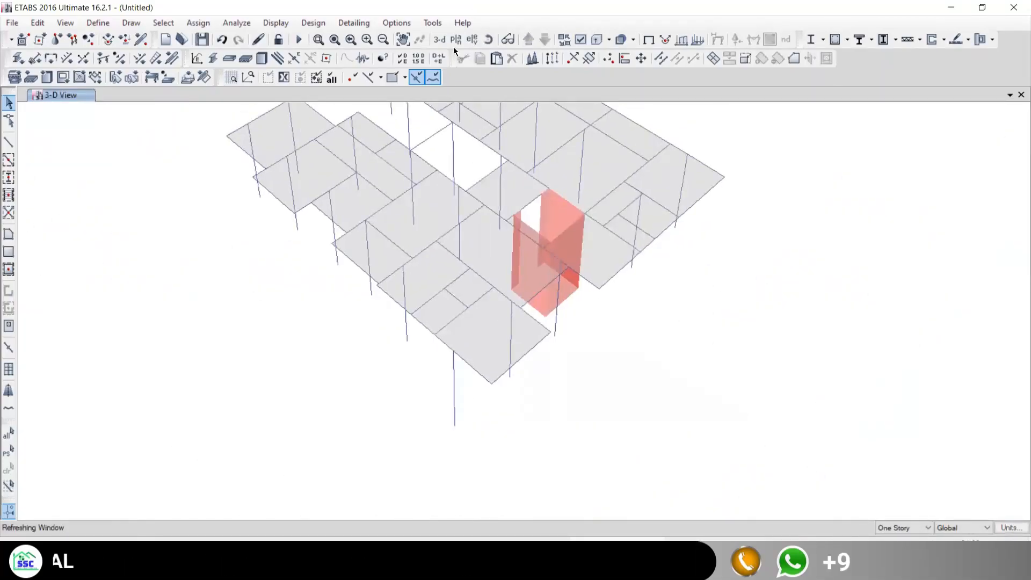
- Restore the display of all objects and select the 1ST level with the selection by stories
right_click(198, 307)
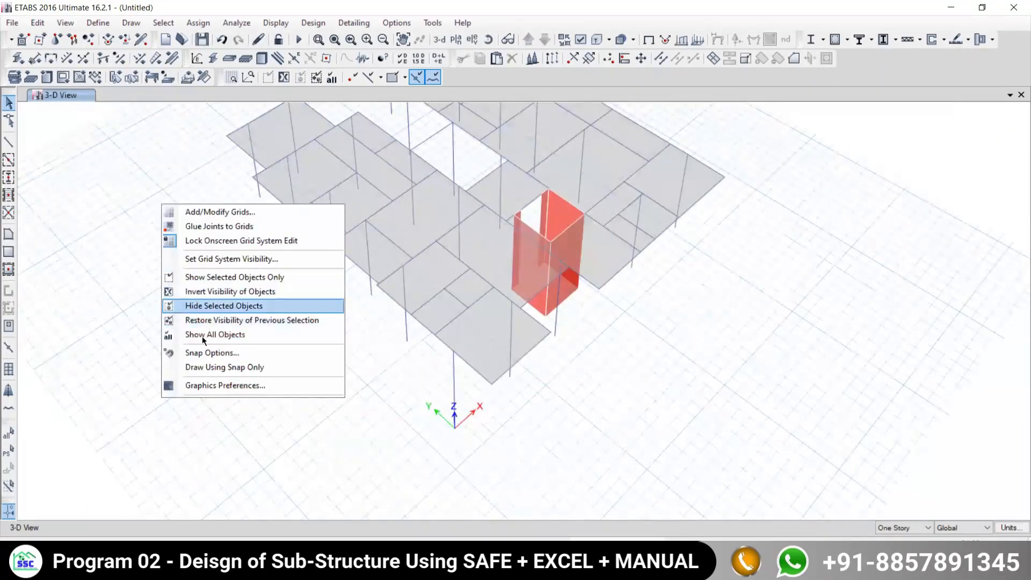
left_click(199, 337)
left_click(163, 22)
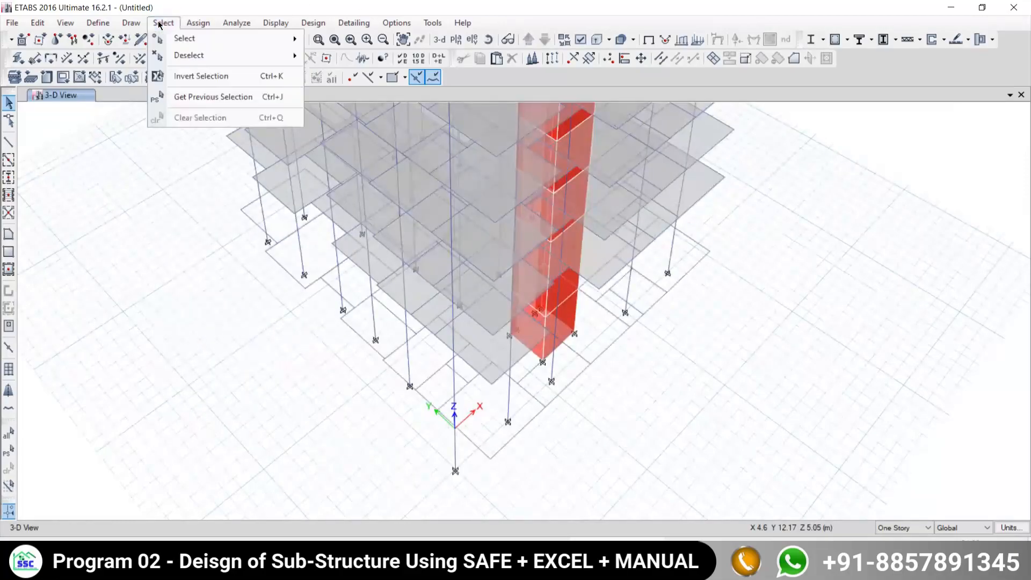
mouse_move(181, 39)
left_click(353, 216)
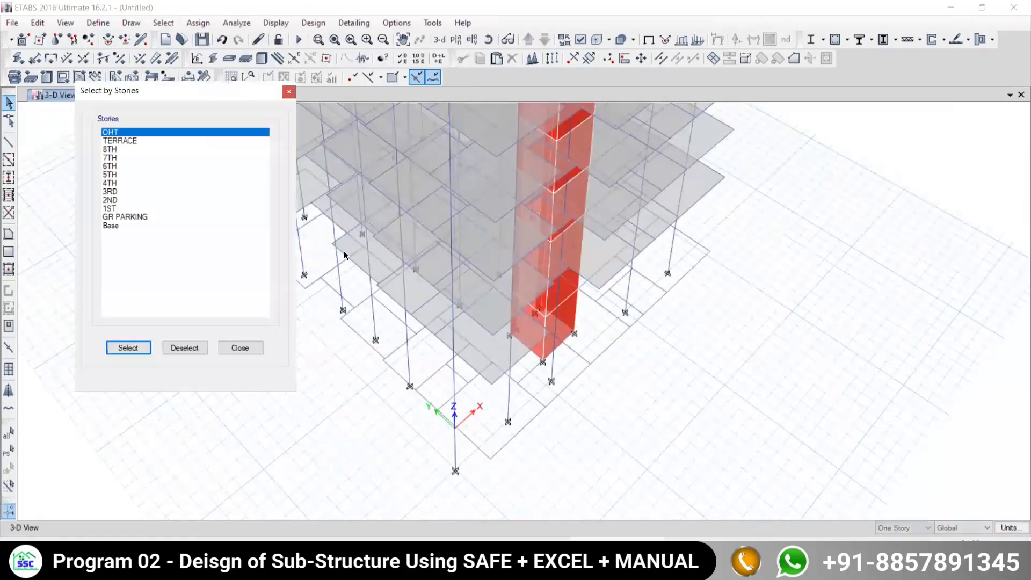
left_click(110, 208)
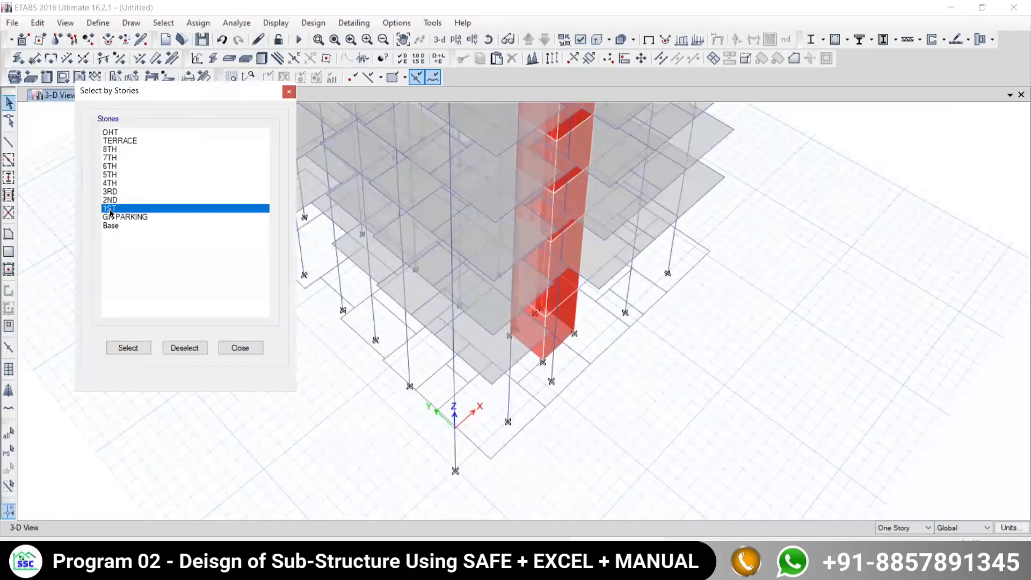
left_click(128, 348)
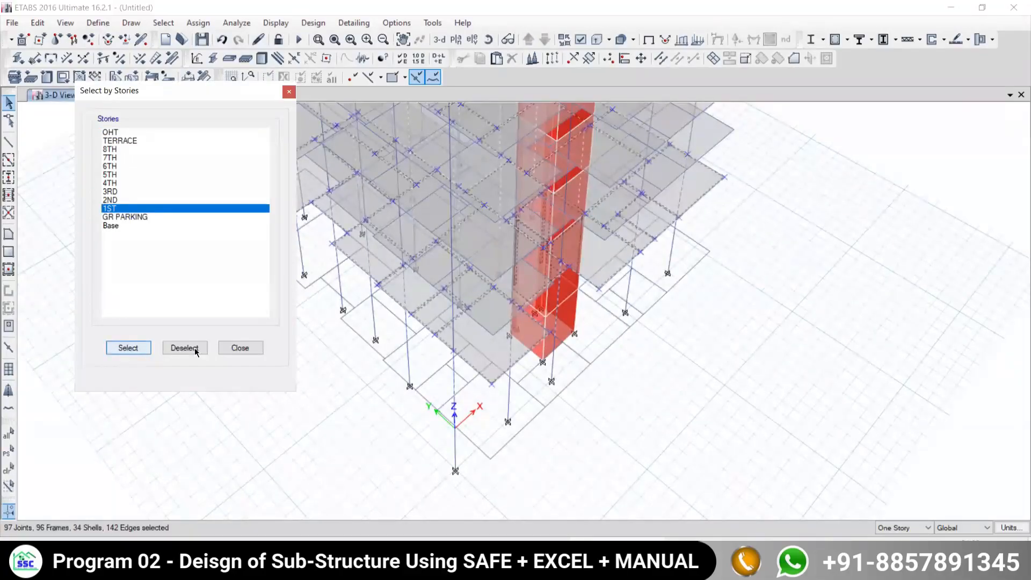
left_click(237, 347)
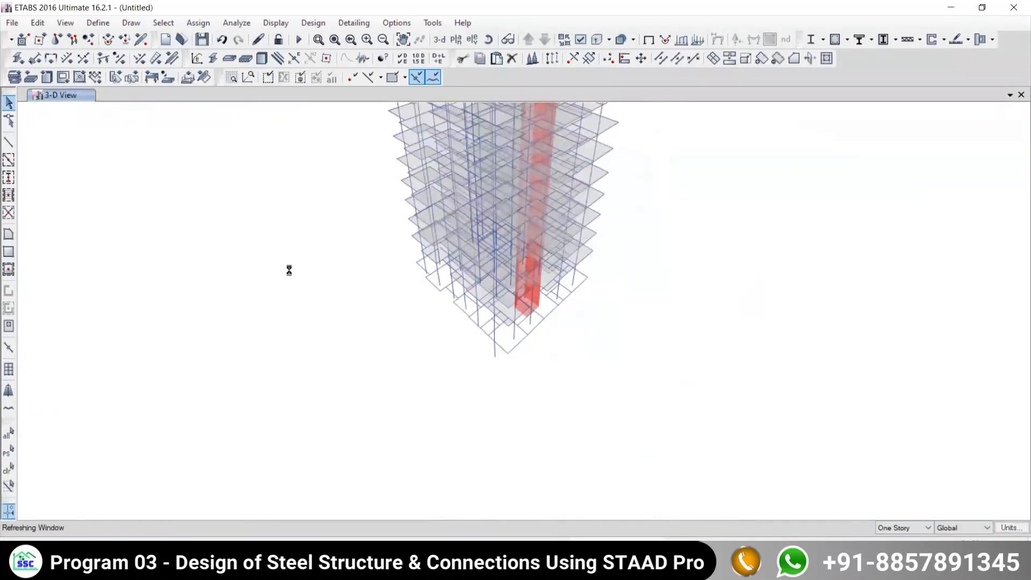
- Show only the selected 1ST story objects in the 3-D view
right_click(146, 205)
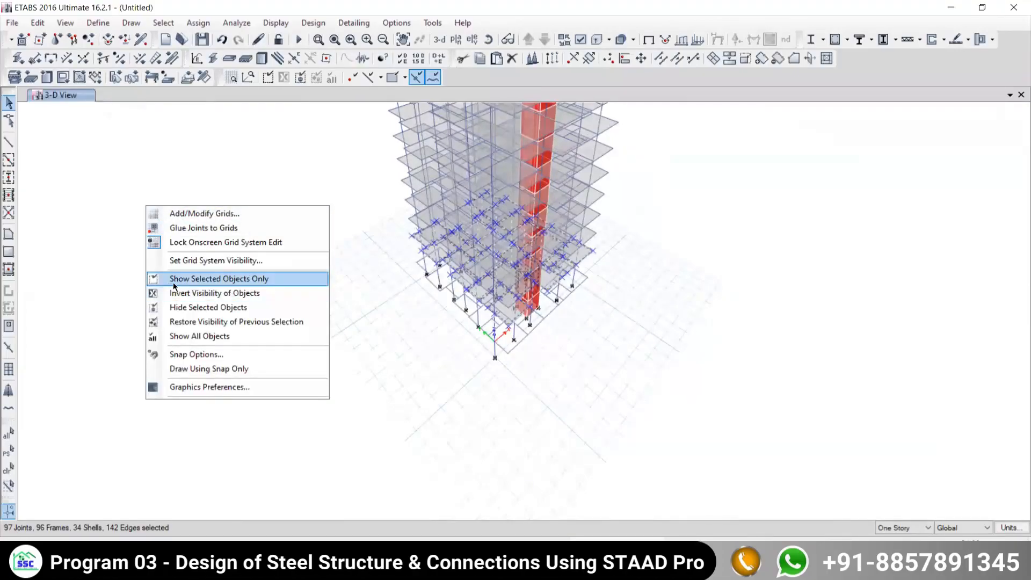
left_click(189, 280)
middle_click_drag(600, 296, 552, 273)
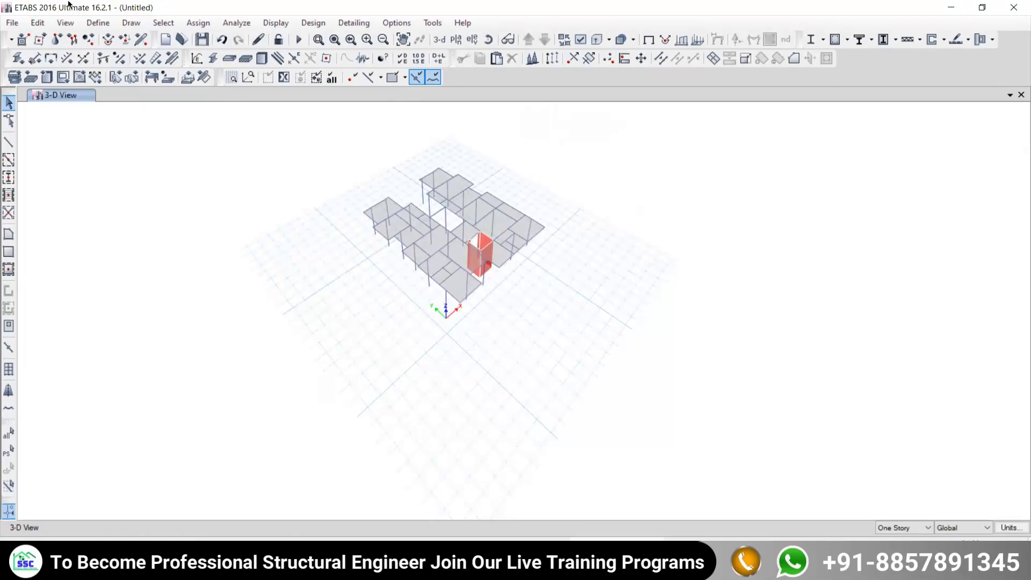
- Display the 5TH story plan view and restore the display of all objects
left_click(160, 23)
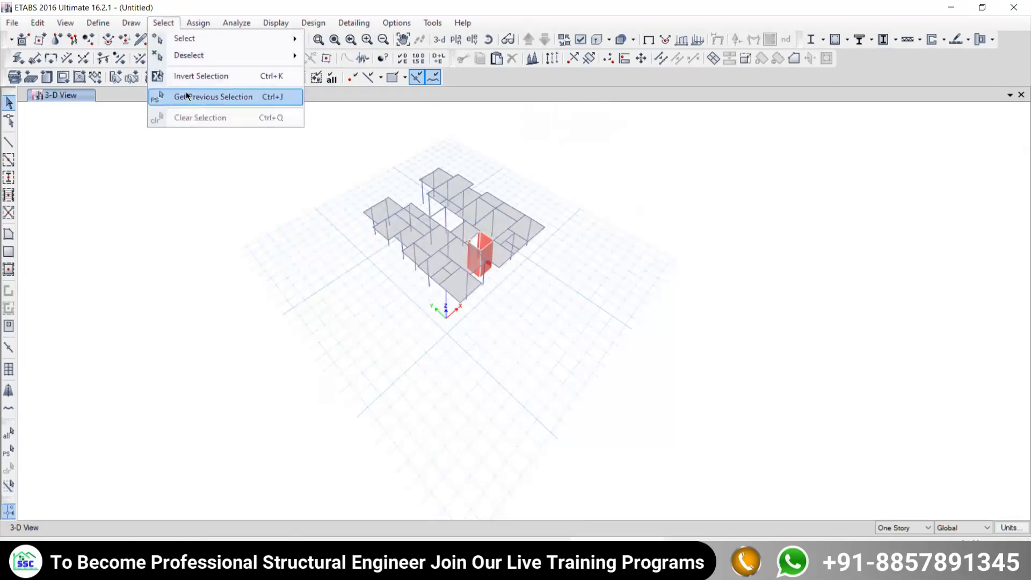
mouse_move(188, 38)
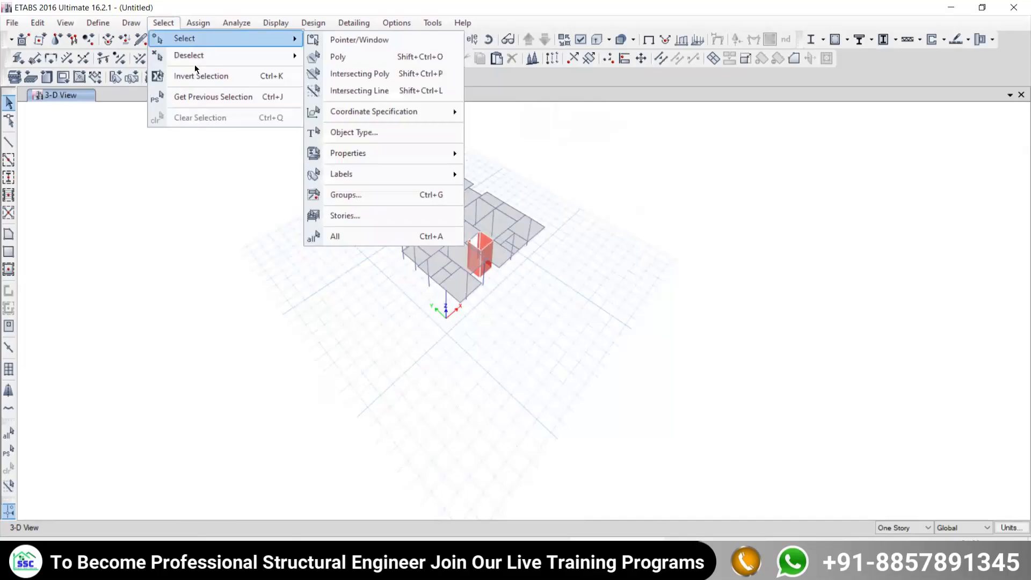
left_click(453, 39)
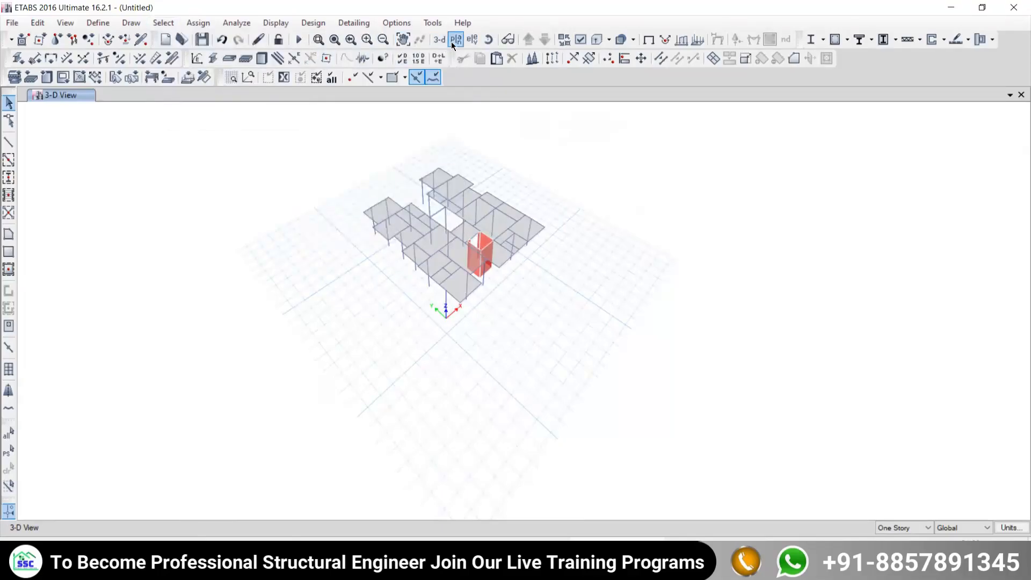
left_click(454, 40)
left_click(436, 276)
left_click(551, 431)
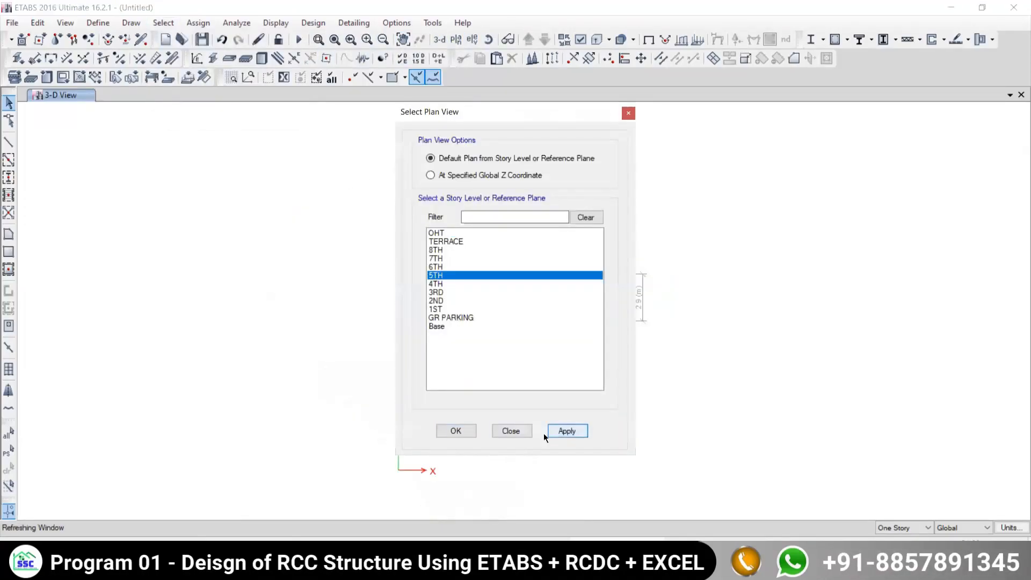
left_click(510, 431)
right_click(261, 246)
left_click(302, 371)
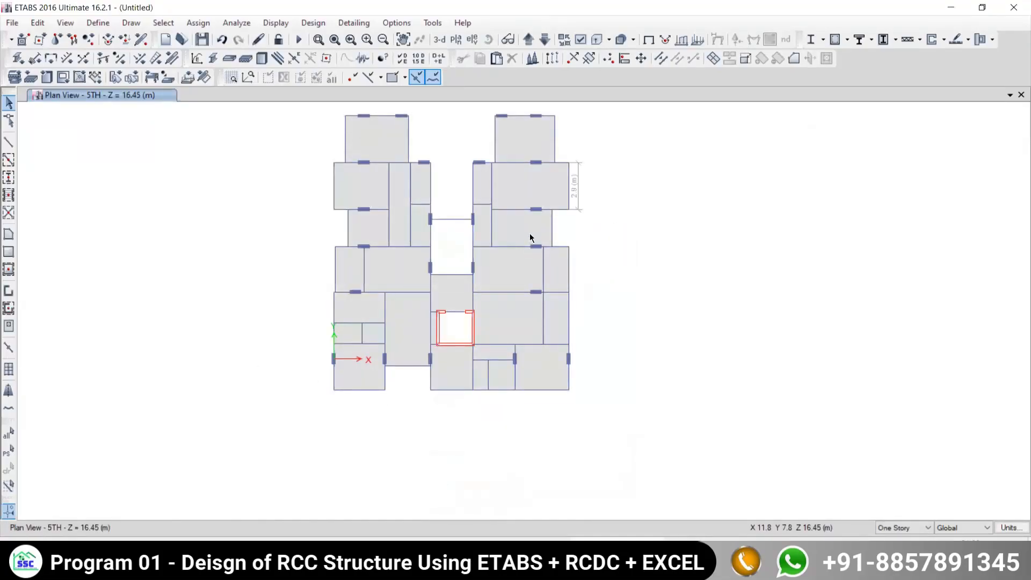
- Review the list of defined frame section properties and close it without changes
left_click(123, 25)
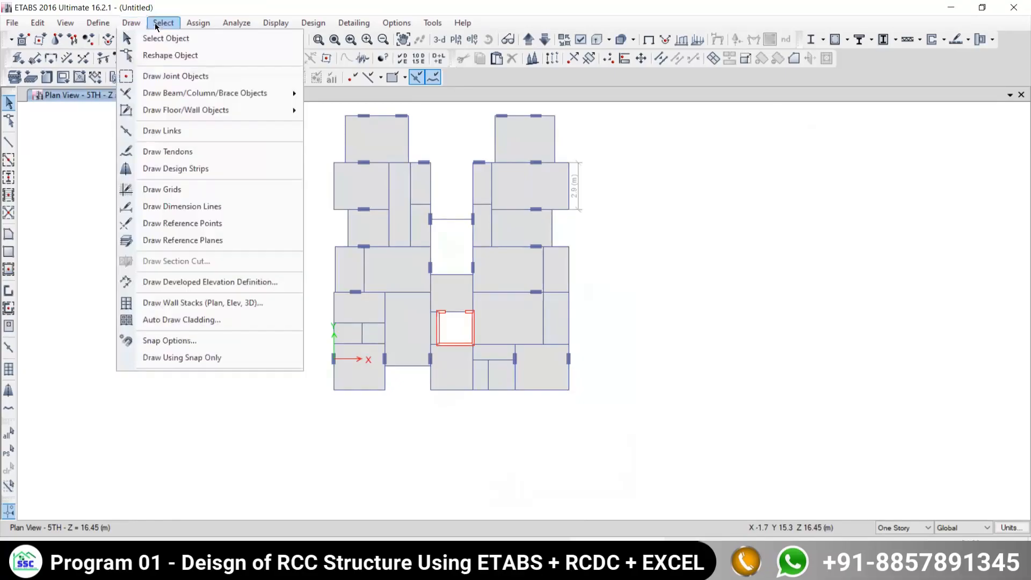
left_click(99, 24)
mouse_move(128, 59)
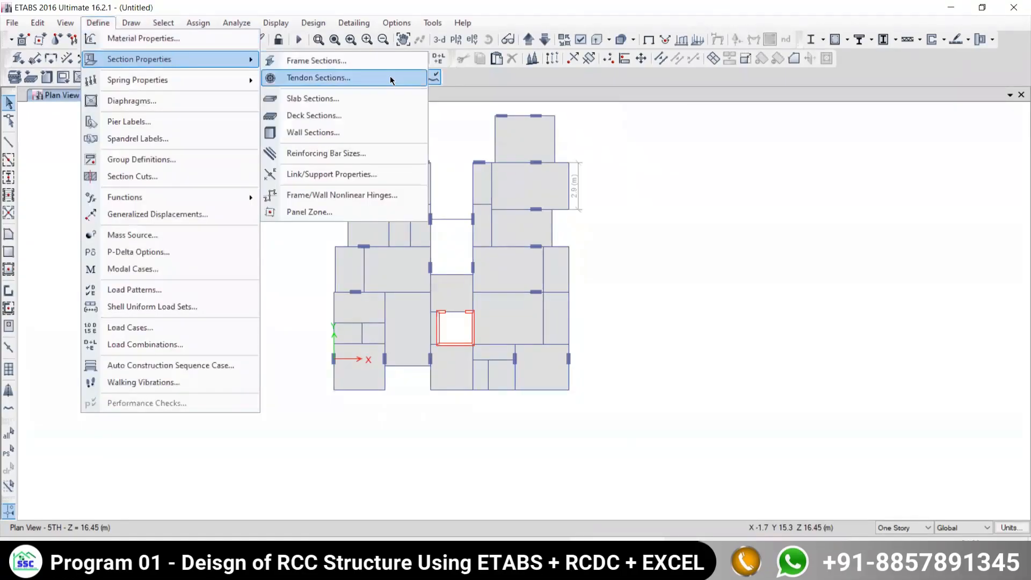
left_click(301, 59)
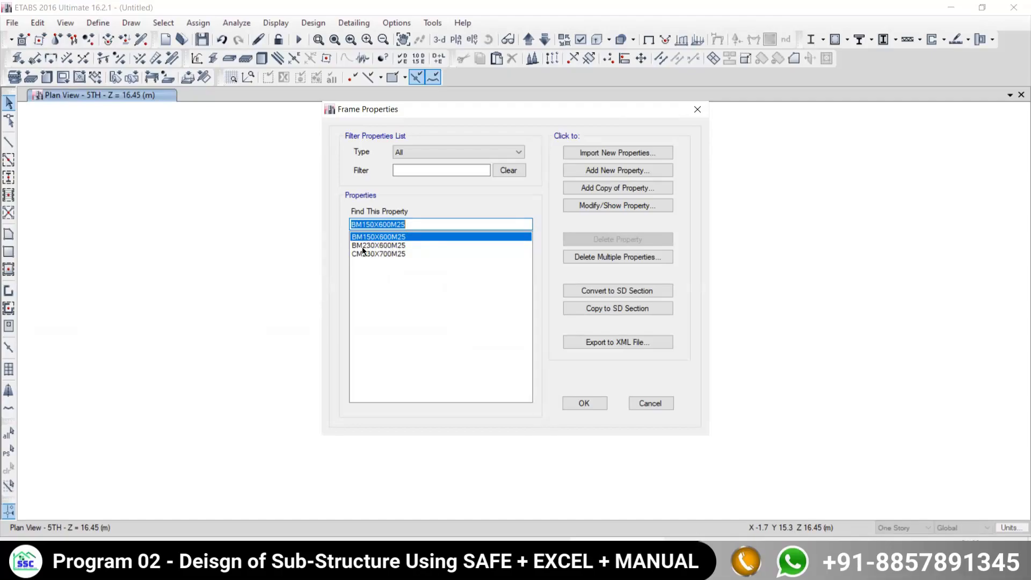
left_click(650, 403)
middle_click_drag(465, 259, 506, 287)
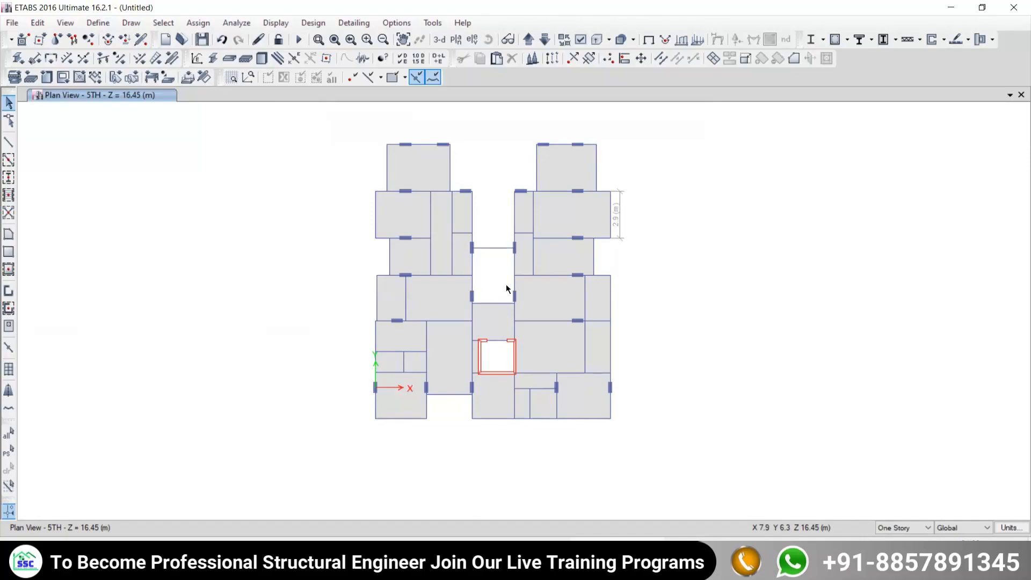
- Show the building in the 3-D view and handwrite the underlined note 150 x 600 beside it
left_click(437, 44)
middle_click_drag(500, 272, 478, 253)
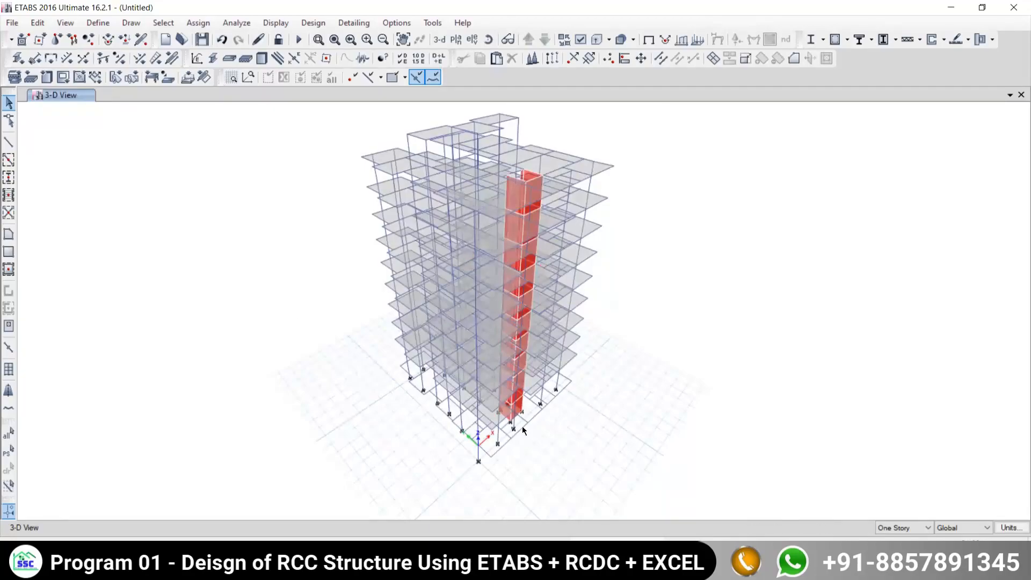
mouse_move(691, 177)
left_mouse_down()
mouse_move(690, 212)
mouse_move(699, 202)
left_mouse_up()
mouse_move(708, 184)
left_mouse_down()
mouse_move(729, 178)
mouse_move(795, 217)
left_mouse_up()
left_click_drag(791, 186, 778, 212)
mouse_move(826, 162)
left_mouse_down()
mouse_move(817, 189)
mouse_move(885, 180)
left_mouse_up()
mouse_move(976, 228)
left_mouse_down()
mouse_move(652, 236)
mouse_move(806, 254)
left_mouse_up()
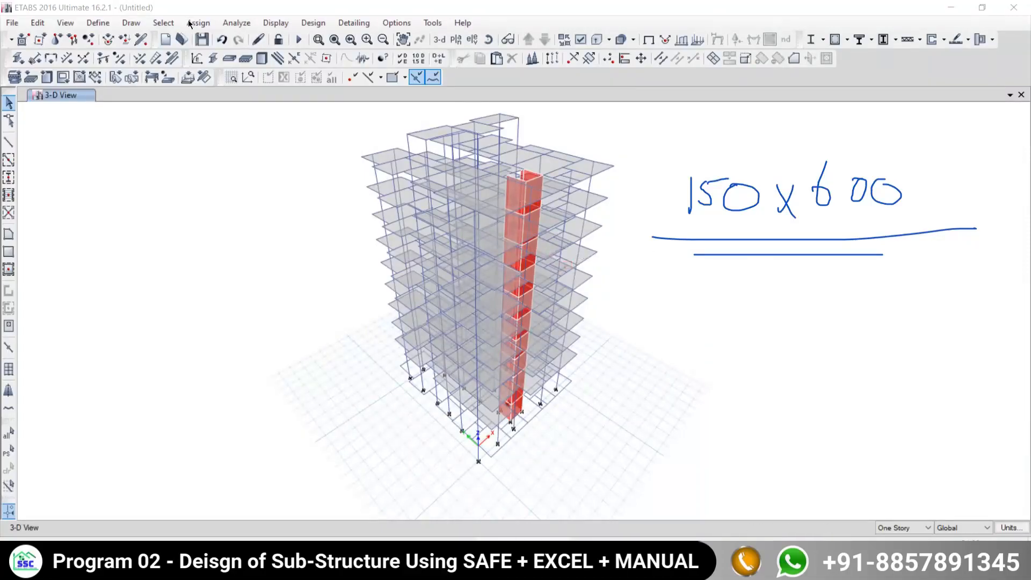
- Select all frames that have the BM150X600M25 section, using the selection by frame property
left_click(166, 24)
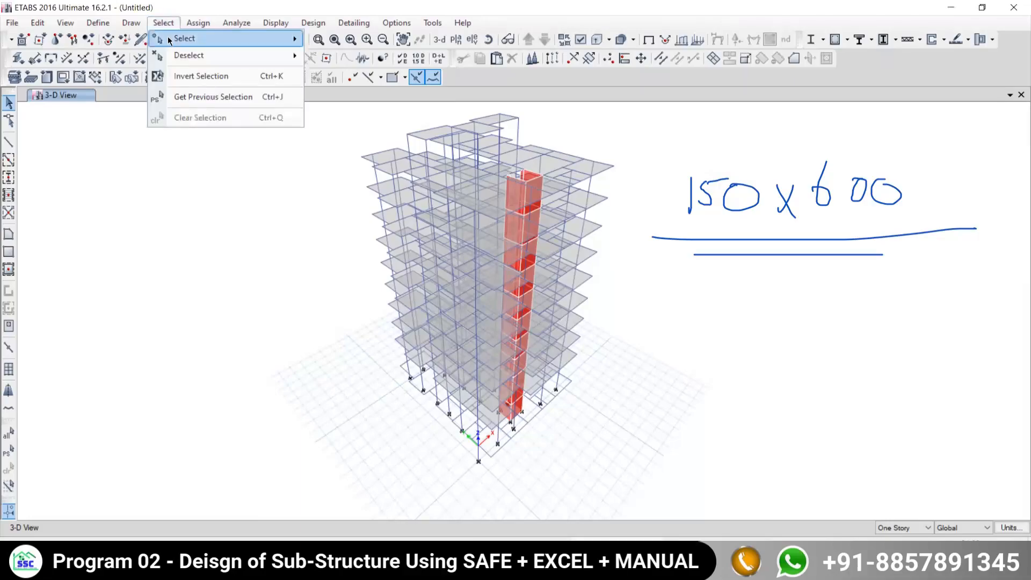
mouse_move(165, 40)
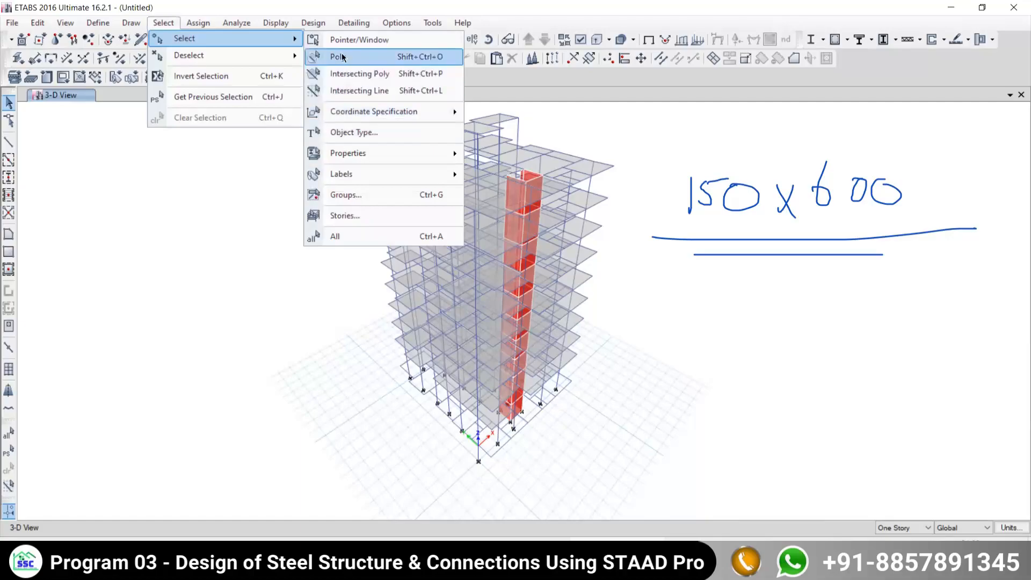
mouse_move(341, 156)
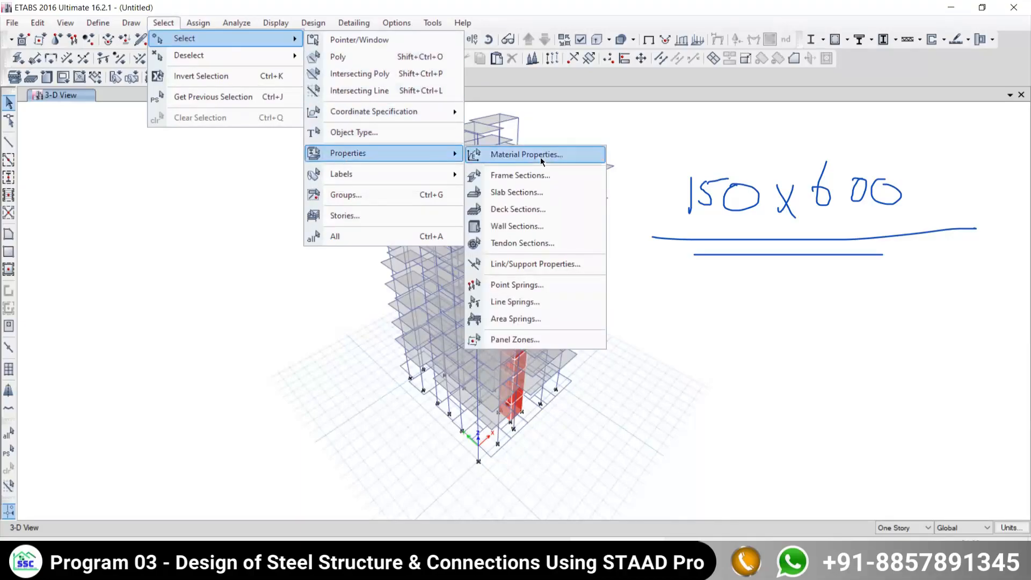
left_click(520, 175)
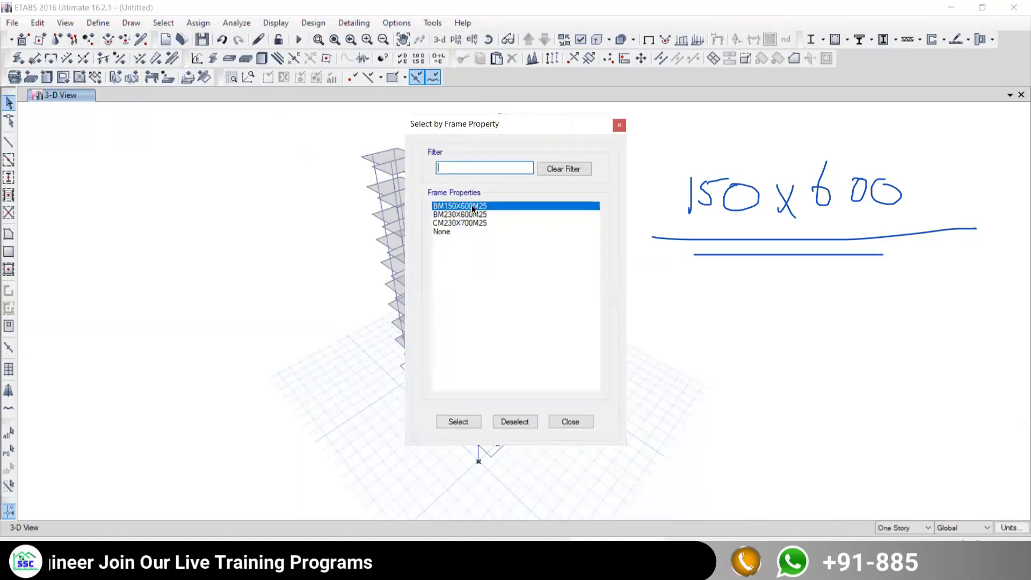
left_click_drag(424, 124, 45, 50)
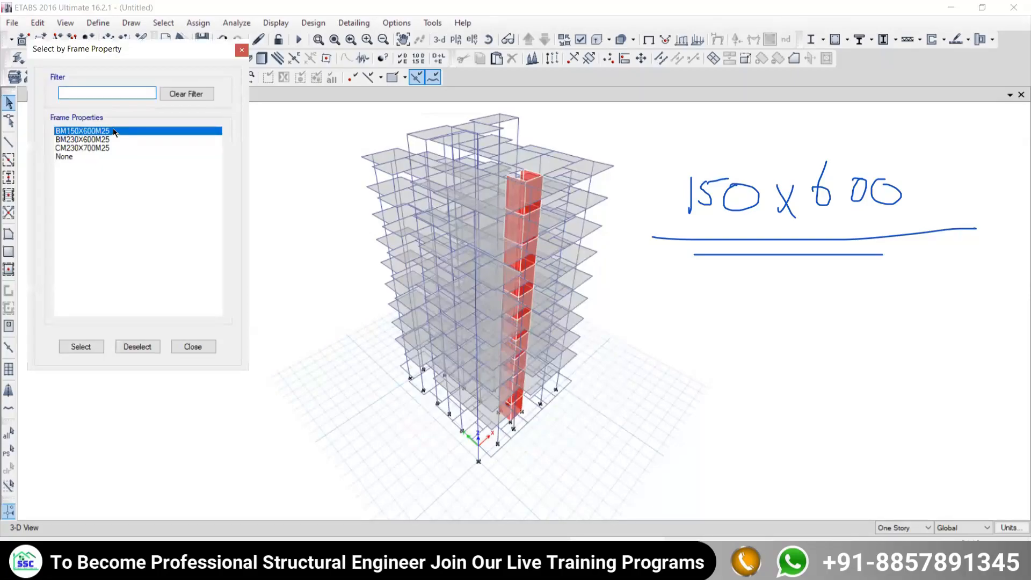
left_click(84, 346)
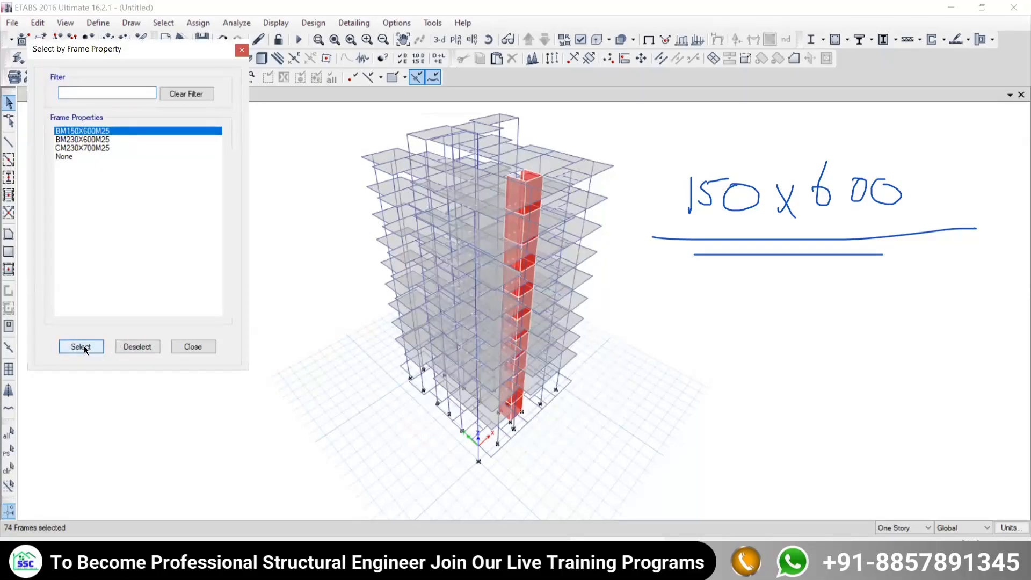
left_click(193, 347)
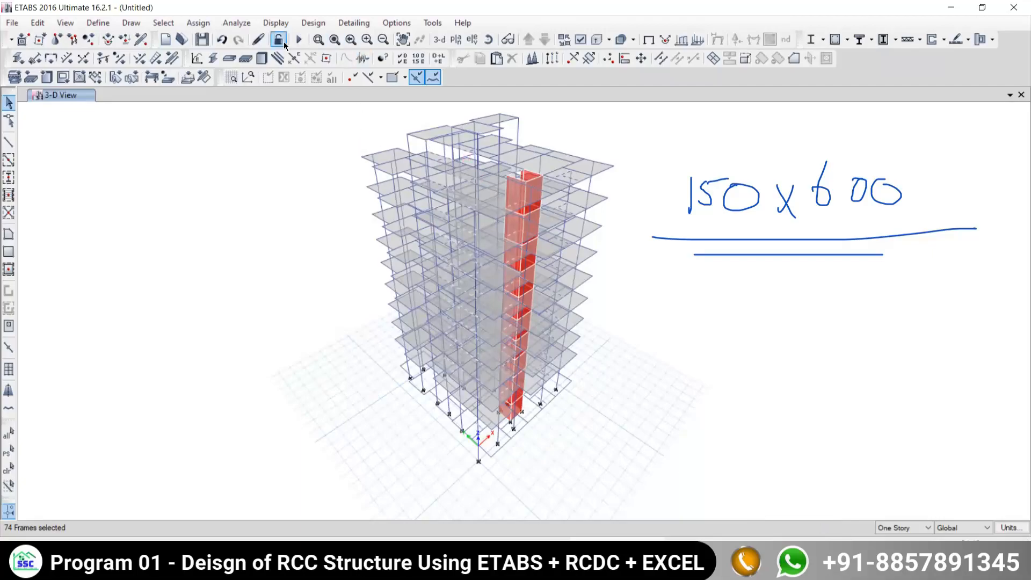
- Review the list of defined slab section properties and clear the current frame selection
left_click(101, 23)
mouse_move(161, 59)
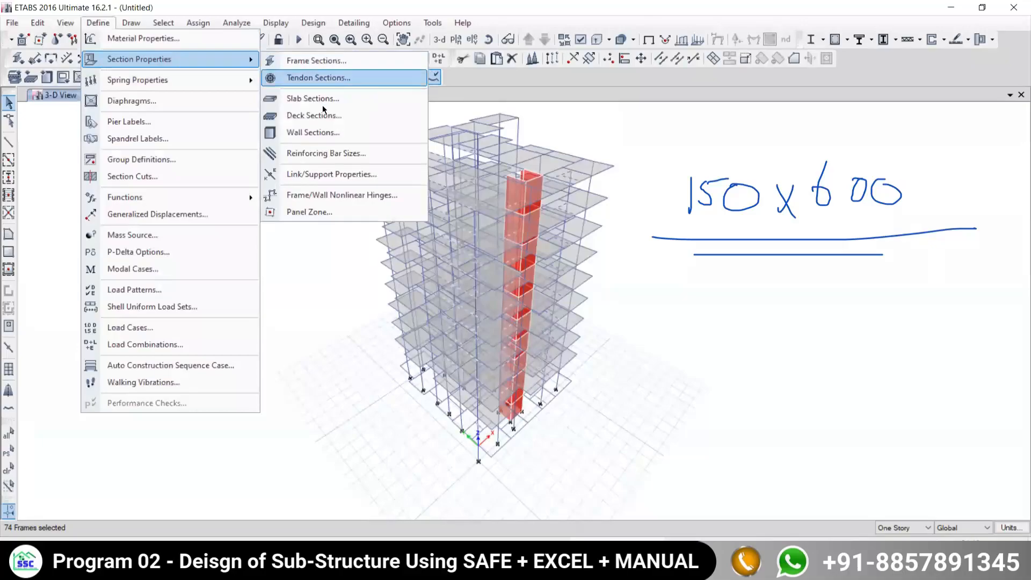
left_click(317, 99)
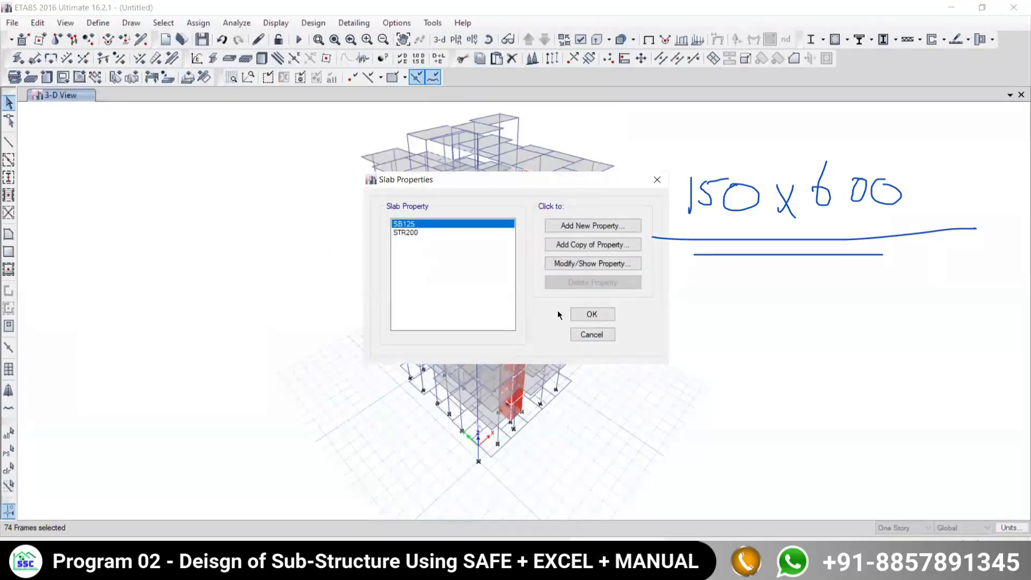
left_click(590, 334)
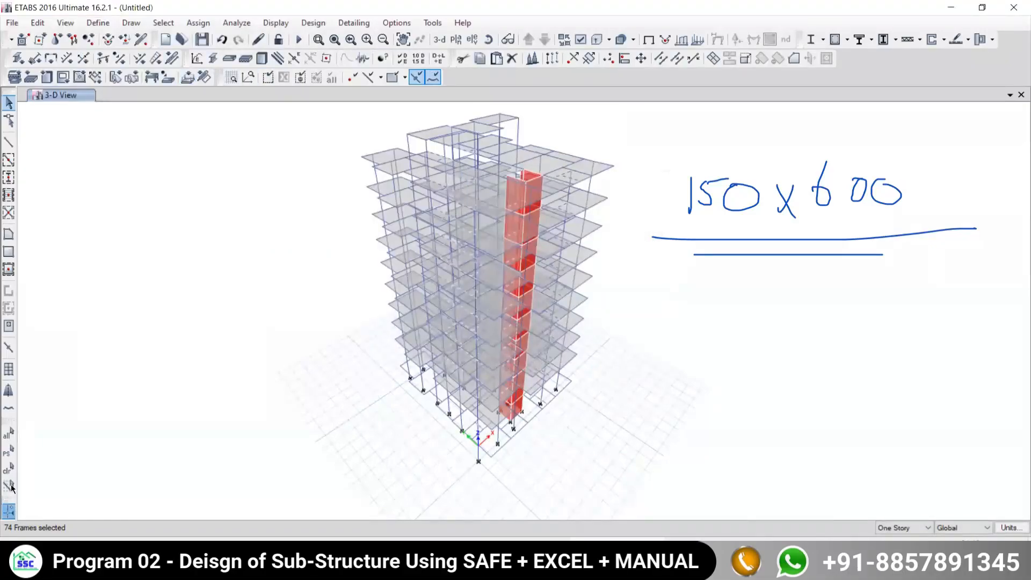
left_click(9, 469)
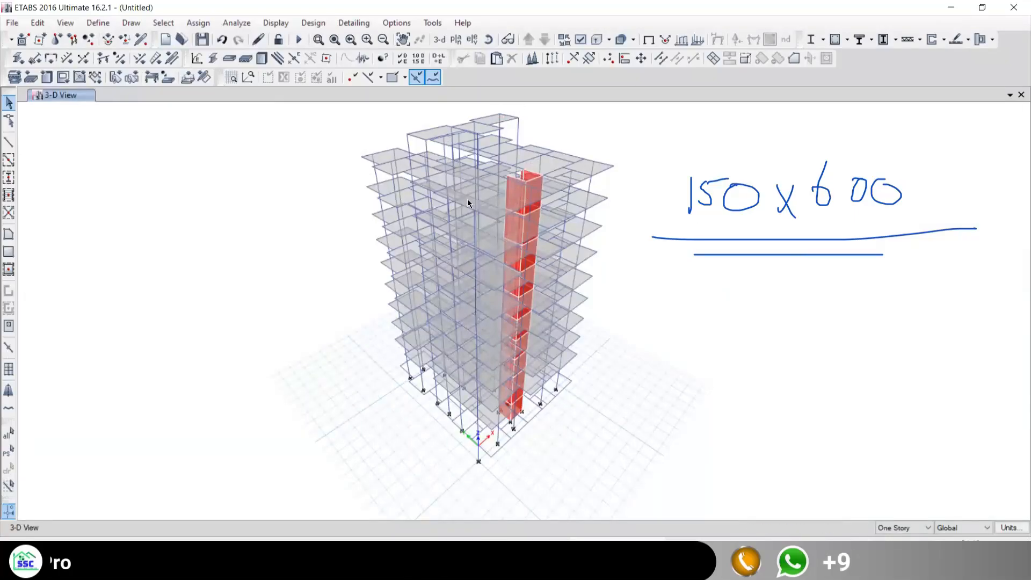
- Use the selection by slab property to try the STR200 slabs and select all SB125 slabs
left_click(162, 24)
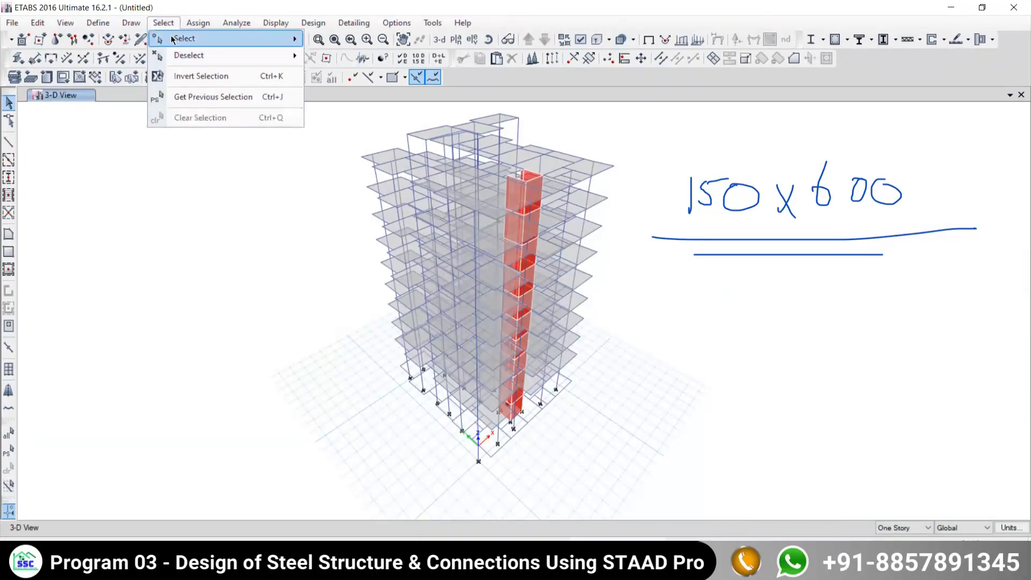
mouse_move(173, 38)
mouse_move(338, 157)
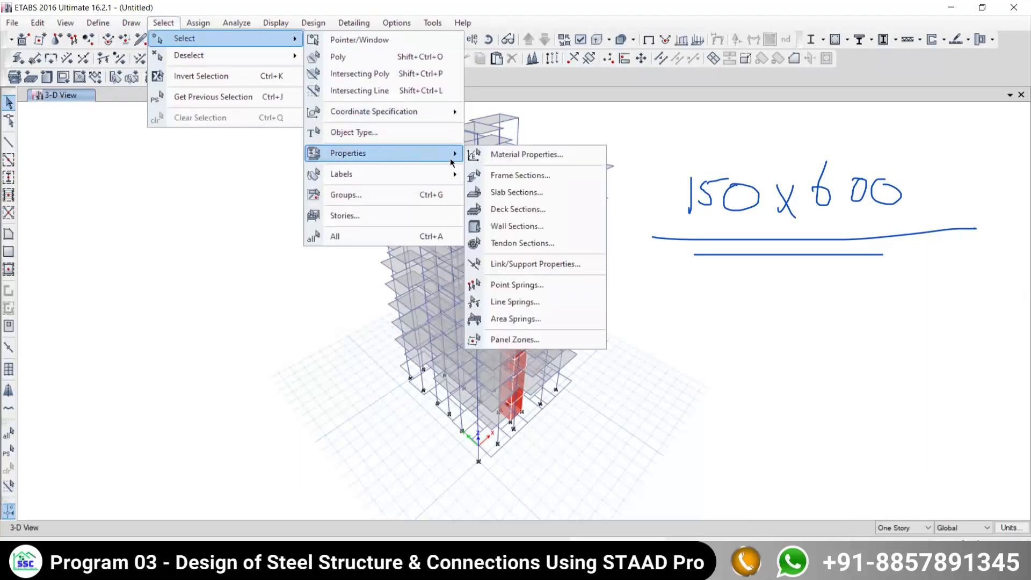
left_click(510, 193)
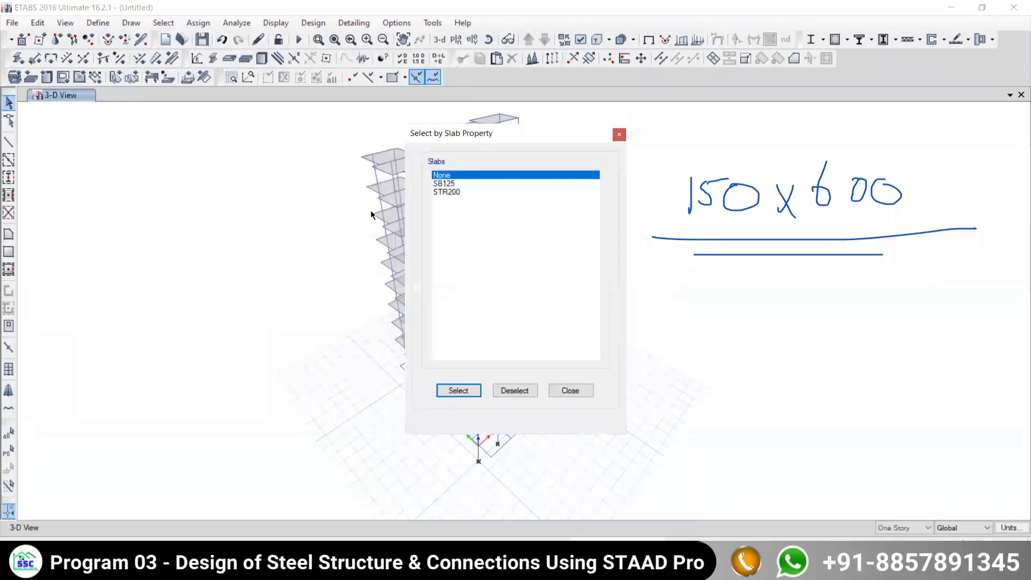
left_click(440, 193)
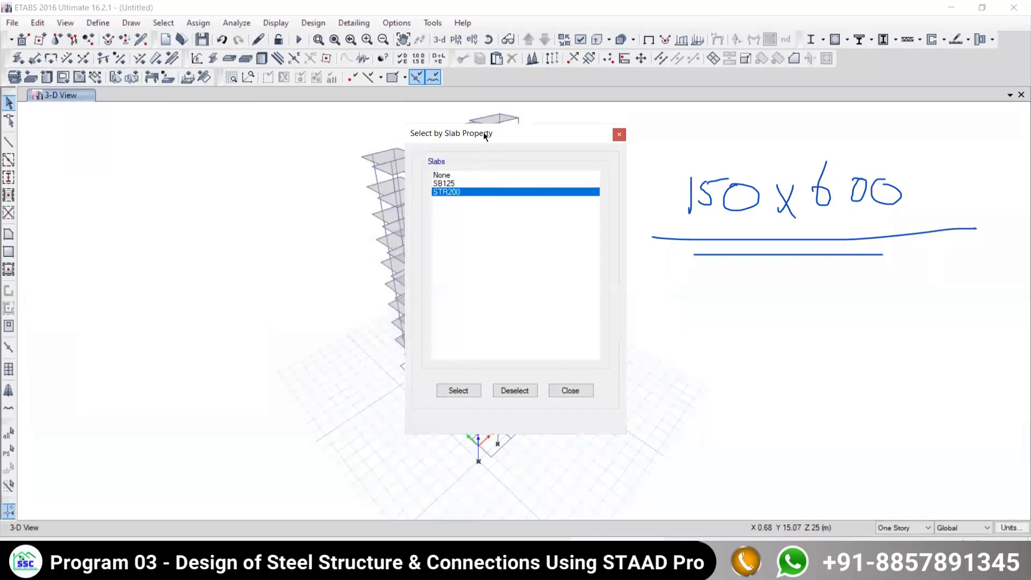
left_click(113, 320)
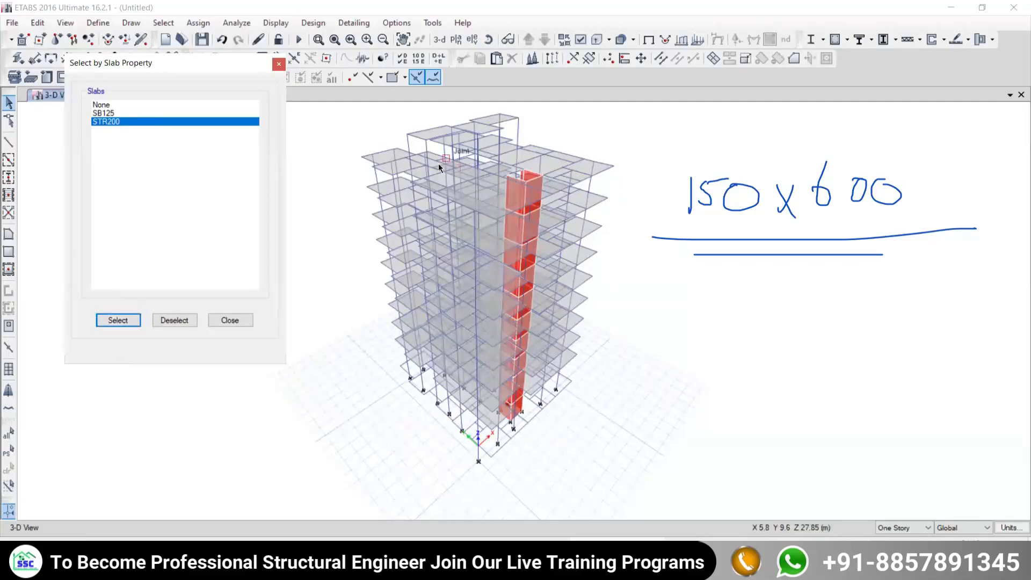
left_click(104, 114)
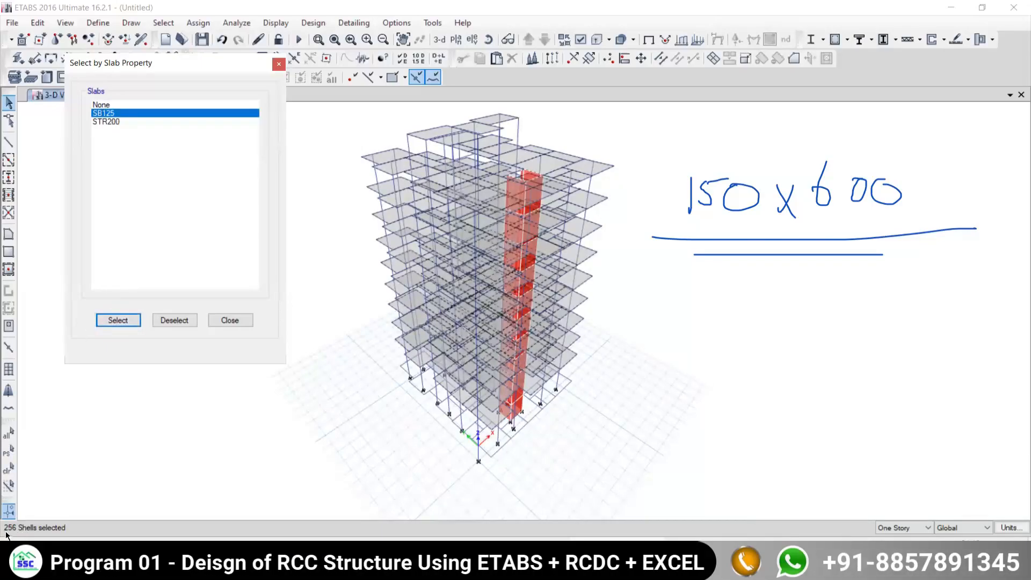
left_click(231, 321)
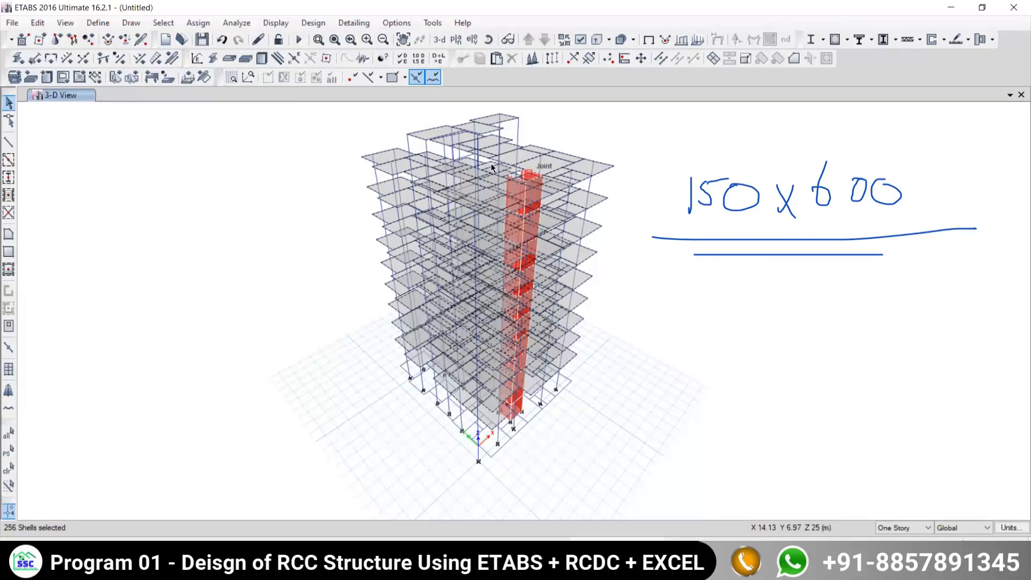
left_click(159, 23)
mouse_move(171, 37)
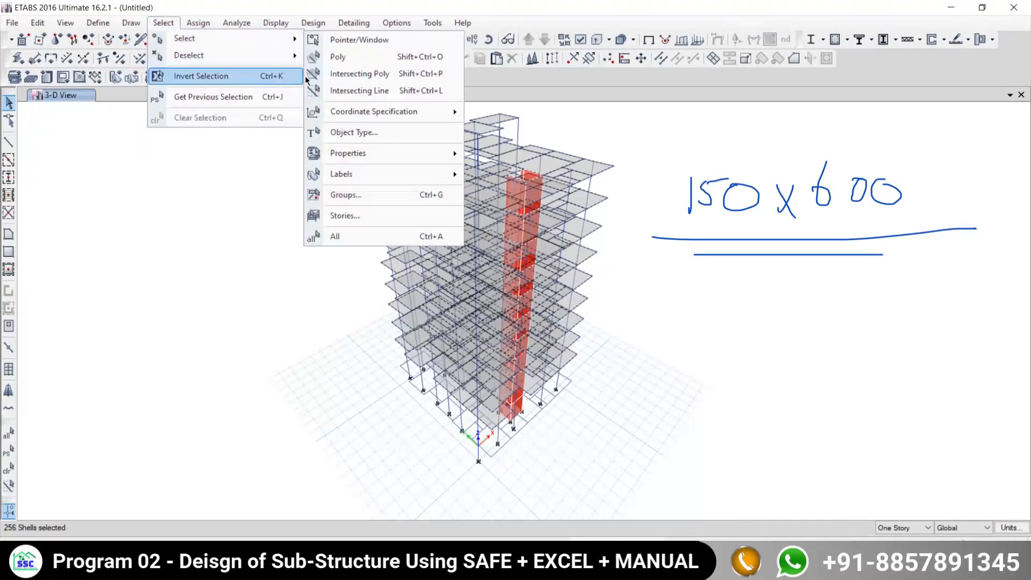
mouse_move(346, 155)
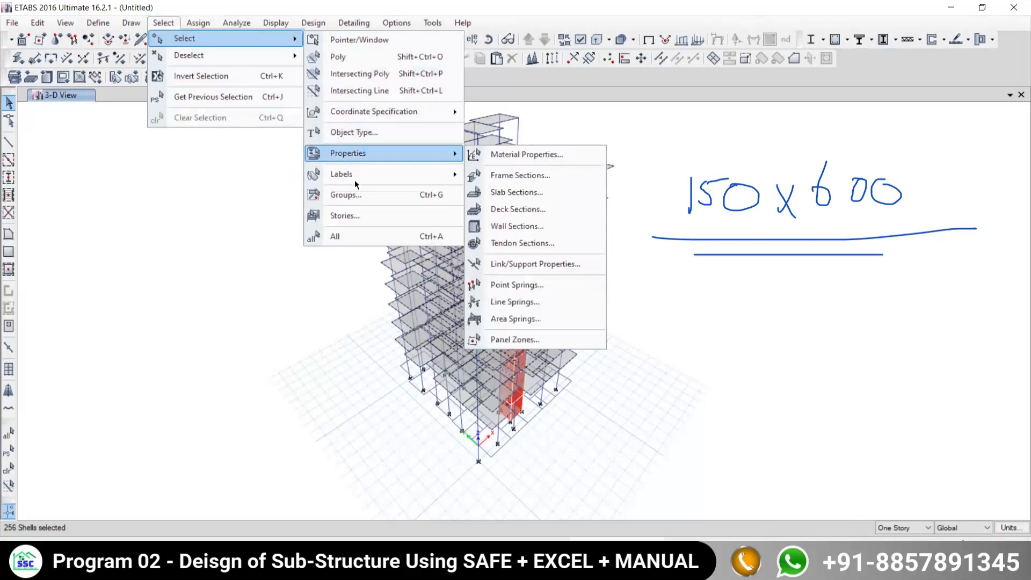
mouse_move(353, 180)
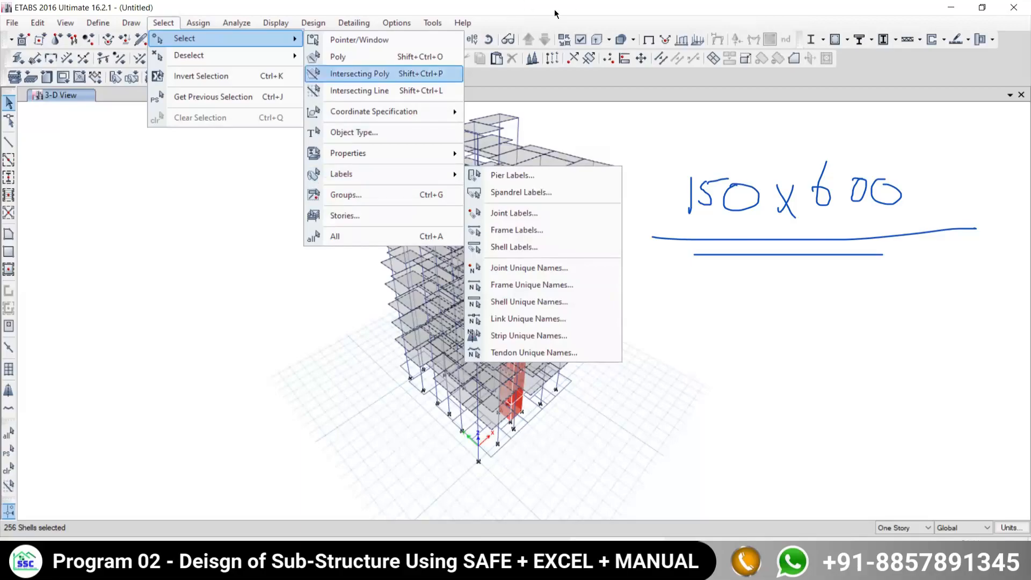
left_click(356, 39)
- Display the 5TH story plan view and clear the slab selection
left_click(456, 39)
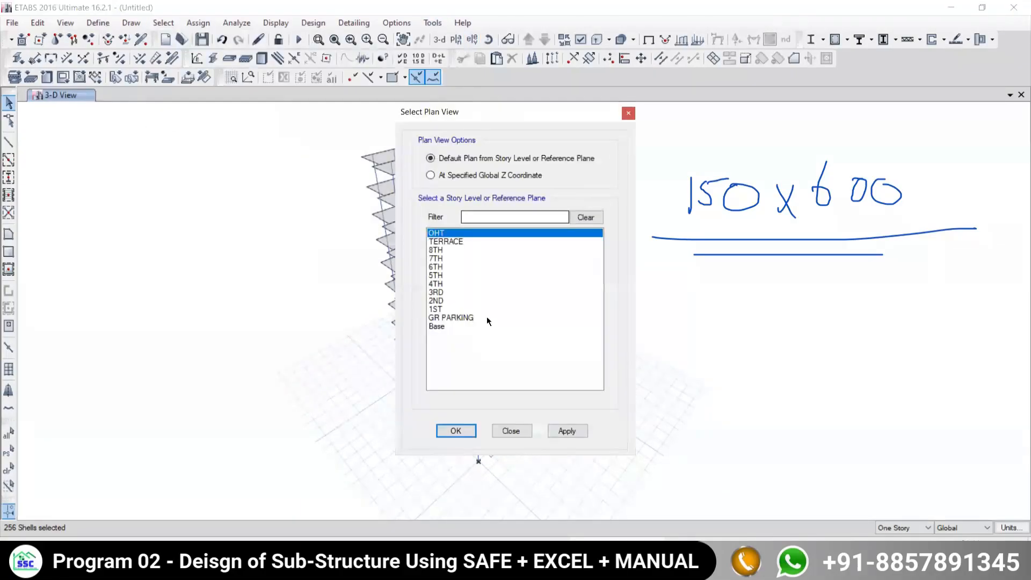
left_click(454, 275)
left_click(563, 431)
left_click(516, 430)
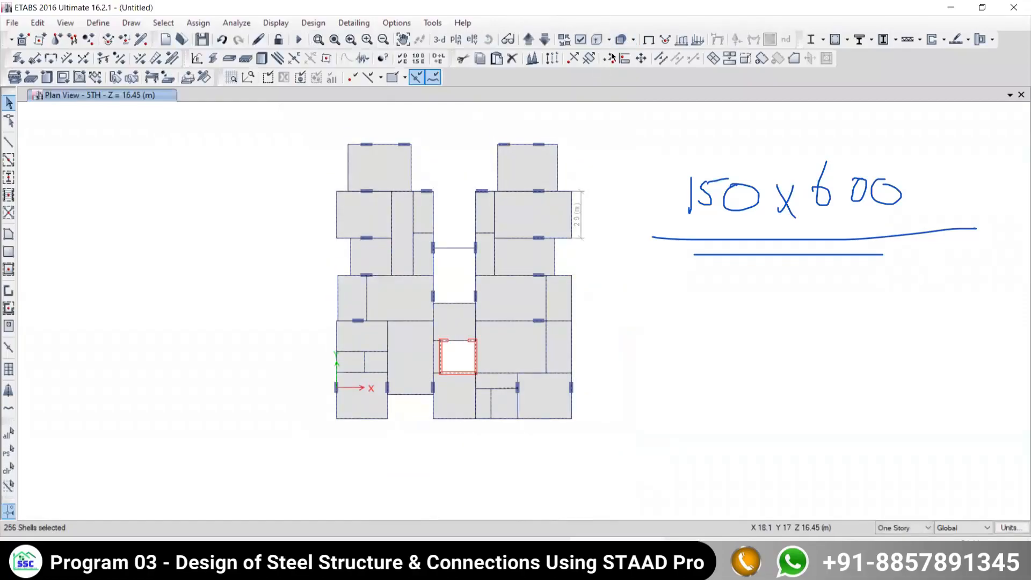
left_click(8, 469)
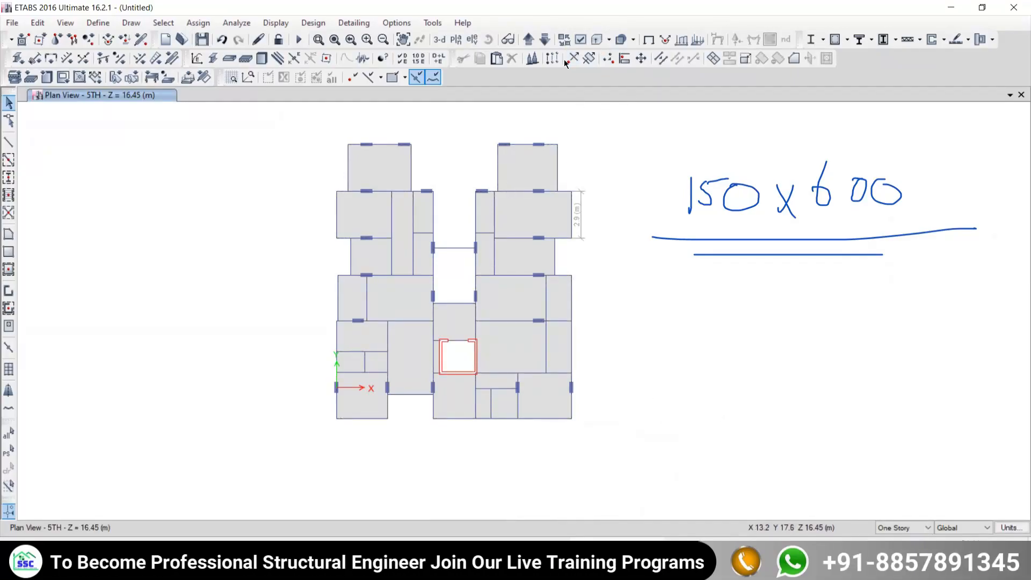
- Display the frame labels on the 5TH story plan through the view's object assignment options
middle_click_drag(424, 206, 426, 223)
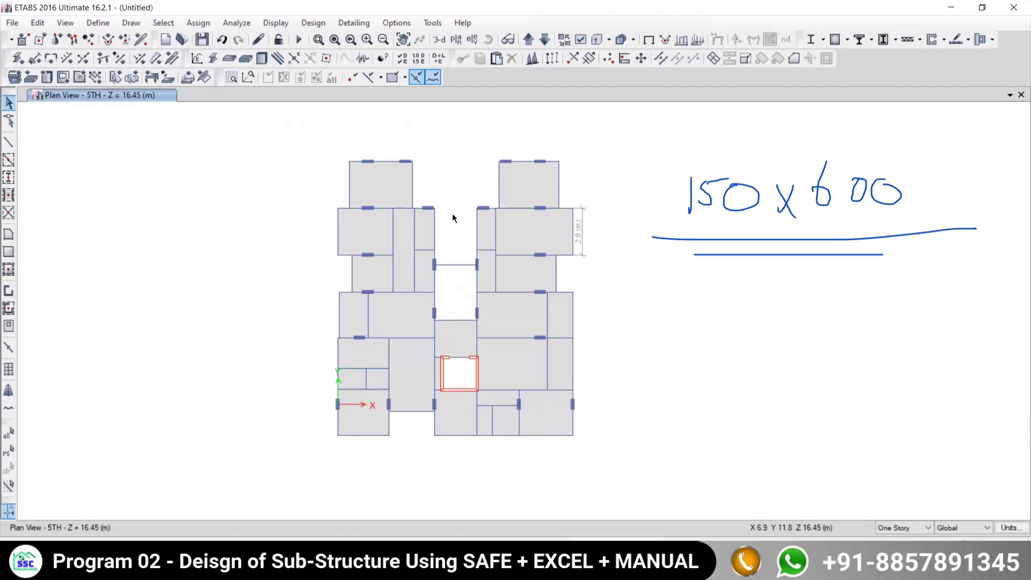
left_click(580, 39)
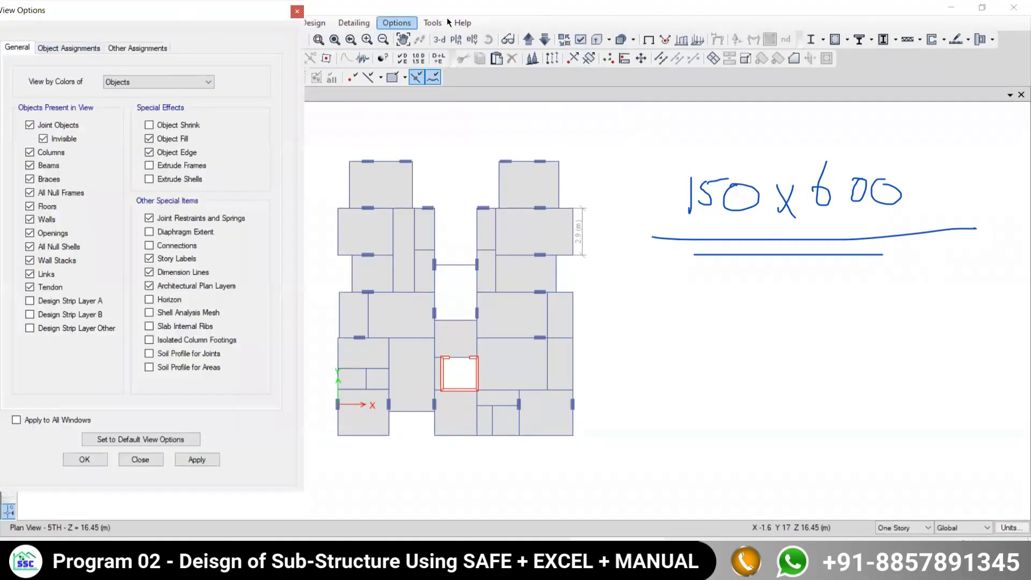
left_click(52, 51)
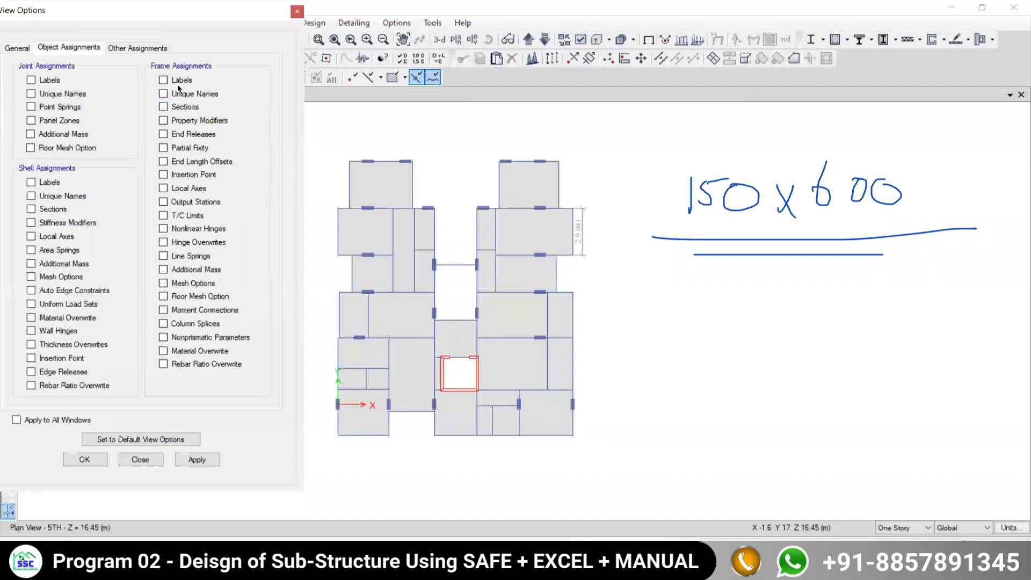
left_click(163, 79)
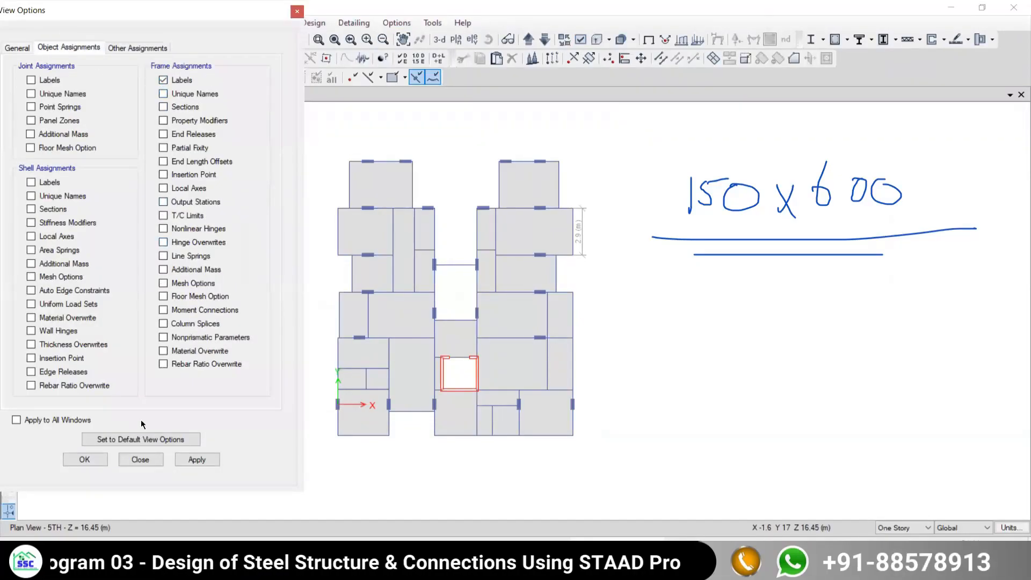
left_click(183, 459)
left_click(140, 459)
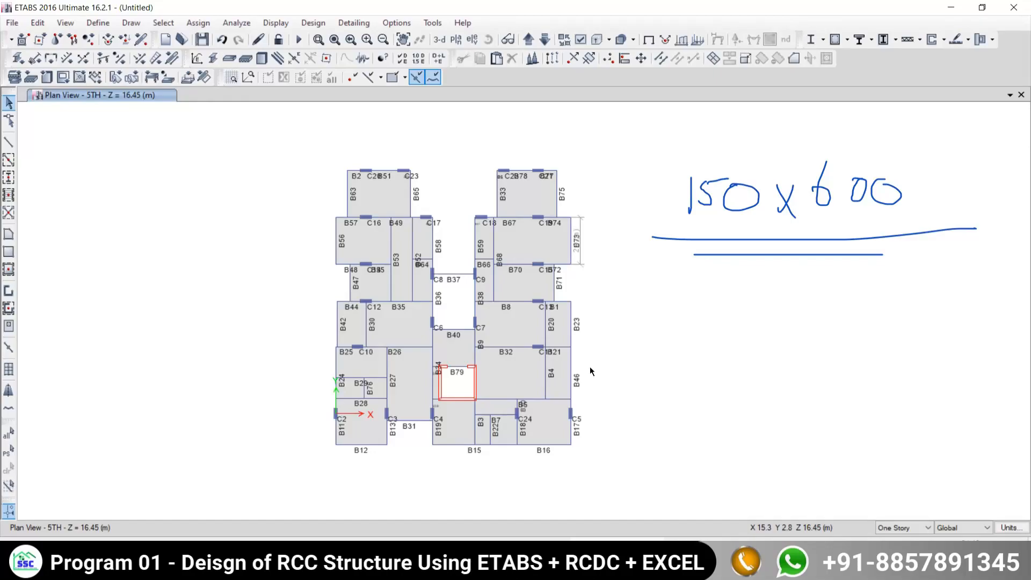
left_click(163, 23)
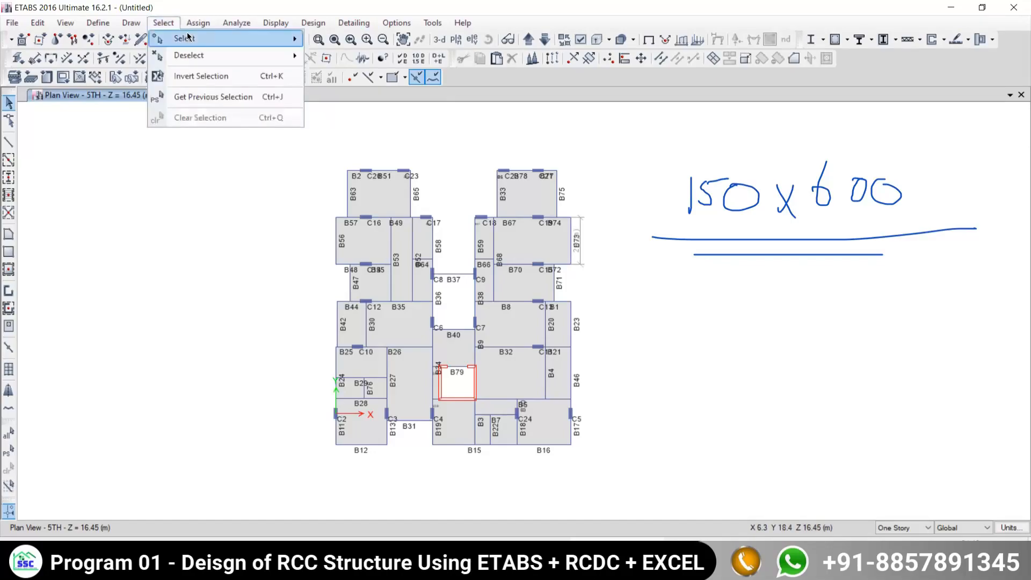
mouse_move(187, 38)
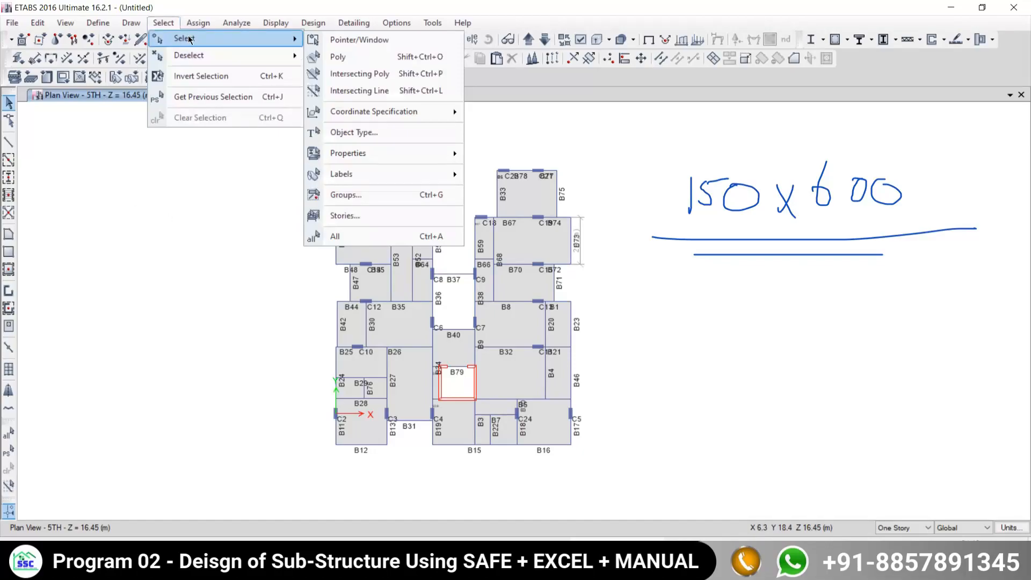
left_click(561, 217)
left_click(565, 218)
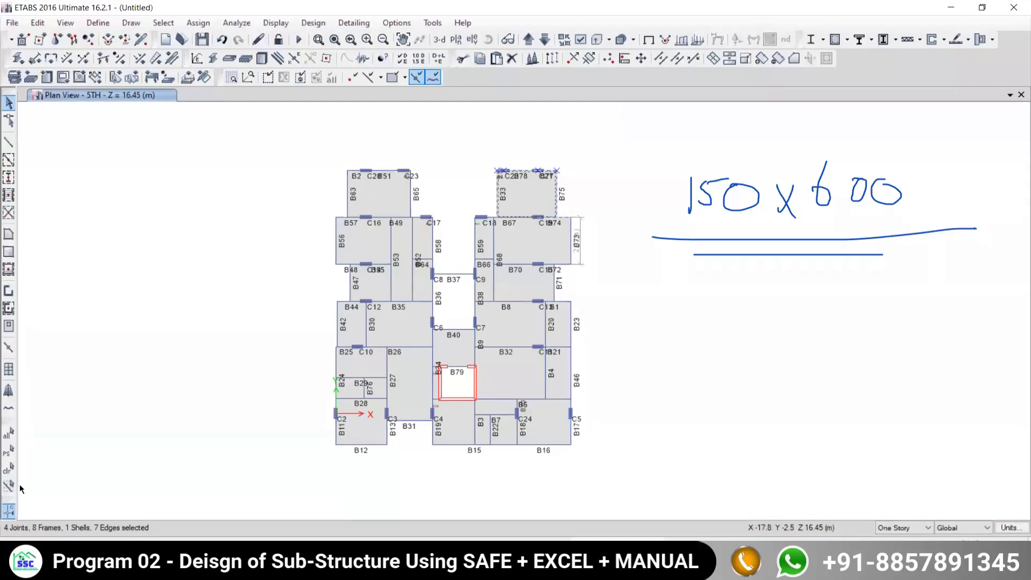
left_click(9, 467)
scroll(558, 221, "up", 3)
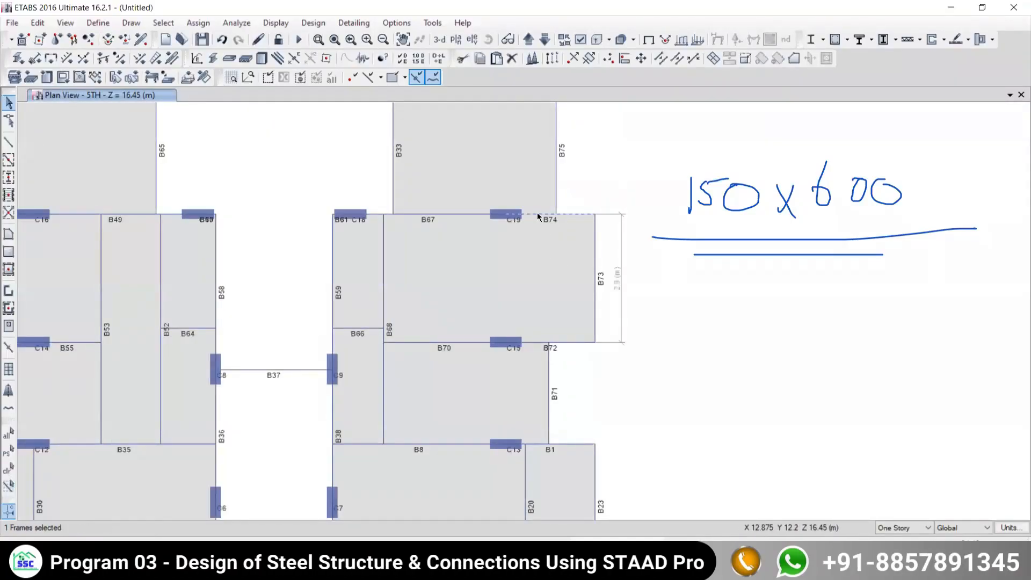
scroll(529, 215, "down", 6)
scroll(523, 236, "up", 6)
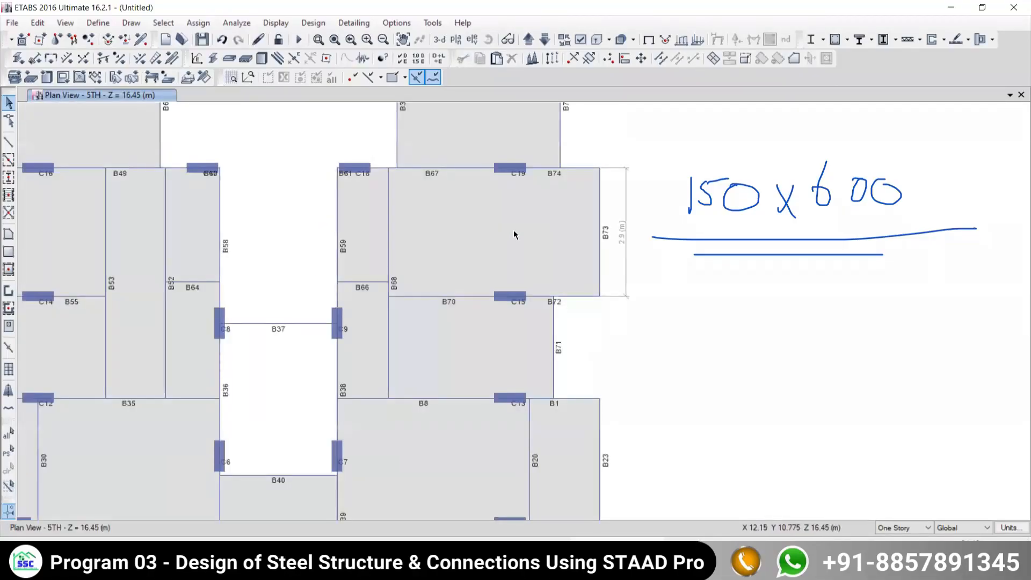
scroll(515, 232, "down", 3)
- Select the B74 beams on all stories, using the selection by frame label
left_click(163, 22)
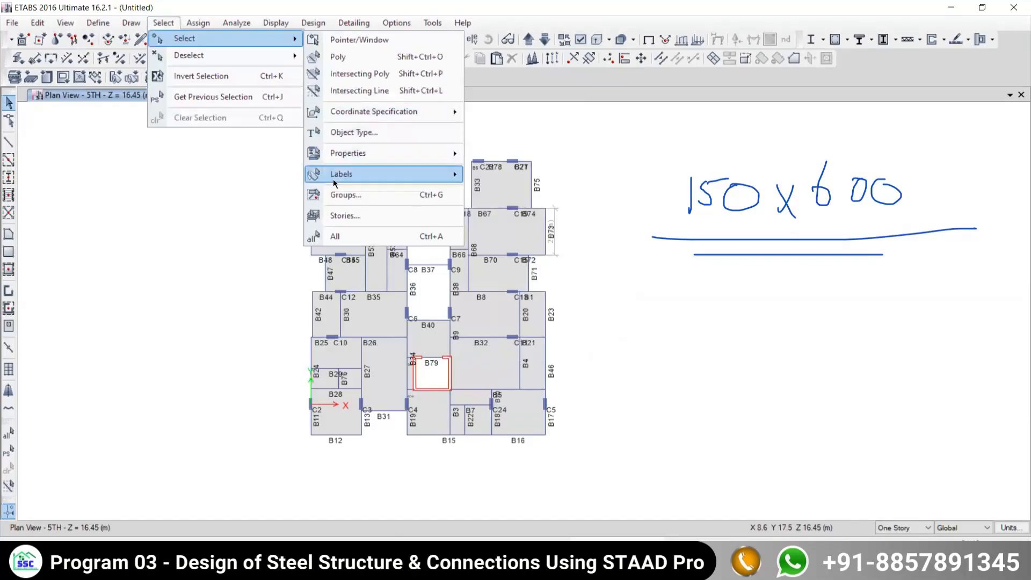
mouse_move(370, 179)
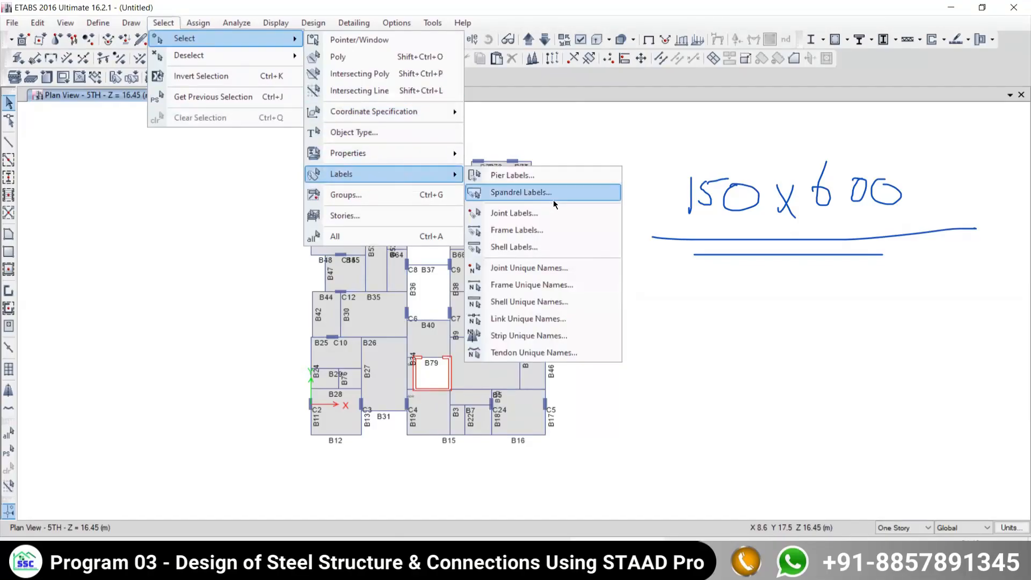
left_click(507, 231)
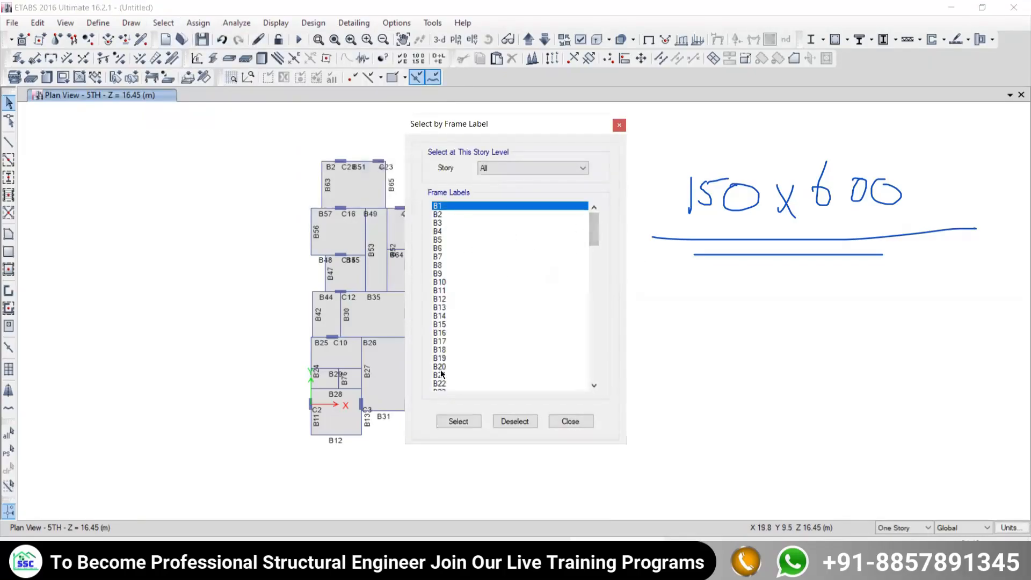
left_click_drag(595, 231, 597, 317)
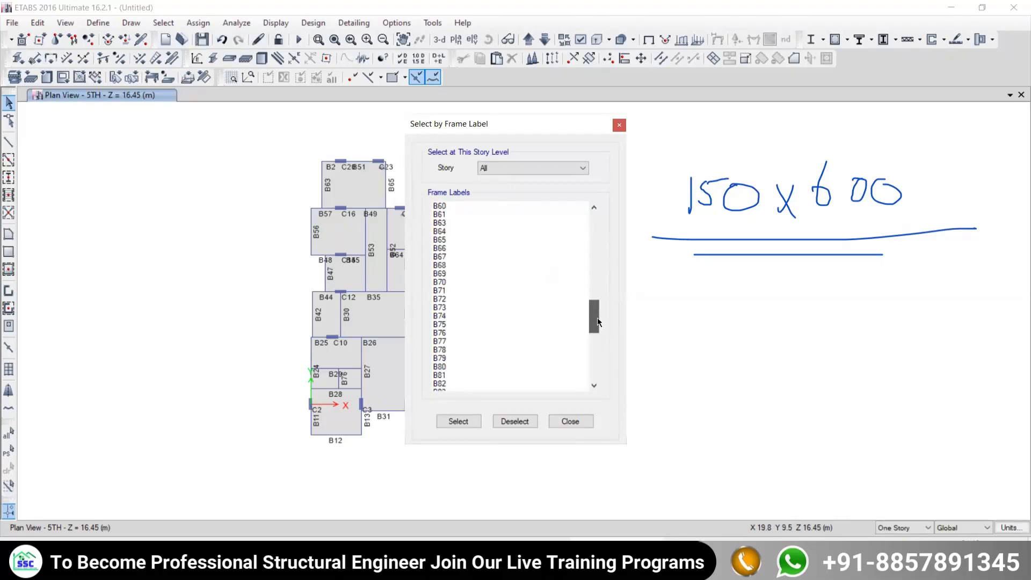
left_click(442, 316)
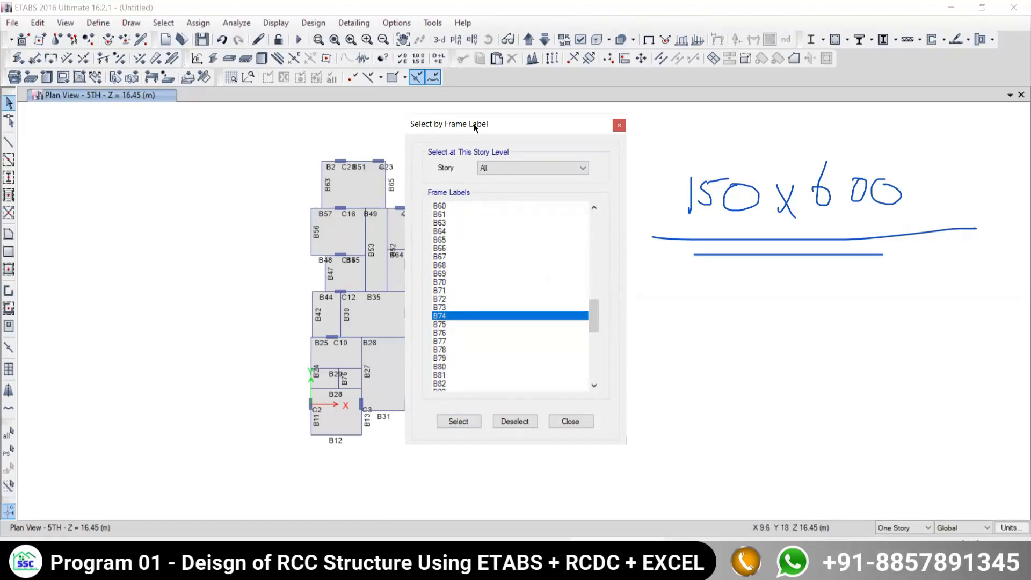
left_click_drag(457, 127, 76, 85)
left_click(70, 382)
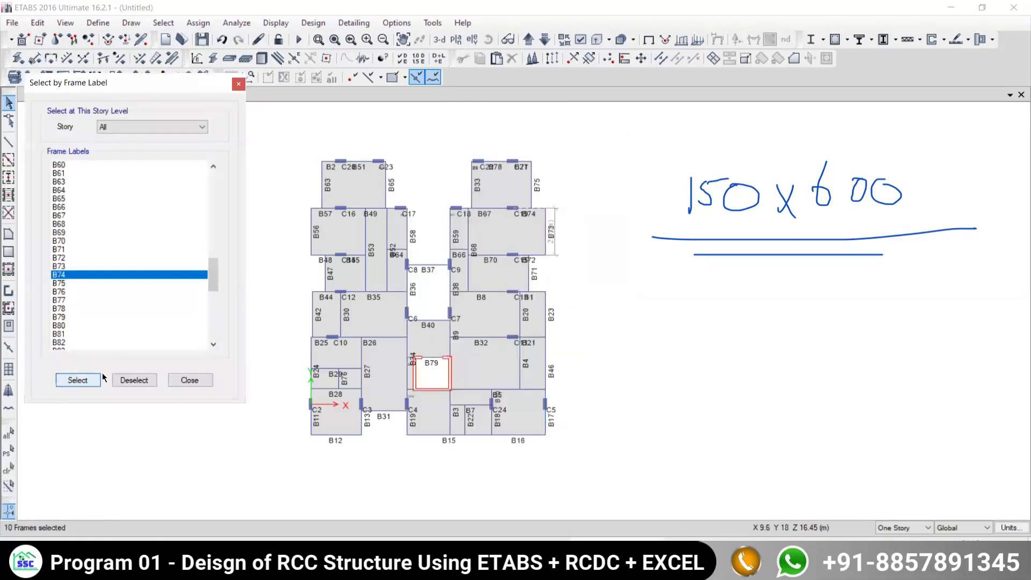
left_click(189, 381)
- Show only the selected B74 beam in the plan view and inspect it up close
right_click(118, 189)
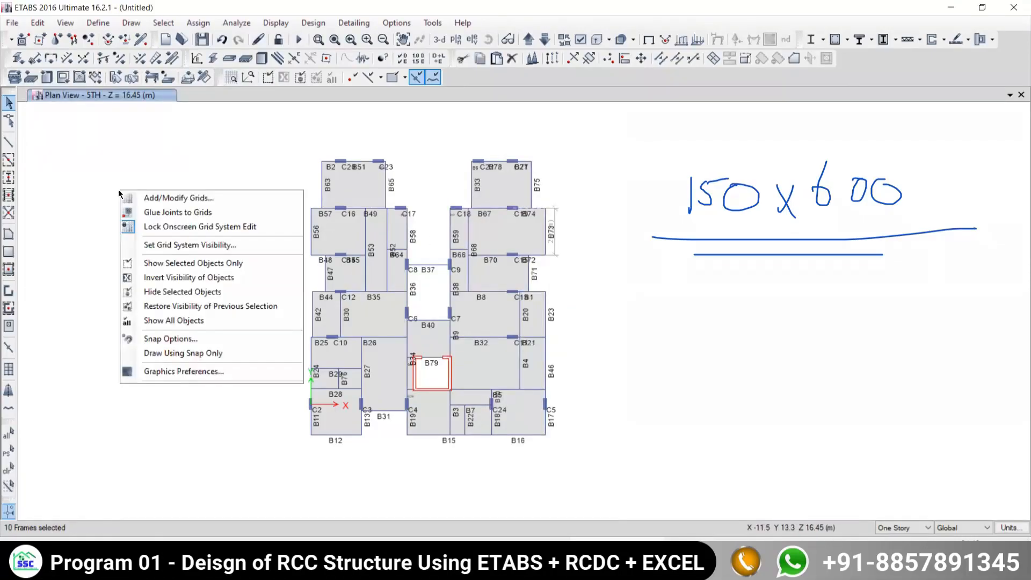
left_click(148, 263)
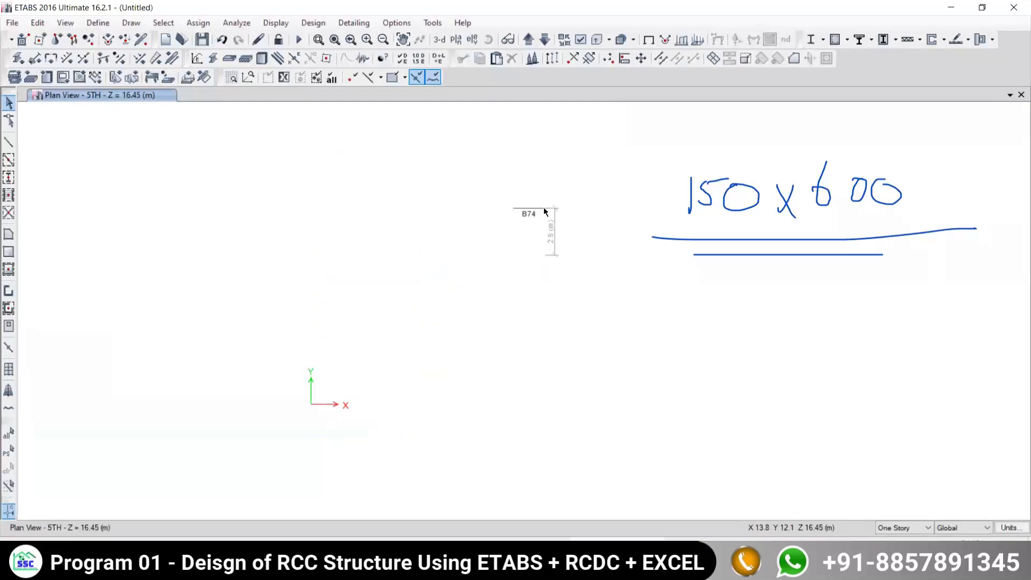
scroll(543, 209, "up", 3)
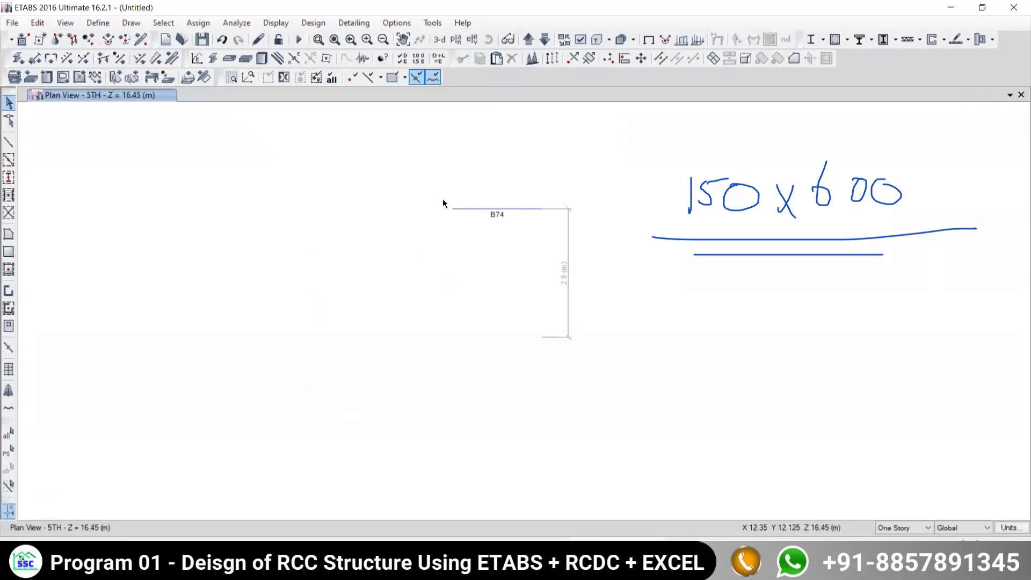
left_click_drag(446, 186, 485, 239)
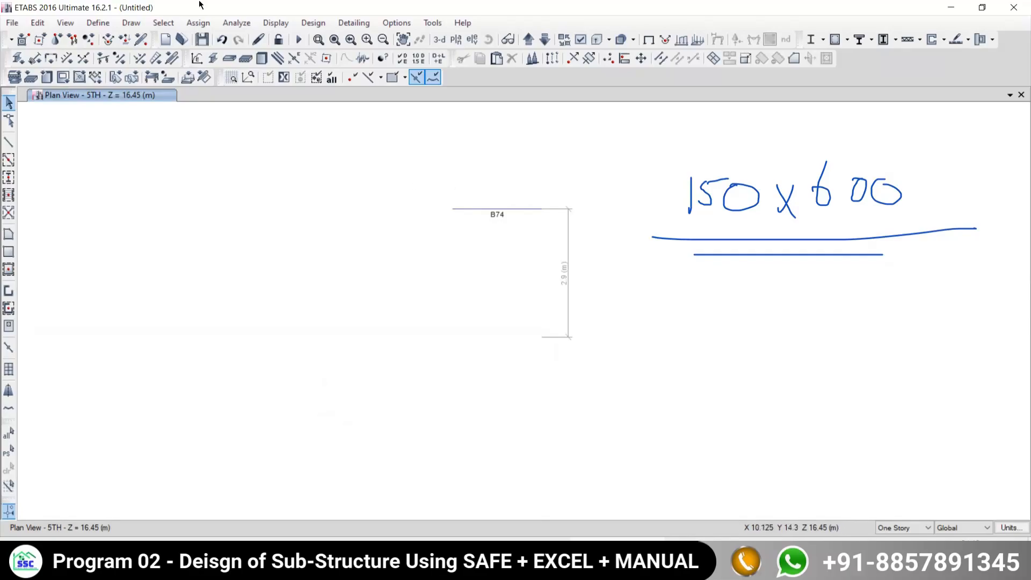
left_click(161, 24)
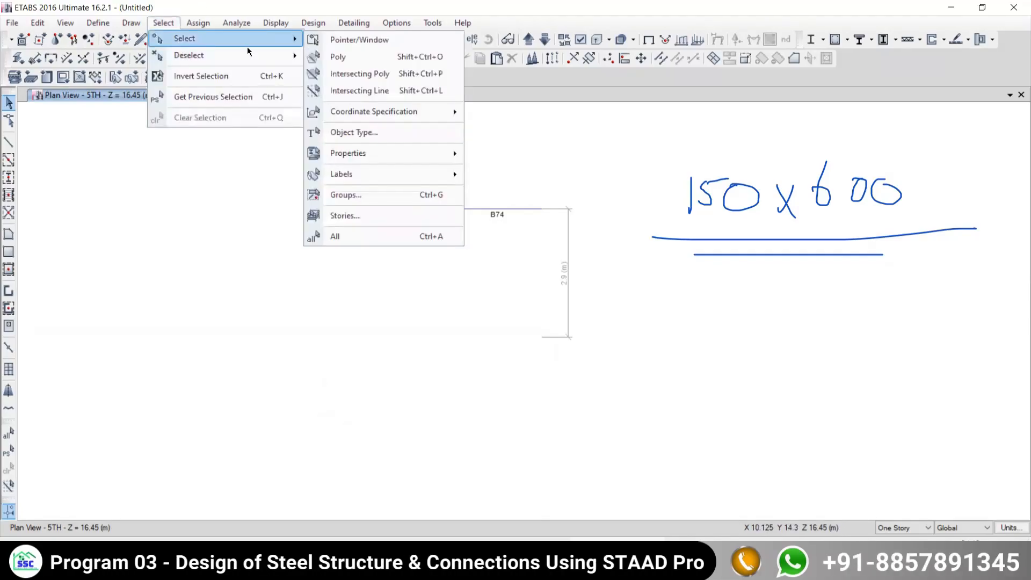
mouse_move(344, 174)
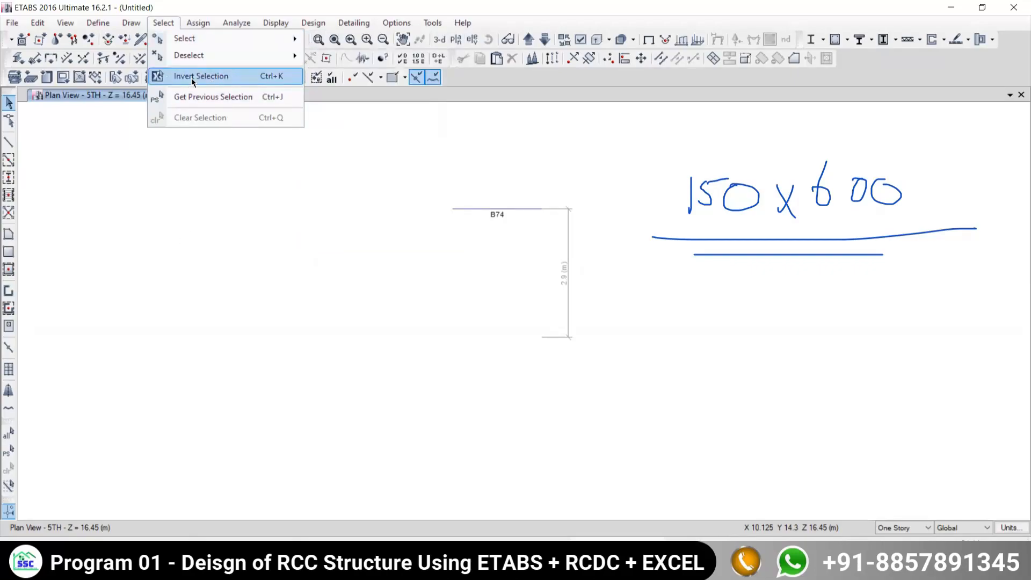
left_click(8, 471)
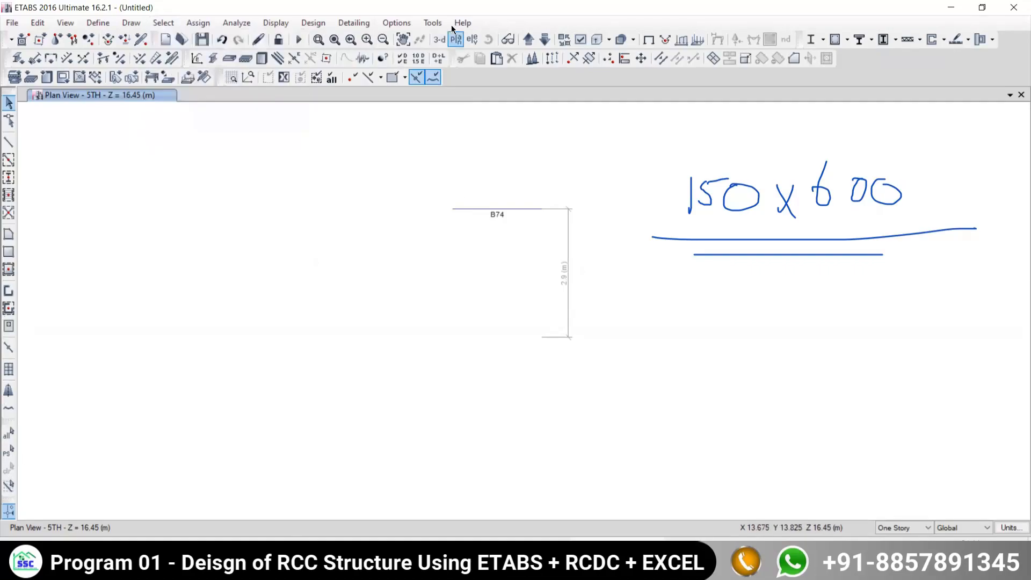
- Reset the 5TH story plan view and make all objects visible again
left_click(457, 40)
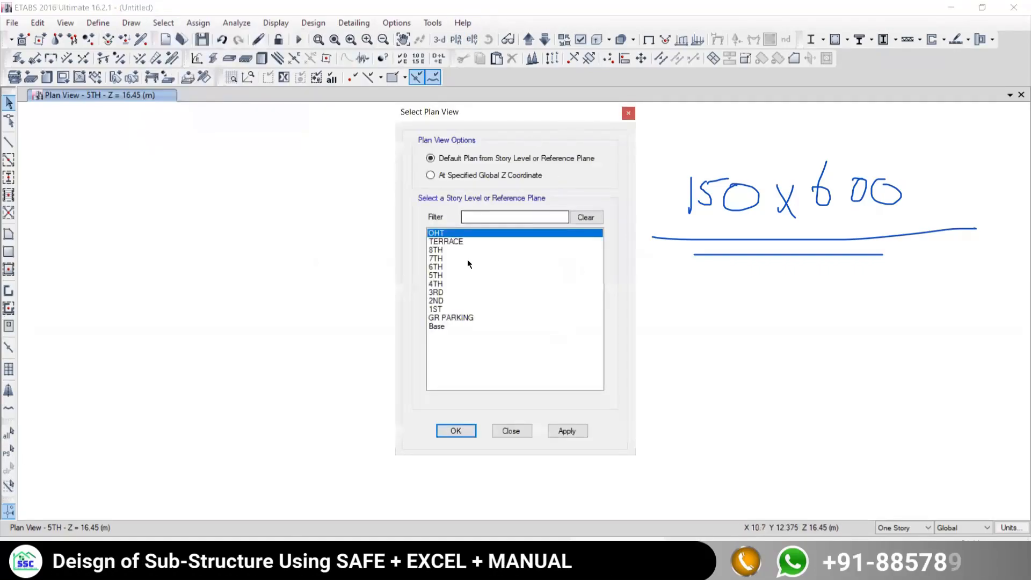
left_click(566, 431)
left_click(511, 431)
right_click(219, 207)
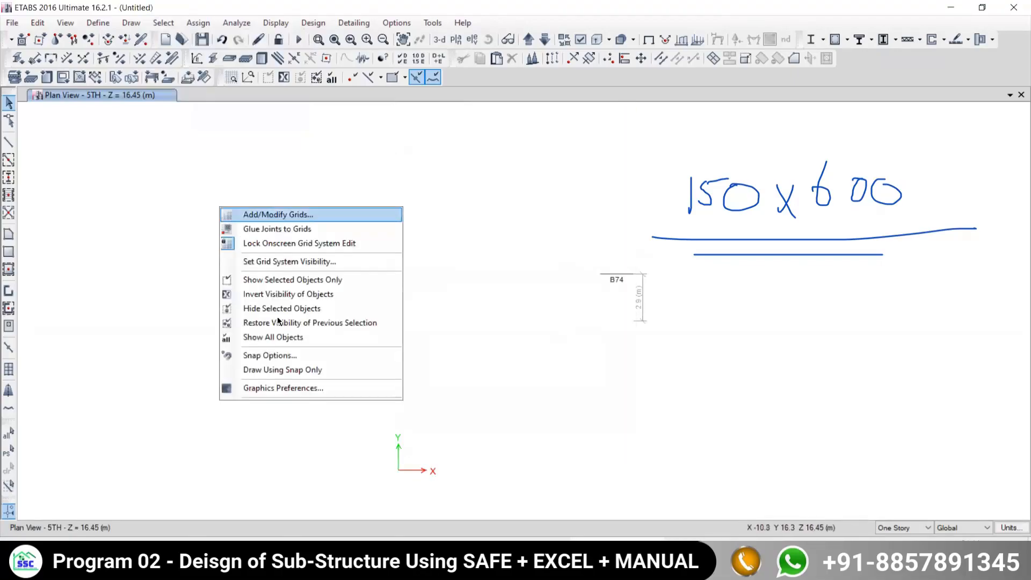
left_click(255, 340)
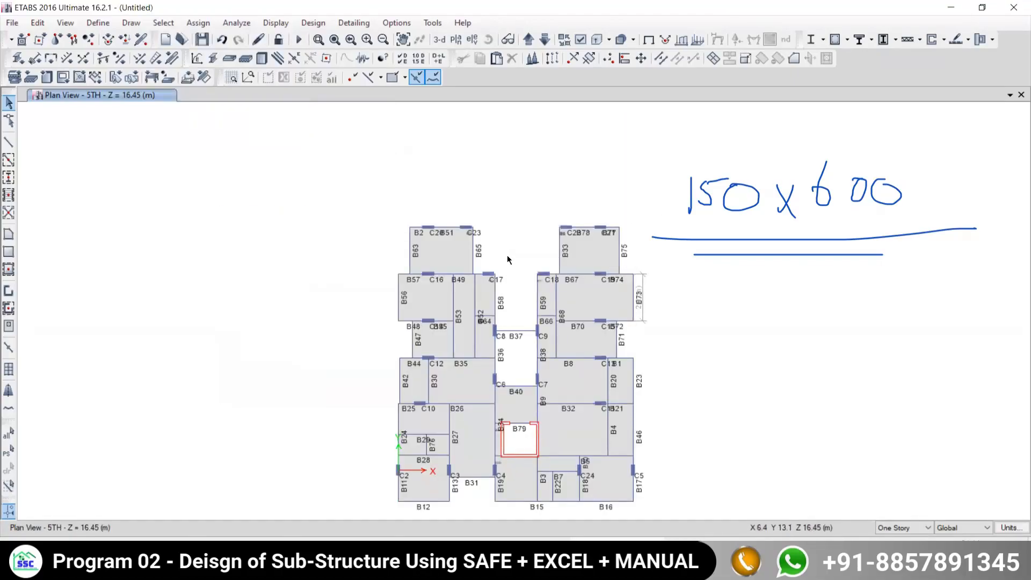
middle_click_drag(507, 255, 459, 134)
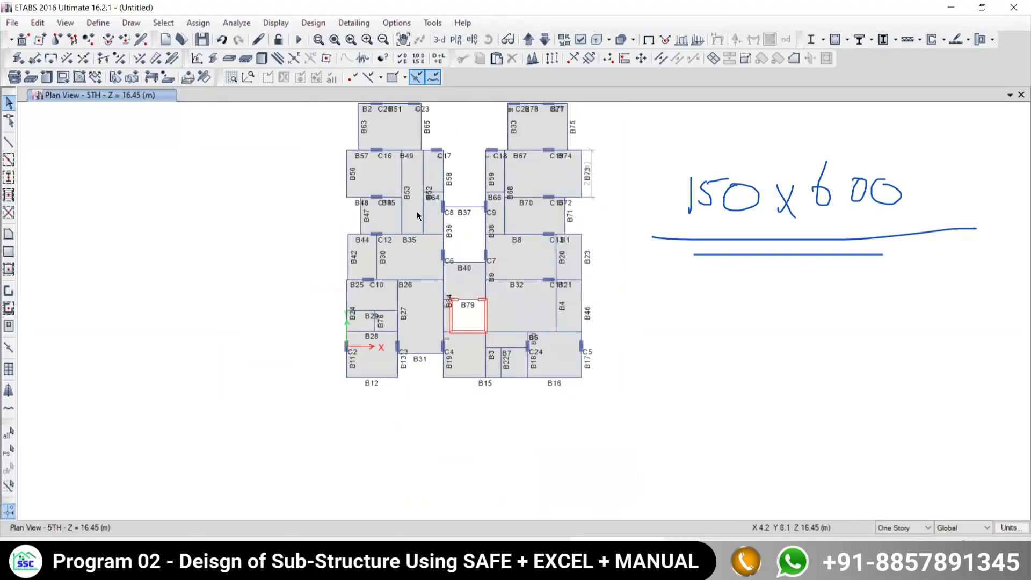
middle_click_drag(416, 211, 396, 255)
- Select all walls by object type in the 3D view and invert the selection
left_click(439, 39)
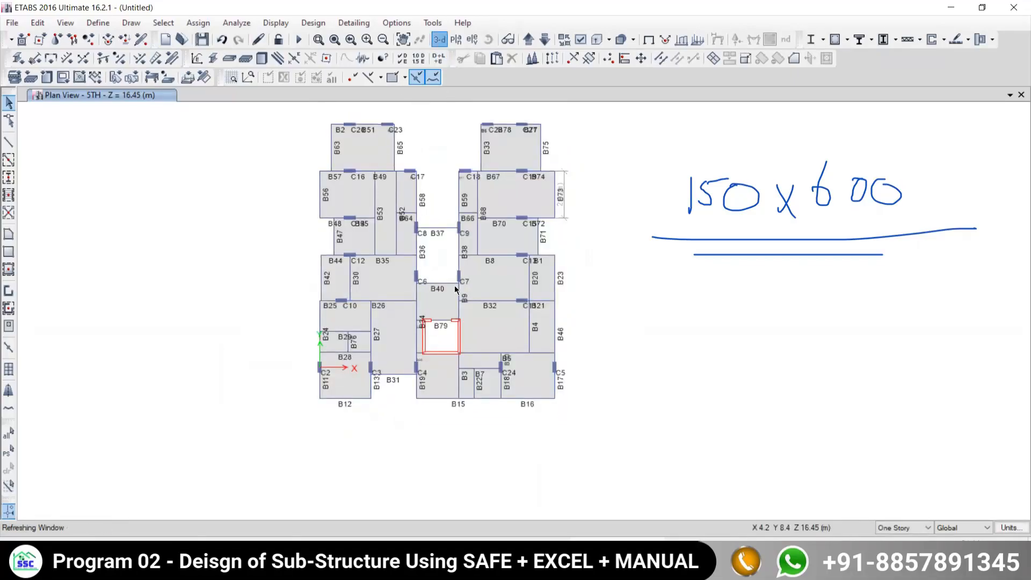
middle_click_drag(336, 211, 333, 244)
left_click(165, 21)
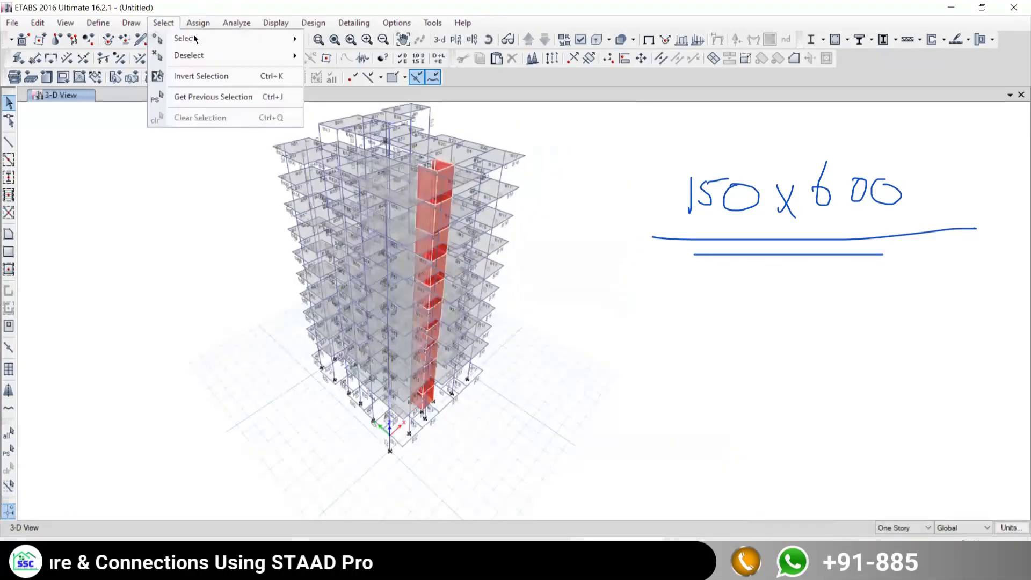
mouse_move(161, 38)
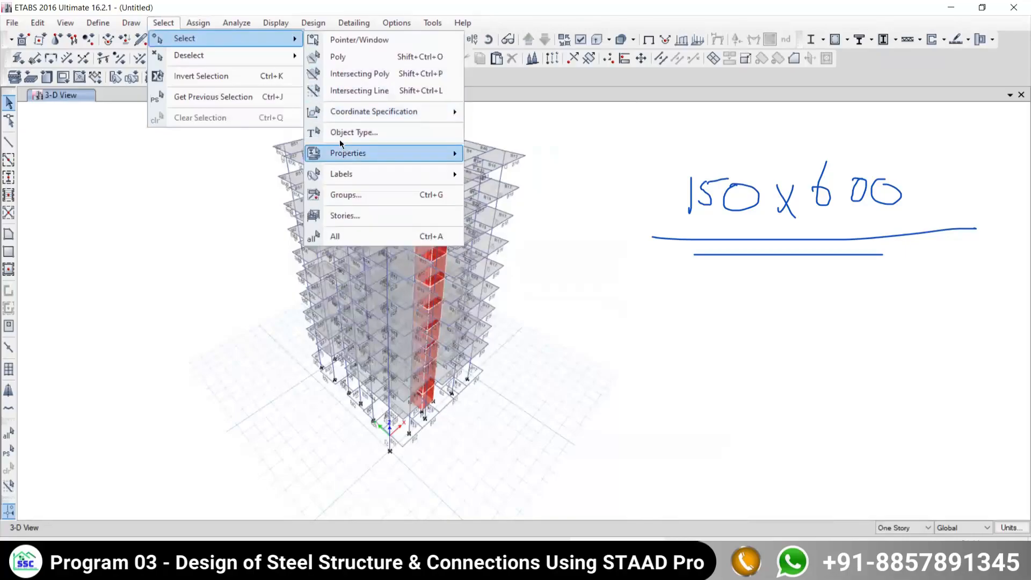
left_click(354, 132)
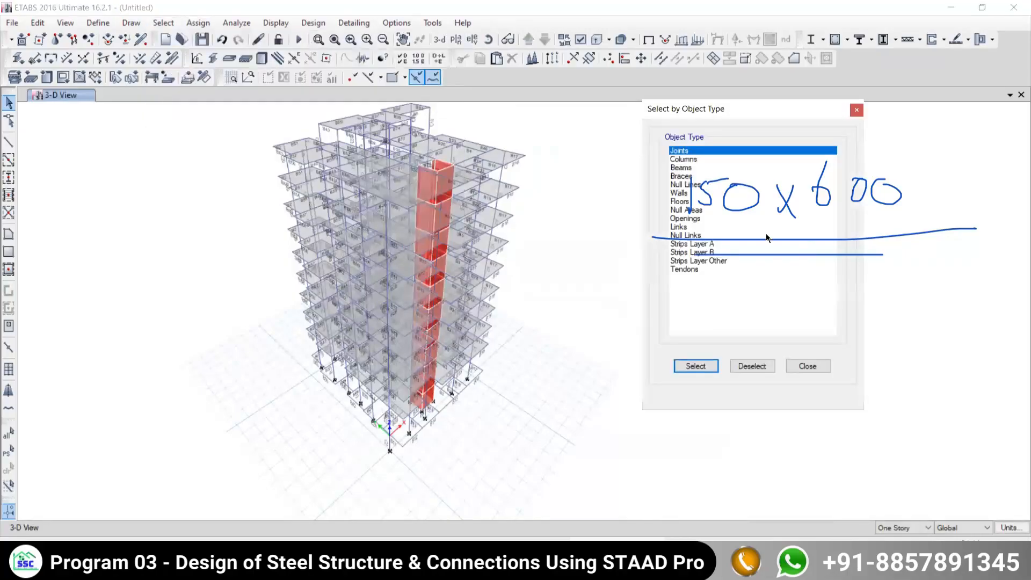
left_click(679, 193)
left_click(694, 365)
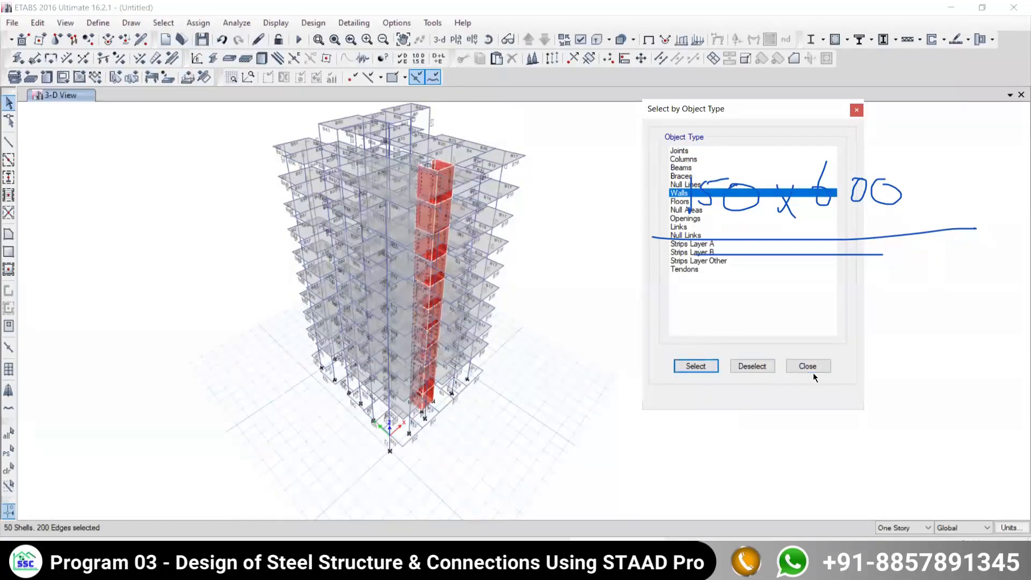
left_click(813, 370)
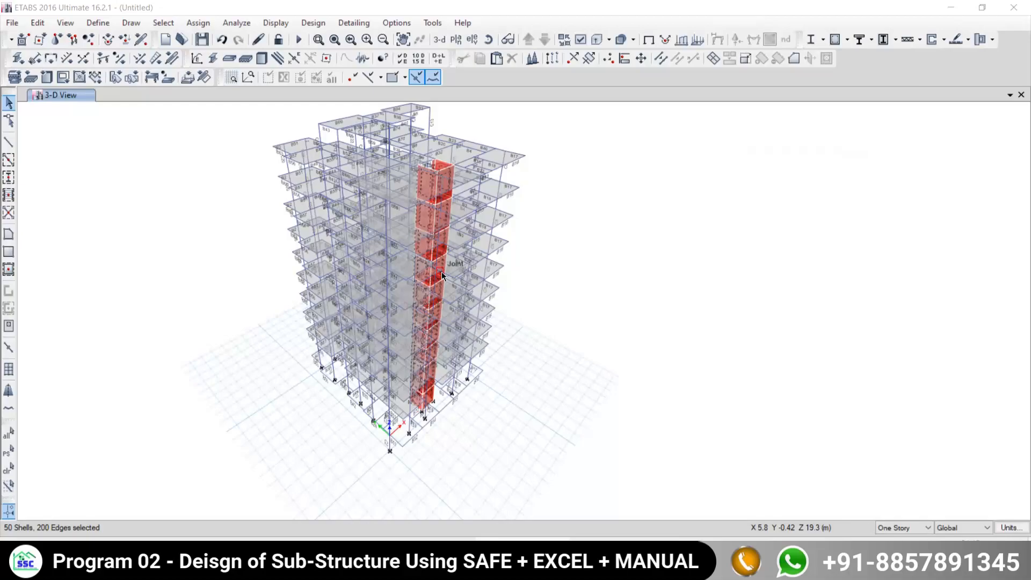
left_click(163, 23)
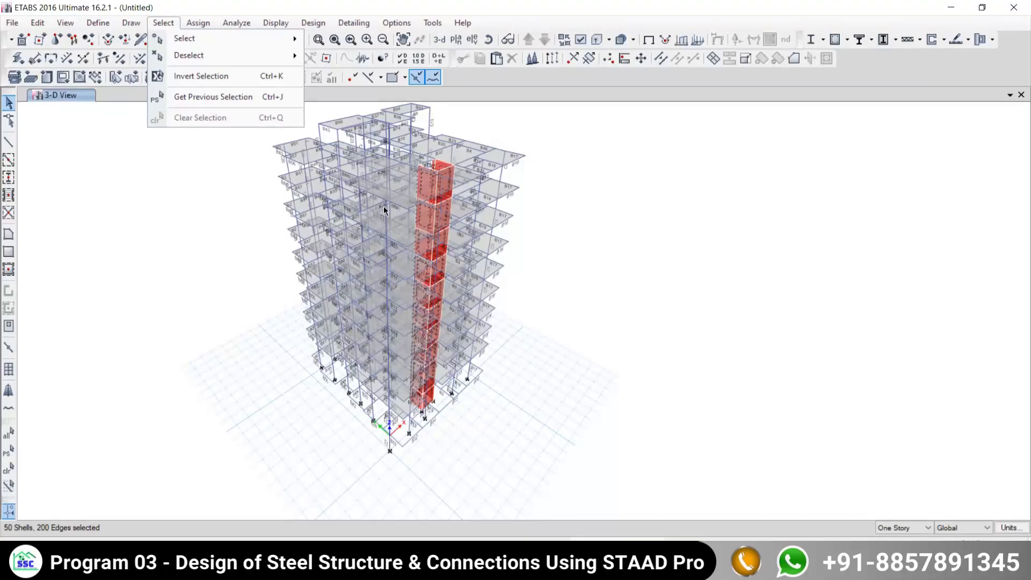
left_click(185, 79)
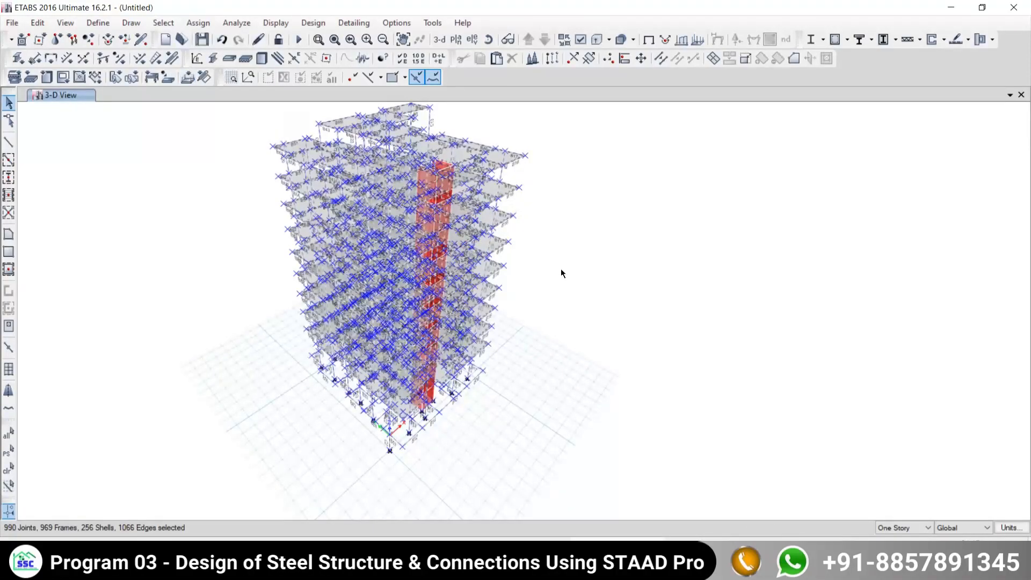
- Show only the selected objects in the 3D view so that the unselected walls are hidden
right_click(557, 155)
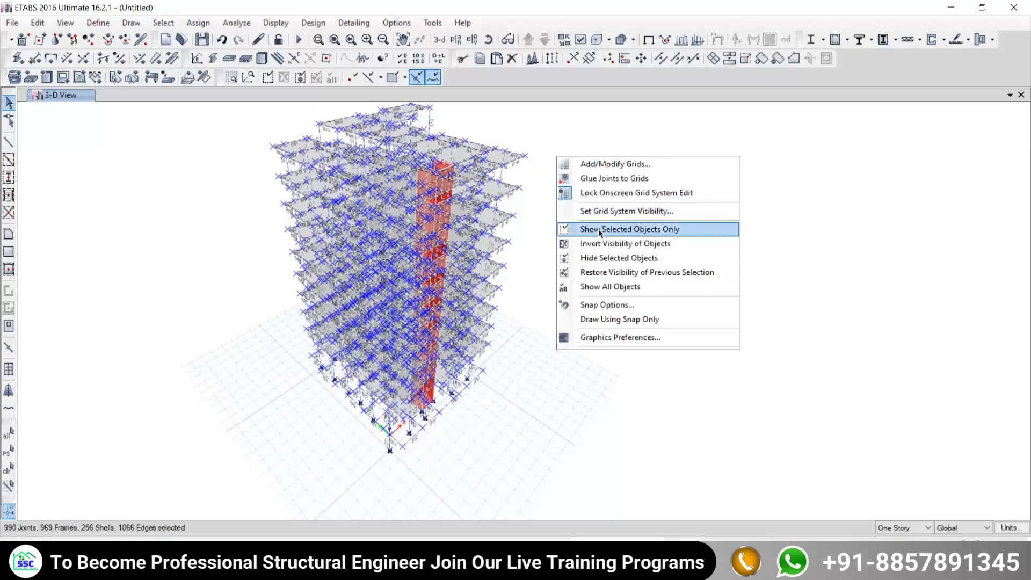
left_click(599, 228)
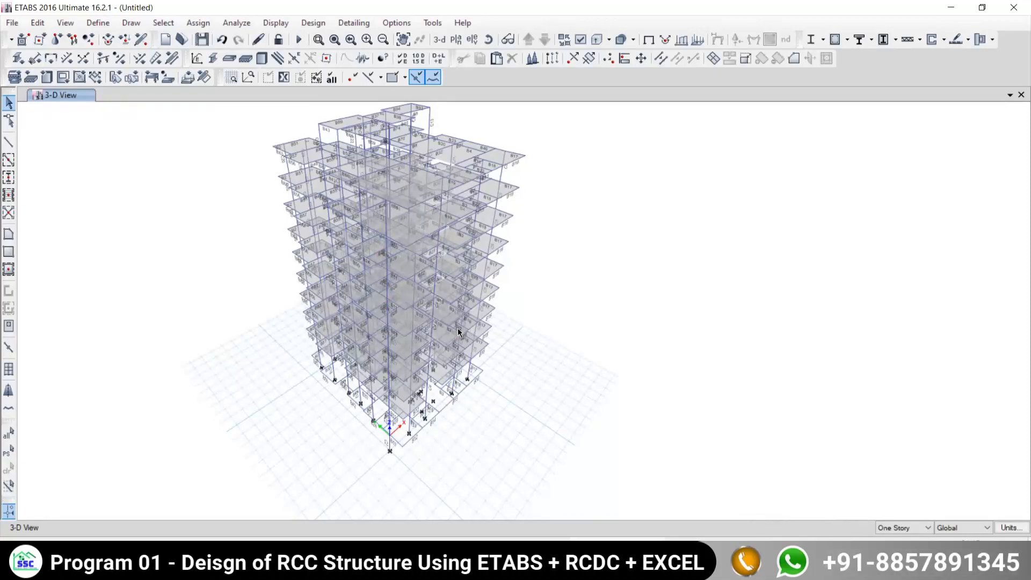
left_click(161, 23)
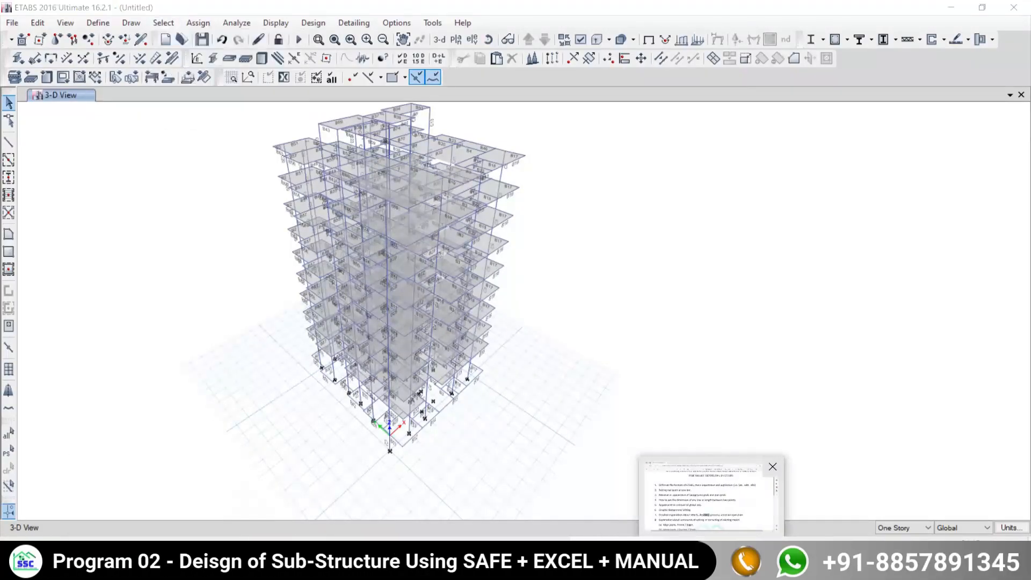
- Switch to IMPORTANT COMMANDS.pdf in the browser and highlight the text of item 7 about select, deselect and previous selection operations
left_click(712, 555)
left_click_drag(111, 412, 771, 419)
left_click(139, 411)
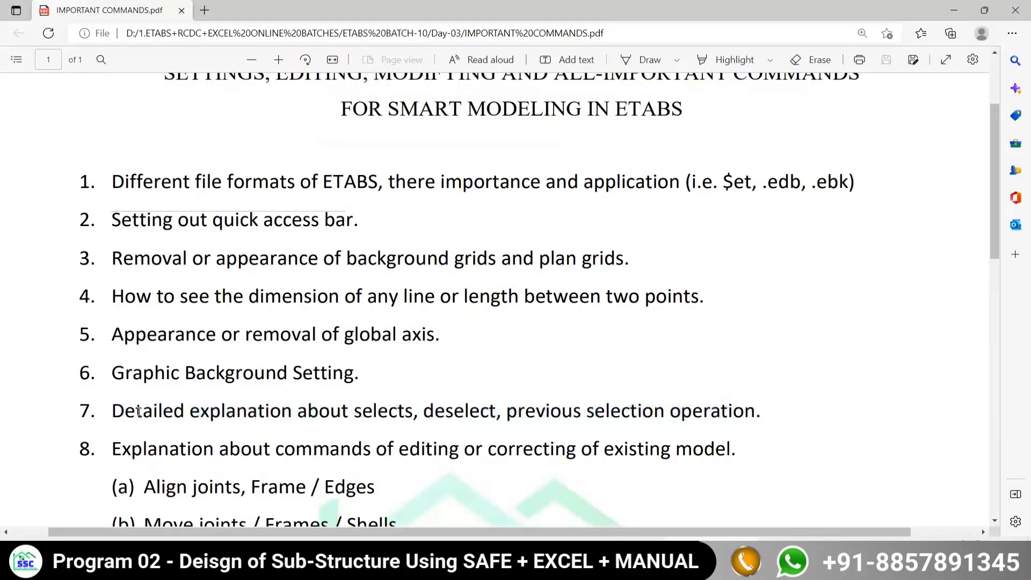
left_click_drag(110, 411, 794, 408)
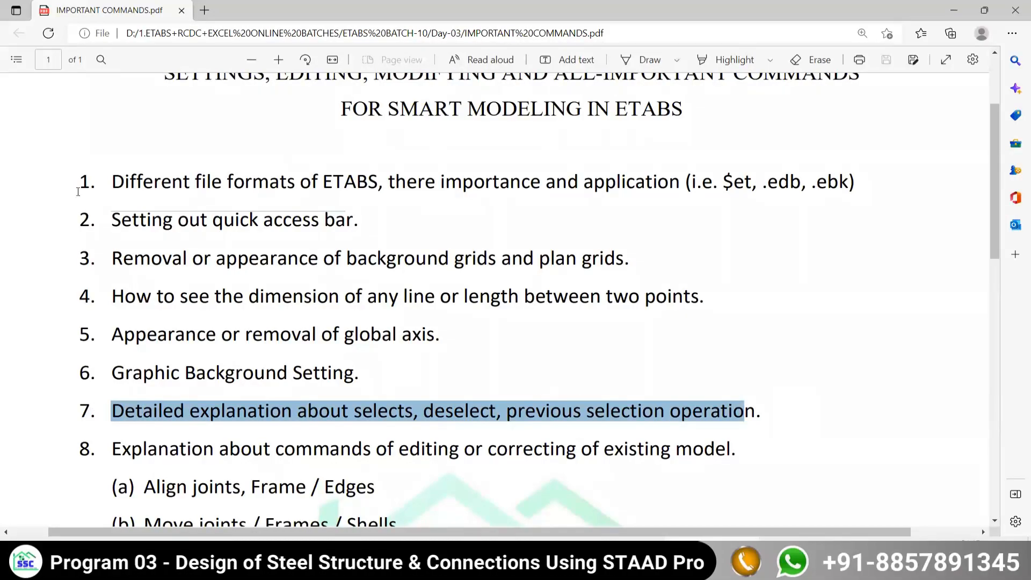
scroll(195, 358, "down", 1)
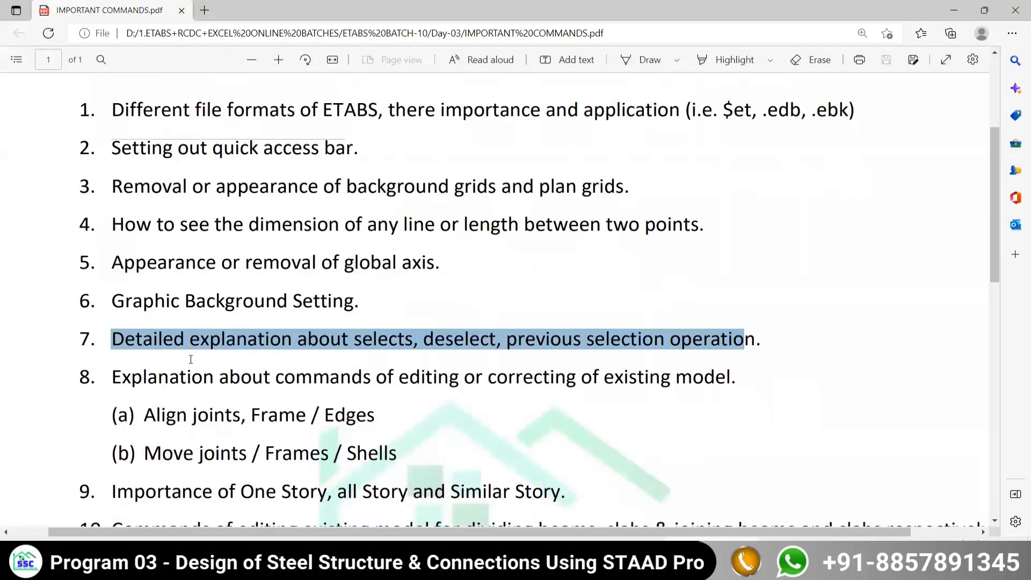